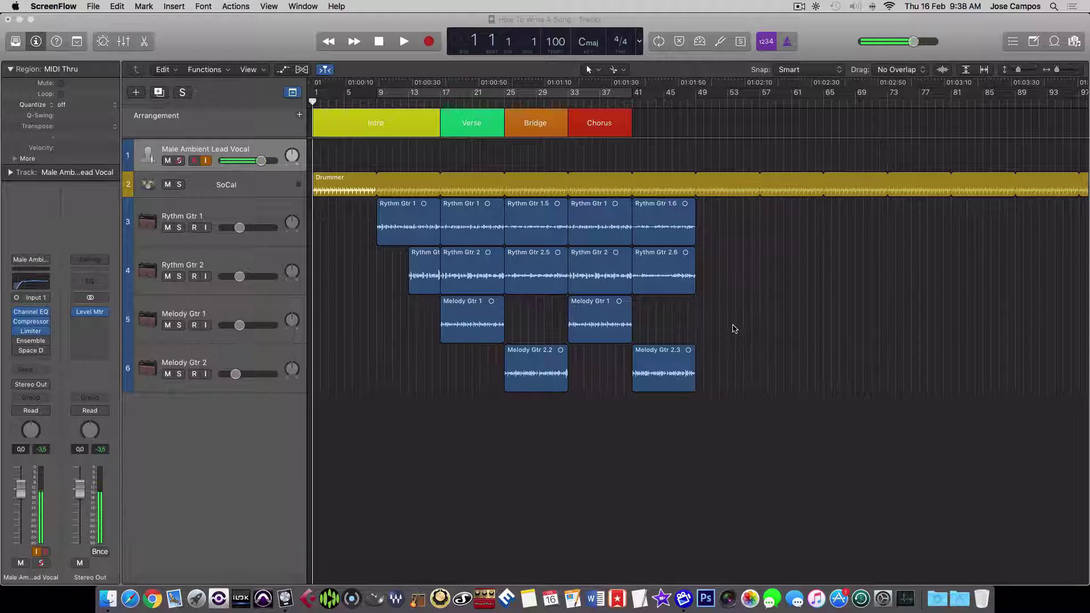
pyautogui.hscroll(1, 482, 309)
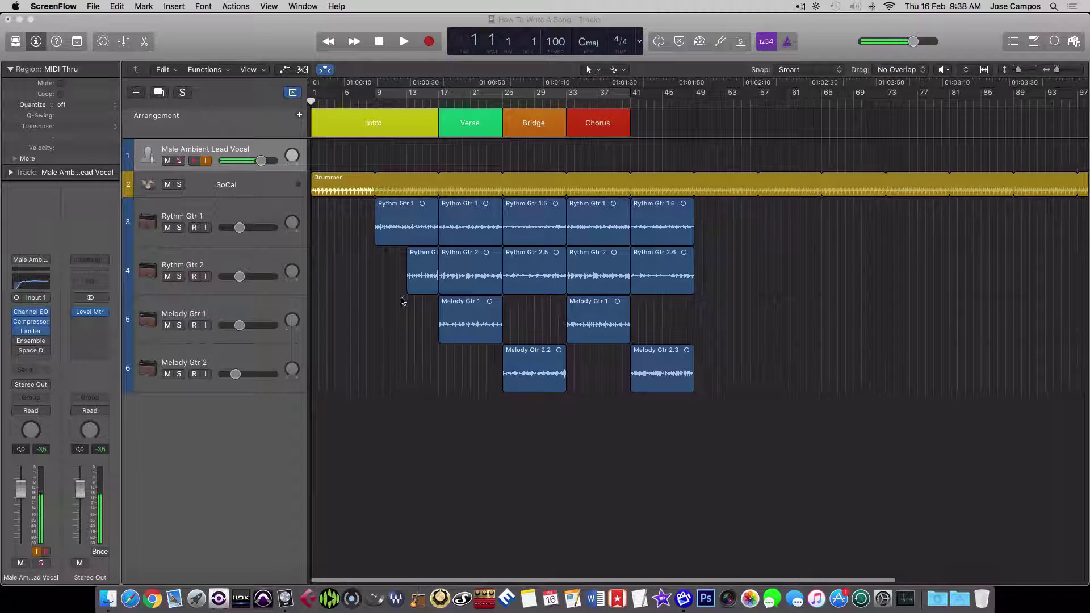
pyautogui.hscroll(-1, 391, 292)
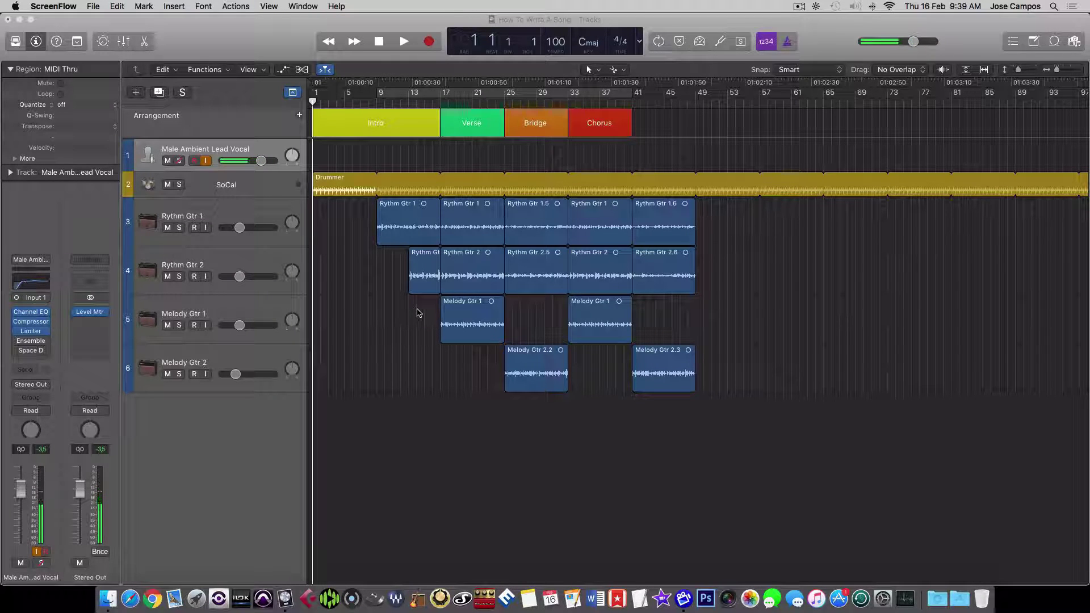
# Step: Examine the Pedalboard and Amp Designer plug-ins on the Rythm Gtr 1 track, and close both plug-in windows
pyautogui.click(343, 244)
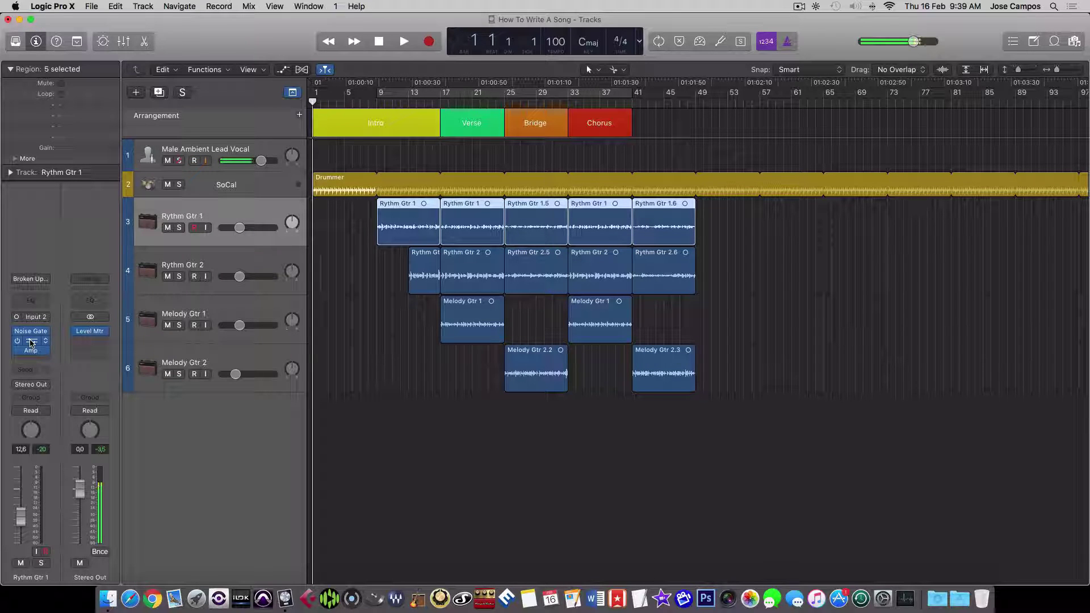
pyautogui.click(32, 342)
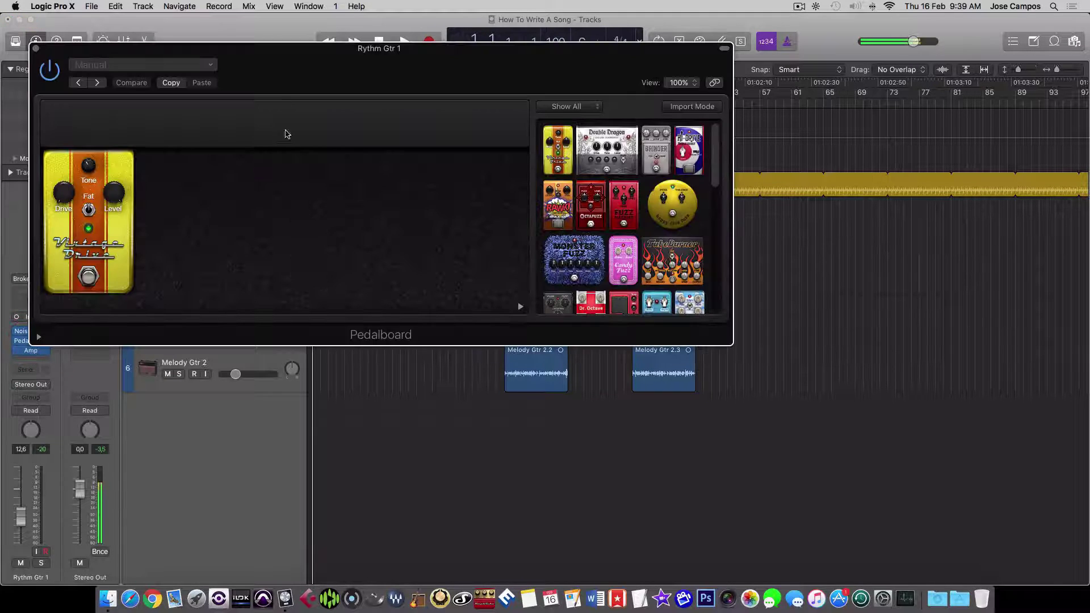
pyautogui.moveTo(284, 50); pyautogui.dragTo(443, 68)
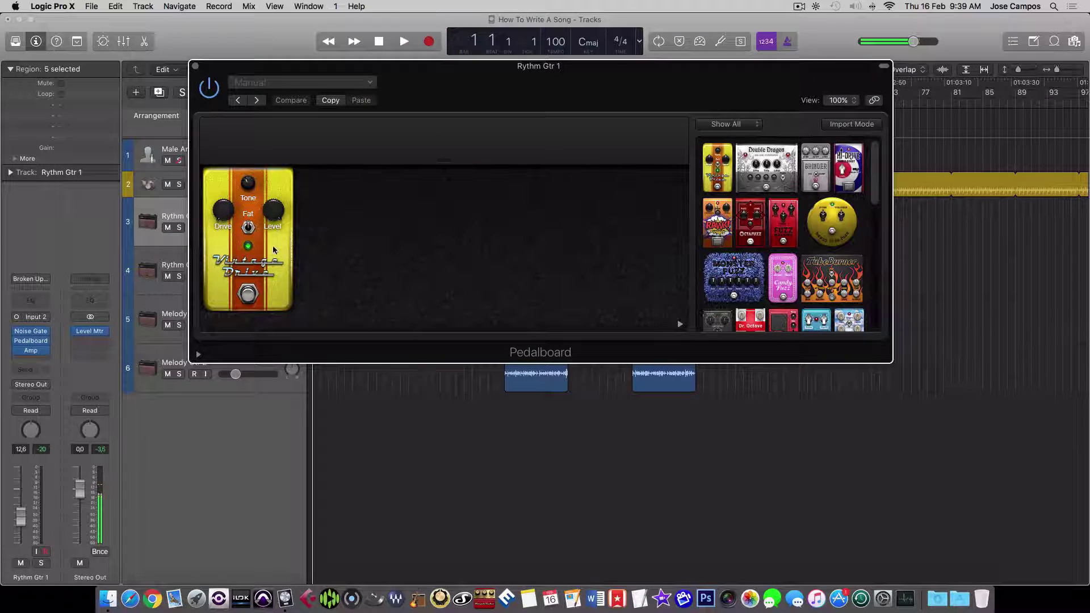
pyautogui.click(196, 69)
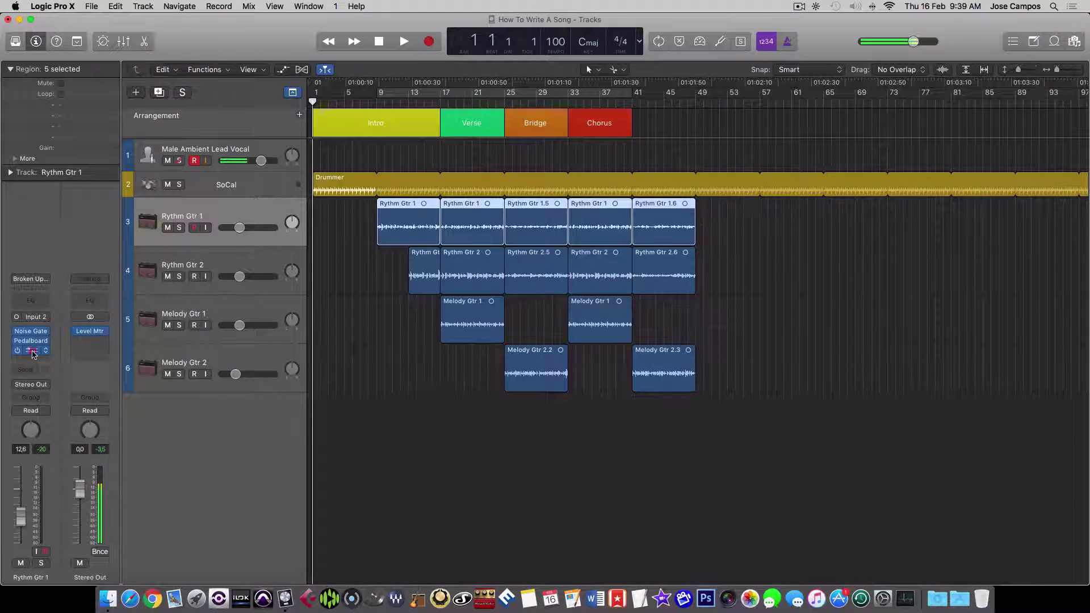
pyautogui.click(33, 353)
pyautogui.moveTo(305, 62); pyautogui.dragTo(526, 135)
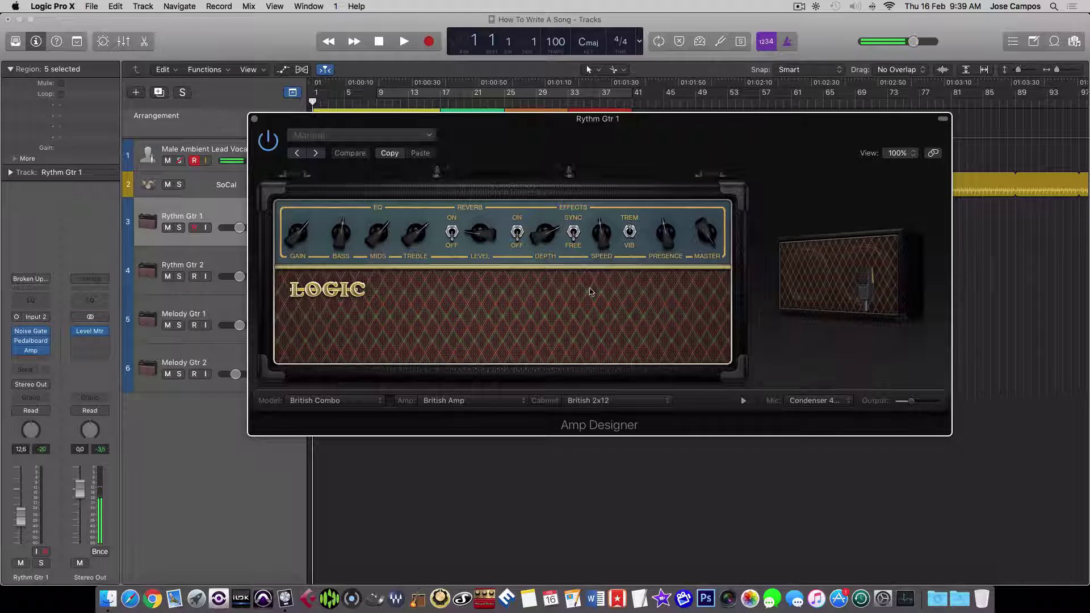
pyautogui.click(254, 119)
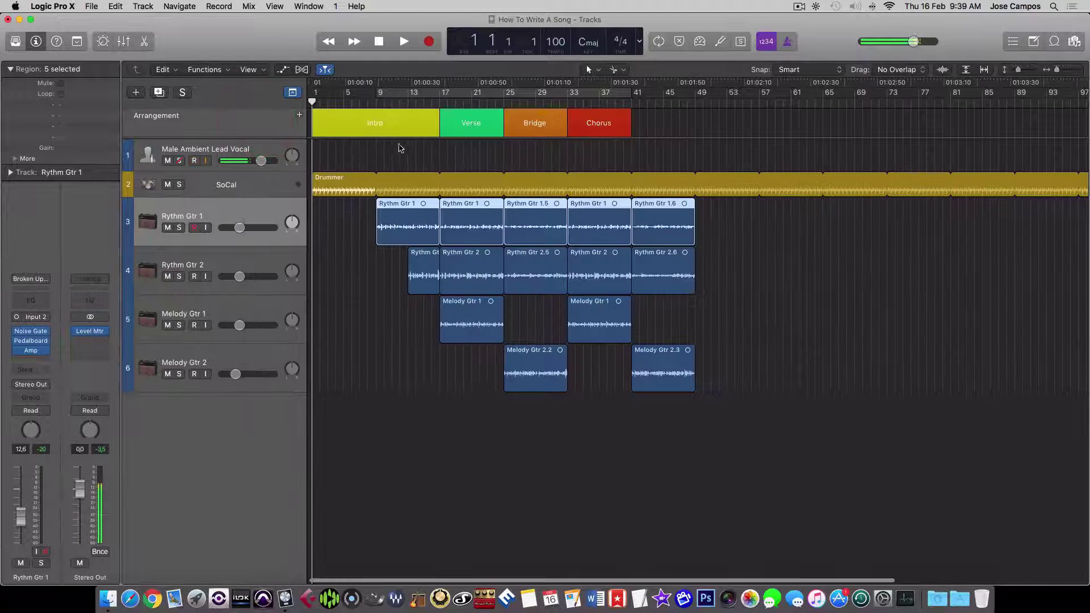
# Step: Play the Rythm Gtr 1 track soloed from bar 9, stop after a few bars and turn its solo off
pyautogui.moveTo(383, 102); pyautogui.dragTo(376, 102)
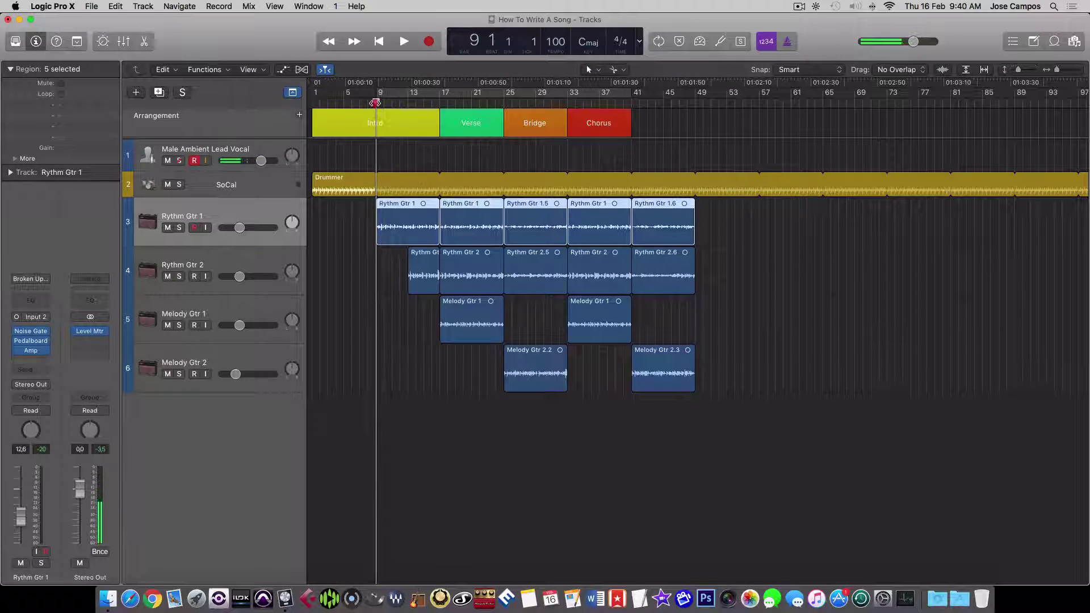
pyautogui.click(352, 116)
pyautogui.click(180, 227)
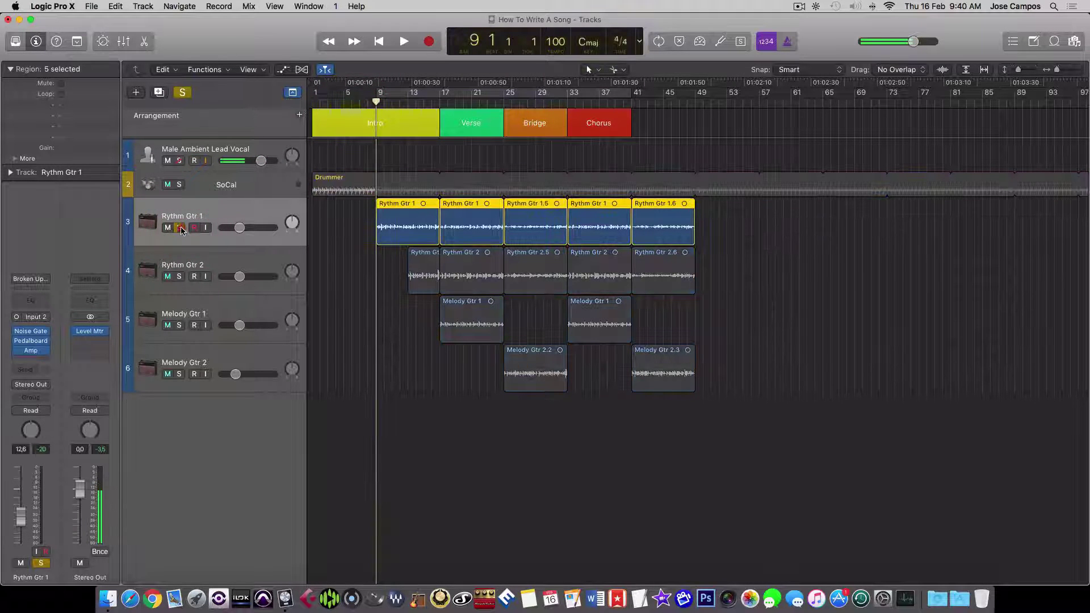
pyautogui.press('space')
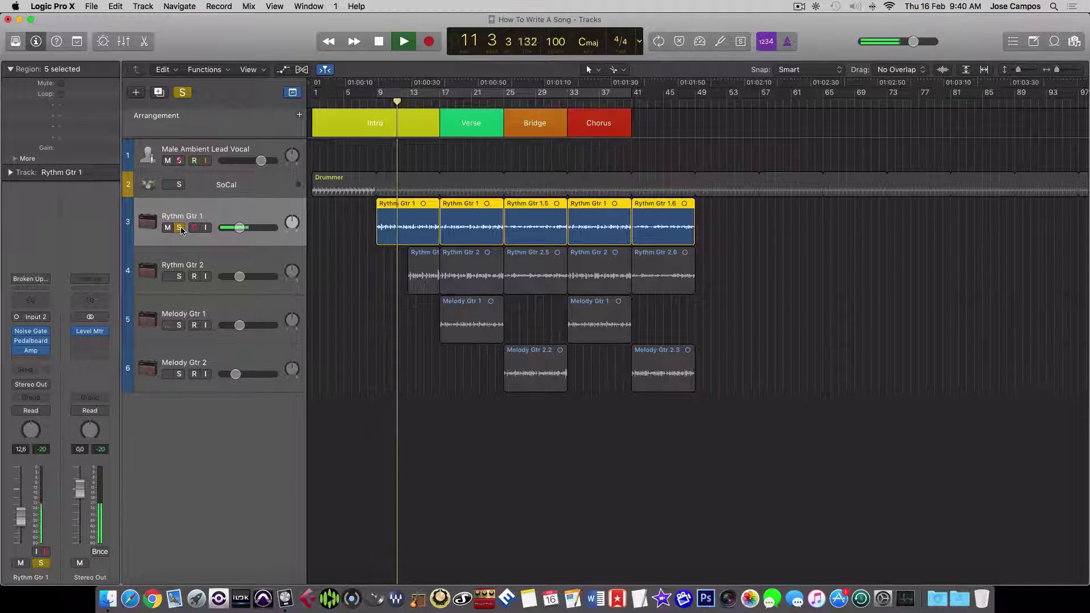
pyautogui.press('space')
pyautogui.click(179, 228)
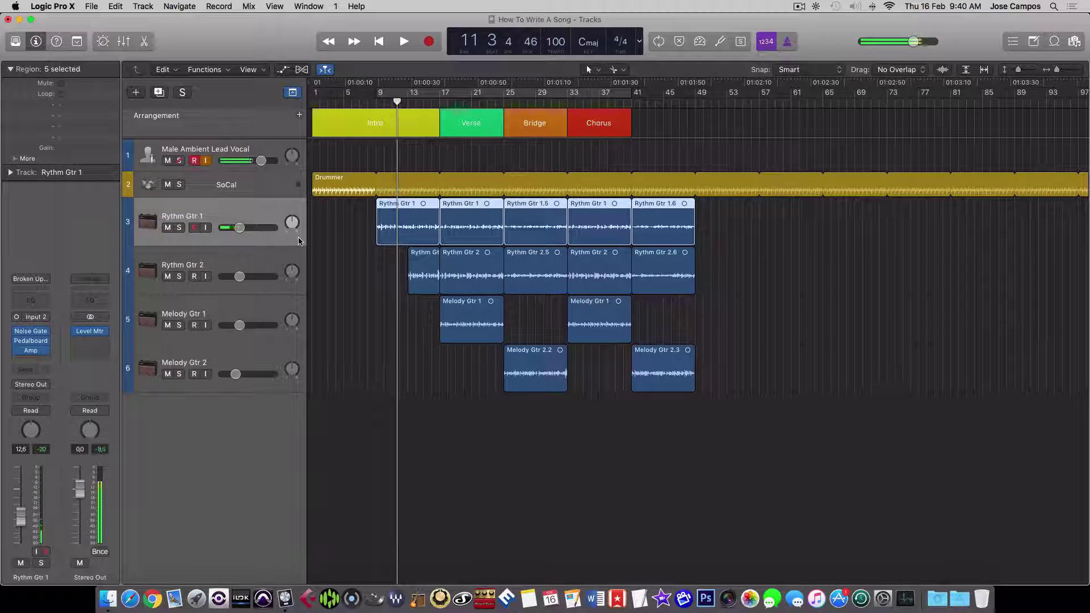
# Step: Solo the Rythm Gtr 2 track and play a short passage of it from bar 13
pyautogui.click(244, 257)
pyautogui.moveTo(397, 102); pyautogui.dragTo(410, 102)
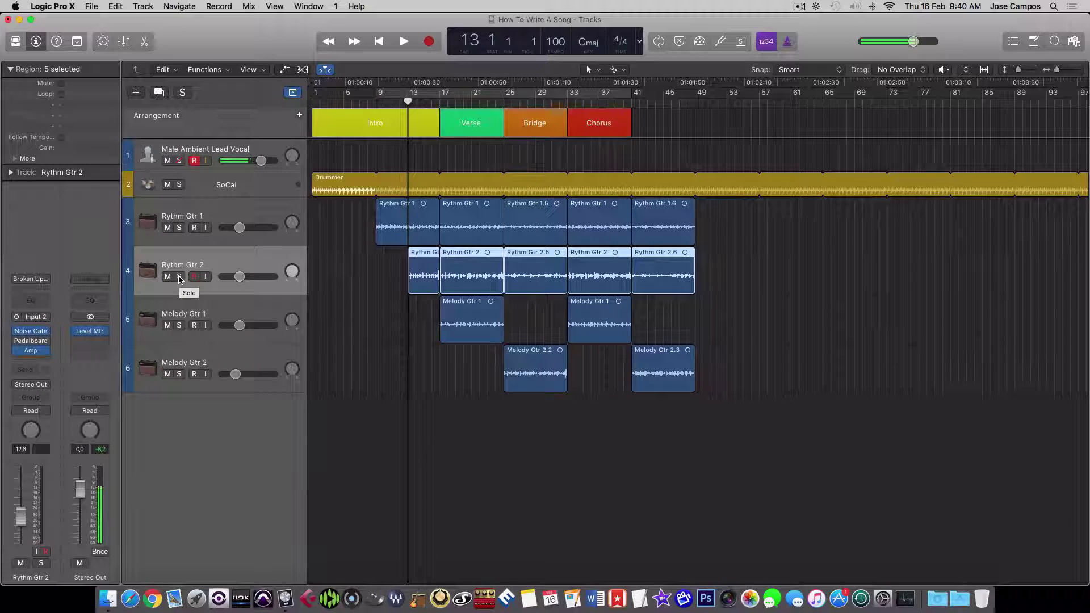
pyautogui.click(180, 277)
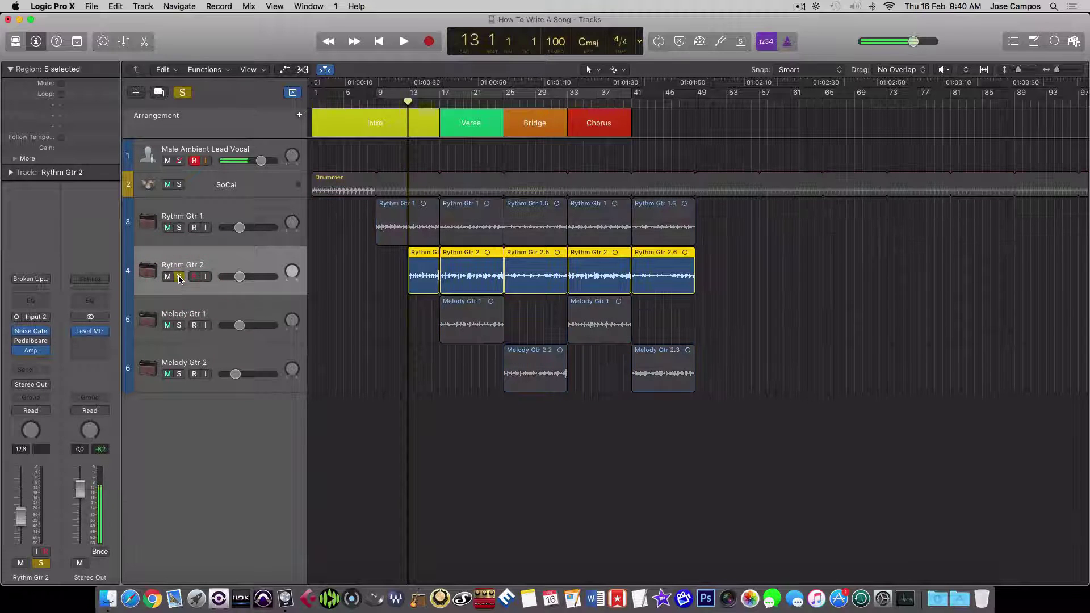
pyautogui.press('space')
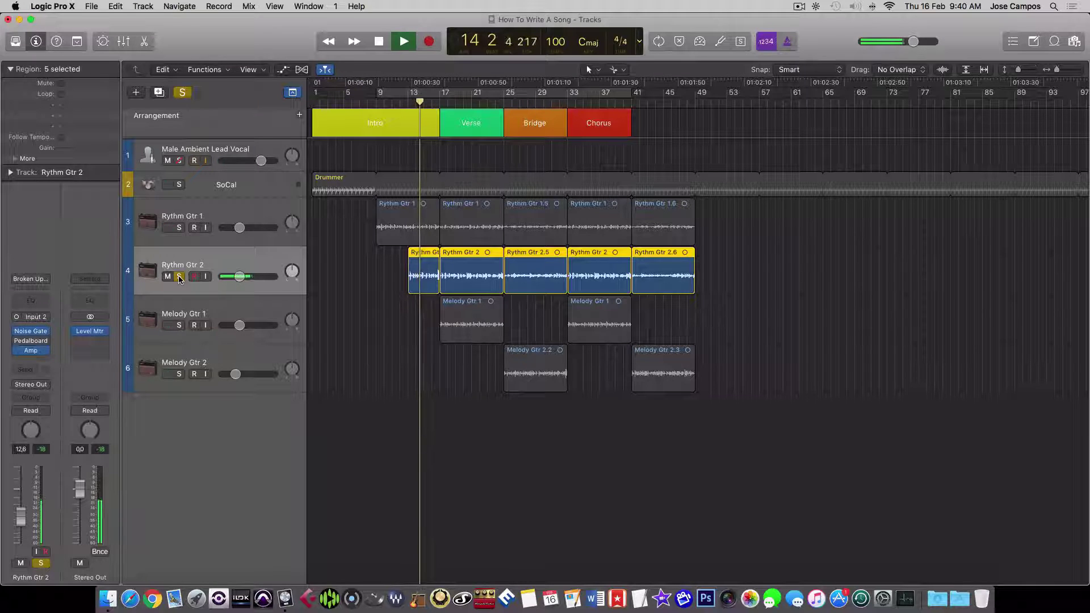
pyautogui.press('space')
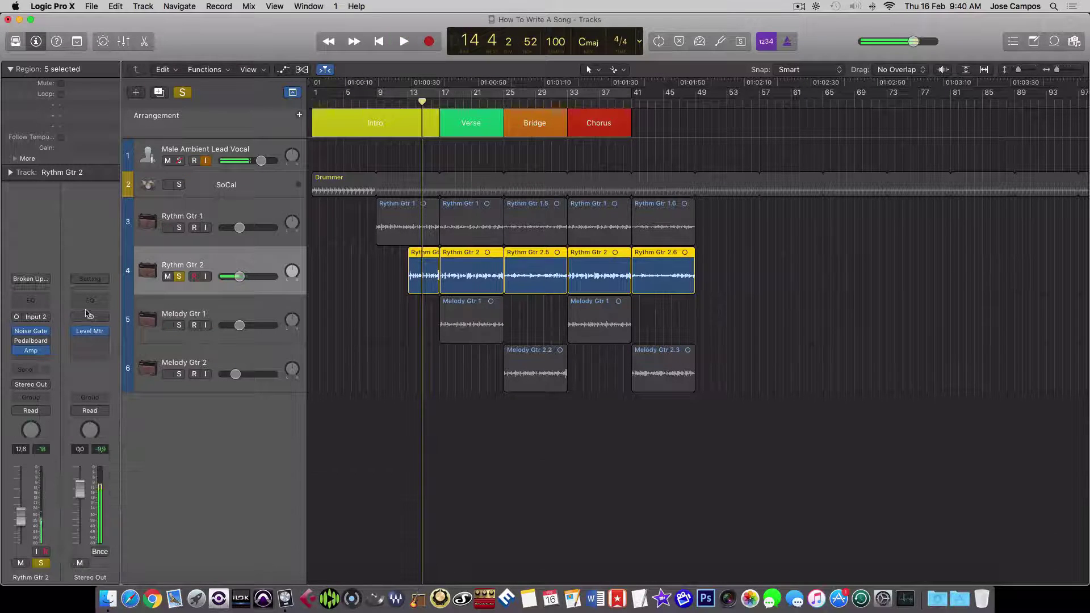
# Step: Examine the Amp Designer settings of the Rythm Gtr 2 track, close the plug-in and unsolo the track
pyautogui.click(31, 351)
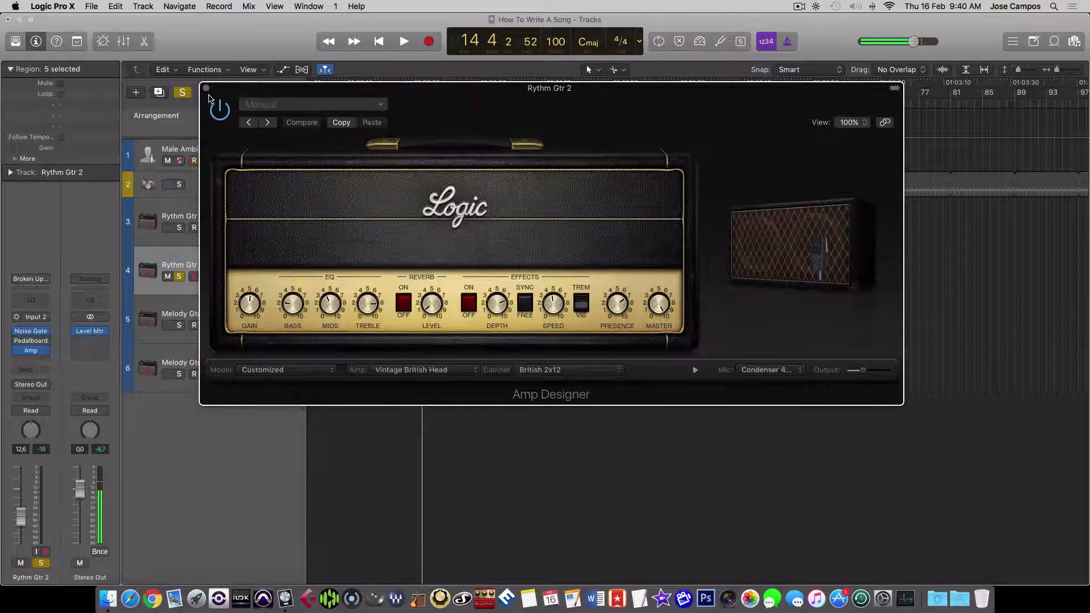
pyautogui.click(207, 90)
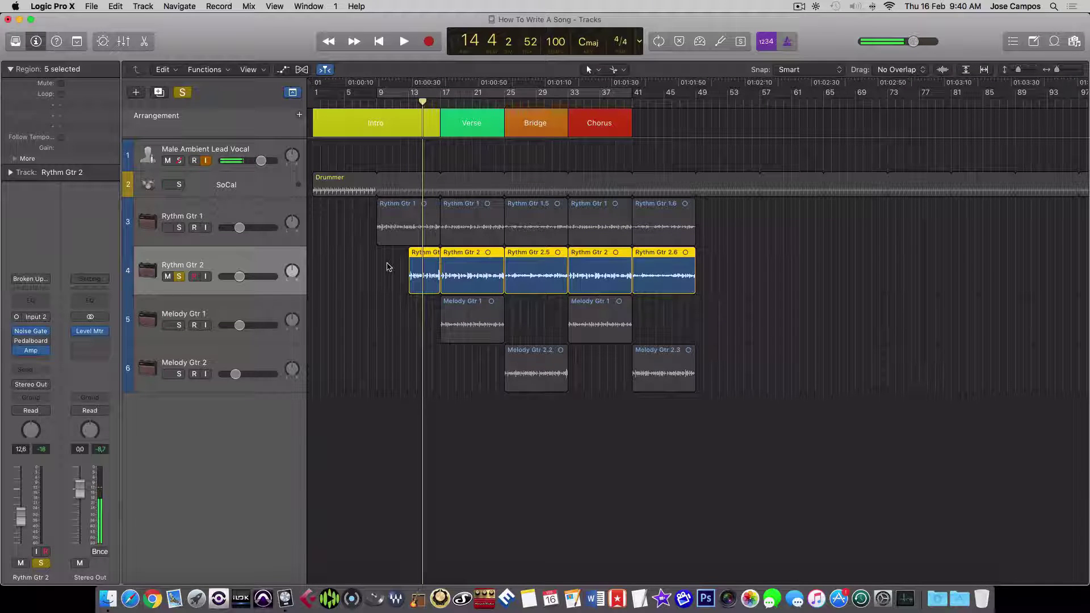
pyautogui.click(179, 277)
# Step: Play the Melody Gtr 1 track soloed from bar 17 while examining its Amp Designer settings, and close the plug-in
pyautogui.click(245, 314)
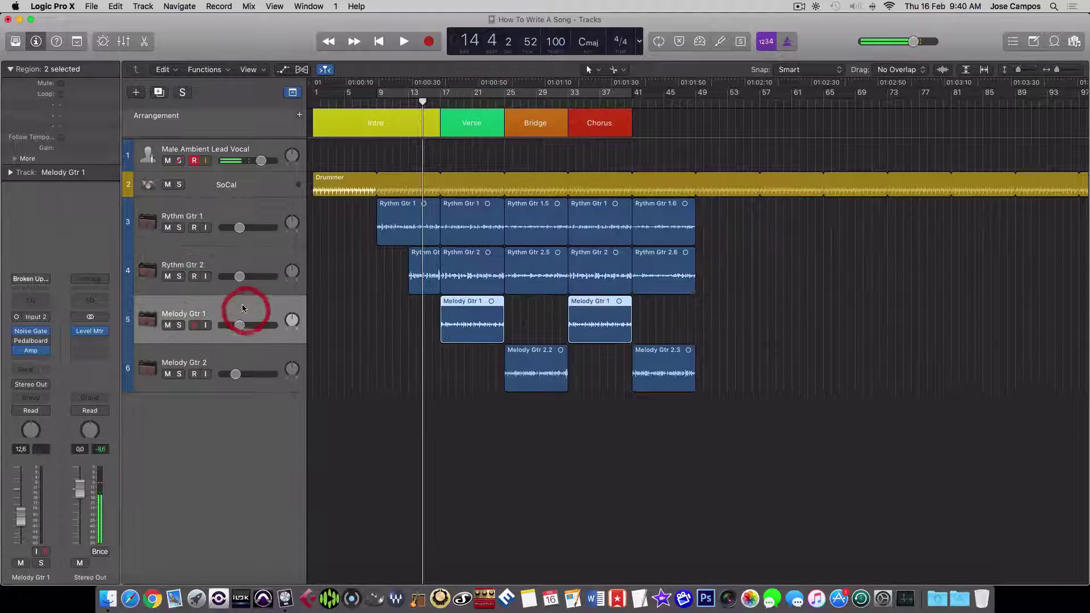
pyautogui.click(179, 325)
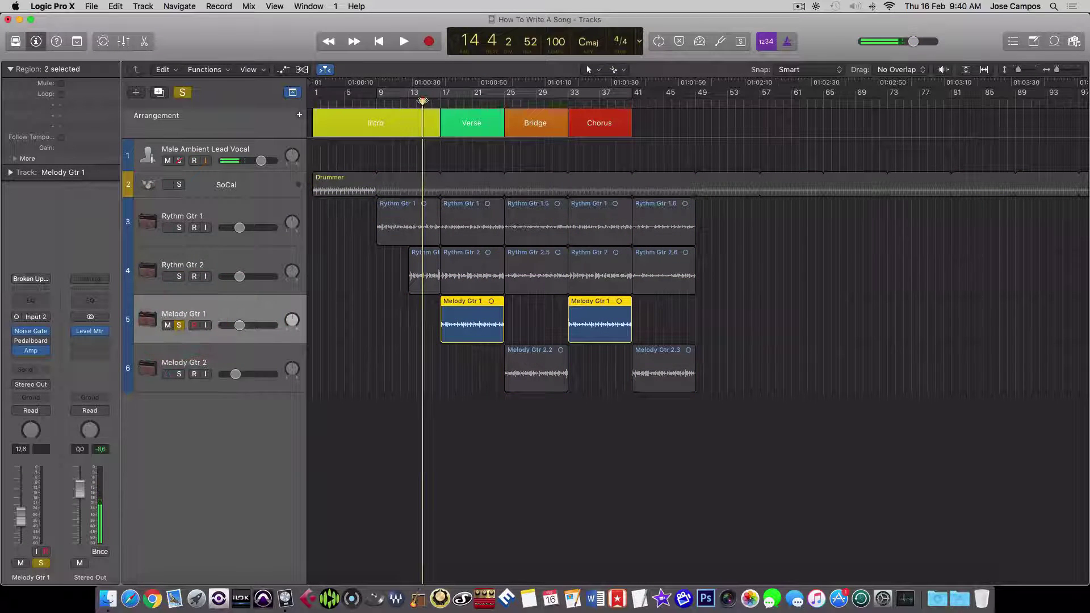
pyautogui.moveTo(416, 124); pyautogui.dragTo(440, 117)
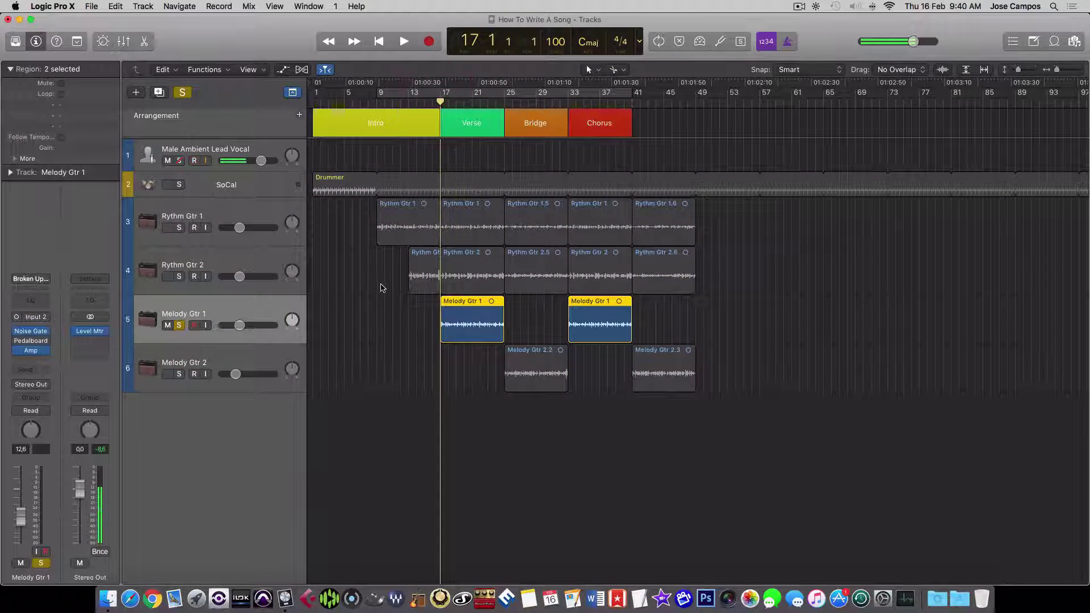
pyautogui.press('space')
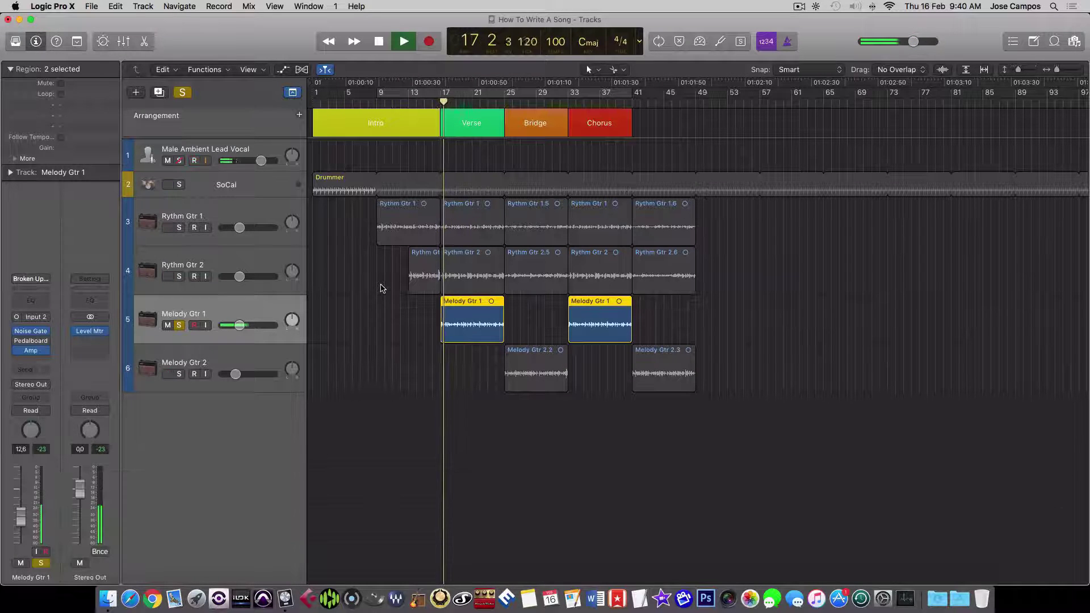
pyautogui.click(30, 350)
pyautogui.moveTo(307, 49); pyautogui.dragTo(447, 105)
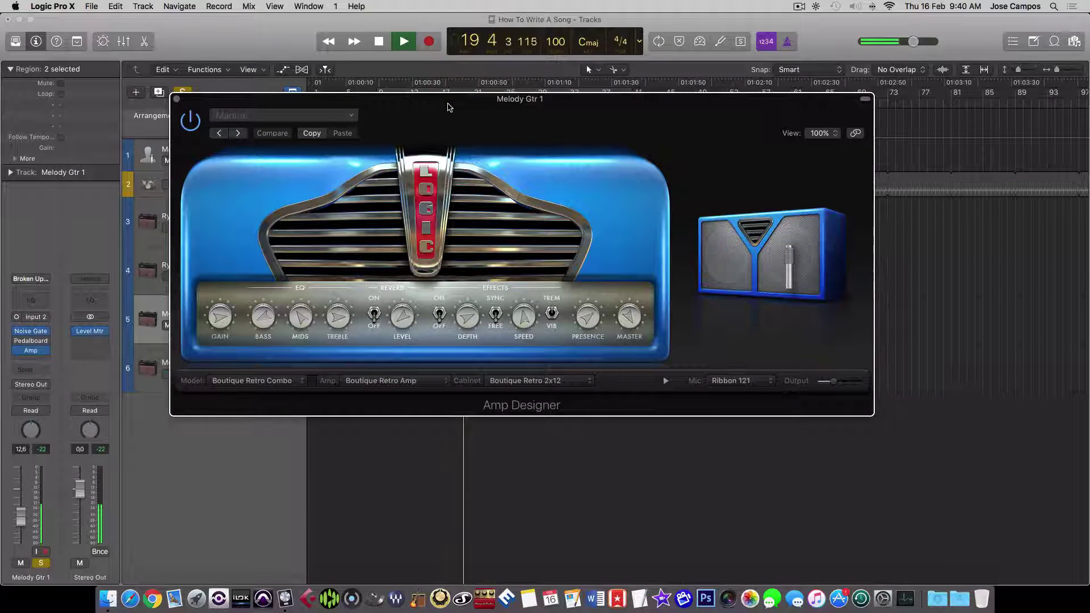
pyautogui.press('space')
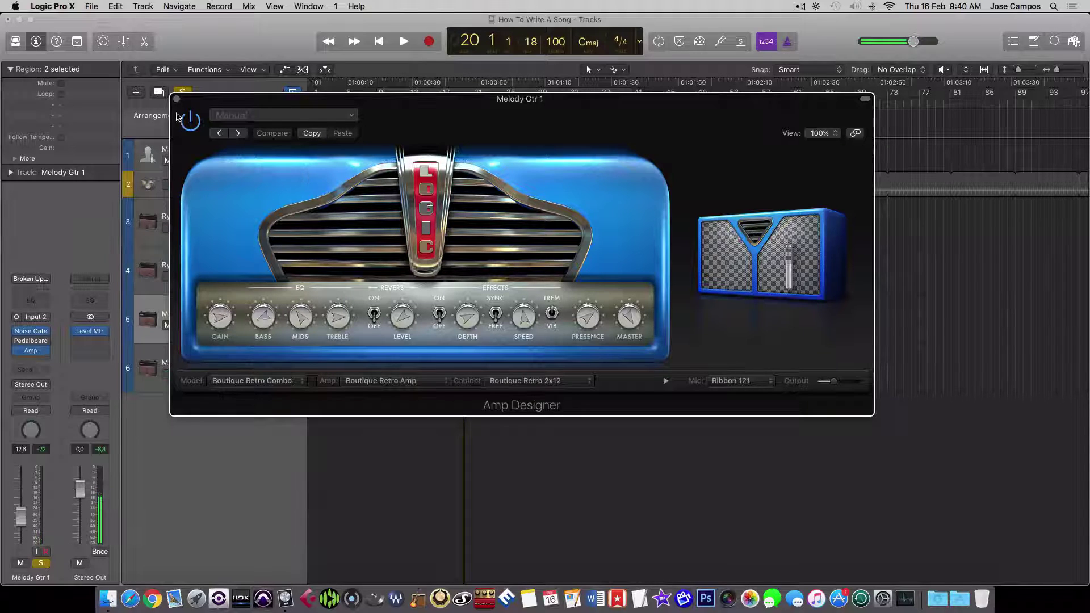
pyautogui.click(176, 99)
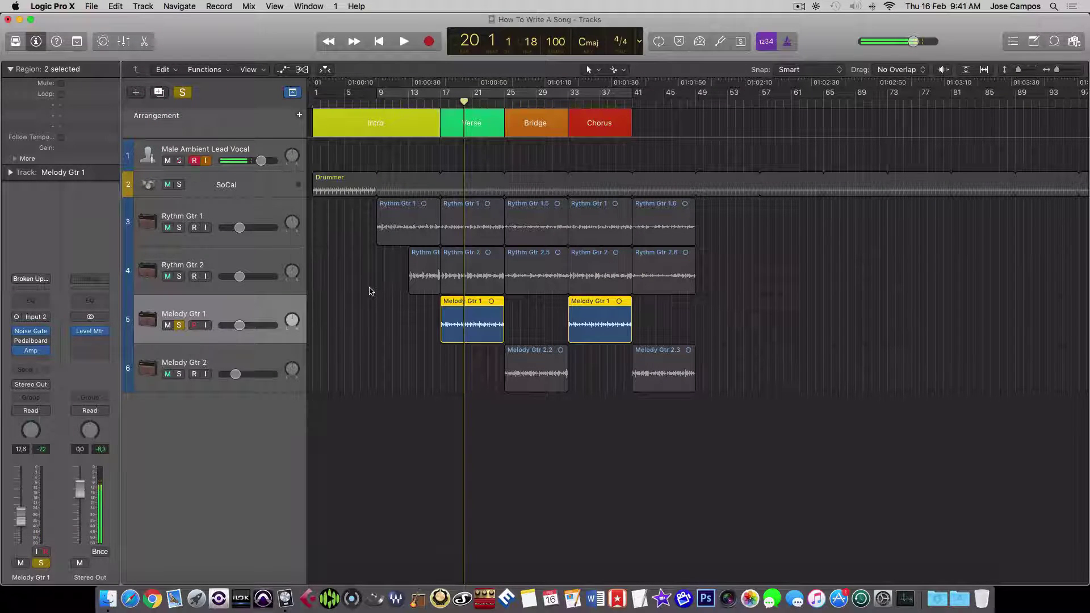
# Step: Check the Melody Gtr 1 track's patch in the Library, hide the Library and unsolo the track
pyautogui.press('y')
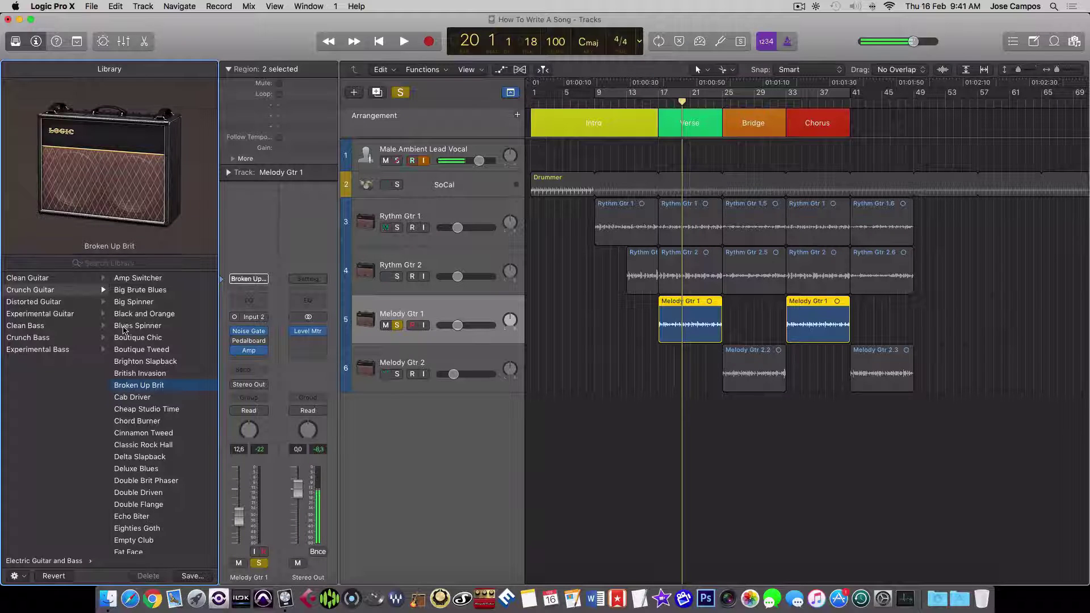
pyautogui.press('y')
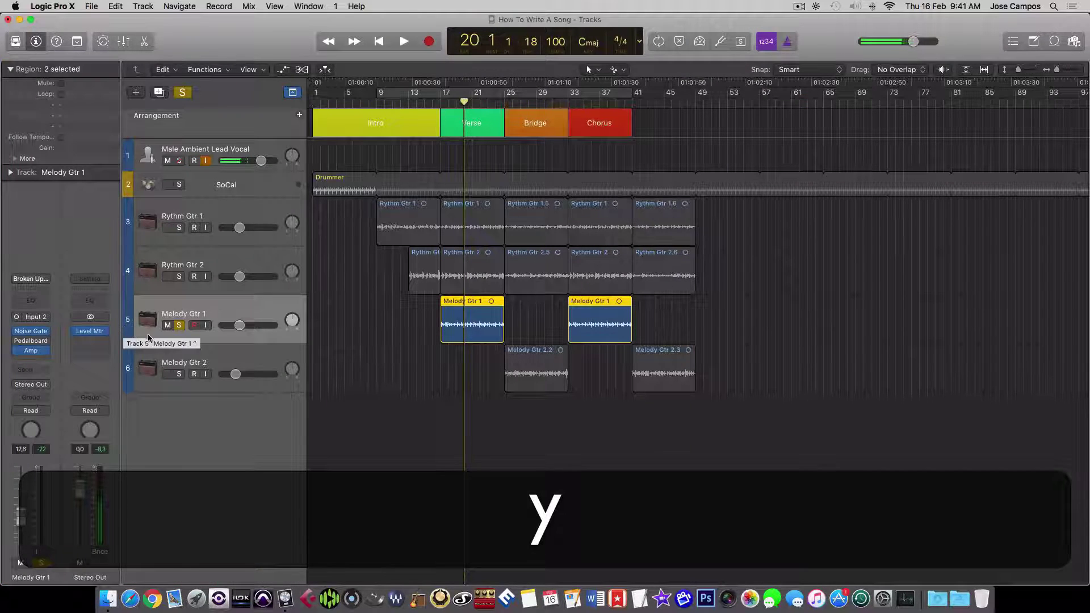
pyautogui.click(179, 325)
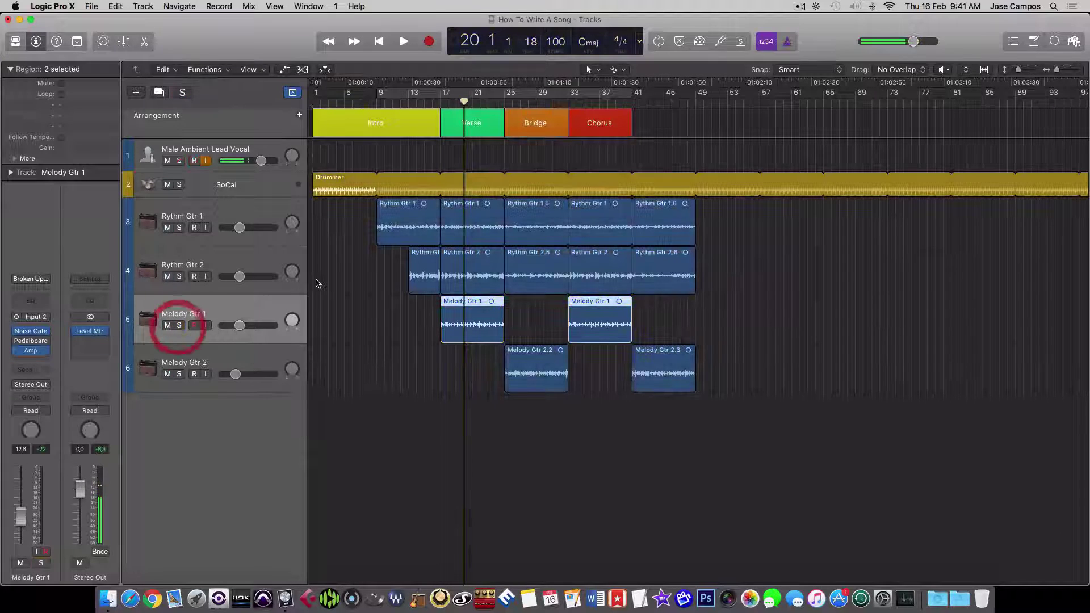
# Step: Play the Melody Gtr 2 track soloed from bar 25, examine its Amp Designer settings briefly and turn its solo off
pyautogui.moveTo(465, 102); pyautogui.dragTo(505, 104)
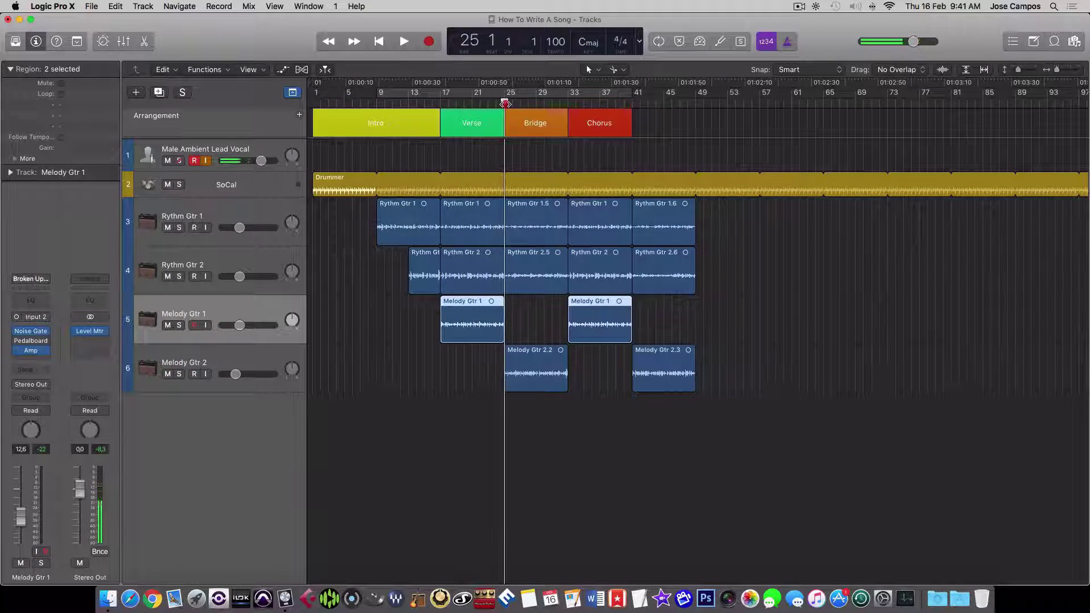
pyautogui.click(190, 364)
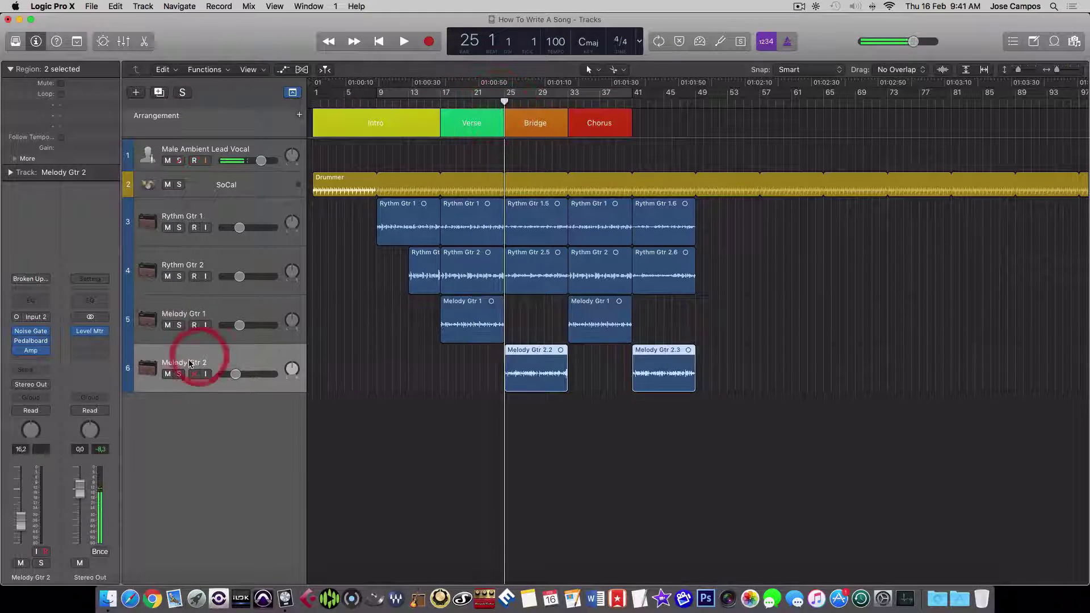
pyautogui.click(179, 374)
pyautogui.press('space')
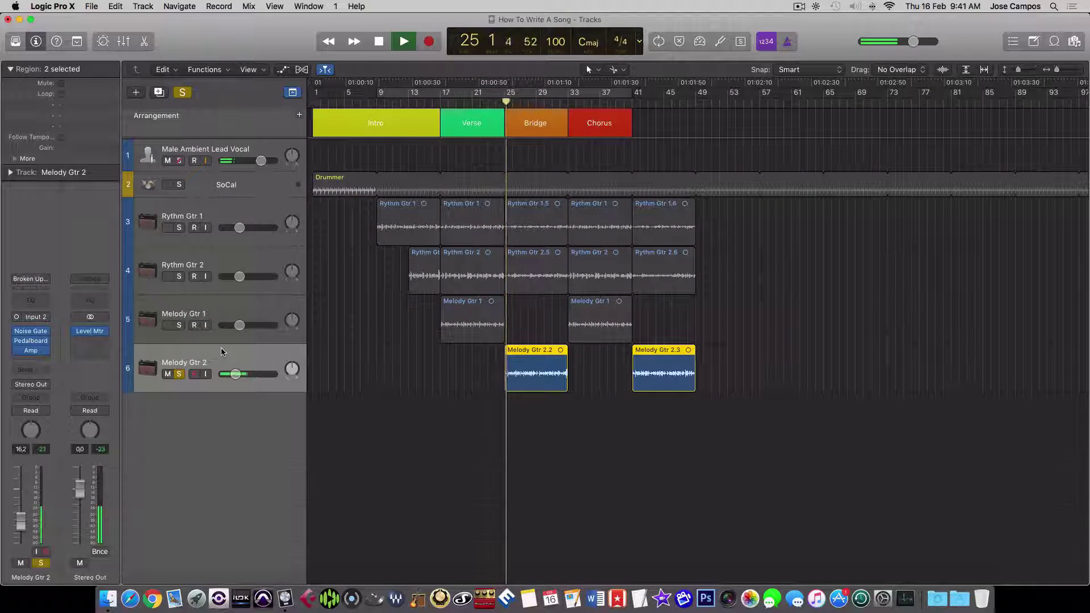
pyautogui.click(31, 351)
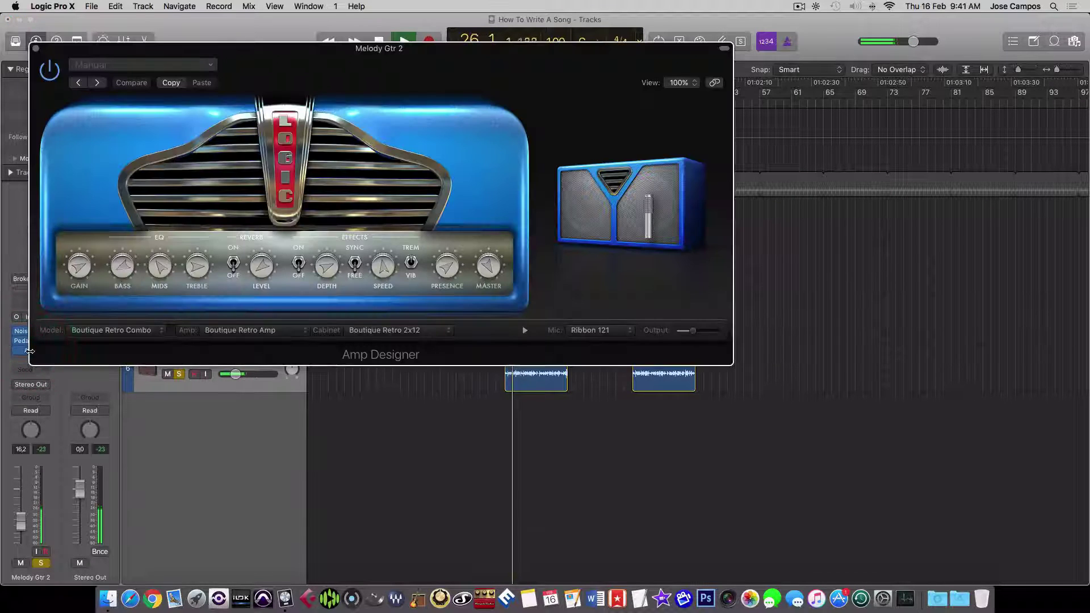
pyautogui.click(35, 49)
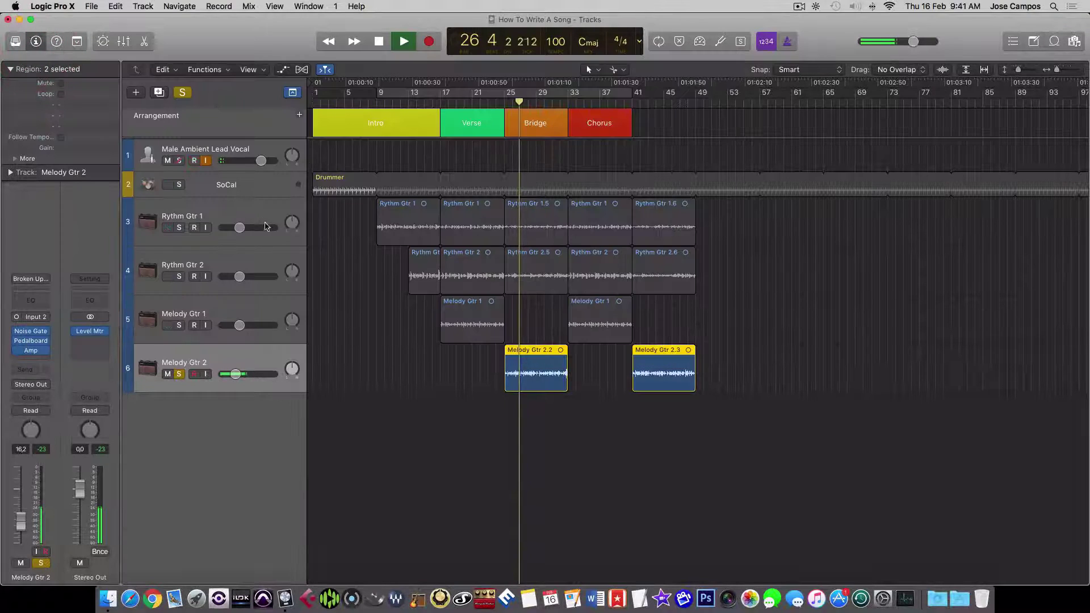
pyautogui.press('space')
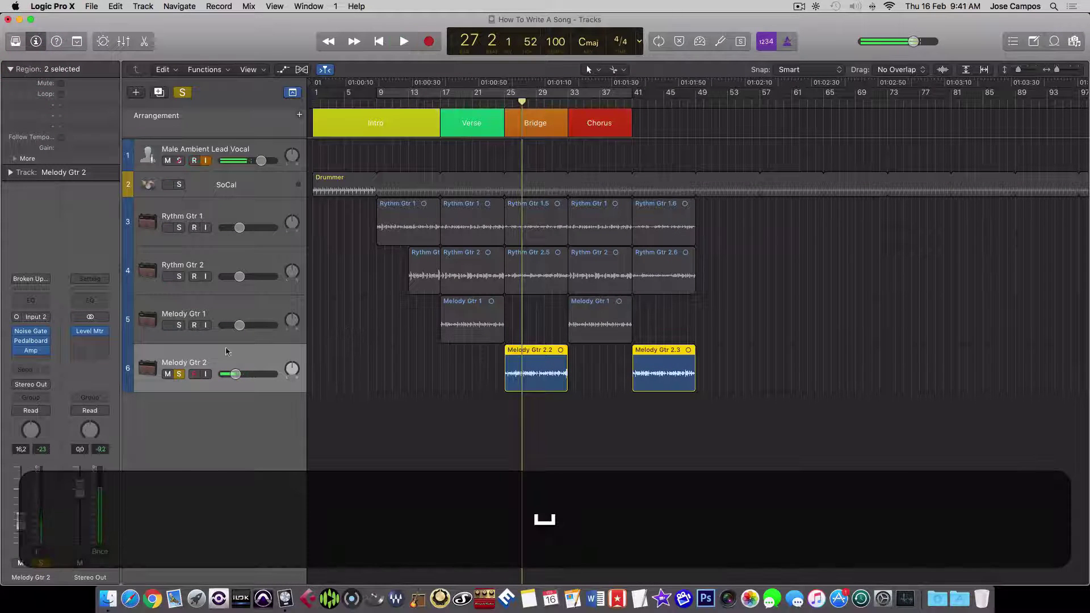
pyautogui.click(179, 373)
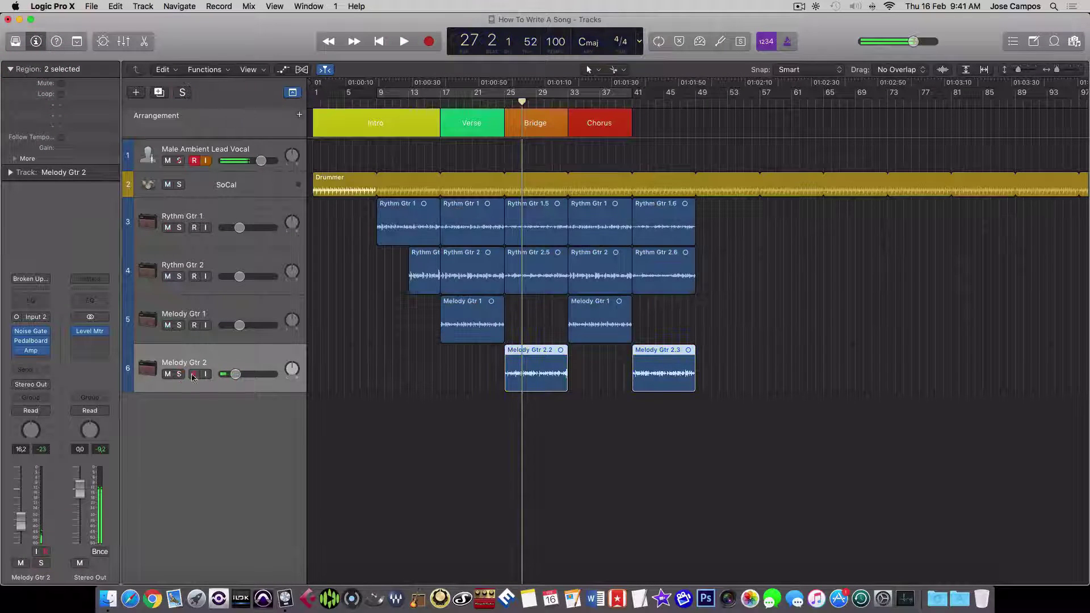
# Step: Return the playhead to bar 9, then pan Rythm Gtr 1 to -64 and Rythm Gtr 2 to +63, checking both in the mixer
pyautogui.click(413, 371)
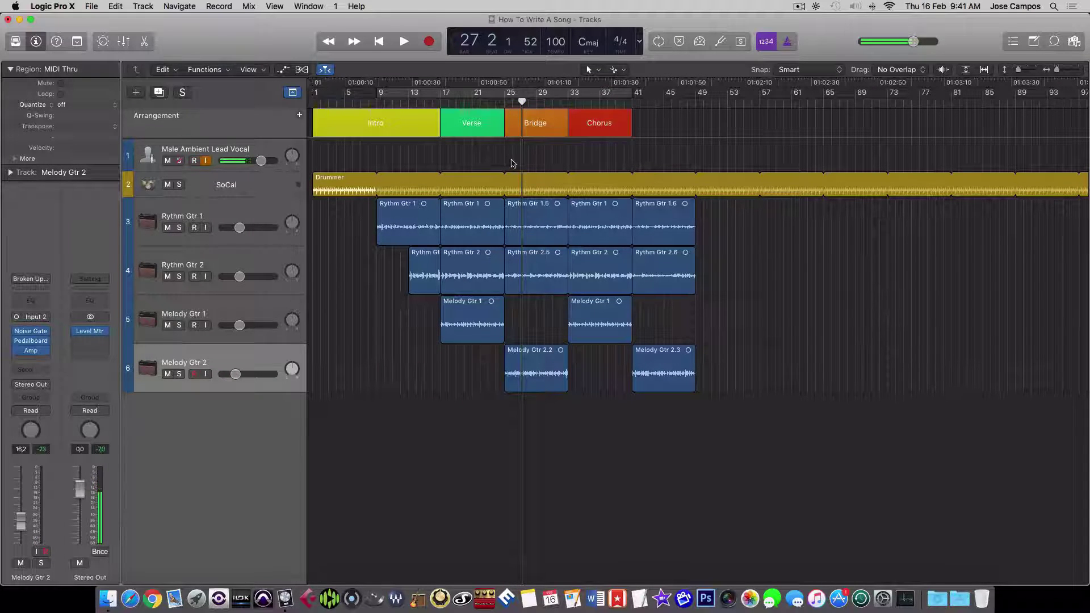
pyautogui.moveTo(522, 102); pyautogui.dragTo(376, 105)
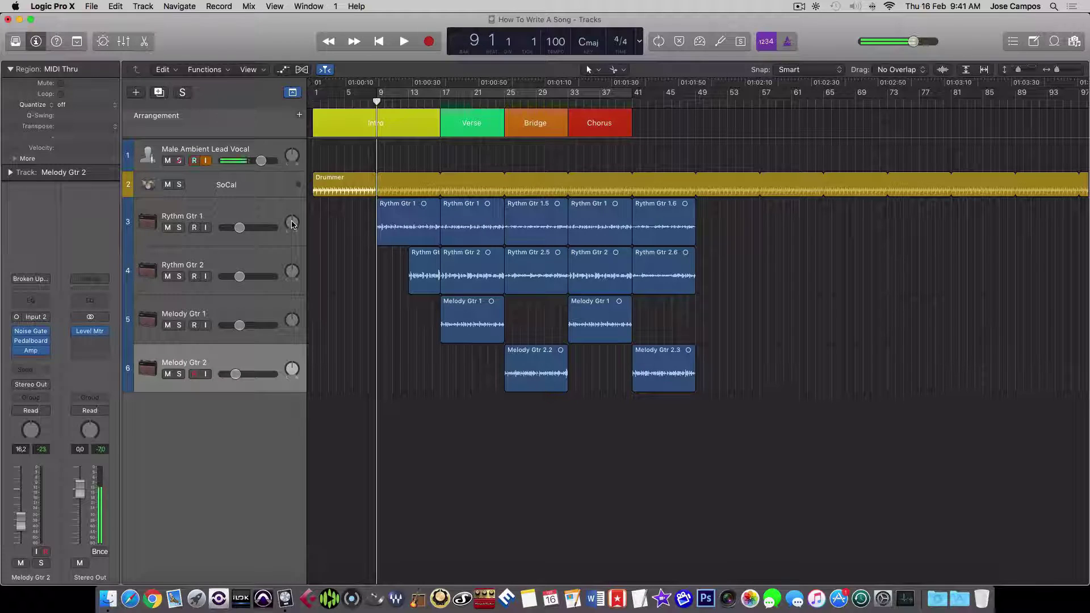
pyautogui.moveTo(292, 224)
pyautogui.mouseDown()
pyautogui.moveTo(294, 276)
pyautogui.moveTo(295, 213)
pyautogui.mouseUp()
pyautogui.press('x')
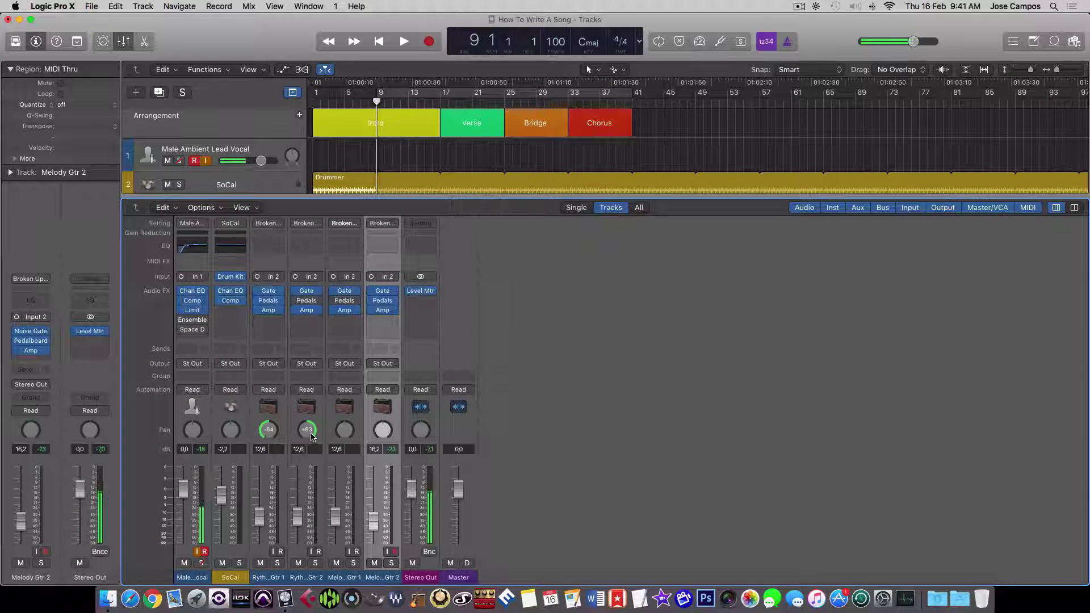
pyautogui.press('x')
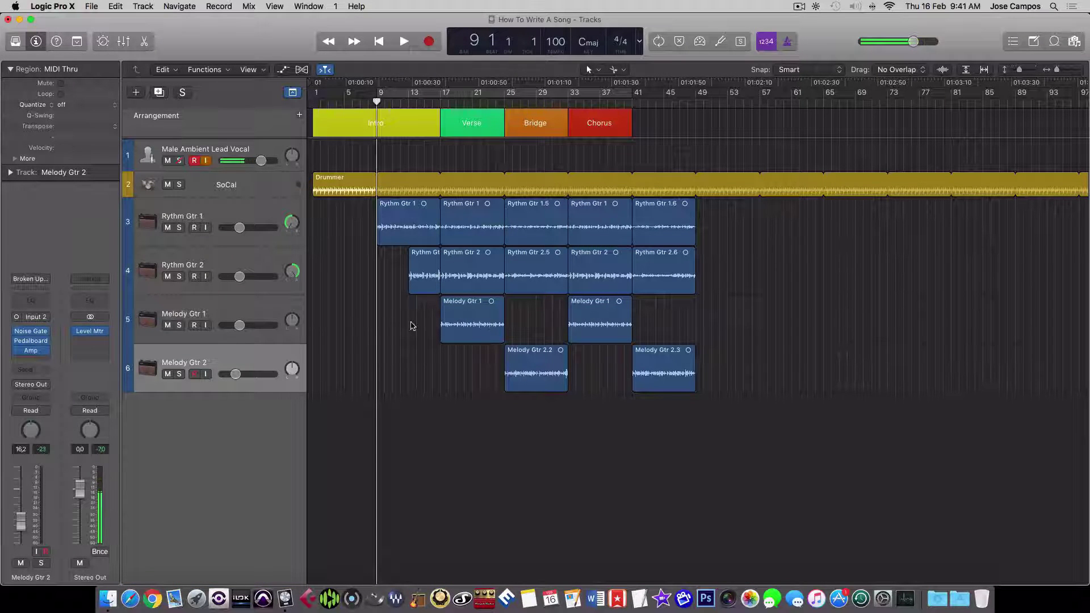
# Step: Pan Melody Gtr 1 to -14 and Melody Gtr 2 to +14, and increase the height of the SoCal drummer track
pyautogui.moveTo(292, 320); pyautogui.dragTo(295, 329)
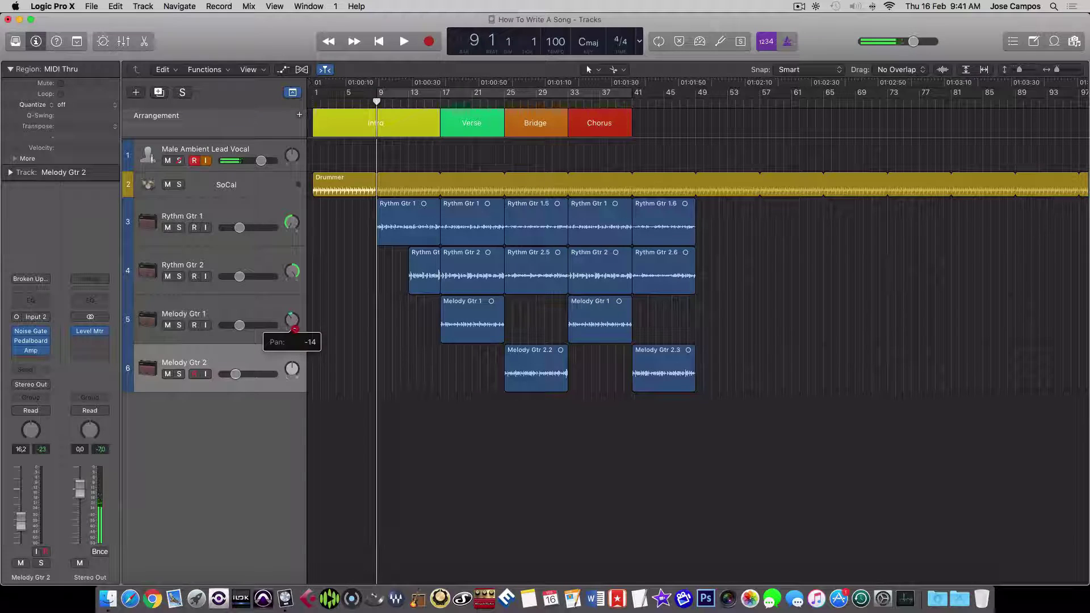
pyautogui.moveTo(292, 370); pyautogui.dragTo(288, 363)
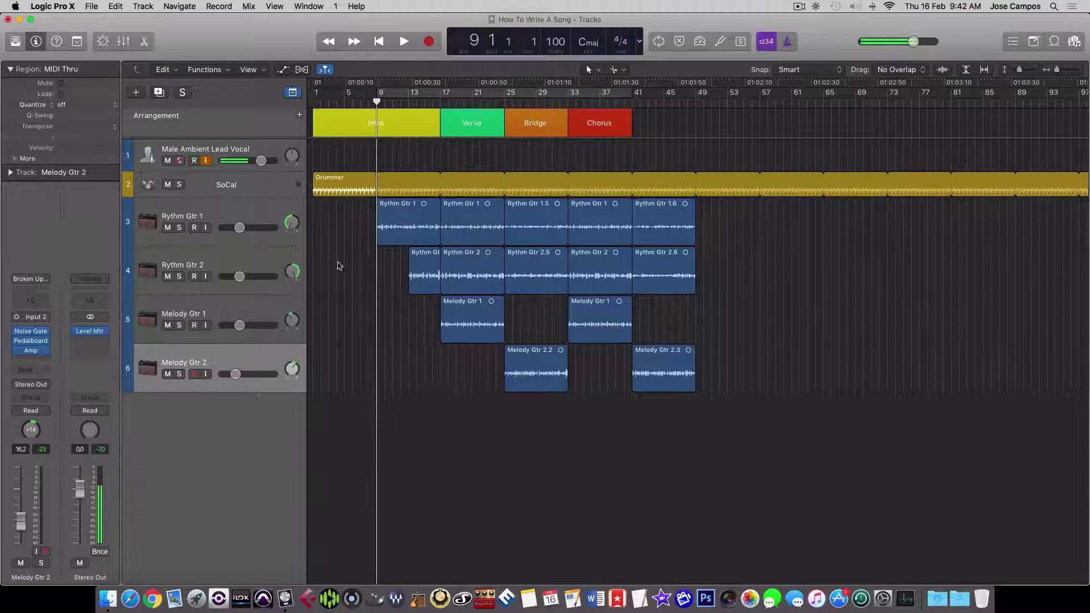
pyautogui.moveTo(246, 196); pyautogui.dragTo(246, 219)
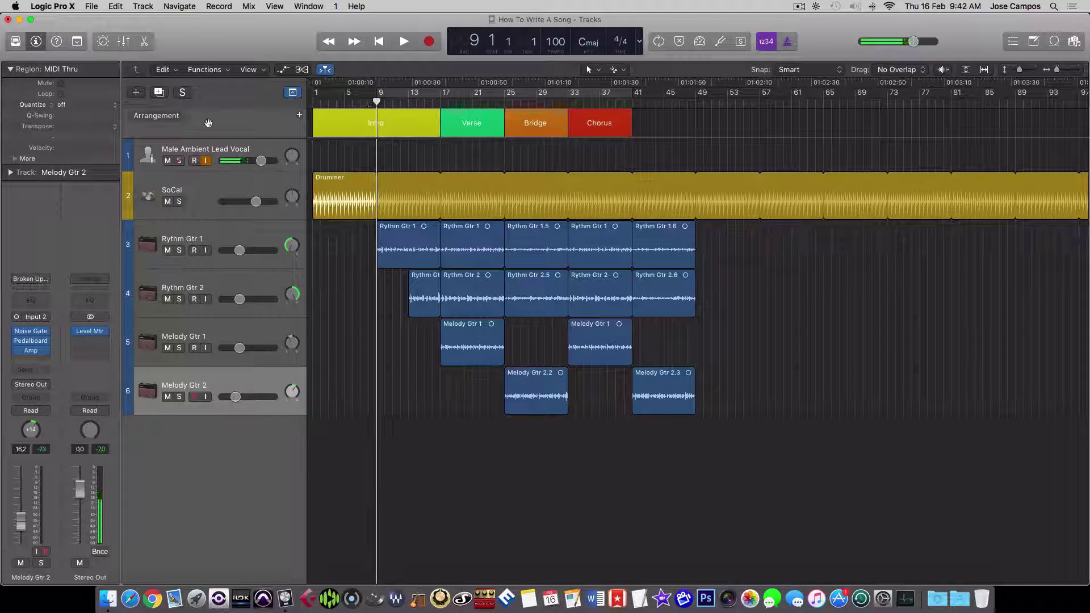
# Step: Hide and show the global tracks again, and view the list of available global track types without changing the selection
pyautogui.click(293, 94)
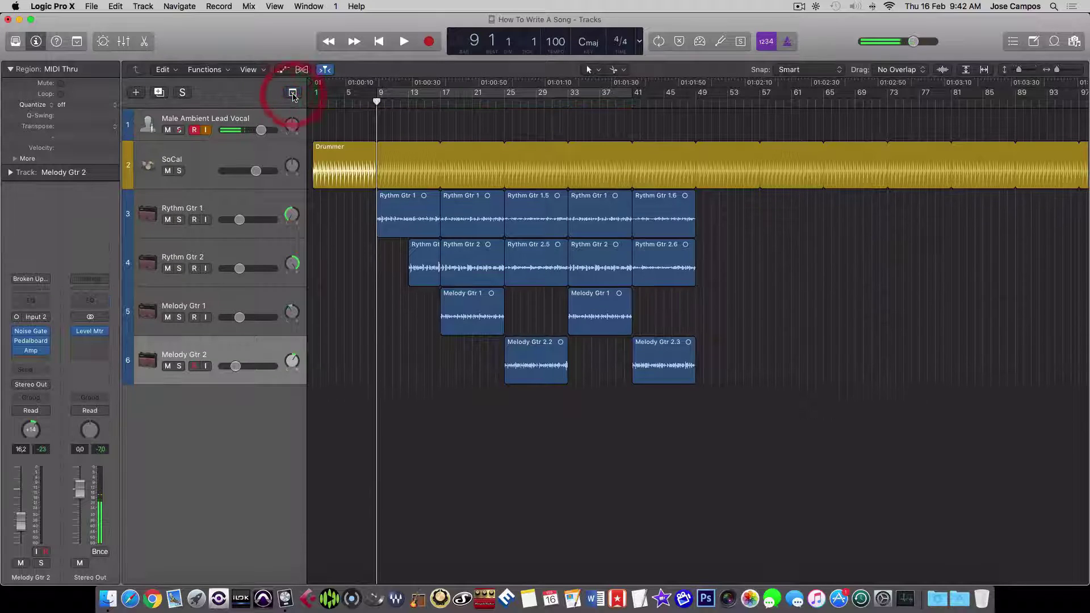
pyautogui.click(293, 94)
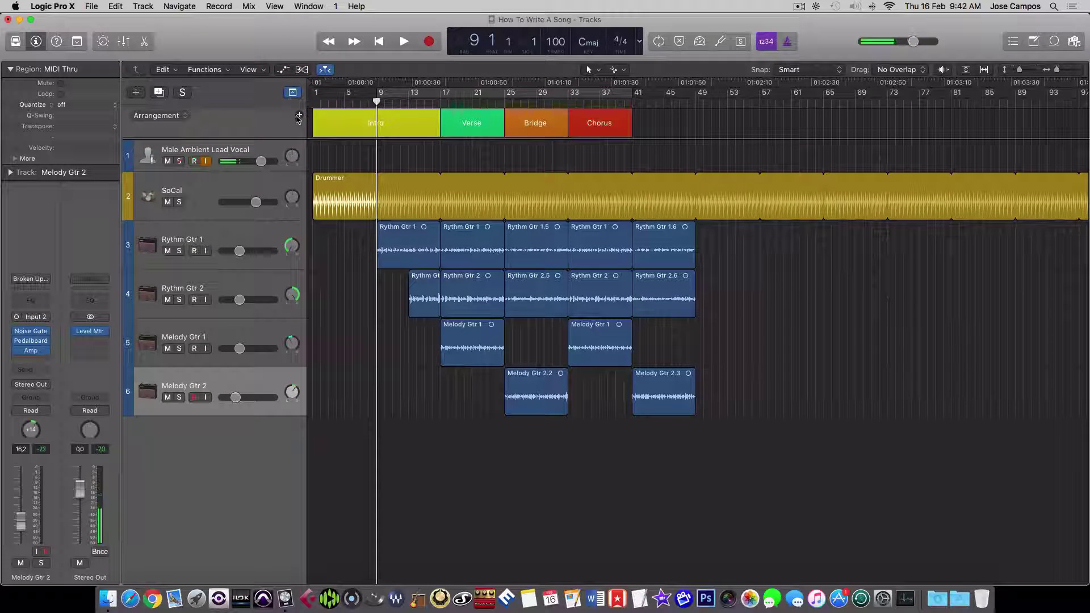
pyautogui.click(184, 118)
pyautogui.click(230, 122)
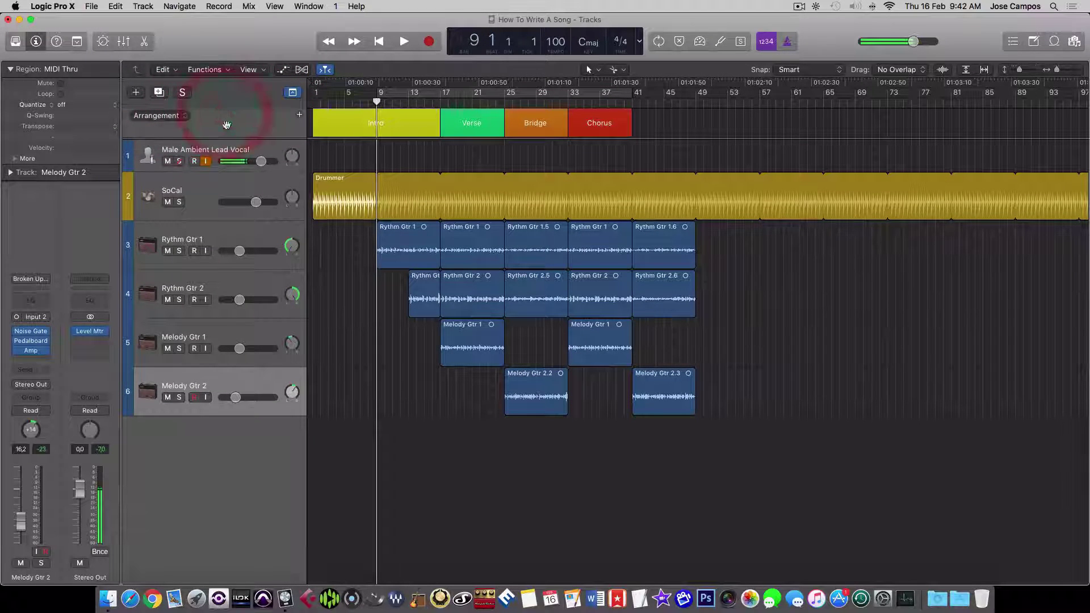
pyautogui.rightClick(230, 123)
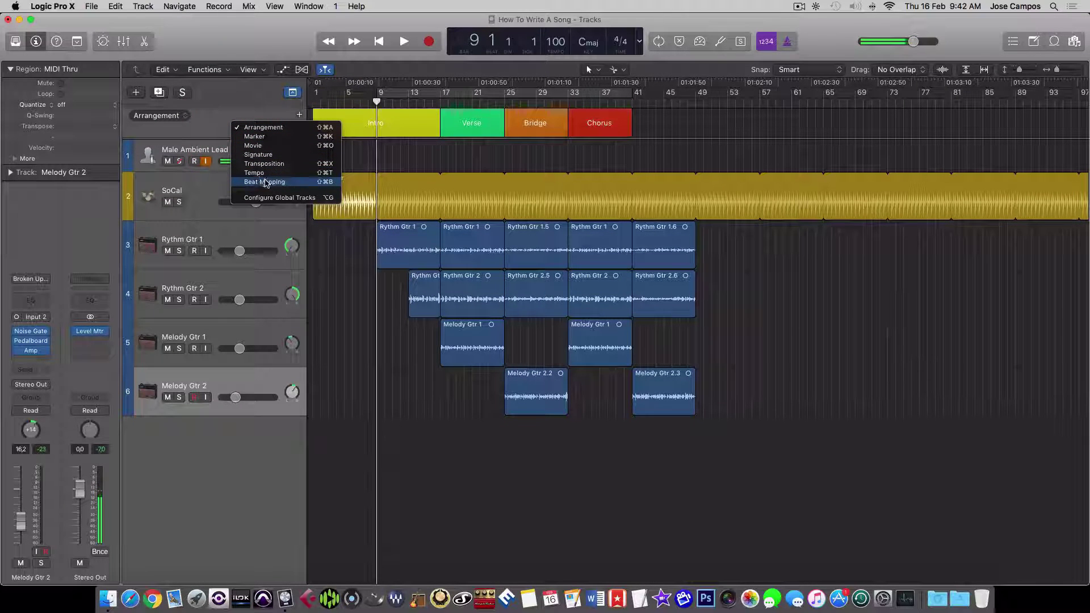
pyautogui.click(216, 119)
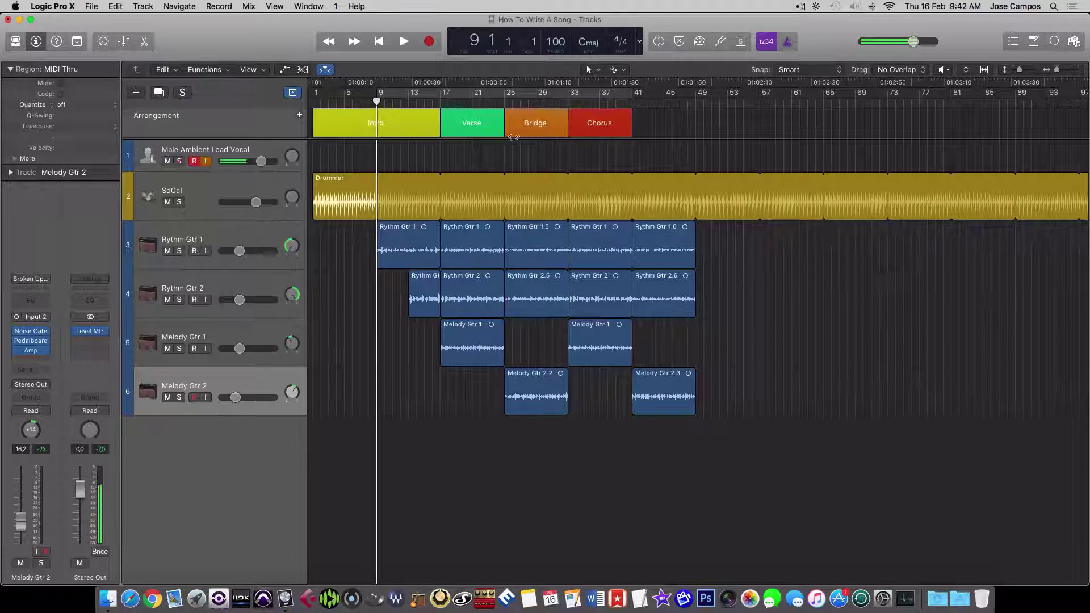
# Step: Recolor the Intro arrangement marker light blue and close the color palette
pyautogui.hscroll(1, 514, 137)
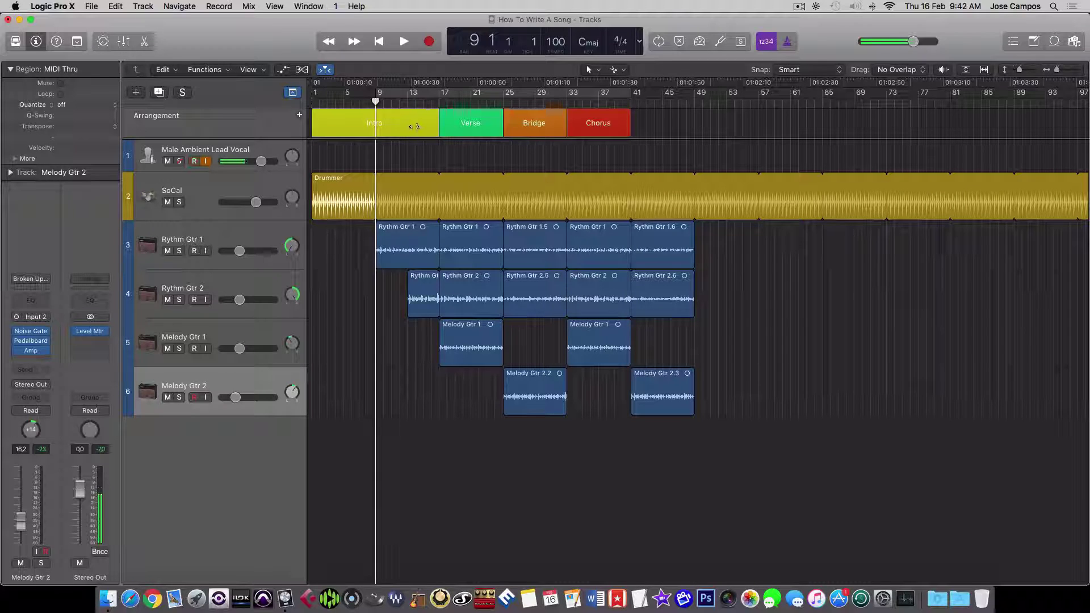
pyautogui.click(414, 126)
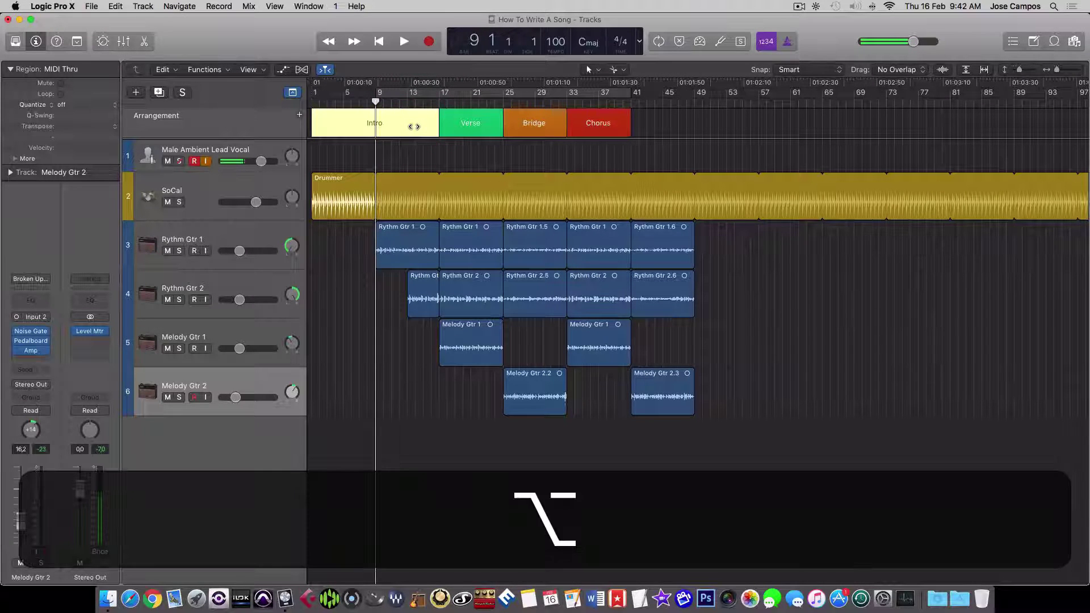
pyautogui.hotkey('alt', 'c')
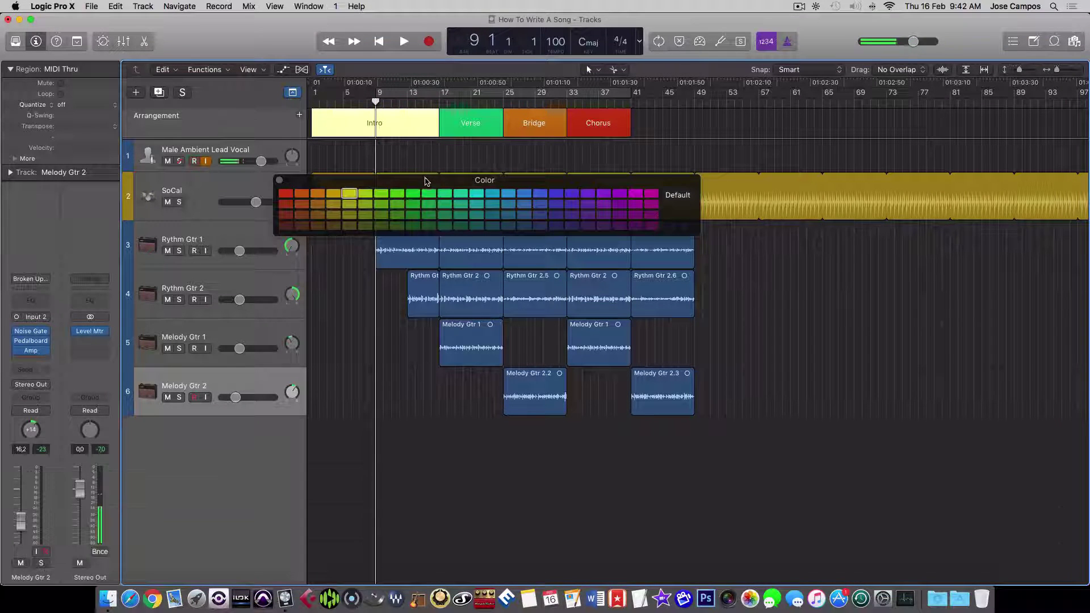
pyautogui.moveTo(426, 181); pyautogui.dragTo(453, 193)
pyautogui.click(518, 206)
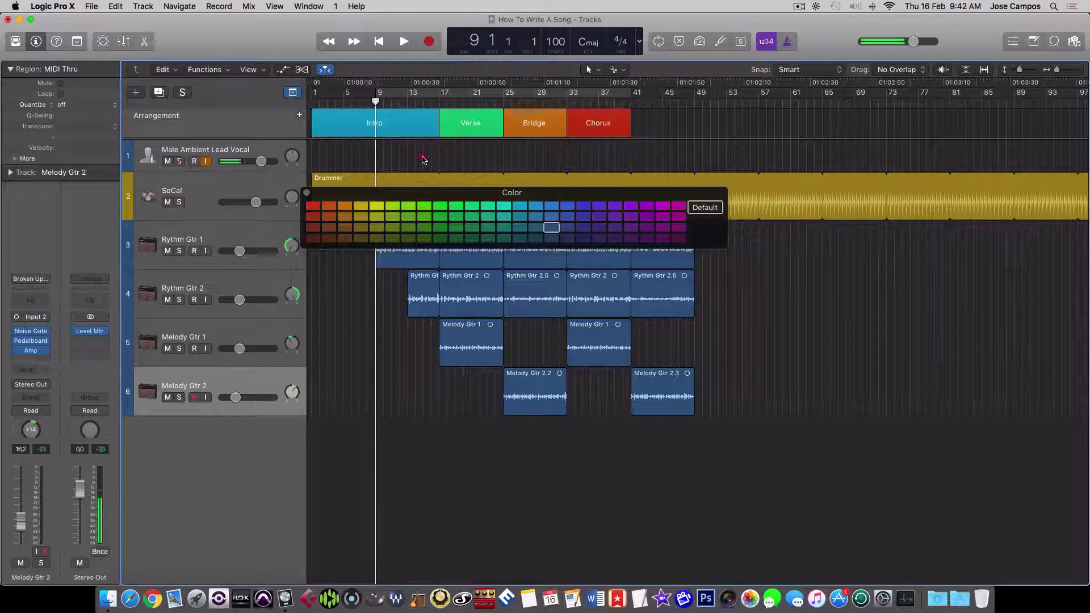
pyautogui.click(421, 149)
pyautogui.click(309, 195)
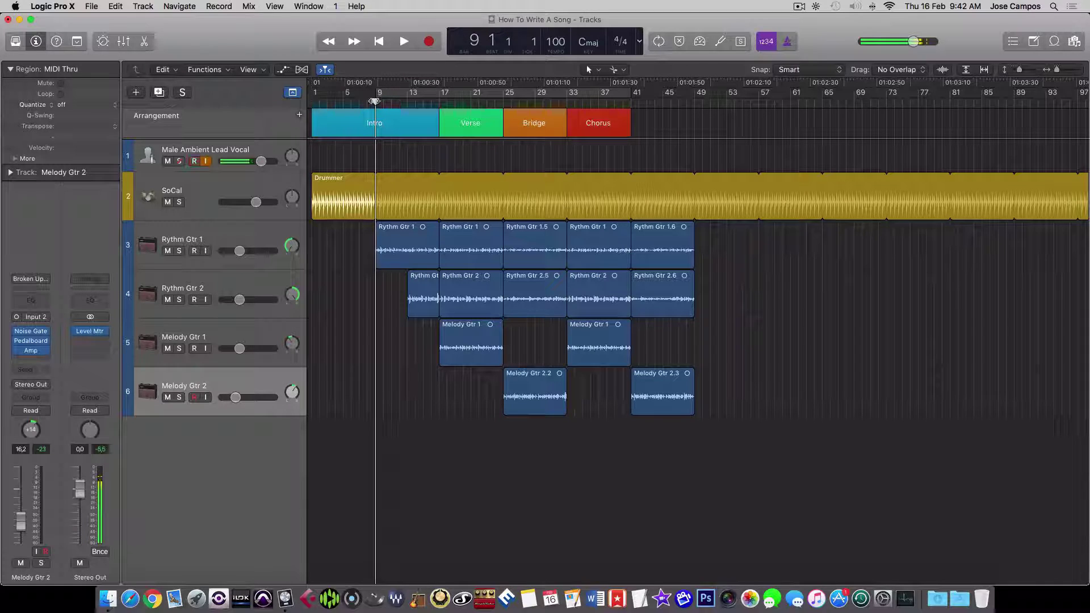
# Step: Move the playhead to bar 8 and open the Level Meter on the Stereo Out channel, placing it clear of the channel strips
pyautogui.moveTo(370, 102); pyautogui.dragTo(368, 102)
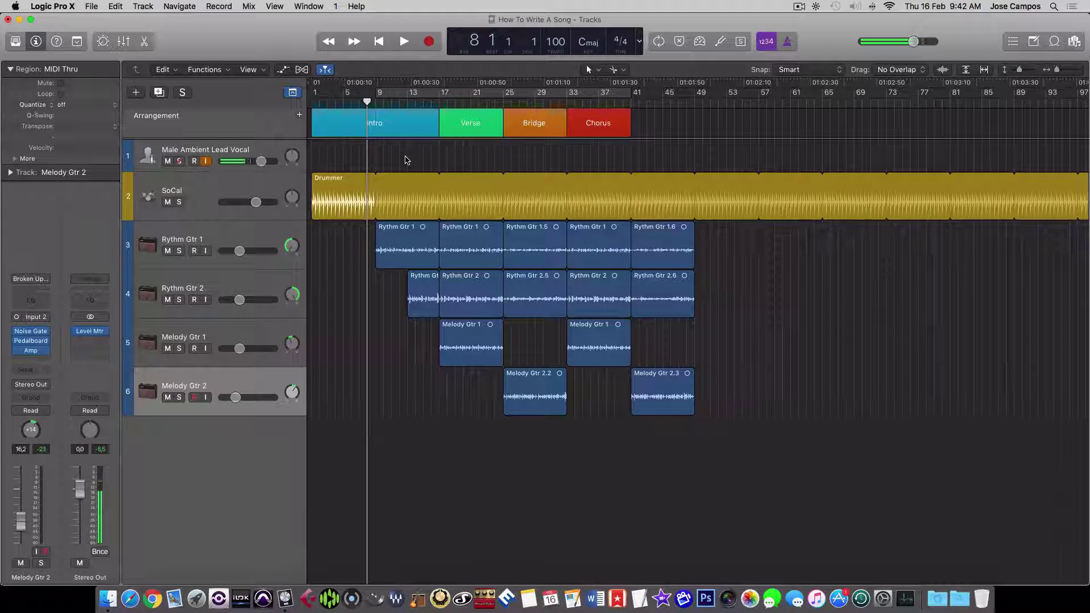
pyautogui.press('x')
pyautogui.moveTo(421, 292)
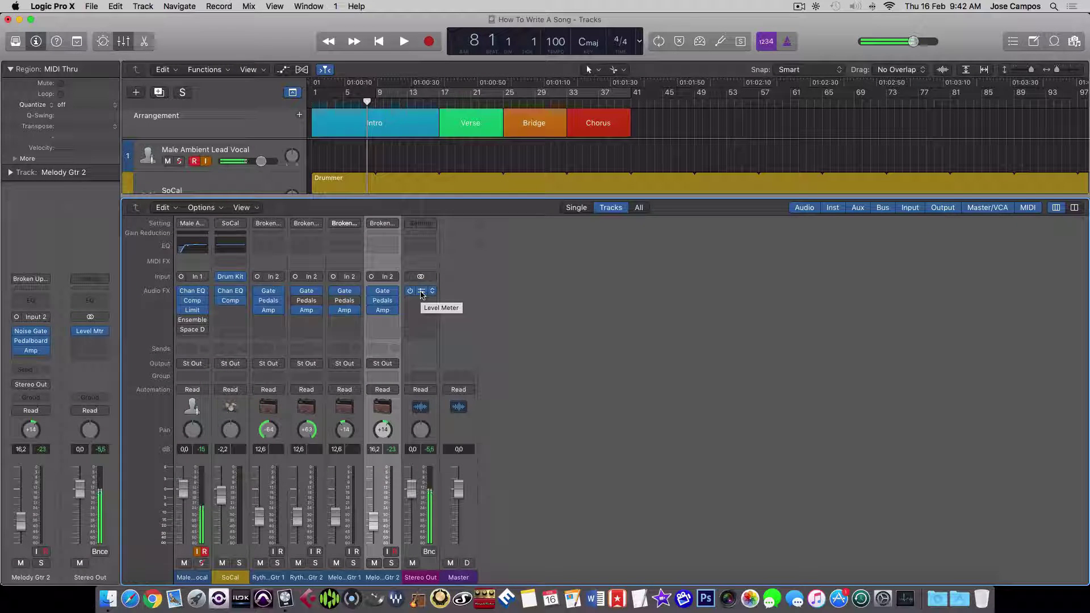
pyautogui.click(421, 292)
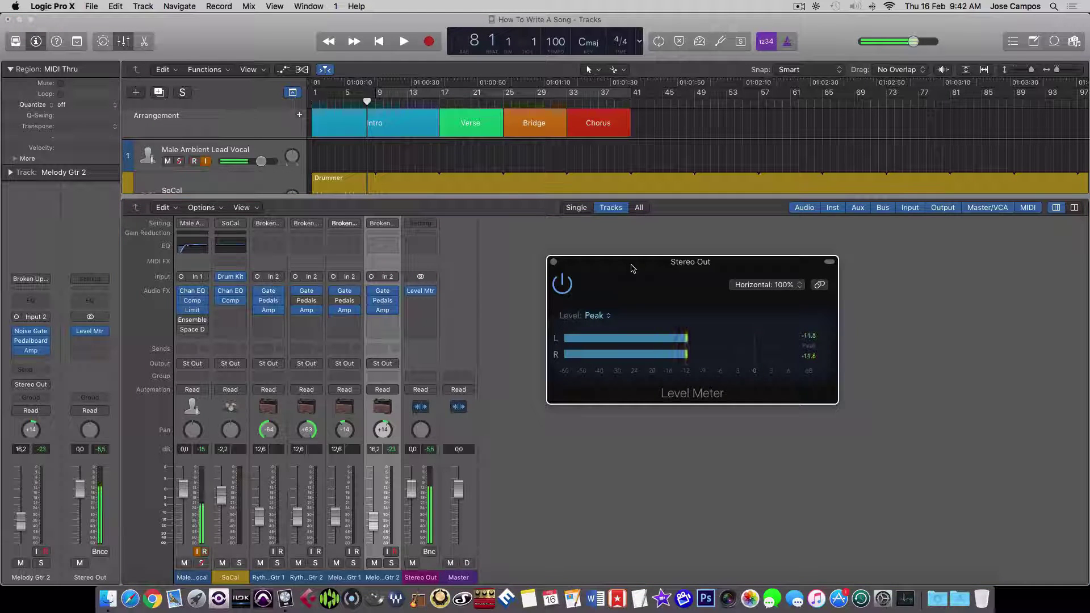
pyautogui.moveTo(633, 268); pyautogui.dragTo(678, 275)
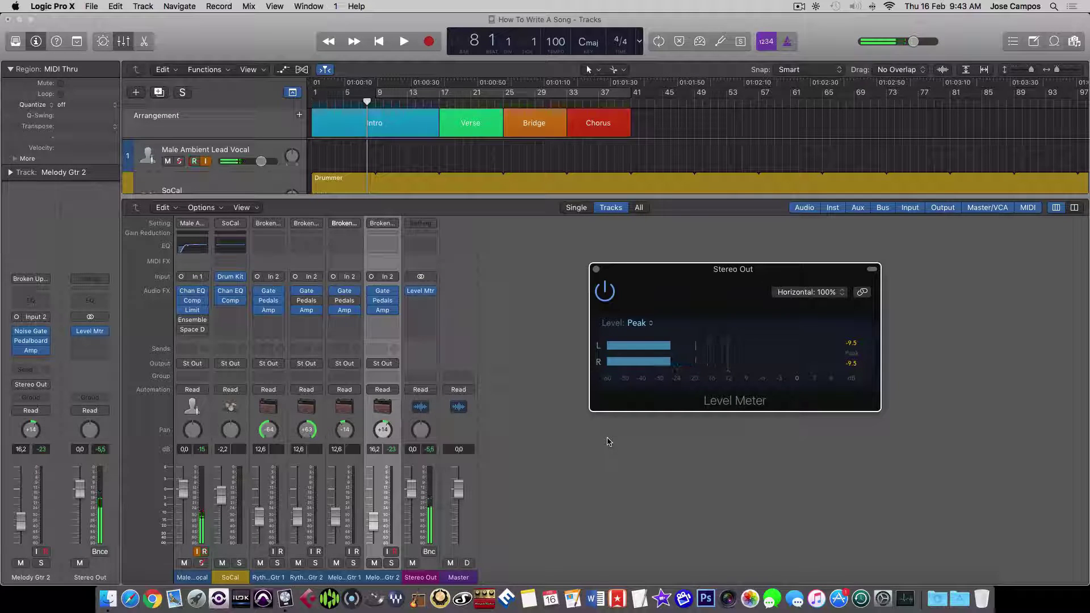
# Step: Play the song from bar 8 while watching the Stereo Out levels, and close the mixer and the Level Meter
pyautogui.press('space')
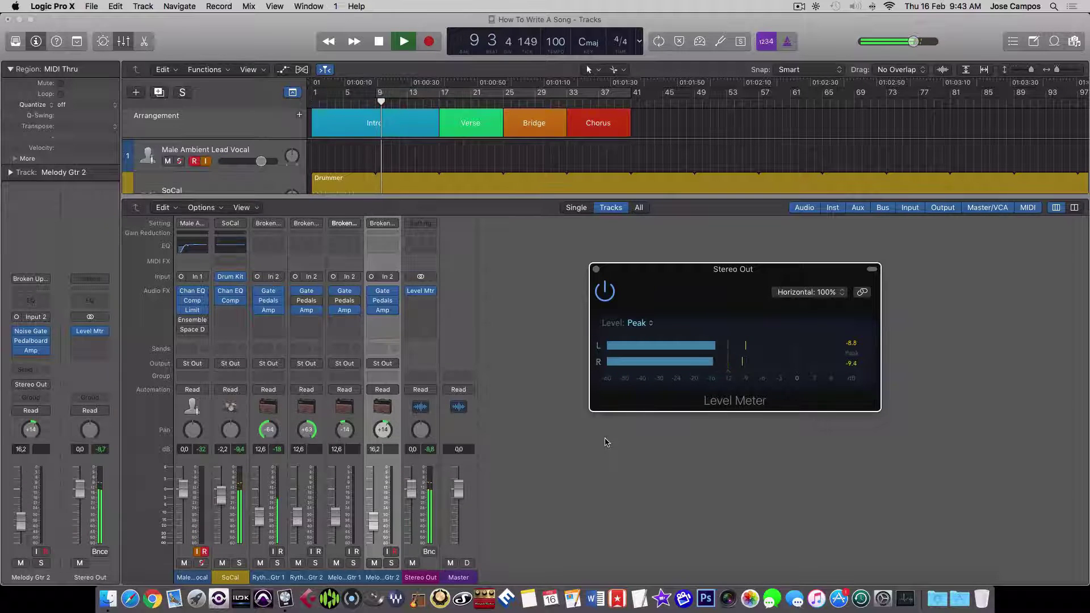
pyautogui.press('x')
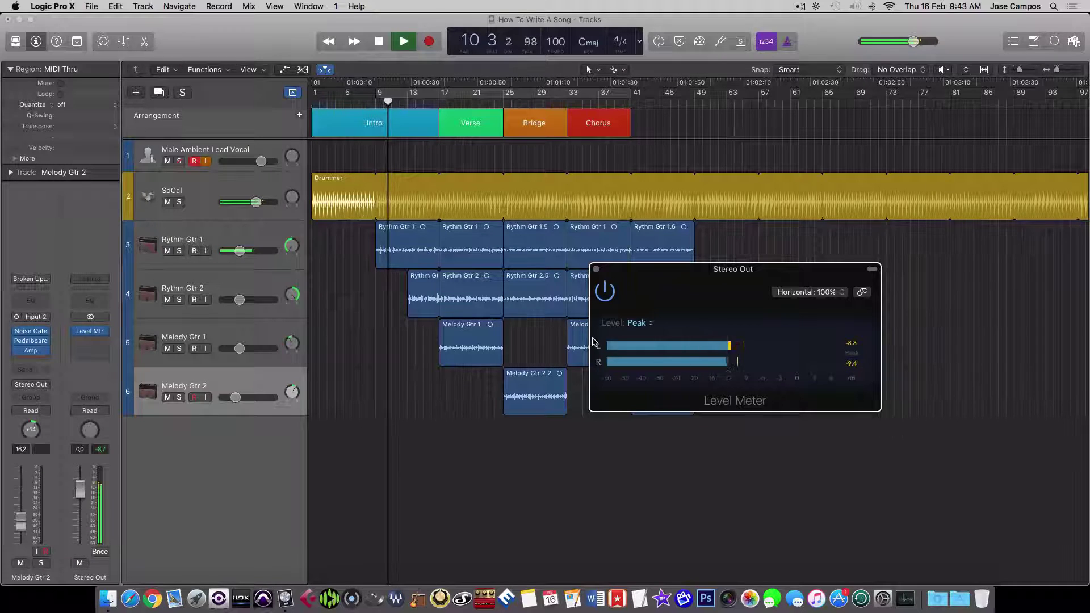
pyautogui.click(597, 269)
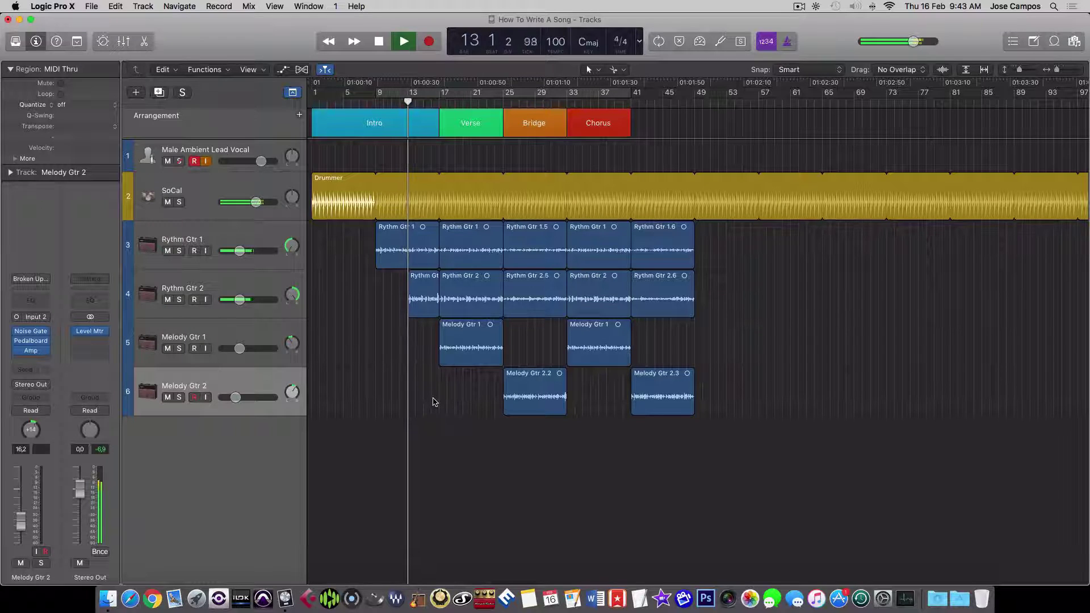
# Step: During playback, set the volume of Rythm Gtr 2 to -13.2 dB and Melody Gtr 1 to -11.8 dB, and stop playback in the Chorus
pyautogui.press('x')
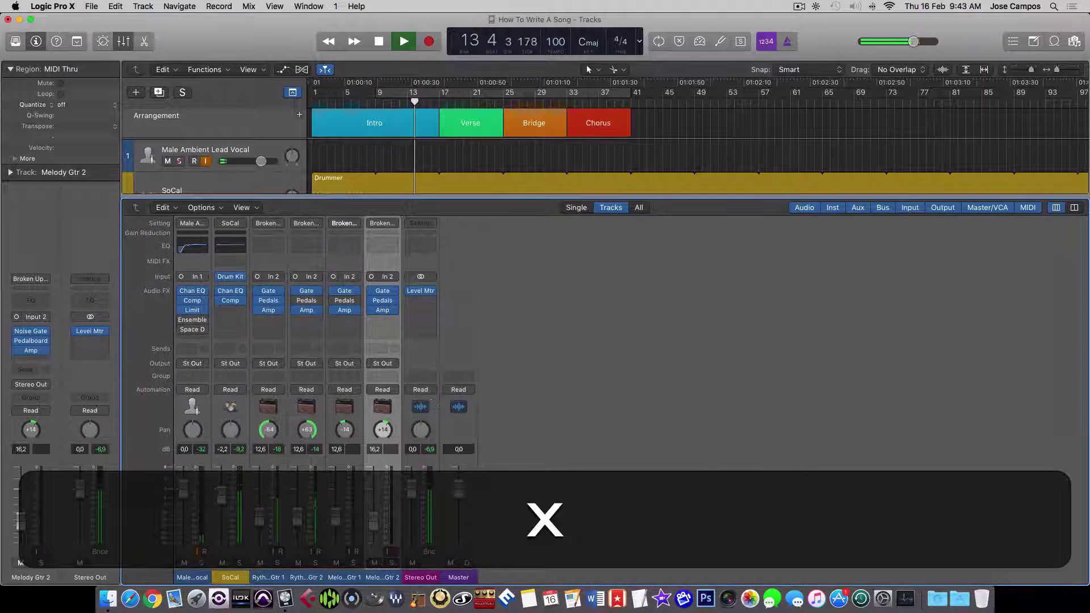
pyautogui.moveTo(298, 516); pyautogui.dragTo(300, 518)
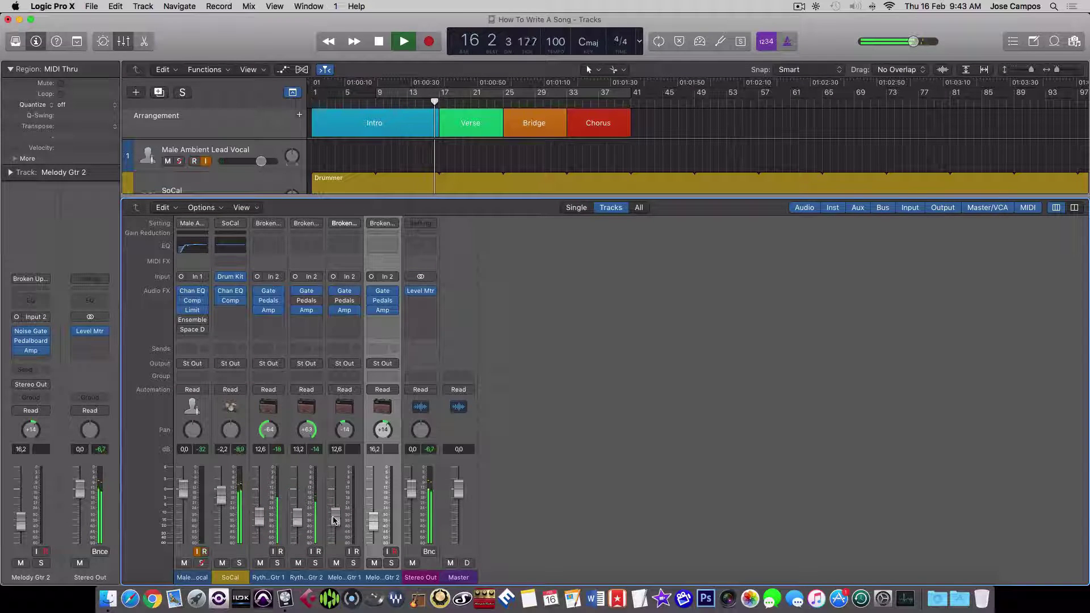
pyautogui.moveTo(335, 521); pyautogui.dragTo(336, 517)
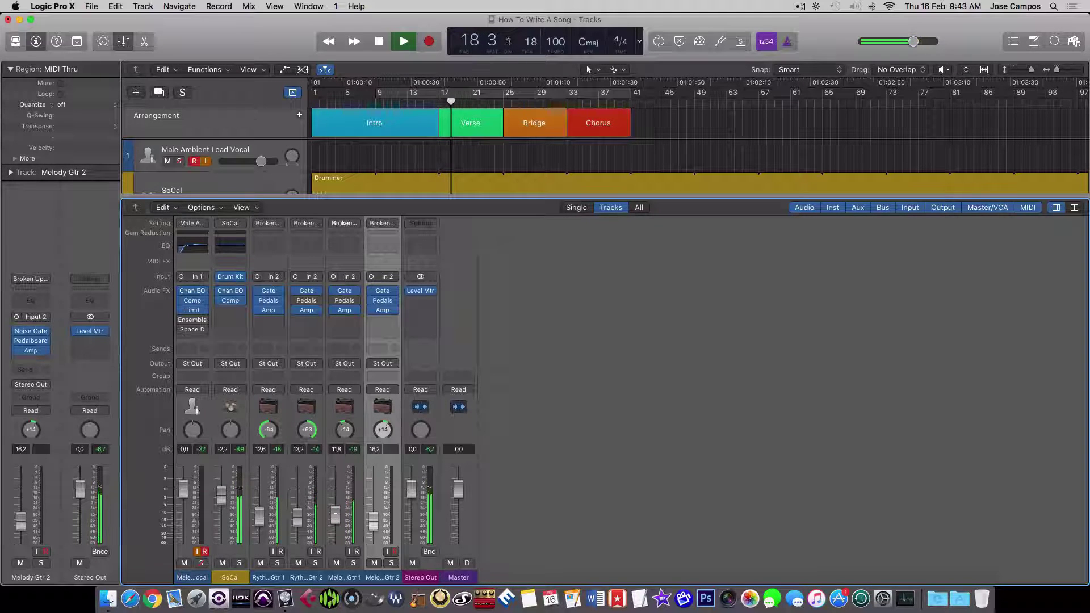
pyautogui.click(336, 516)
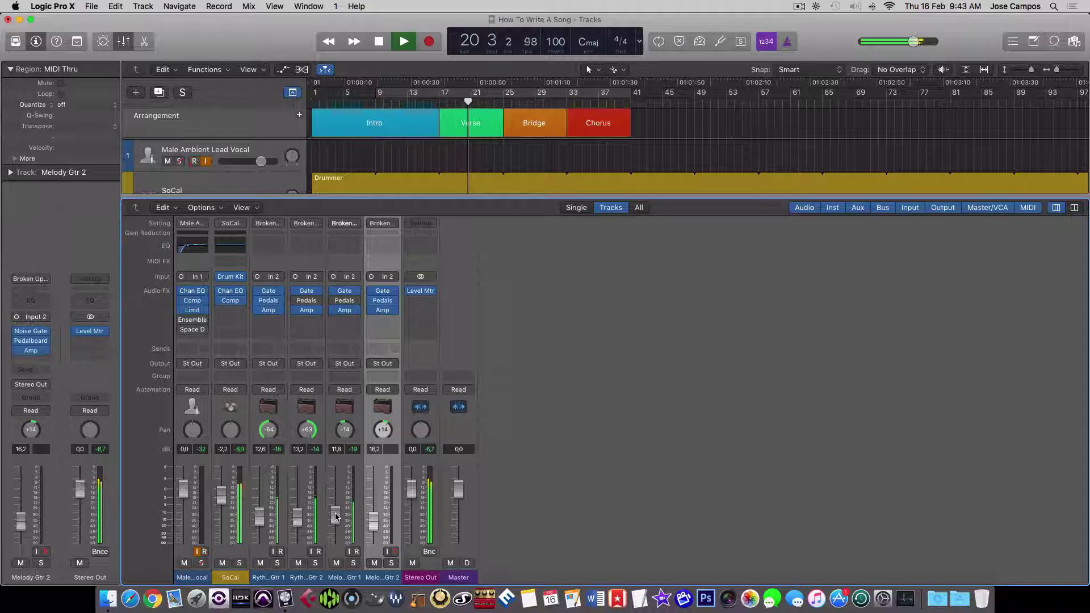
pyautogui.press('x')
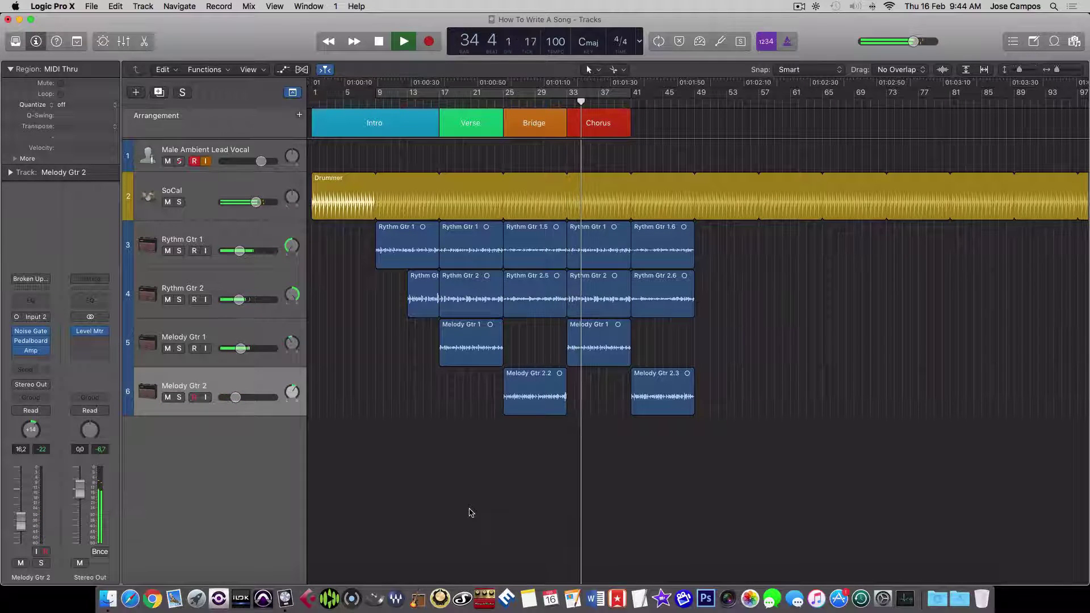
pyautogui.press('space')
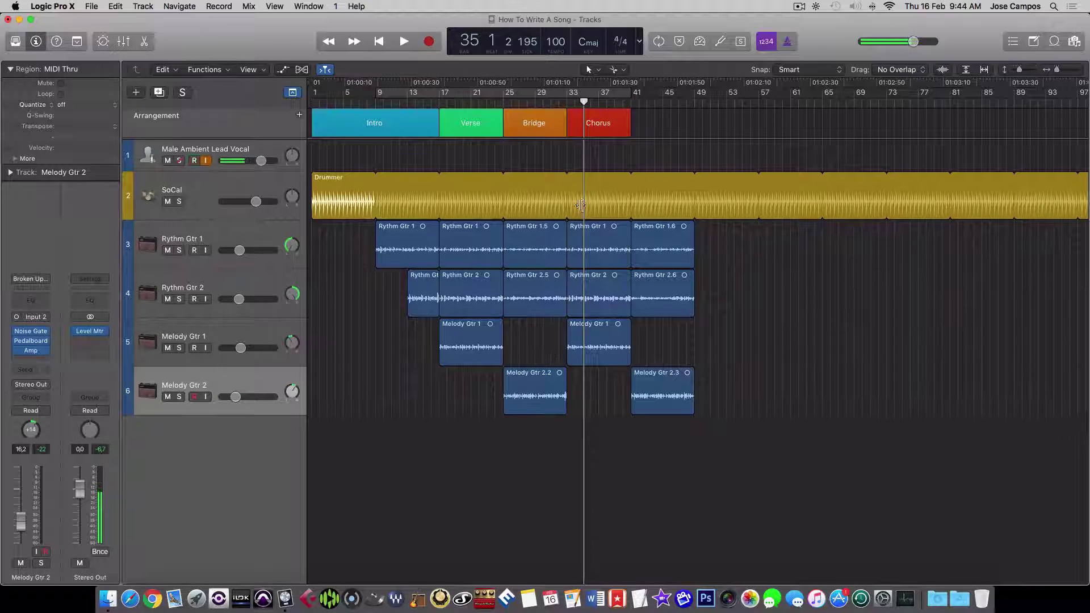
# Step: Move the playhead to bar 17, select the Melody Gtr 1 track and set an eight-bar cycle range over the Verse from bar 17
pyautogui.click(536, 104)
pyautogui.moveTo(536, 104); pyautogui.dragTo(440, 103)
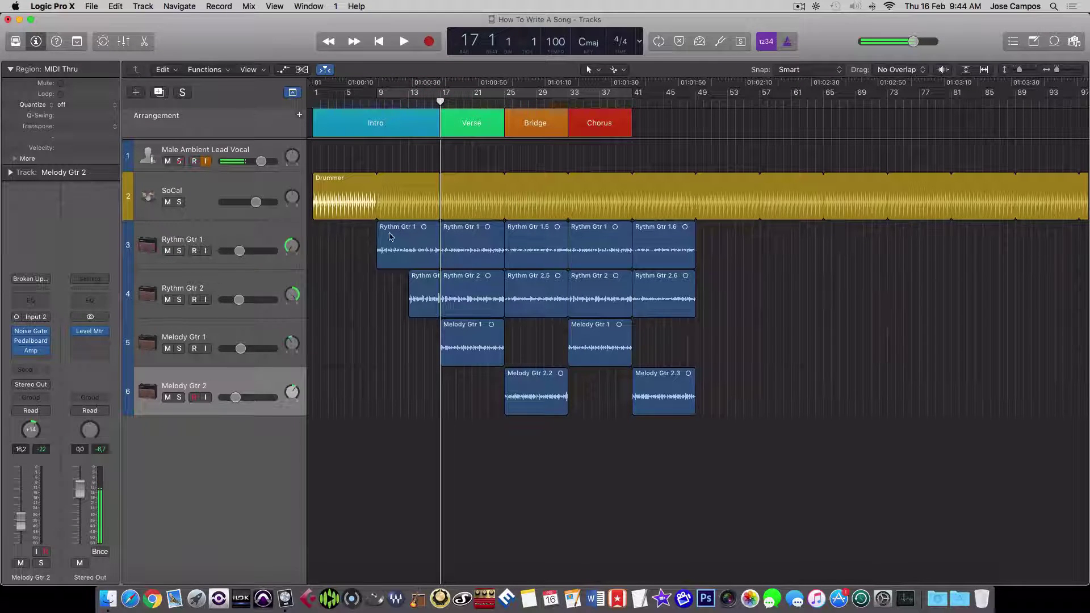
pyautogui.click(255, 336)
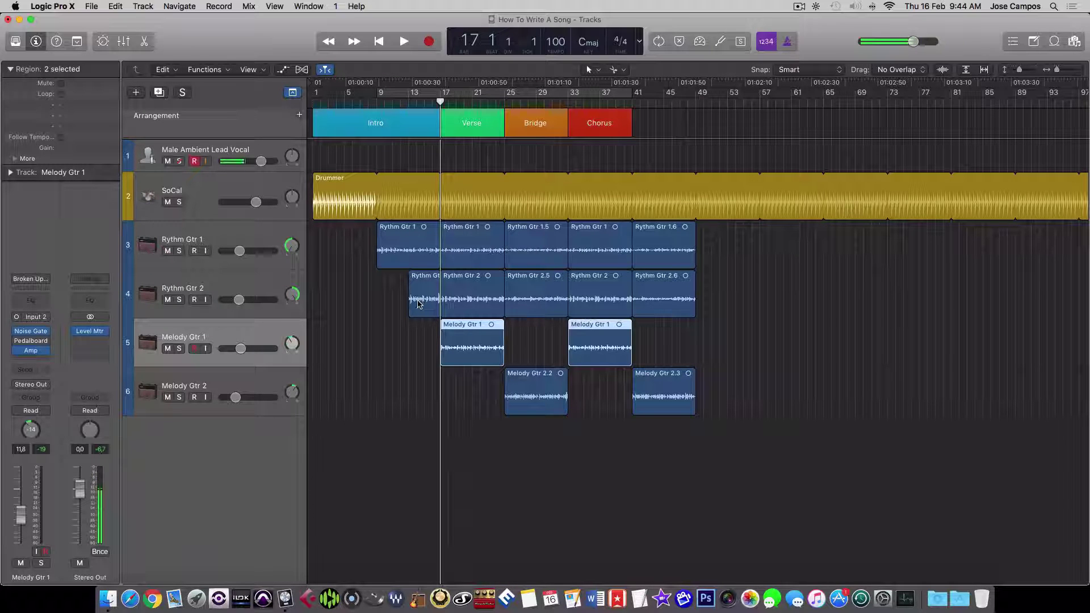
pyautogui.press('x')
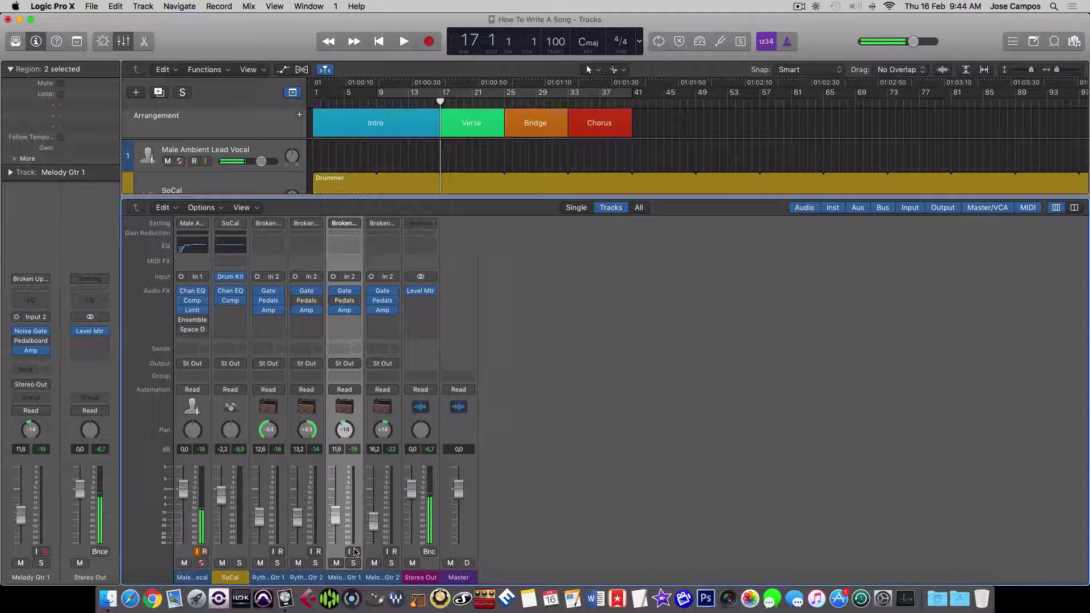
pyautogui.press('x')
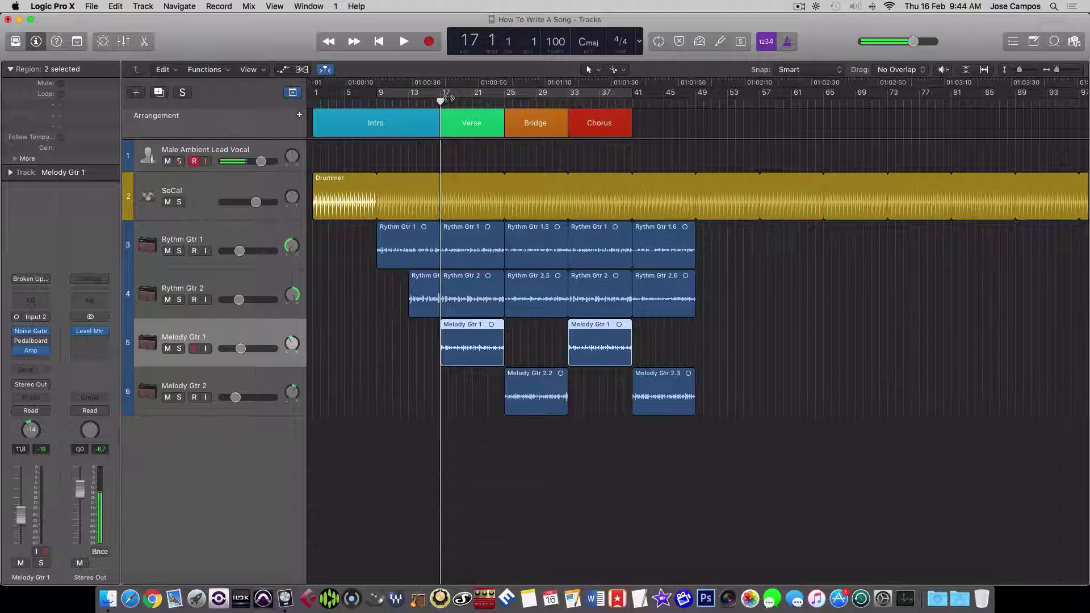
pyautogui.moveTo(452, 97)
pyautogui.mouseDown()
pyautogui.moveTo(503, 97)
pyautogui.moveTo(440, 94)
pyautogui.mouseUp()
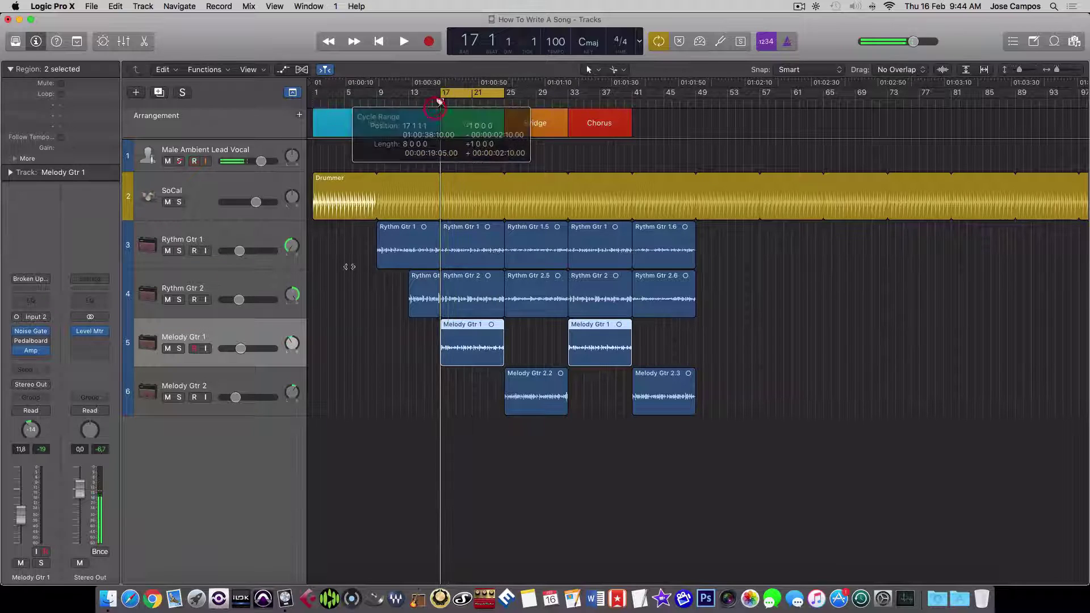
# Step: Open the mixer and add a send to Bus 2 on the Melody Gtr 1 channel
pyautogui.press('x')
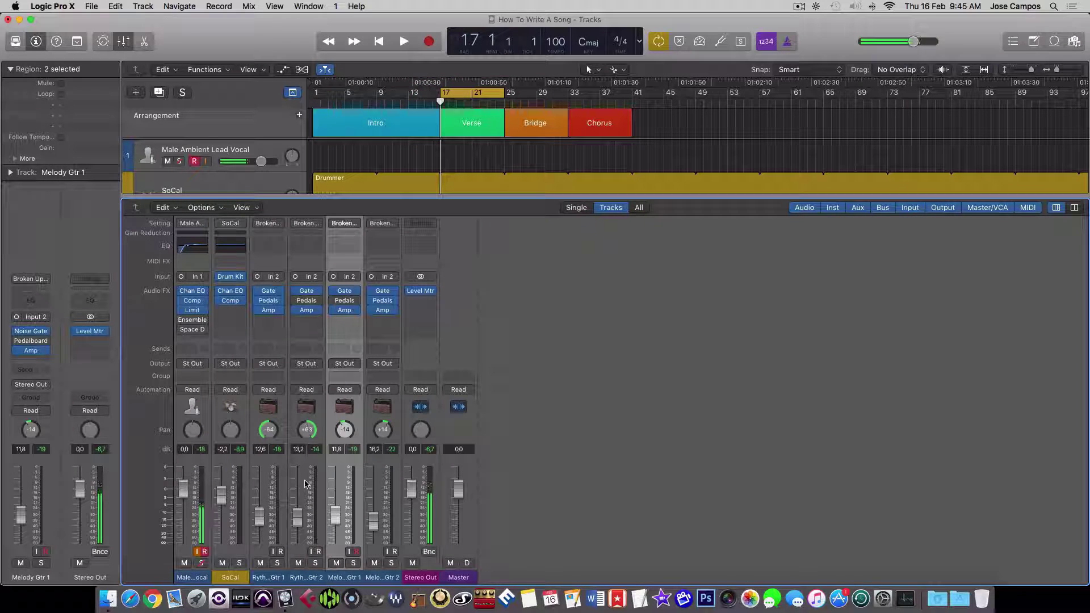
pyautogui.click(354, 551)
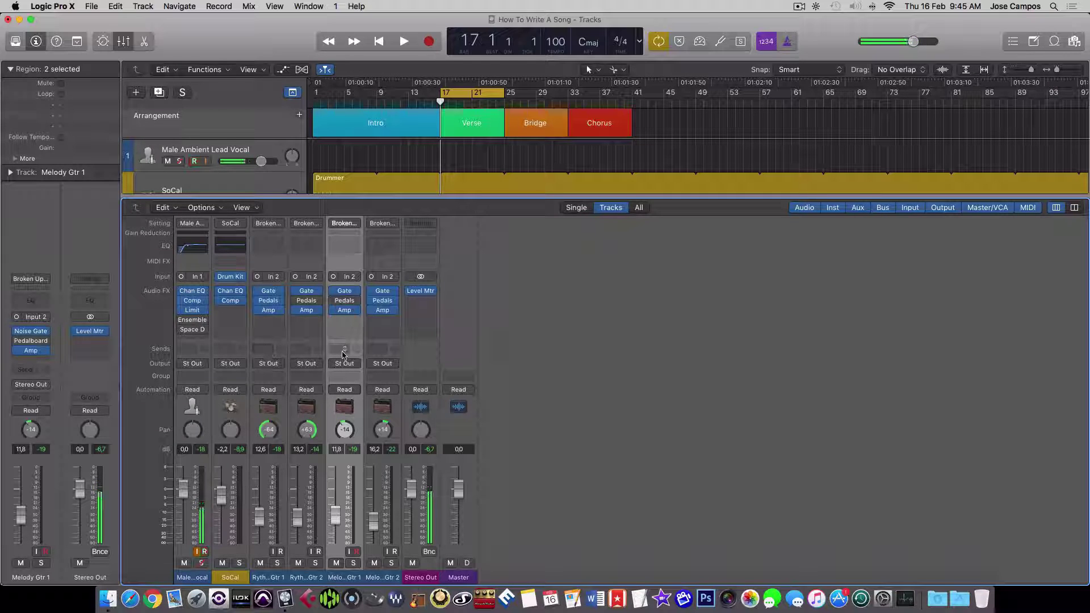
pyautogui.click(343, 355)
pyautogui.moveTo(356, 399)
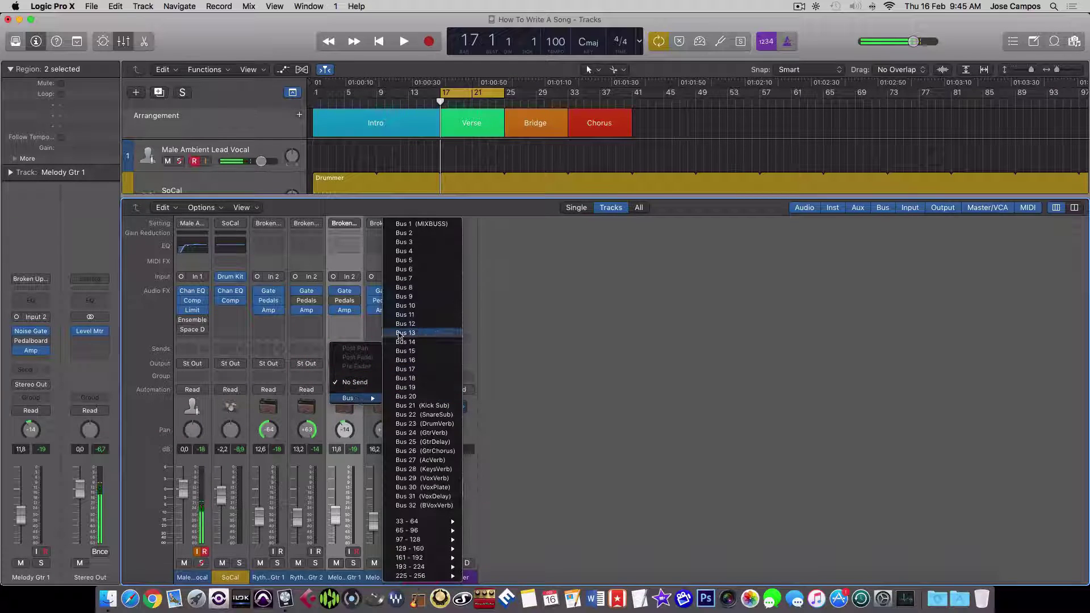
pyautogui.click(427, 238)
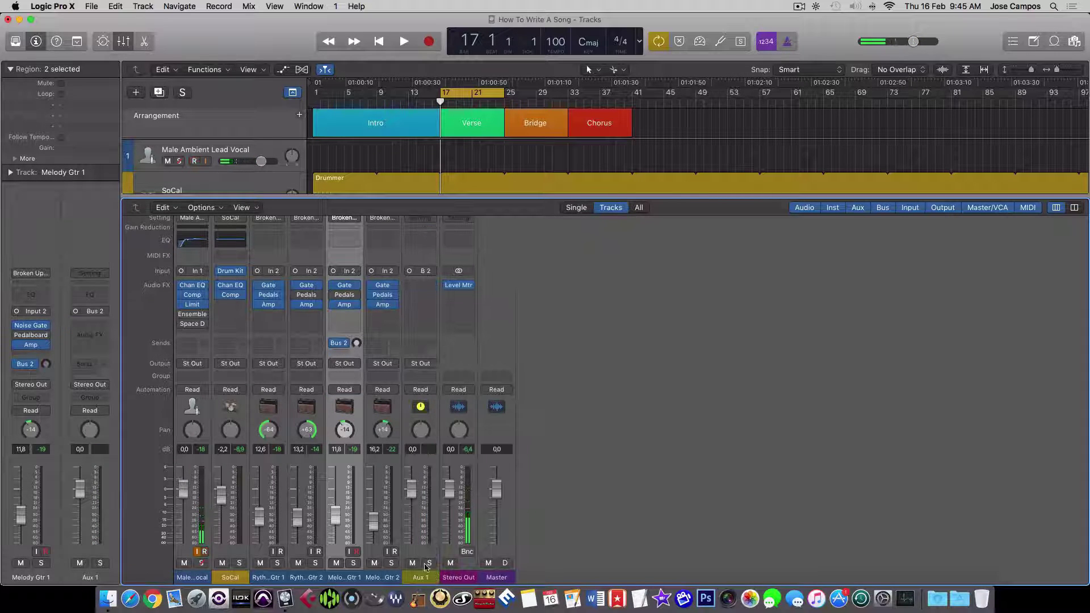
# Step: Rename the aux channel fed by Bus 2 as GtrVerb
pyautogui.click(425, 579)
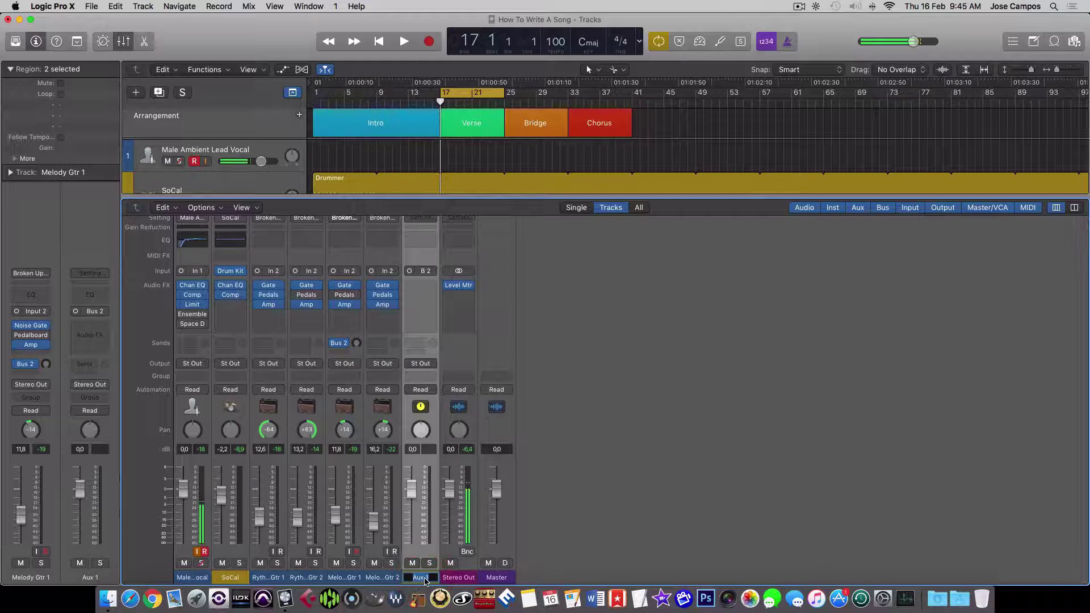
pyautogui.write('G')
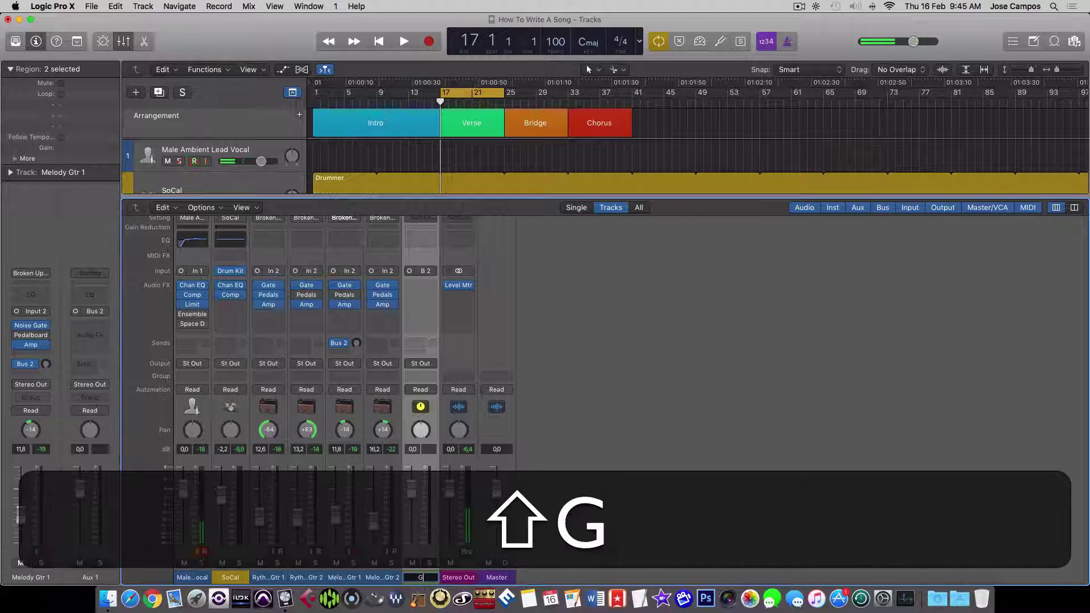
pyautogui.write('tr')
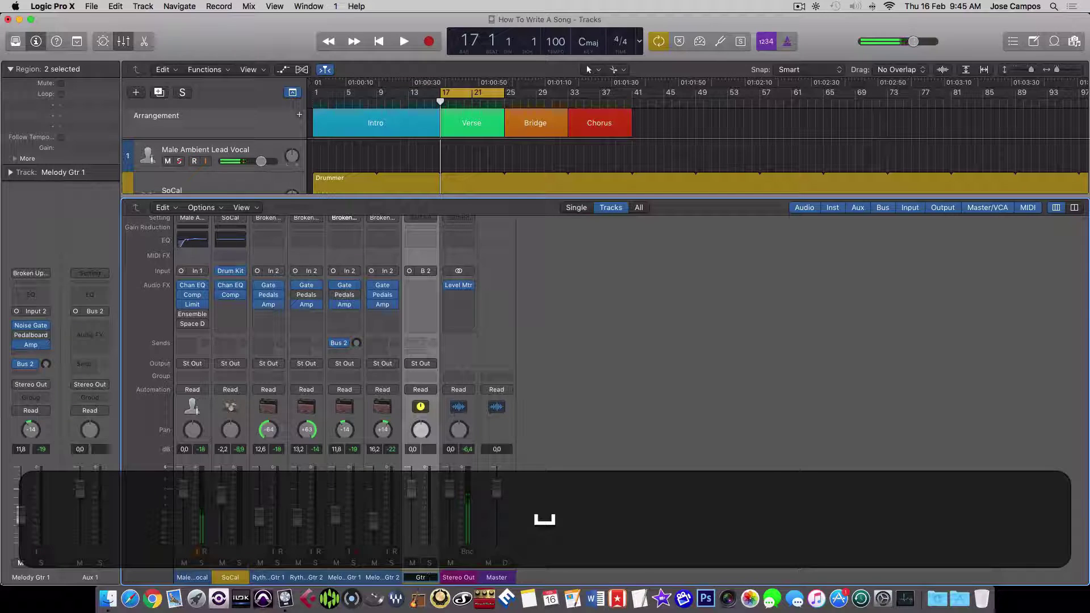
pyautogui.write('FX')
pyautogui.press('BackSpace')
pyautogui.press('BackSpace')
pyautogui.press('BackSpace')
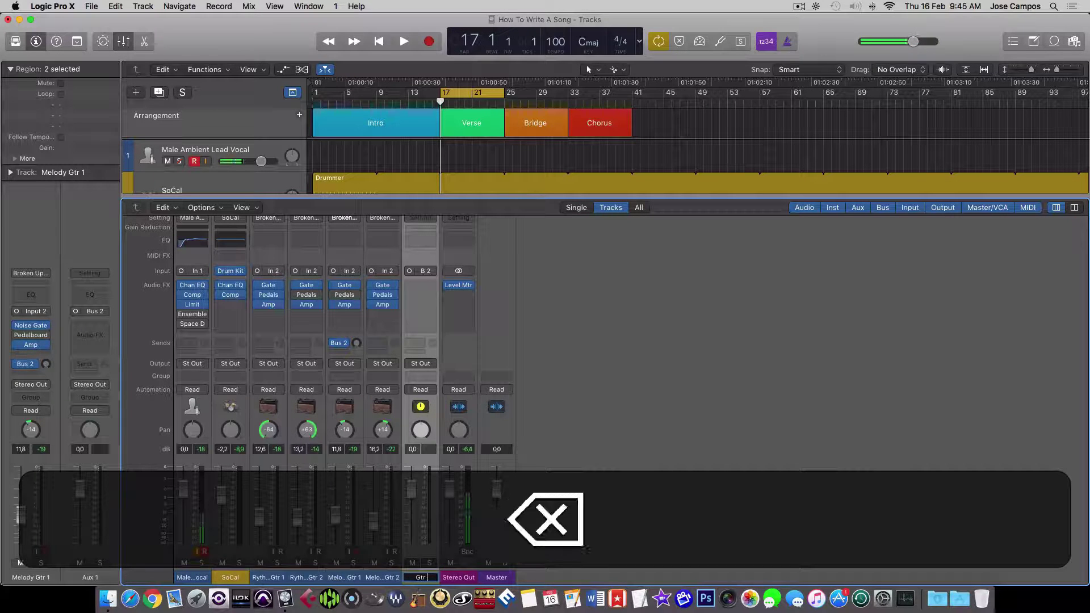
pyautogui.write('Verb')
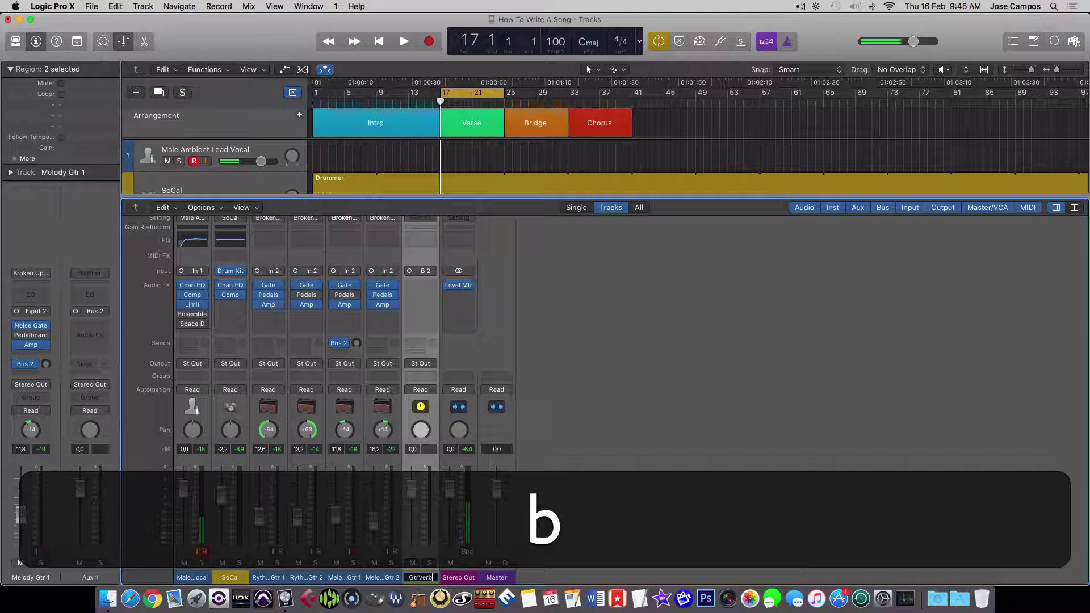
pyautogui.press('Return')
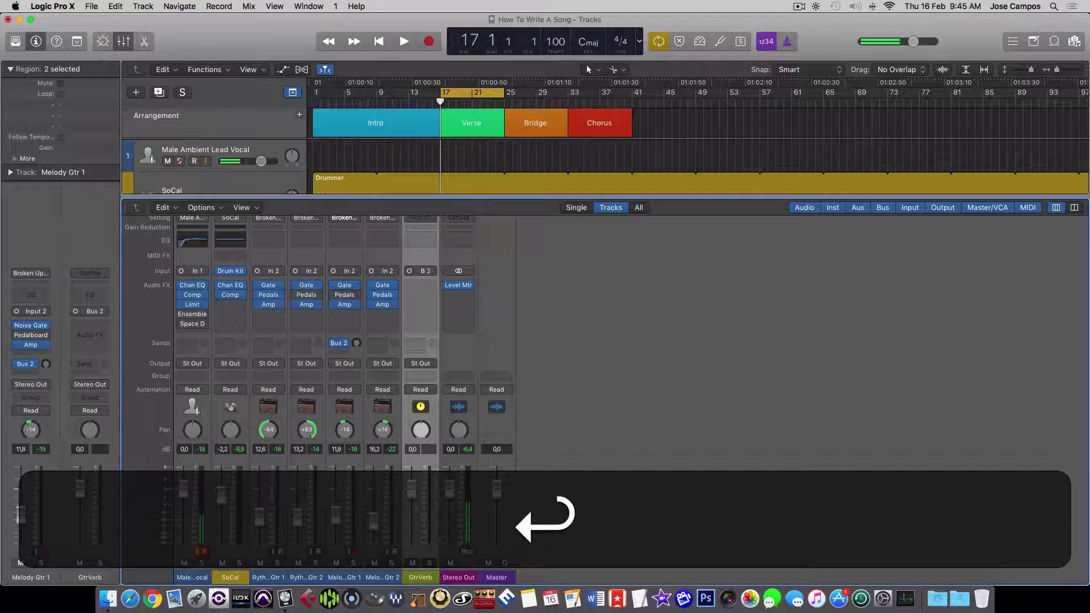
# Step: Add a second send on Melody Gtr 1 to Bus 3 and rename its aux channel GtrDelay
pyautogui.click(337, 348)
pyautogui.moveTo(355, 403)
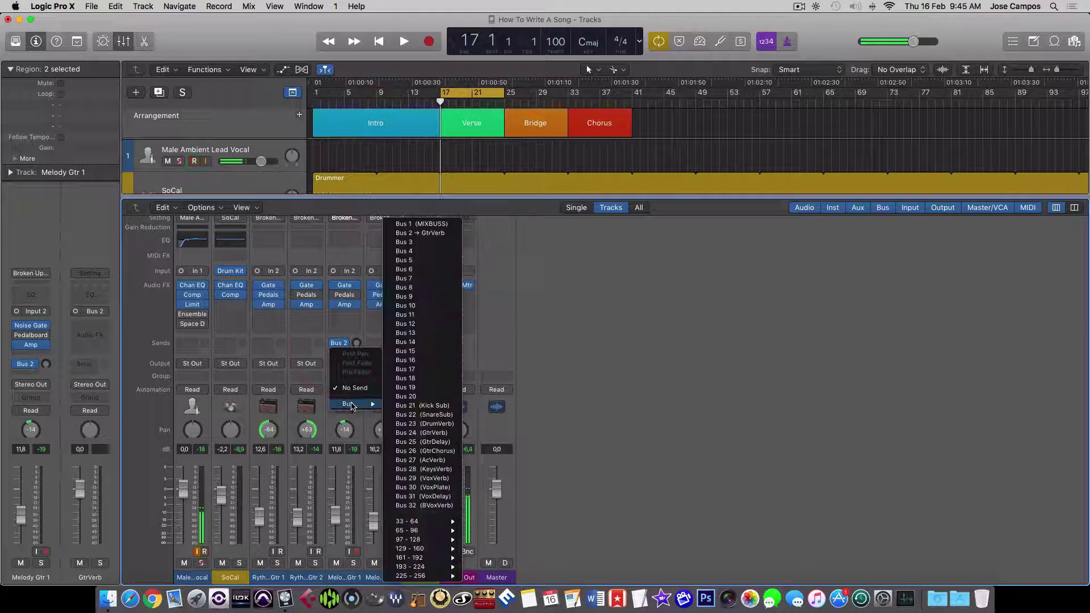
pyautogui.click(420, 242)
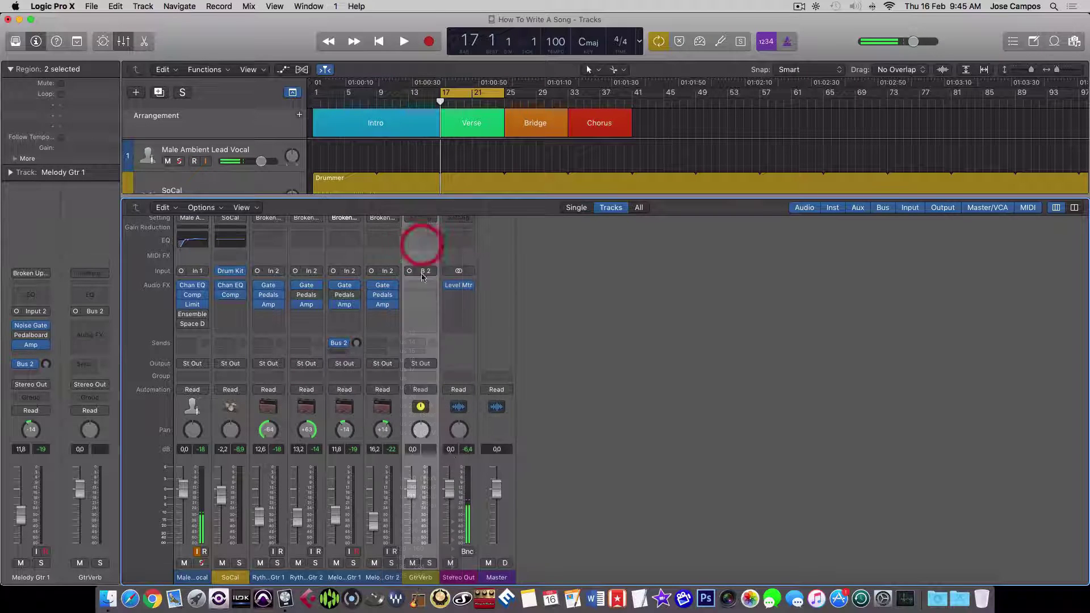
pyautogui.doubleClick(460, 579)
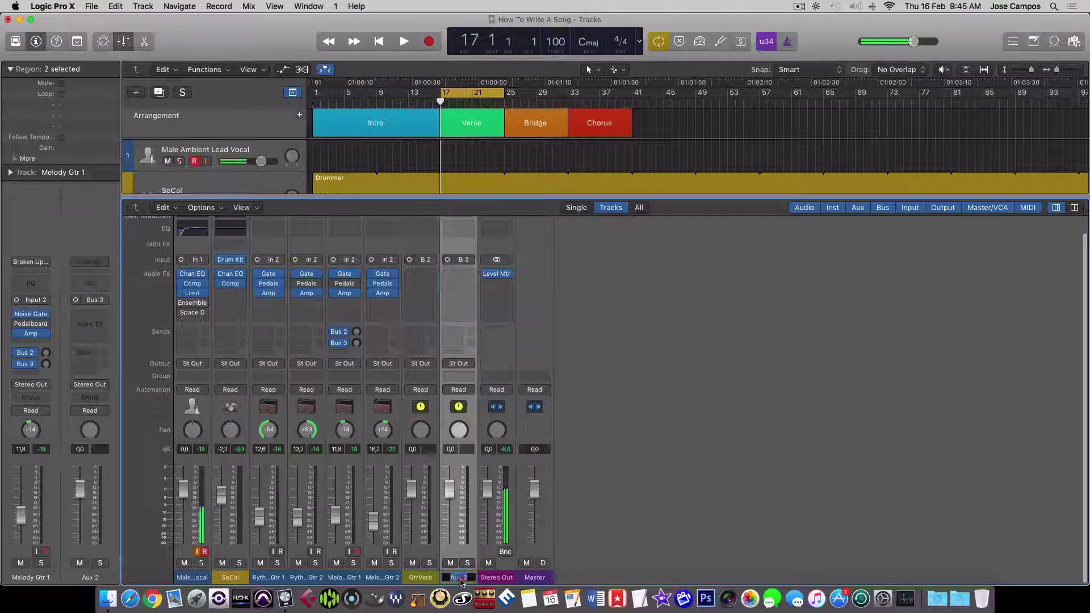
pyautogui.write('G')
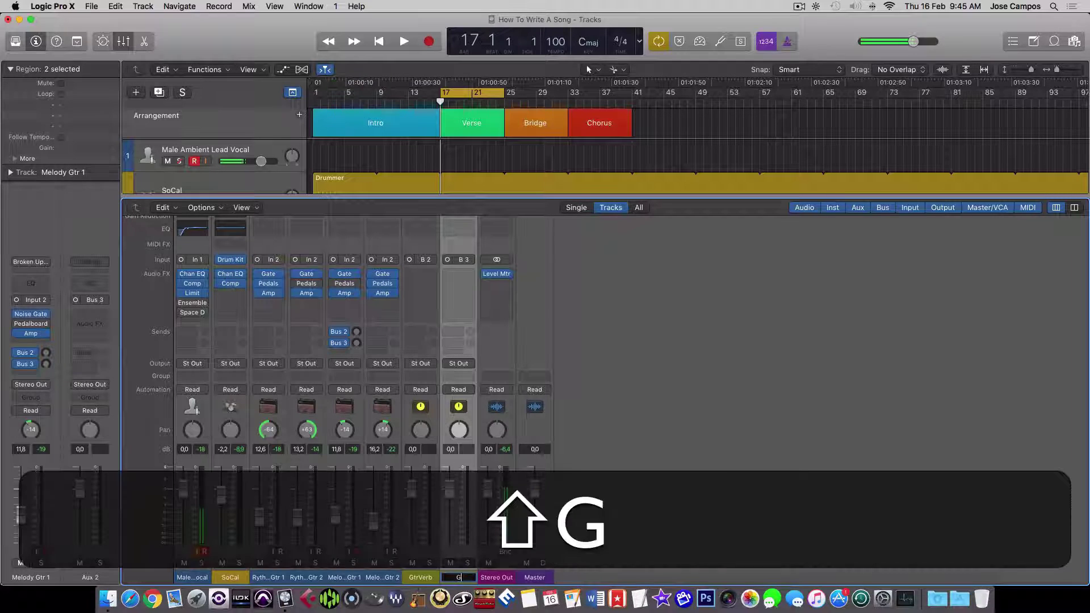
pyautogui.write('trDelay')
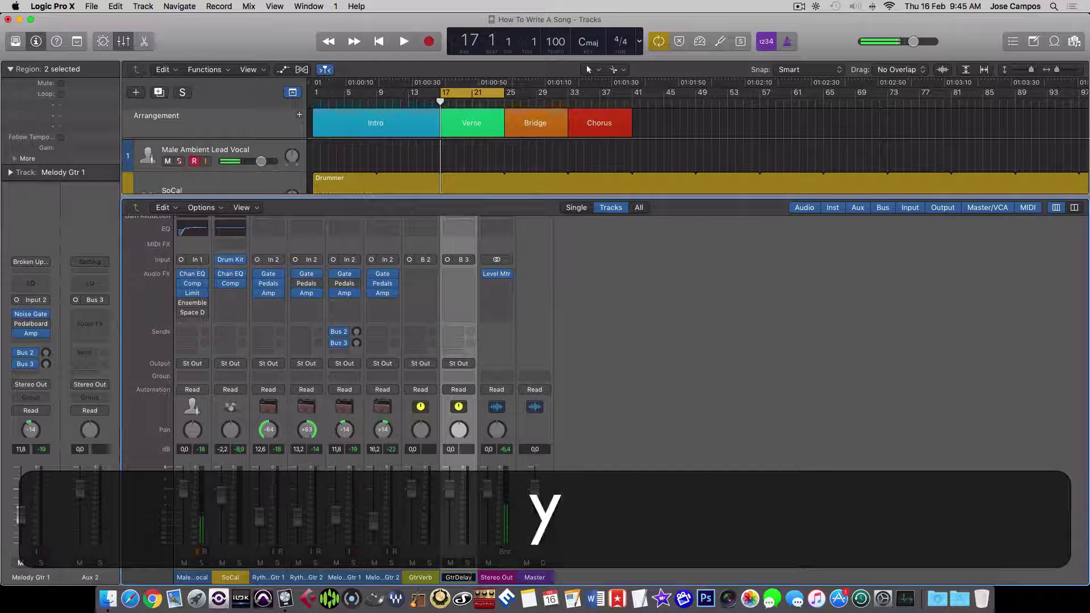
pyautogui.press('Return')
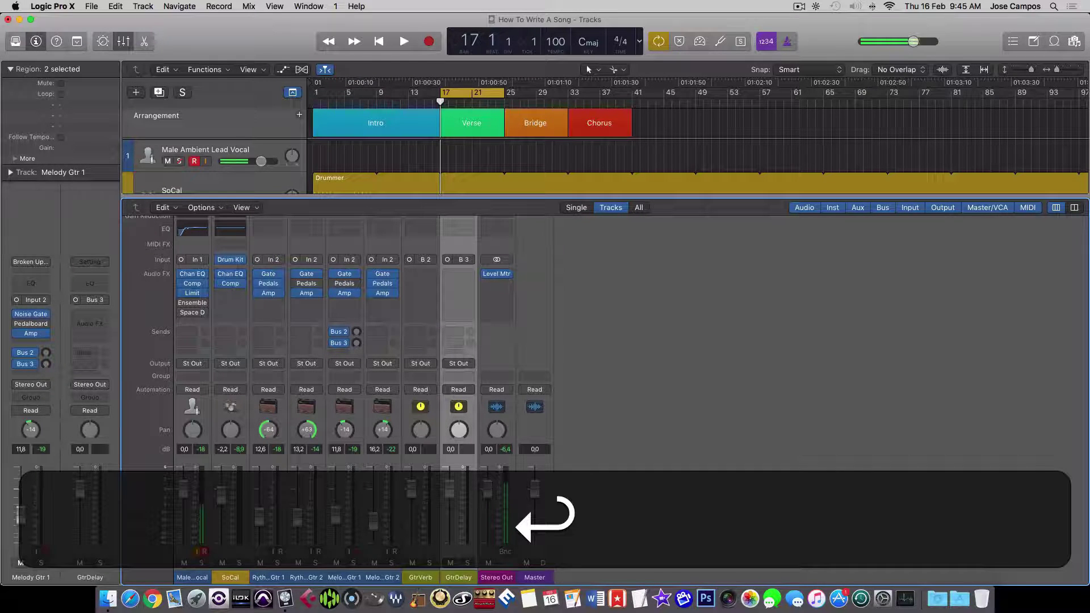
# Step: Insert a mono Space Designer reverb on the GtrVerb channel and close its plug-in window
pyautogui.click(414, 275)
pyautogui.moveTo(426, 367)
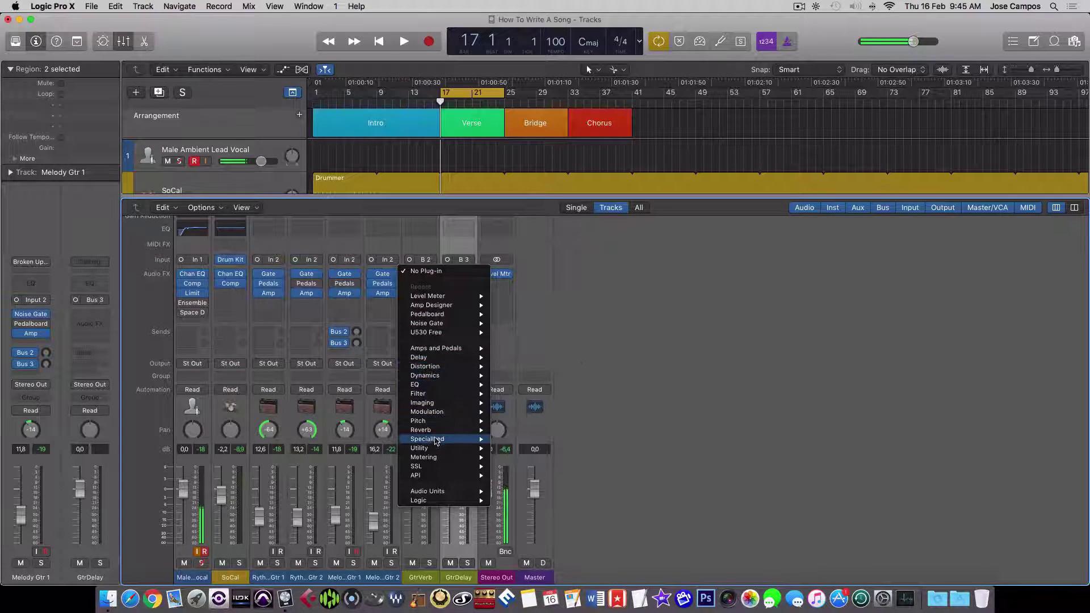
pyautogui.moveTo(448, 431)
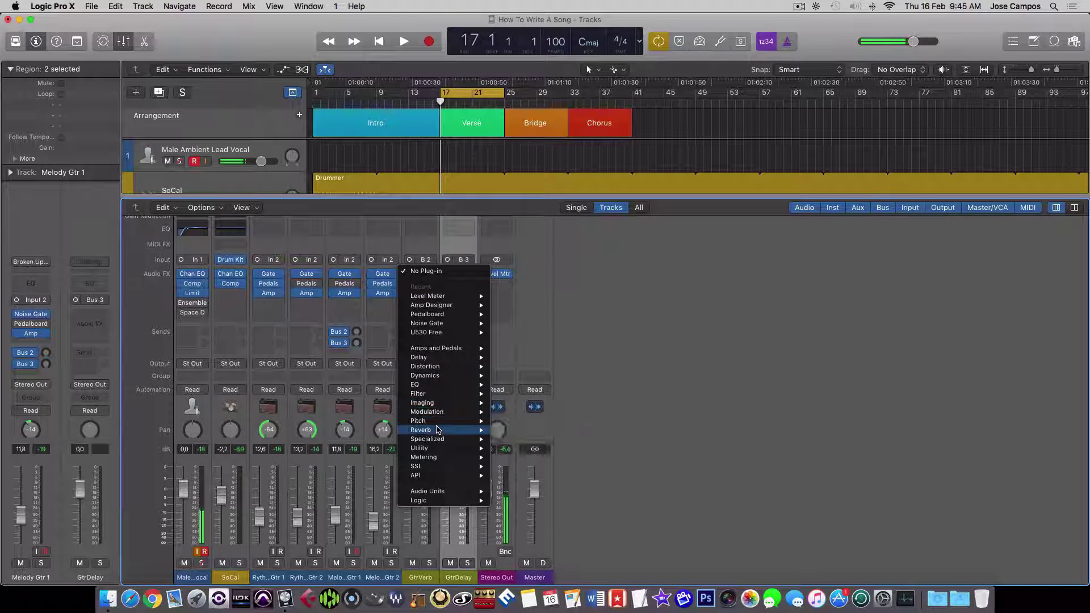
pyautogui.moveTo(534, 457)
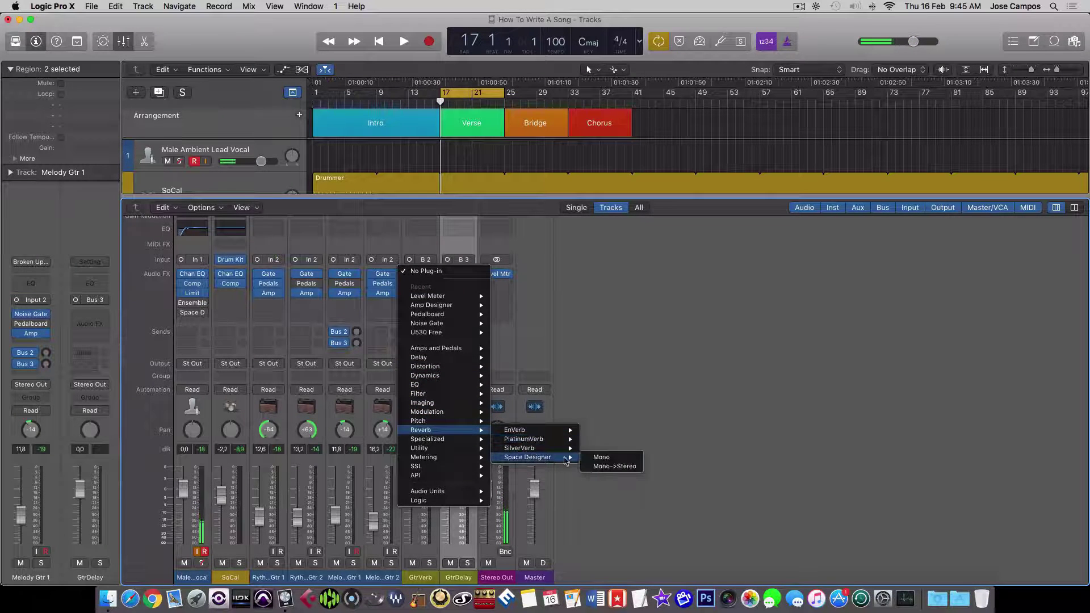
pyautogui.click(603, 458)
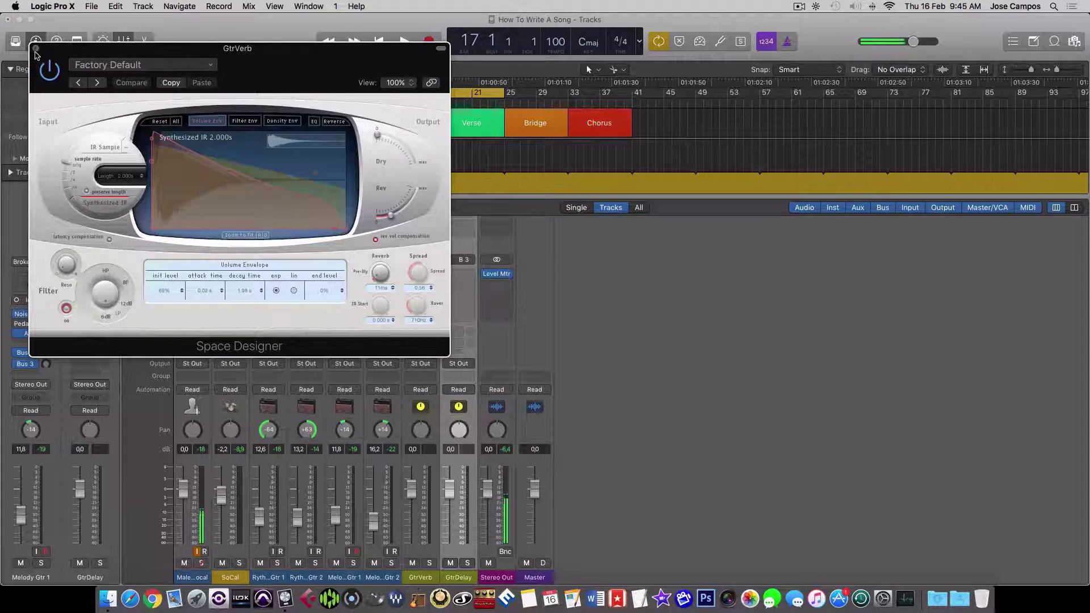
pyautogui.click(39, 49)
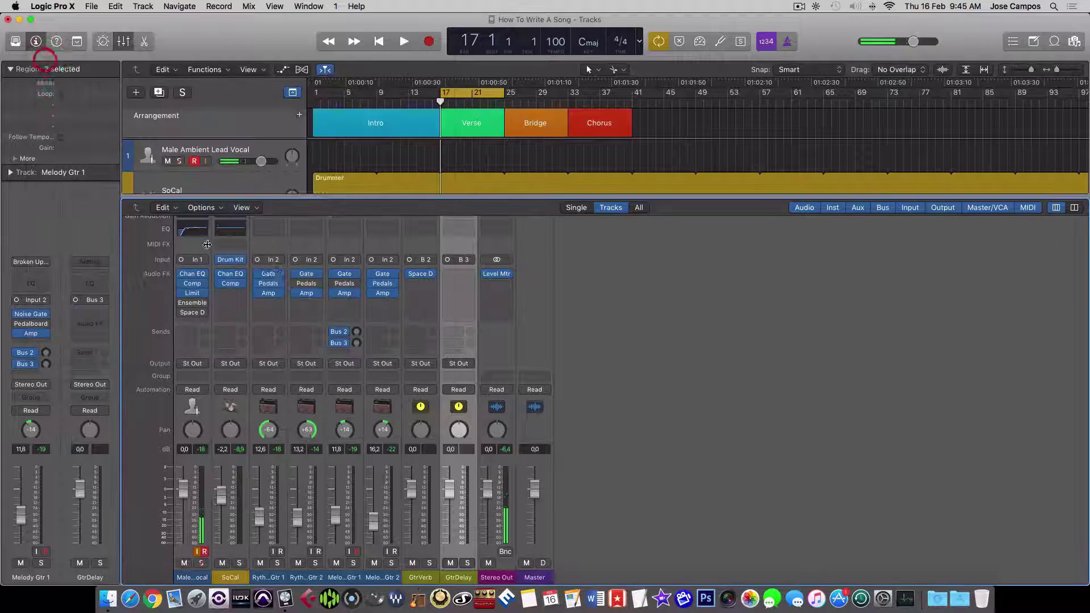
# Step: Insert a Tape Delay on the GtrDelay channel, look over its settings and close the plug-in window
pyautogui.click(457, 275)
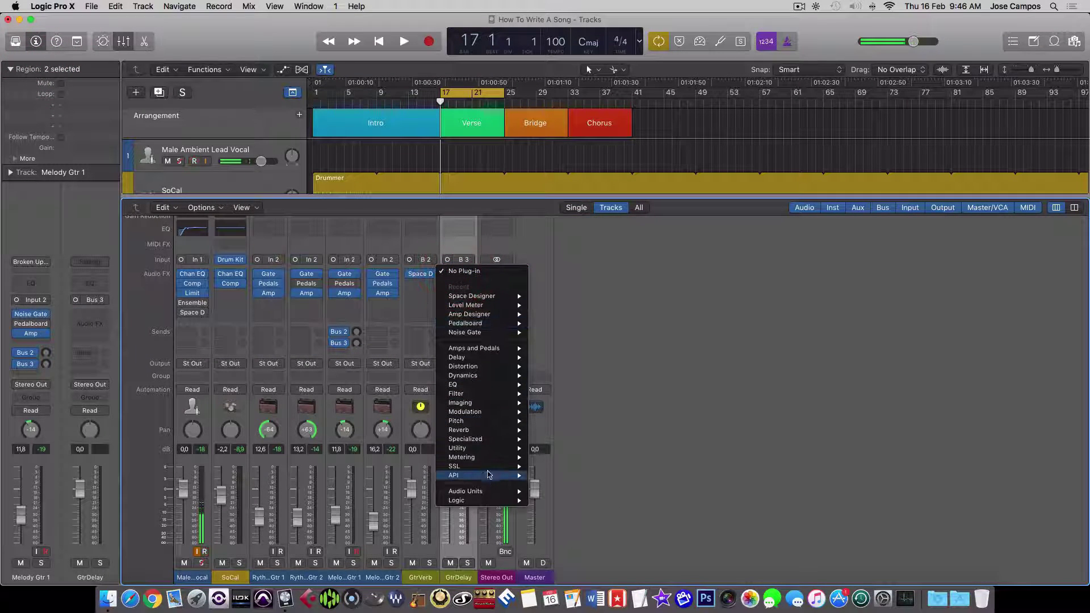
pyautogui.moveTo(487, 492)
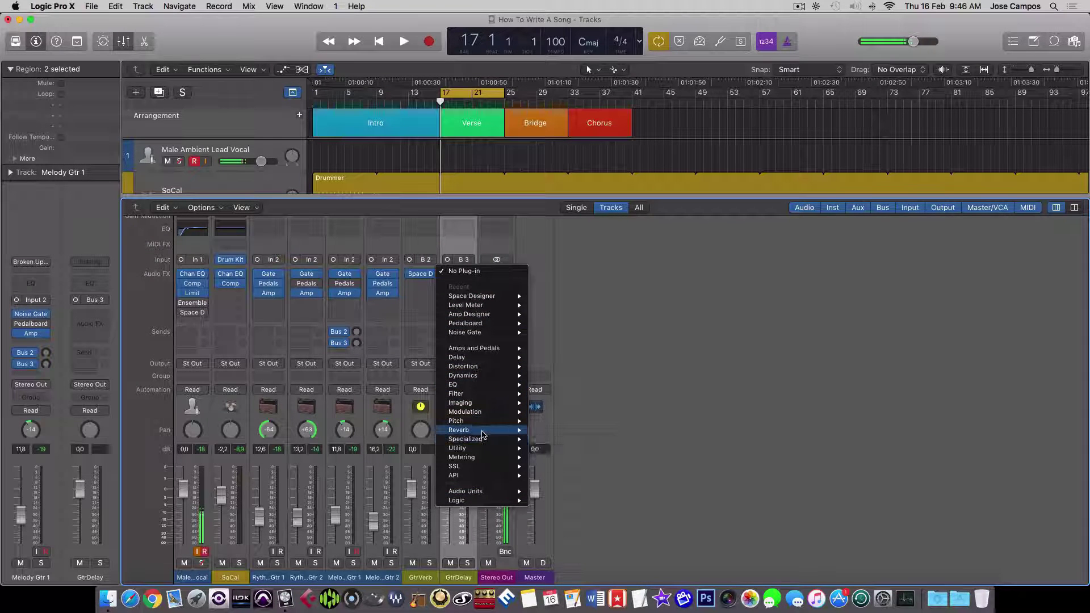
pyautogui.moveTo(482, 439)
pyautogui.moveTo(483, 357)
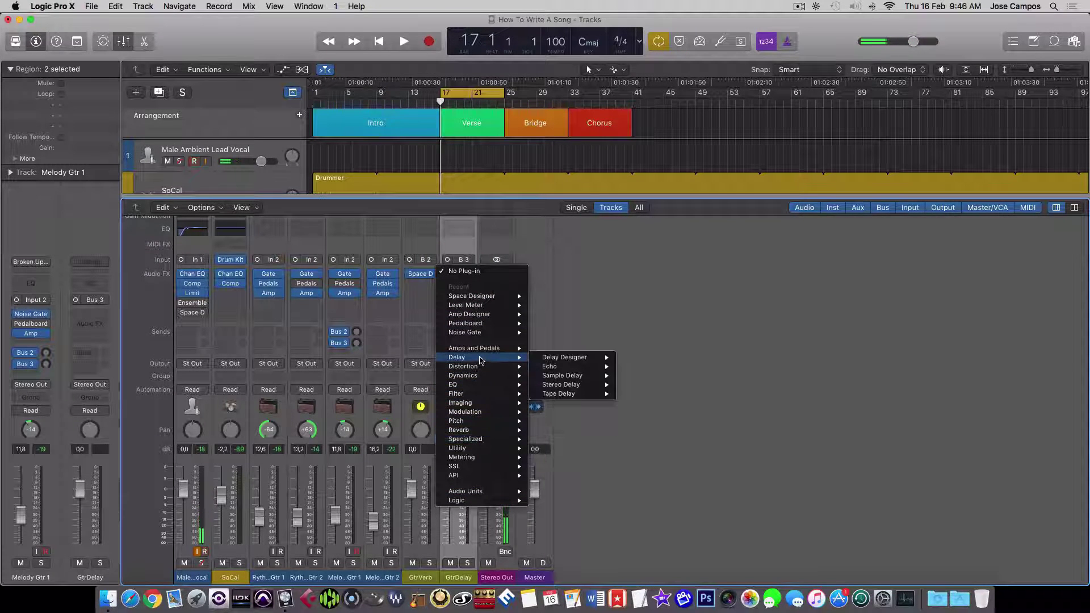
pyautogui.moveTo(591, 394)
pyautogui.click(637, 393)
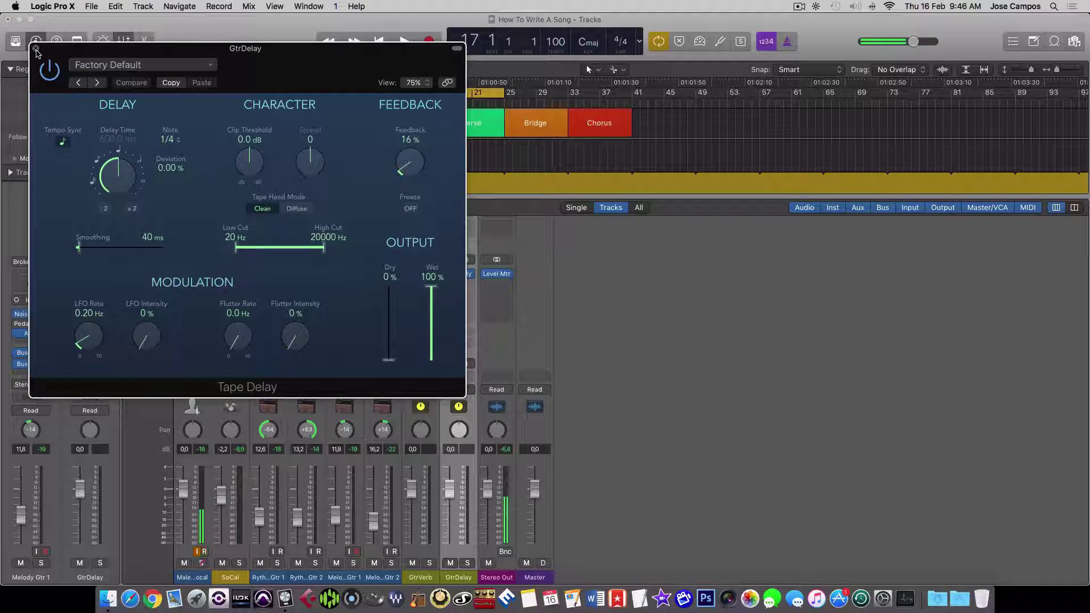
pyautogui.moveTo(138, 52); pyautogui.dragTo(489, 139)
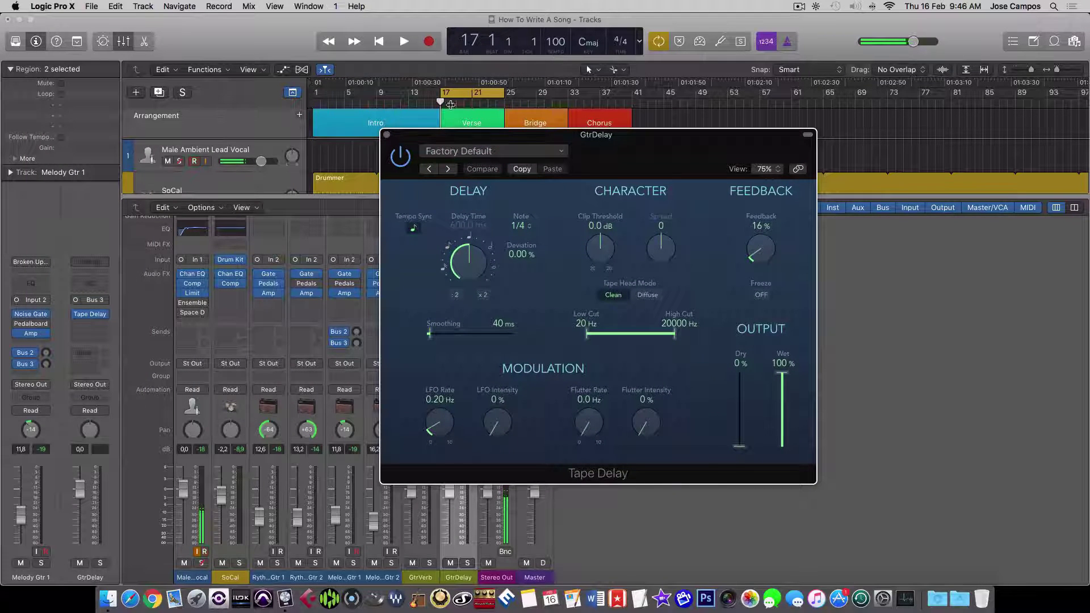
pyautogui.click(387, 136)
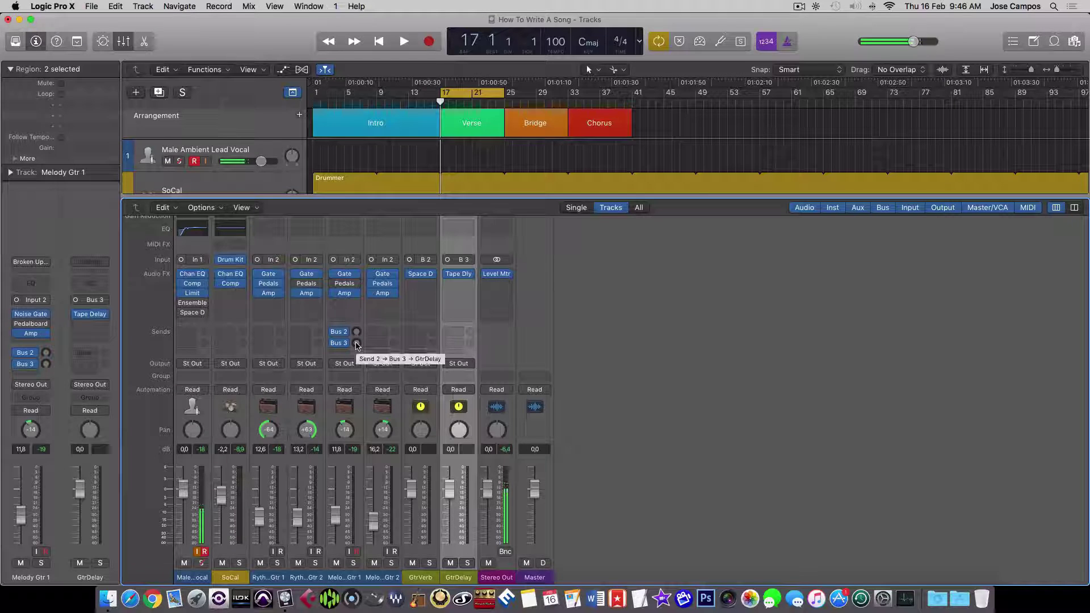
# Step: Solo the Melody Gtr 1 channel and play the Verse cycle
pyautogui.press('space')
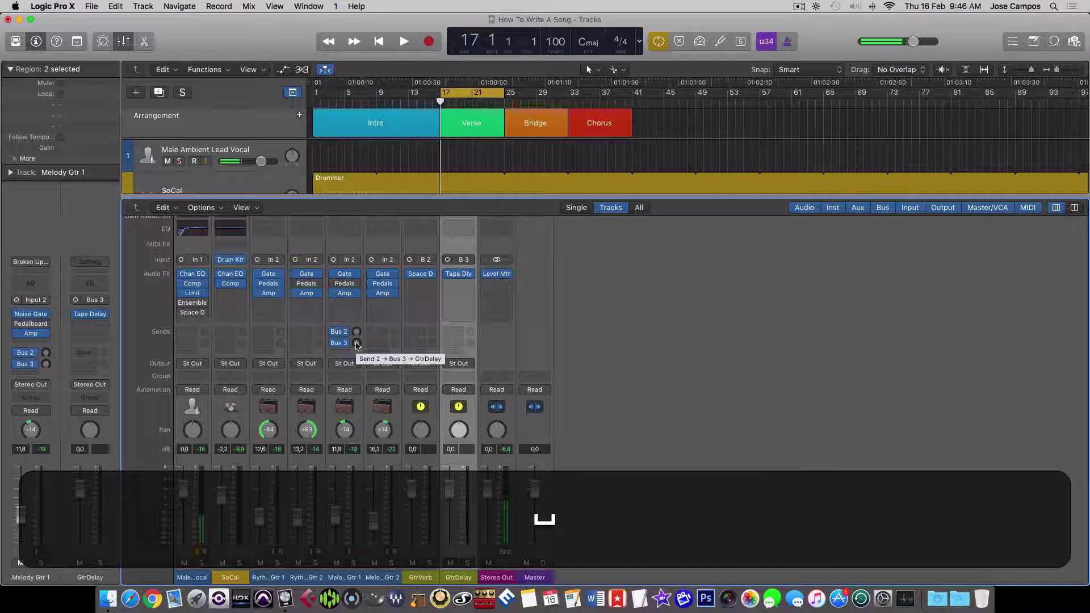
pyautogui.press('space')
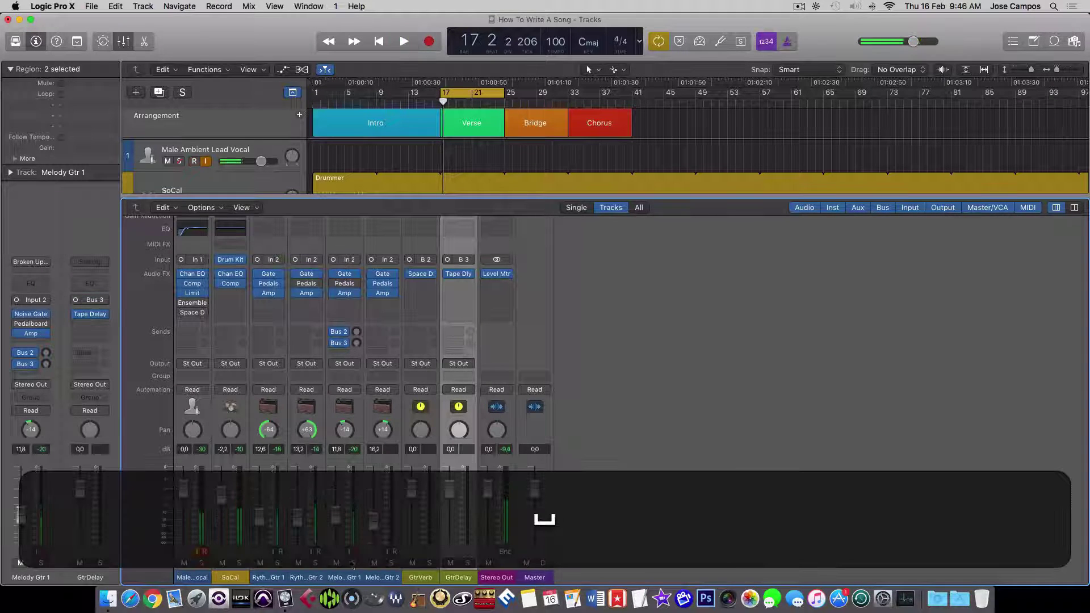
pyautogui.click(353, 563)
pyautogui.press('space')
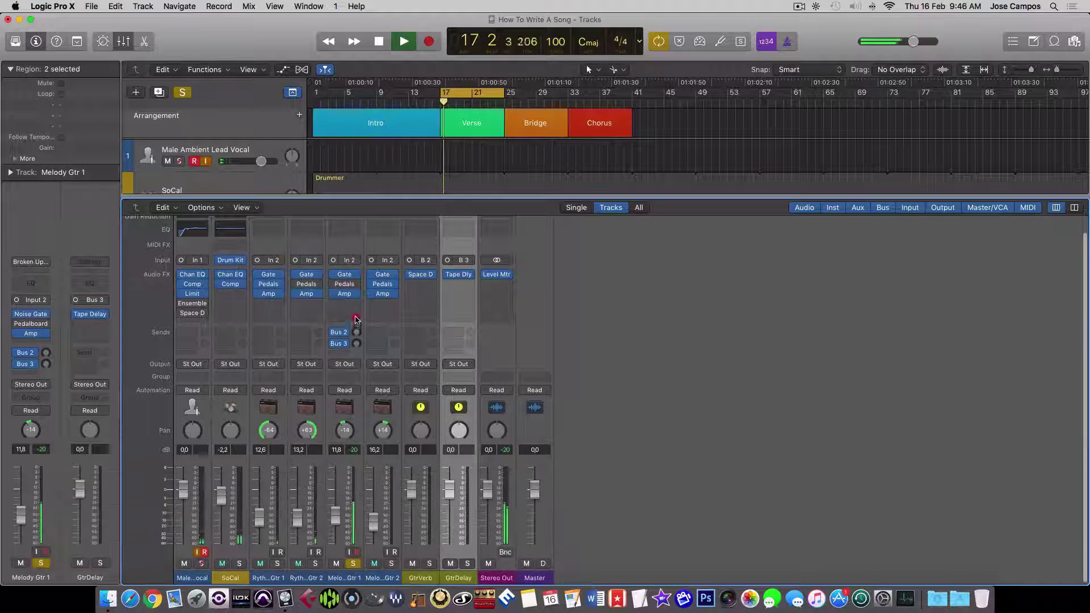
# Step: During playback, raise Melody Gtr 1's Bus 3 send and pan the GtrDelay channel to +34, and stop playback
pyautogui.moveTo(357, 344); pyautogui.dragTo(359, 300)
pyautogui.scroll(-1, 358, 300)
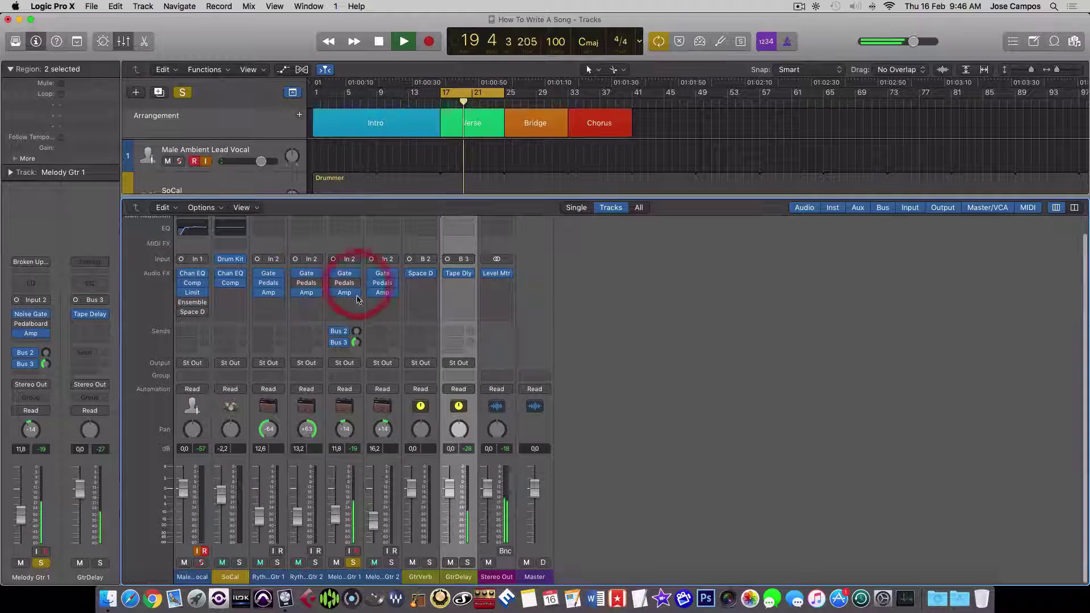
pyautogui.moveTo(459, 429); pyautogui.dragTo(452, 391)
pyautogui.press('space')
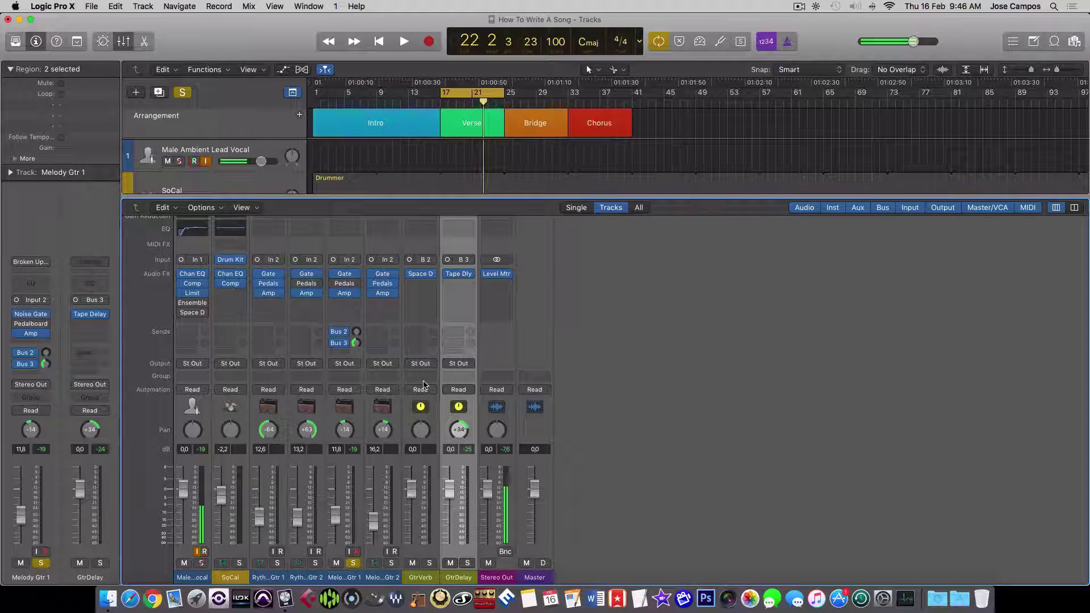
# Step: Bypass the Bus 3 send on Melody Gtr 1 and restart playback from bar 17
pyautogui.click(335, 343)
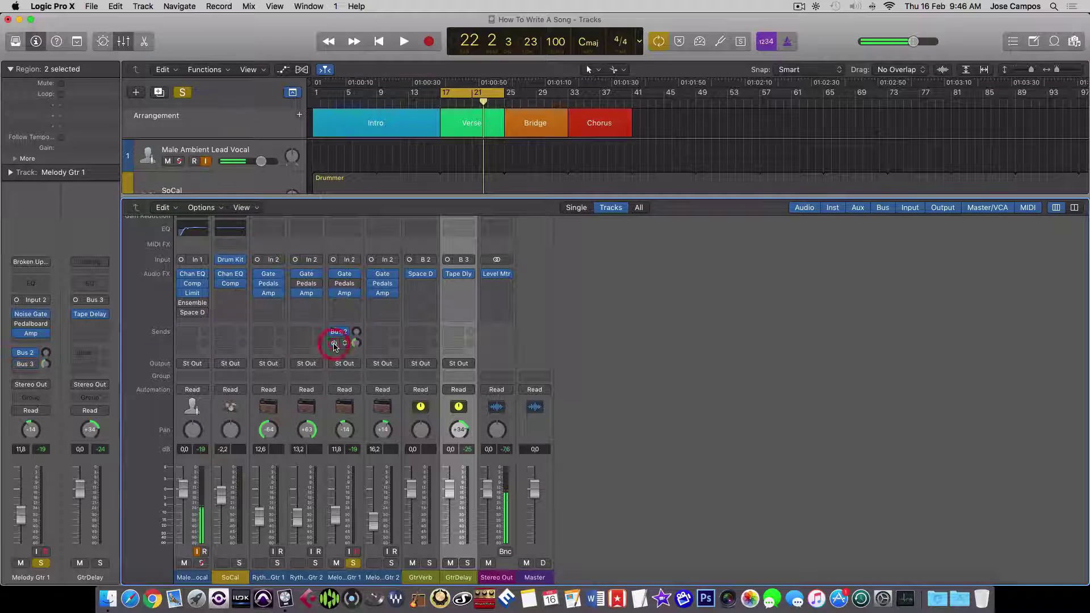
pyautogui.click(330, 353)
pyautogui.press('space')
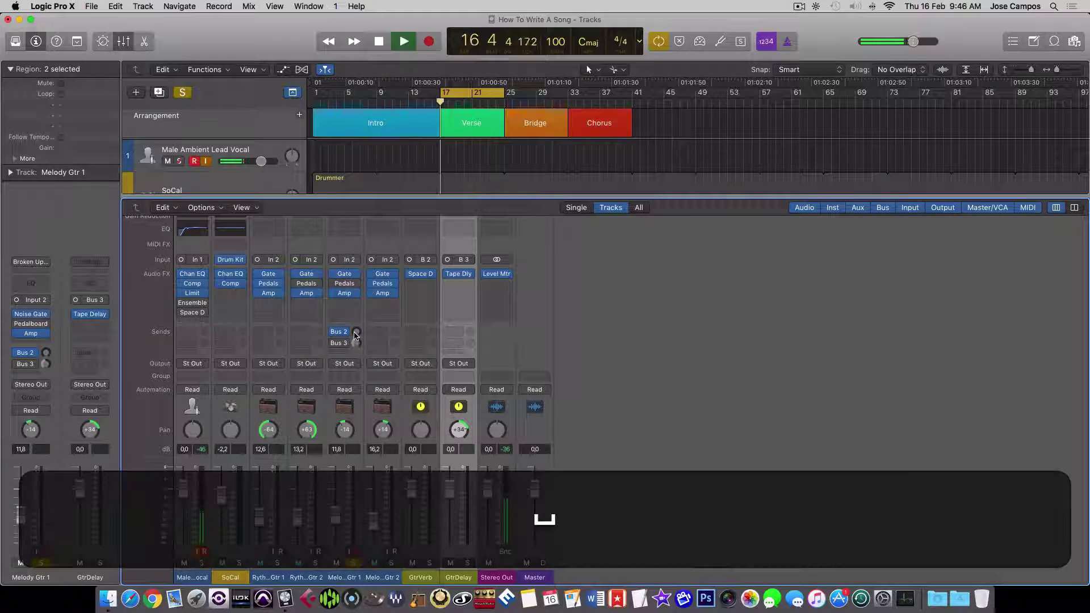
# Step: Raise the Bus 2 send level on Melody Gtr 1 and open the Space Designer on the GtrVerb channel
pyautogui.moveTo(355, 335); pyautogui.dragTo(355, 327)
pyautogui.moveTo(358, 262); pyautogui.dragTo(363, 234)
pyautogui.click(420, 277)
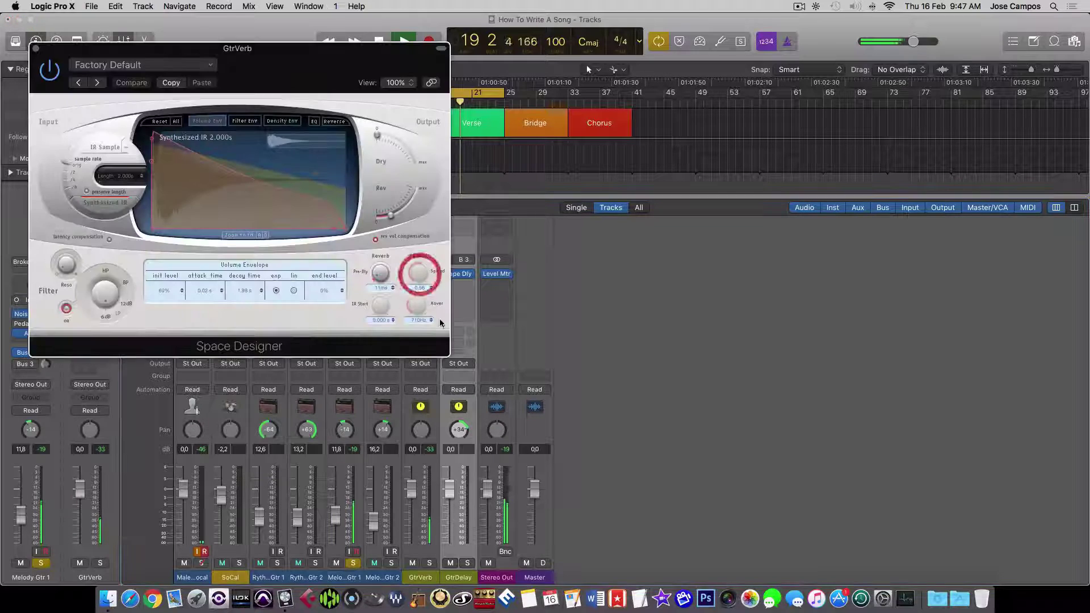
# Step: Load the 1.7s Blue Plate preset from the medium plate reverbs into GtrVerb's Space Designer, replay the Verse, and close the plug-in
pyautogui.moveTo(298, 49); pyautogui.dragTo(558, 98)
pyautogui.press('space')
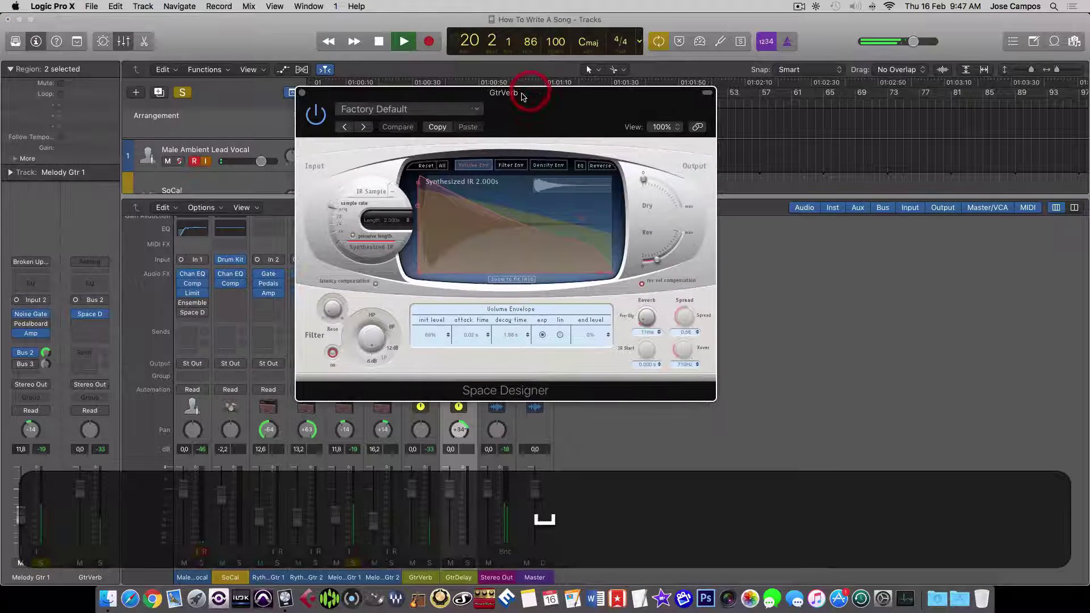
pyautogui.click(408, 114)
pyautogui.moveTo(417, 294)
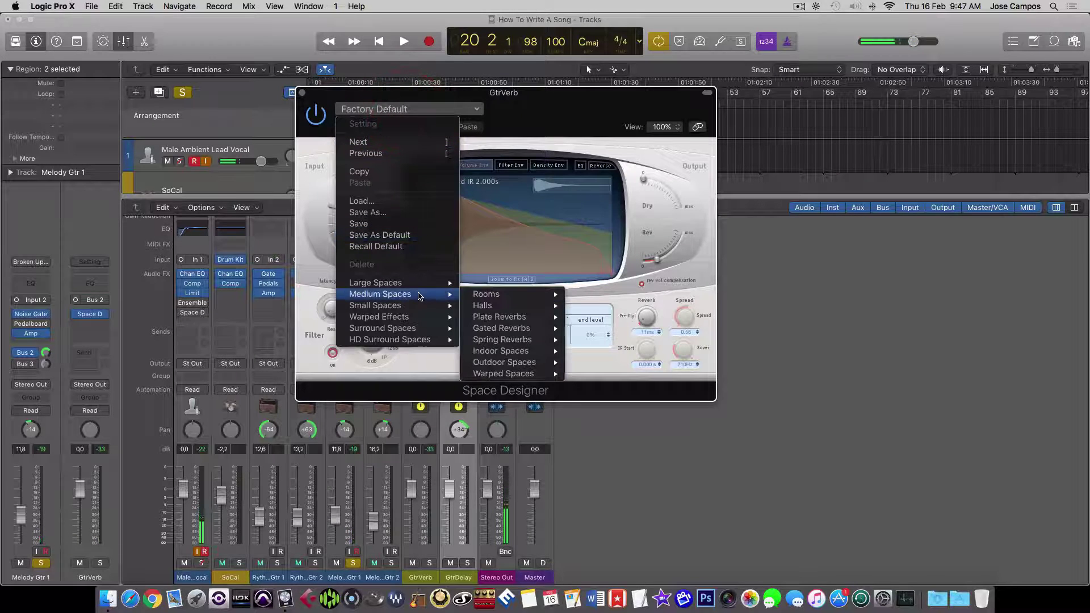
pyautogui.moveTo(502, 322)
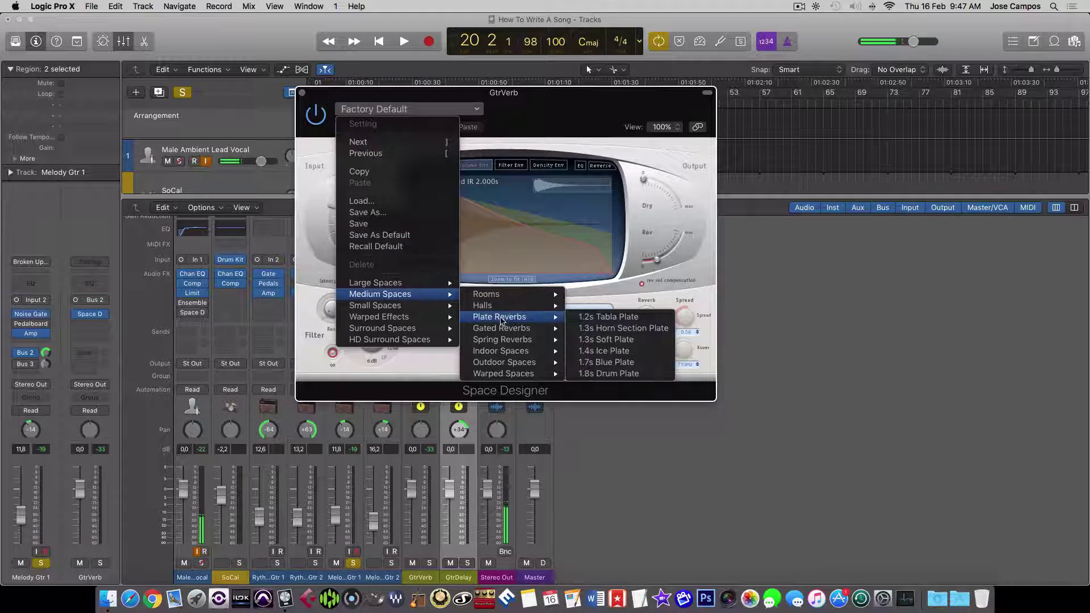
pyautogui.click(637, 362)
pyautogui.press('space')
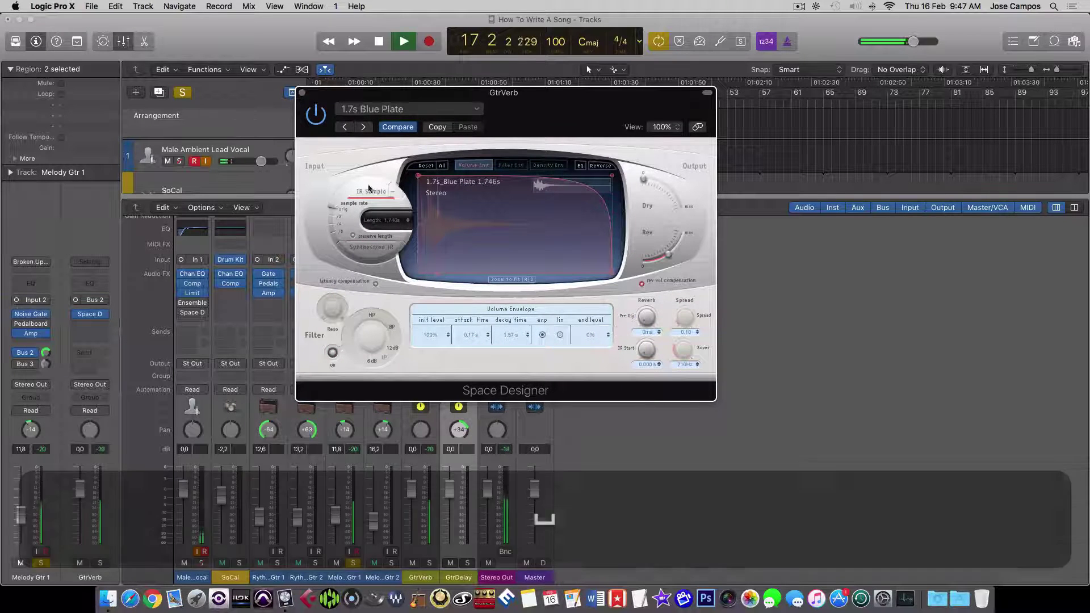
pyautogui.click(303, 93)
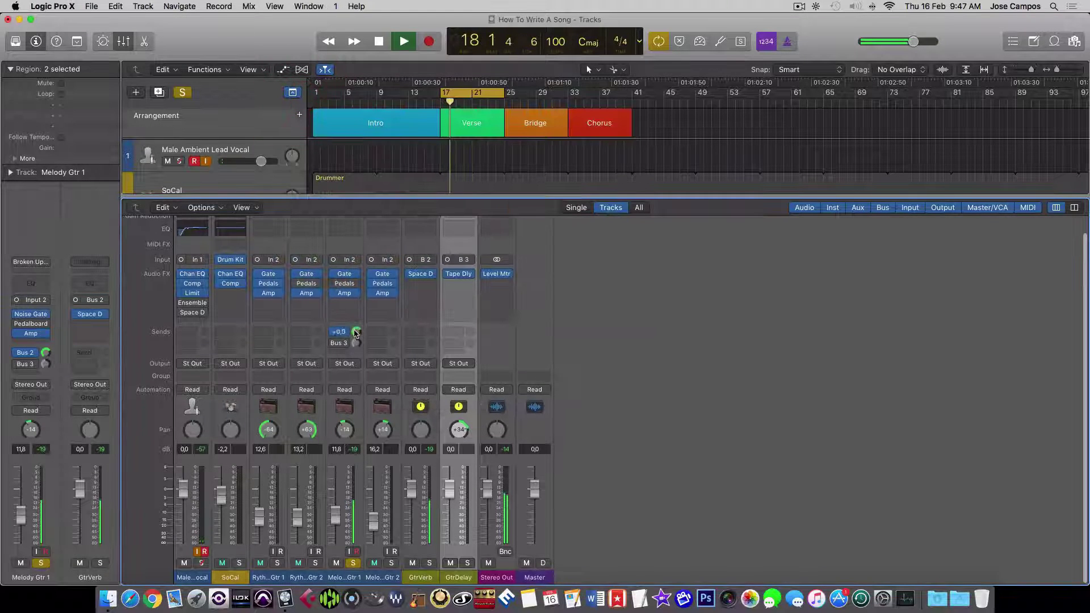
# Step: Lower Melody Gtr 1's Bus 2 send to about -7.6 dB, re-enable its Bus 3 send, and restart playback
pyautogui.moveTo(356, 333); pyautogui.dragTo(356, 369)
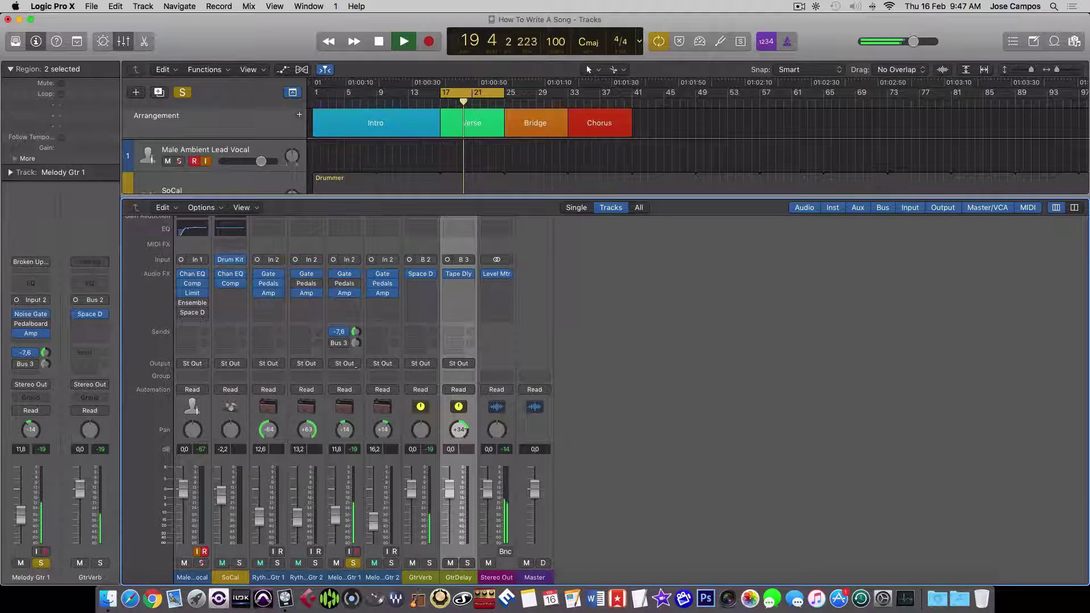
pyautogui.press('space')
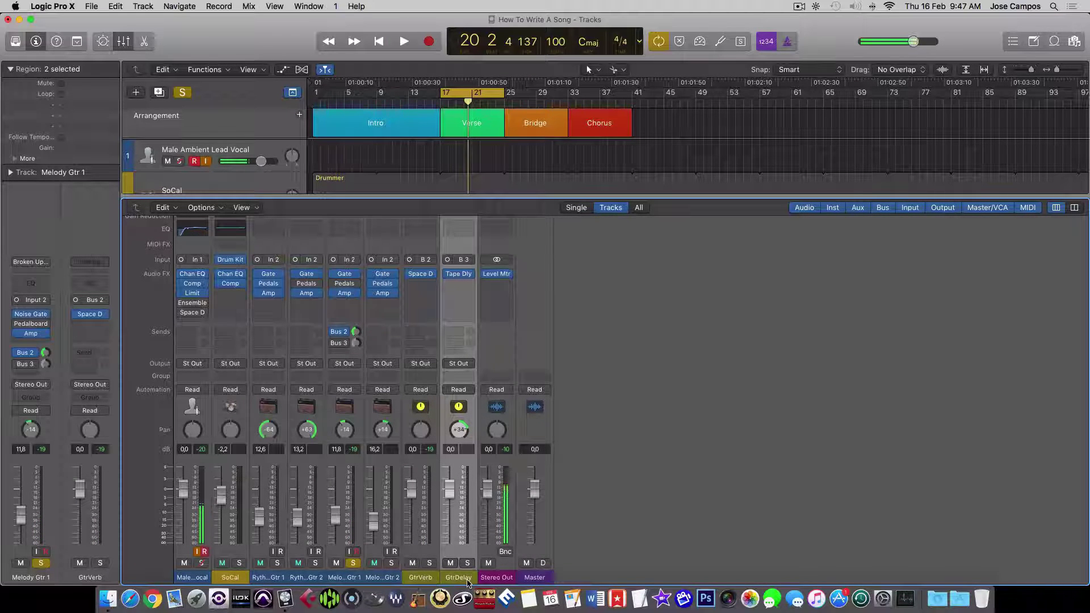
pyautogui.click(333, 345)
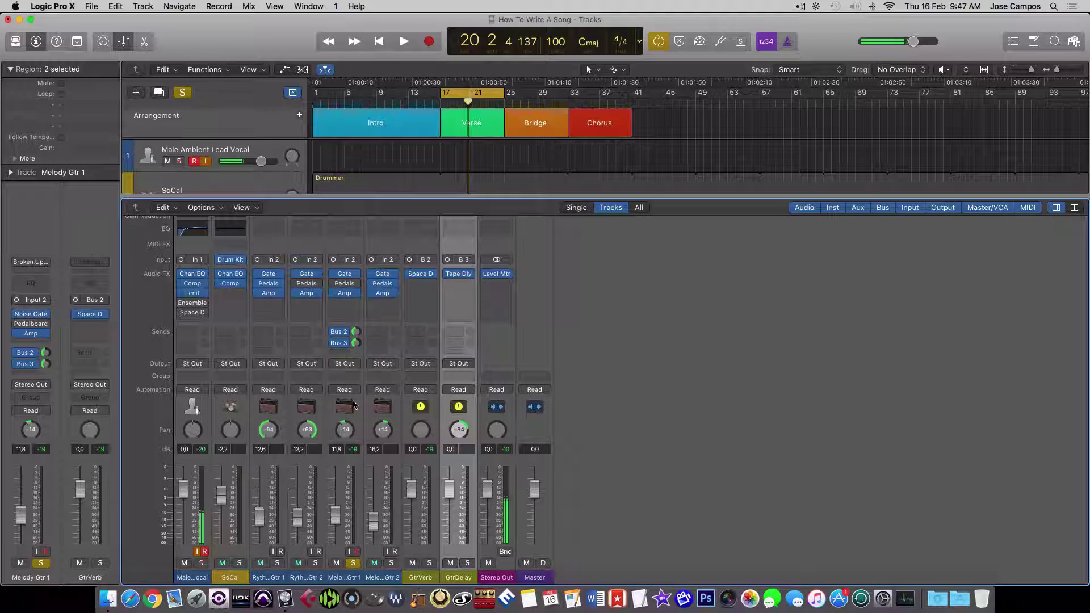
pyautogui.press('space')
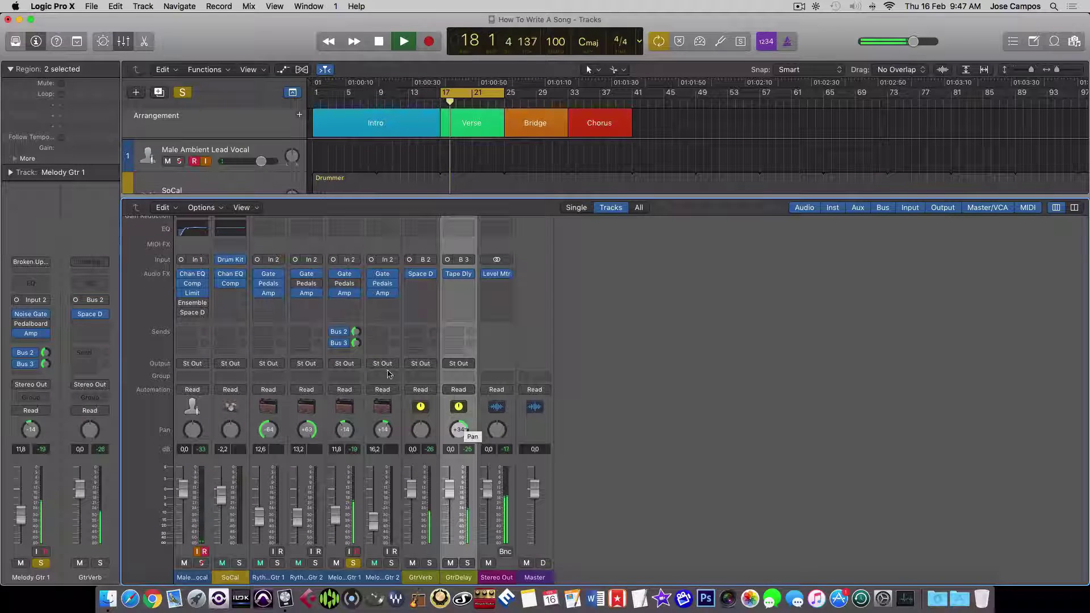
# Step: In GtrDelay's Tape Delay, set Low Cut to 100 Hz and High Cut to 15900 Hz with playback stopped, and close the plug-in
pyautogui.click(459, 274)
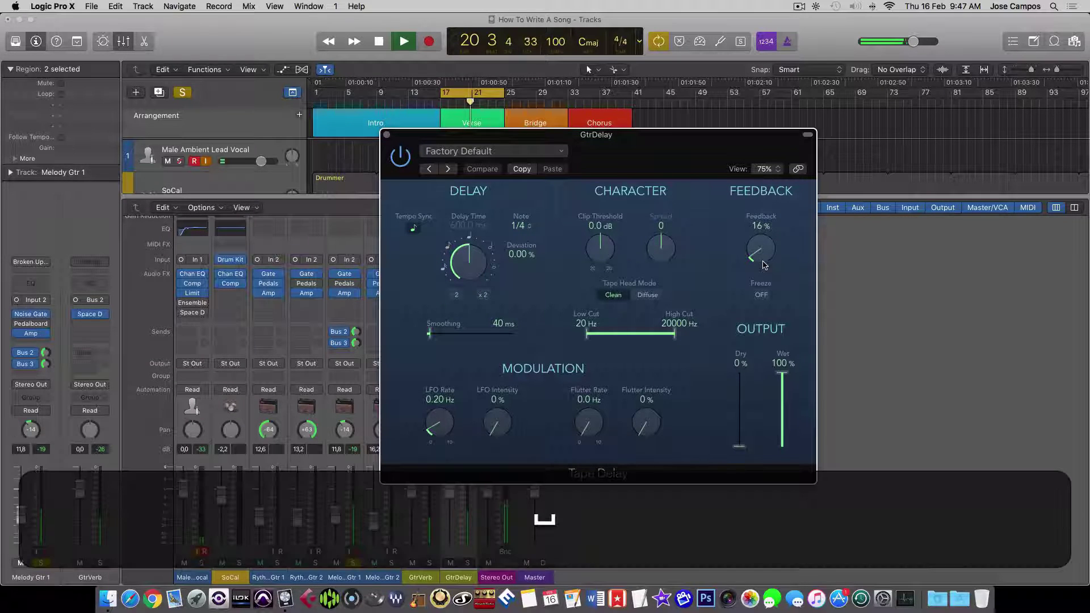
pyautogui.press('space')
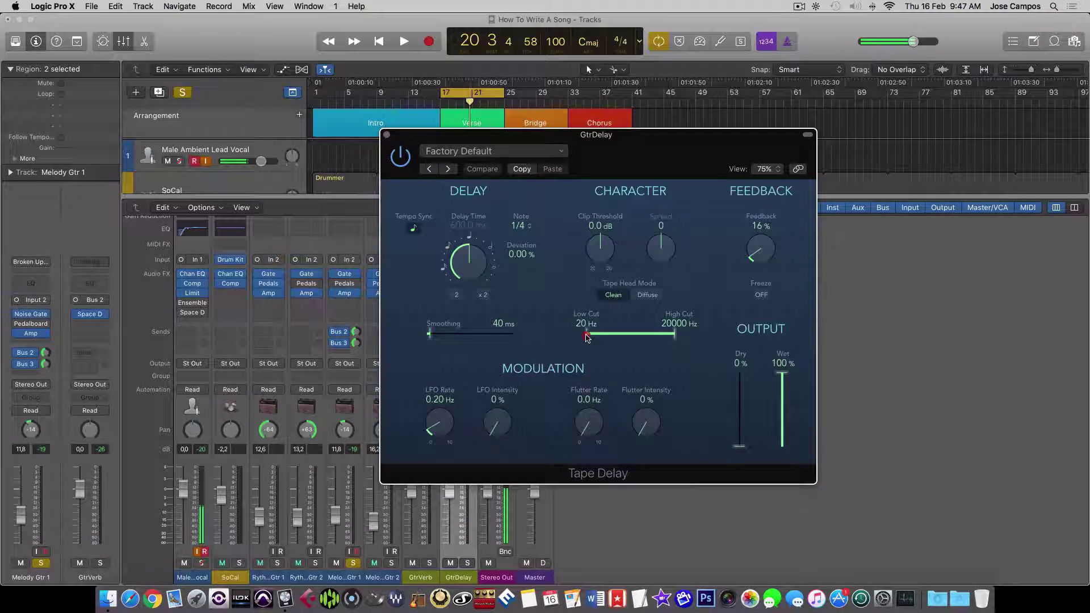
pyautogui.moveTo(595, 339); pyautogui.dragTo(605, 339)
pyautogui.click(674, 338)
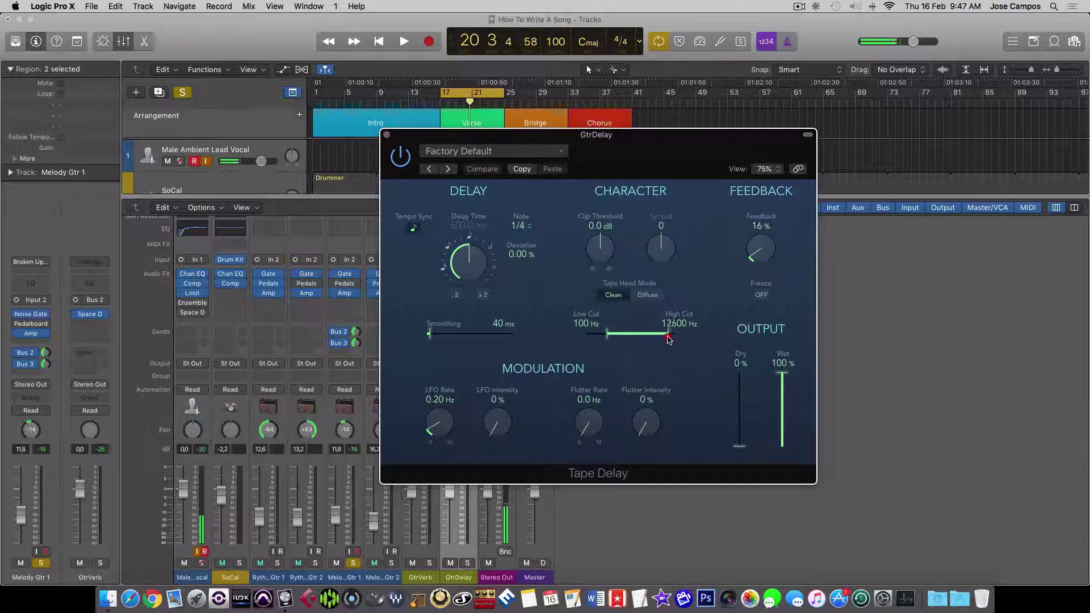
pyautogui.moveTo(667, 339); pyautogui.dragTo(670, 341)
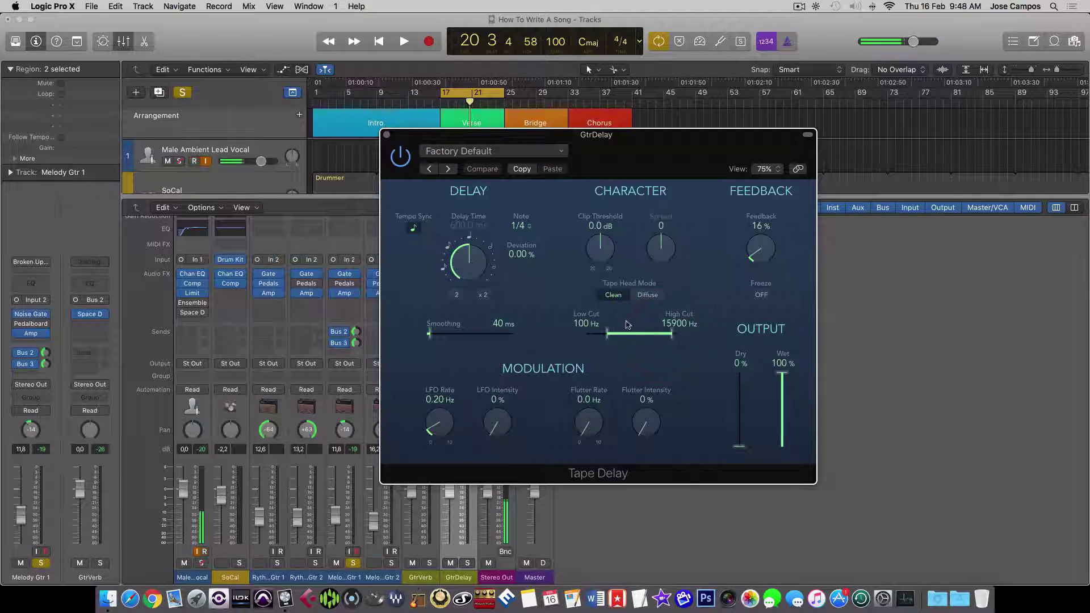
pyautogui.click(388, 137)
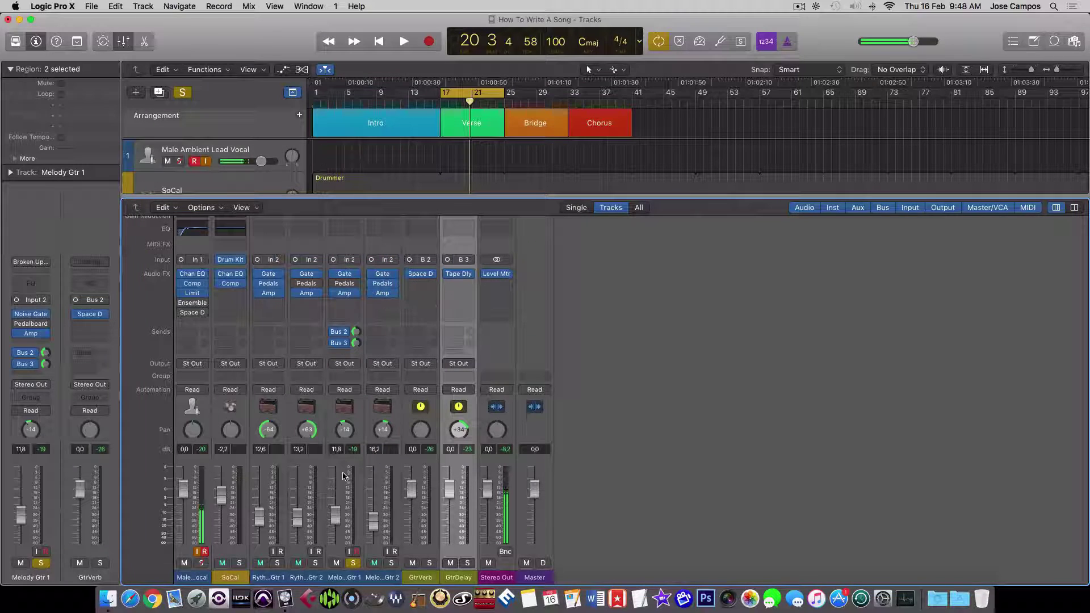
# Step: Unsolo Melody Gtr 1 and set its volume to about -12.8 dB while the full mix plays, and stop playback
pyautogui.click(352, 563)
pyautogui.press('space')
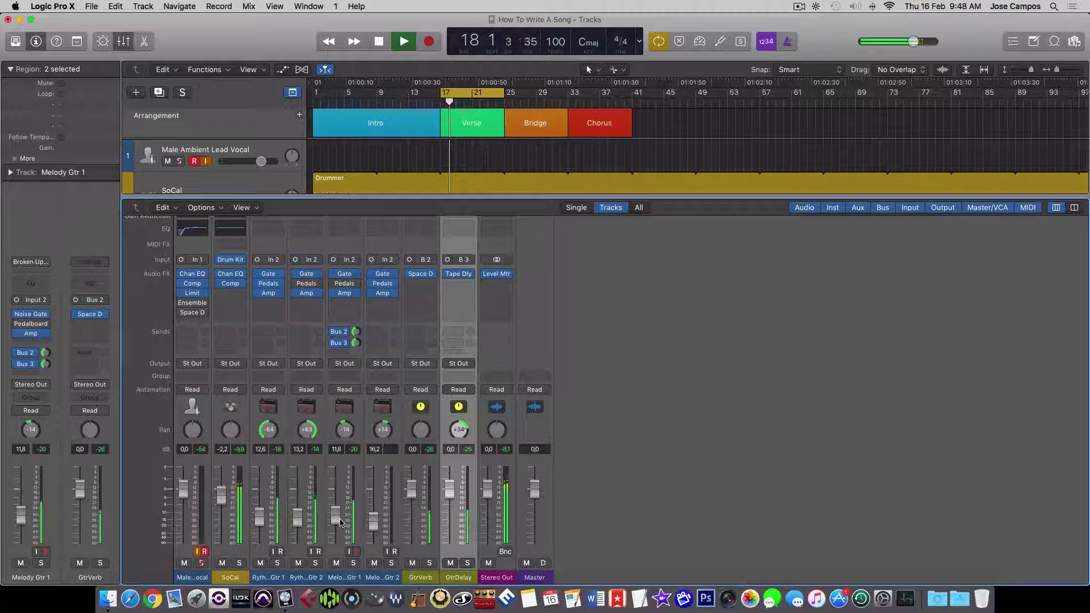
pyautogui.moveTo(339, 522); pyautogui.dragTo(340, 519)
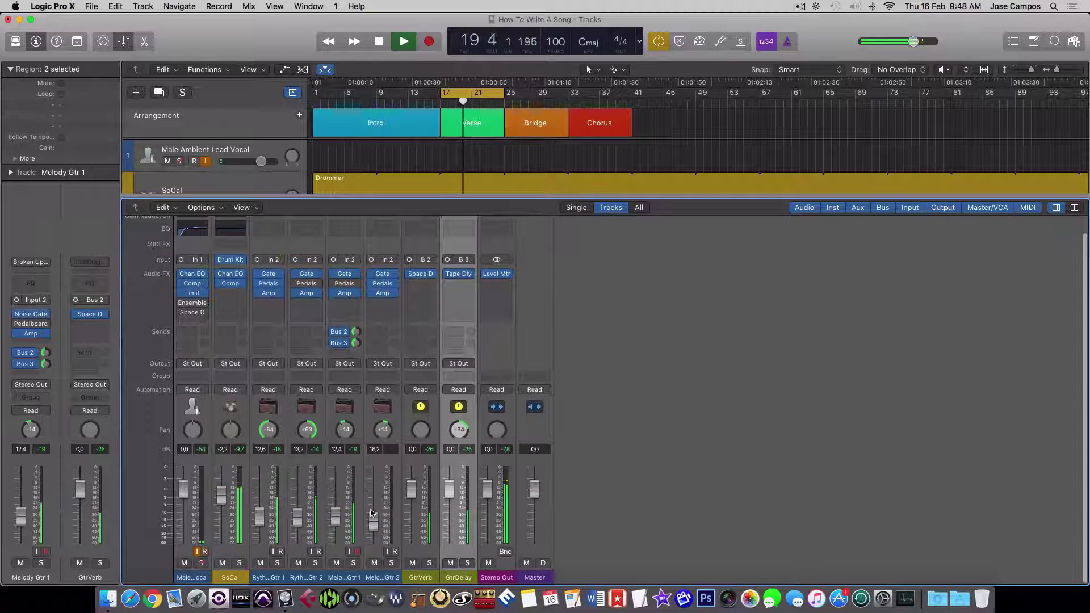
pyautogui.moveTo(339, 519); pyautogui.dragTo(340, 517)
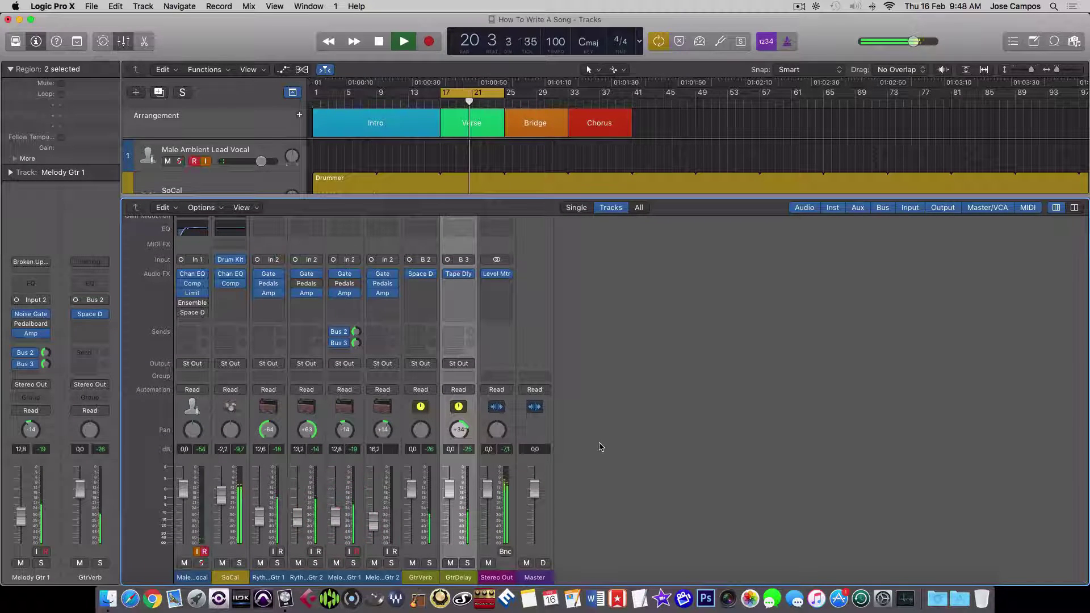
pyautogui.press('space')
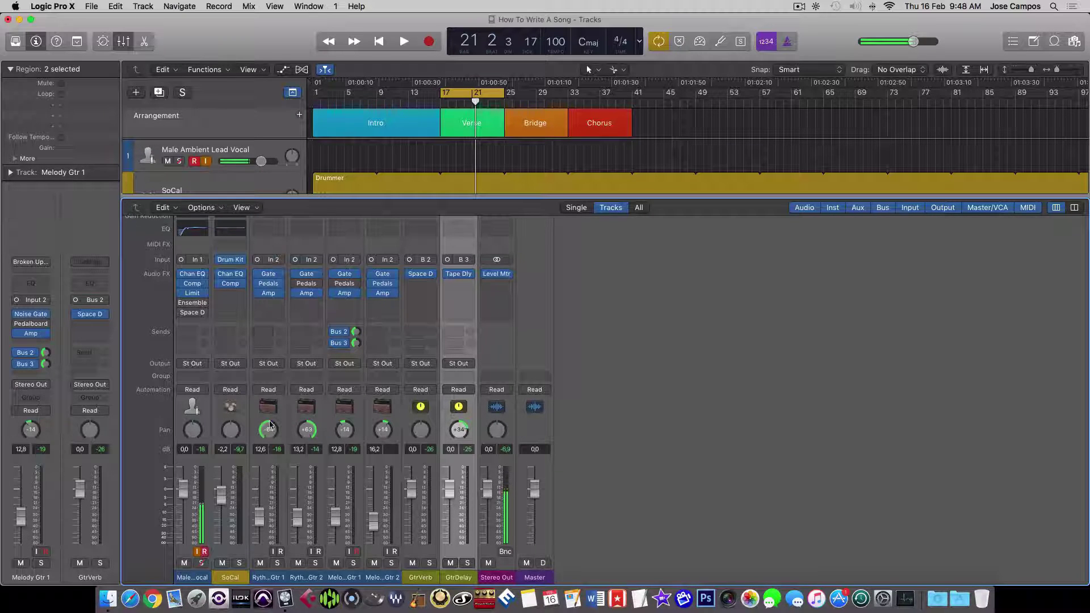
# Step: Add a Bus 2 (GtrVerb) send at about -30 dB to both Rythm Gtr 1 and Rythm Gtr 2
pyautogui.click(295, 580)
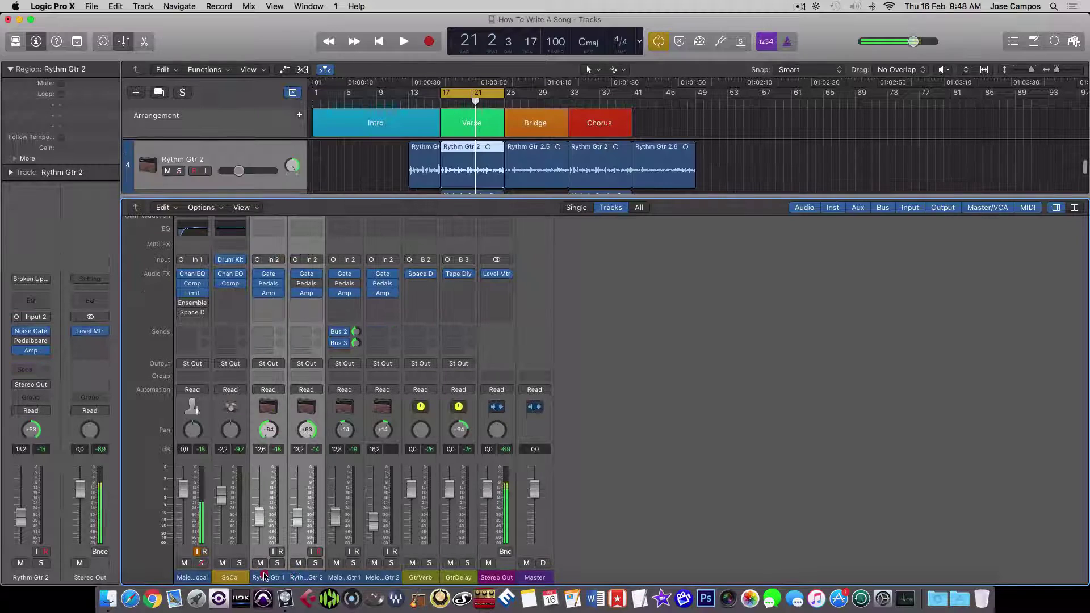
pyautogui.keyDown('shift'); pyautogui.click(260, 577); pyautogui.keyUp('shift')
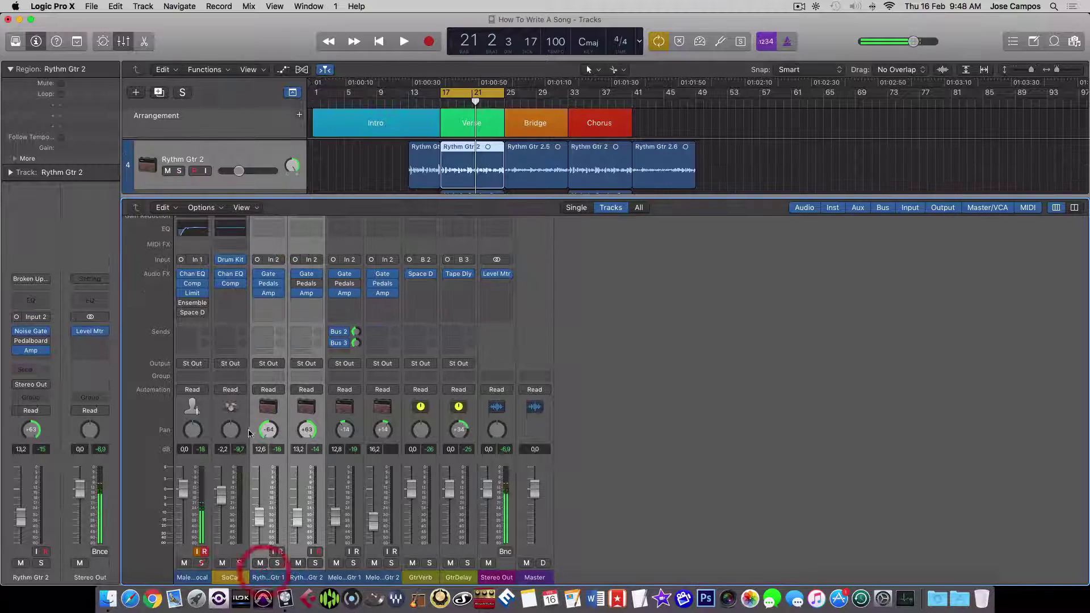
pyautogui.click(264, 334)
pyautogui.moveTo(273, 382)
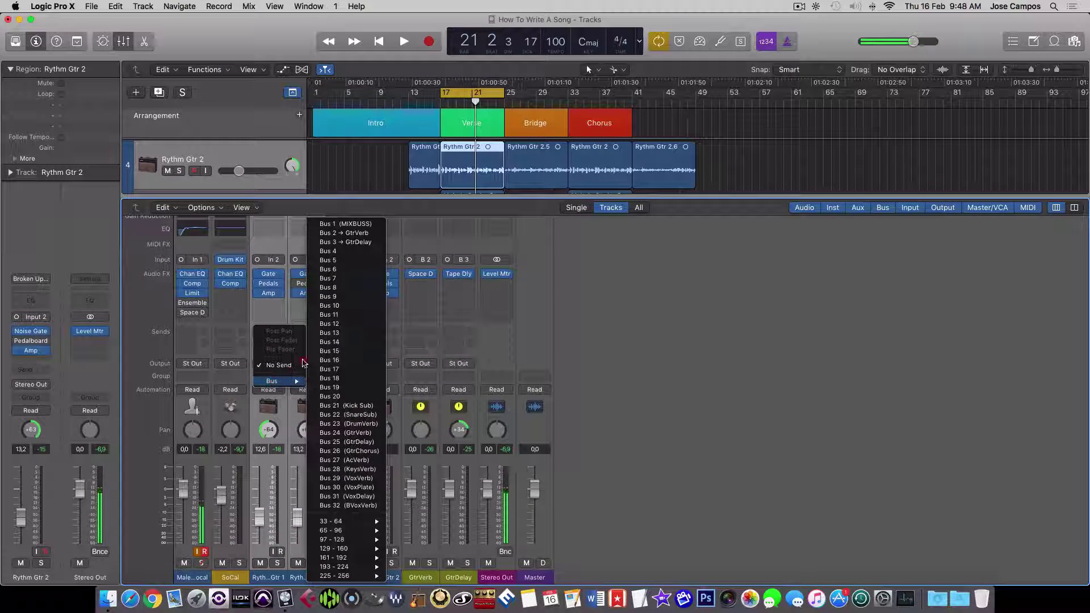
pyautogui.click(338, 233)
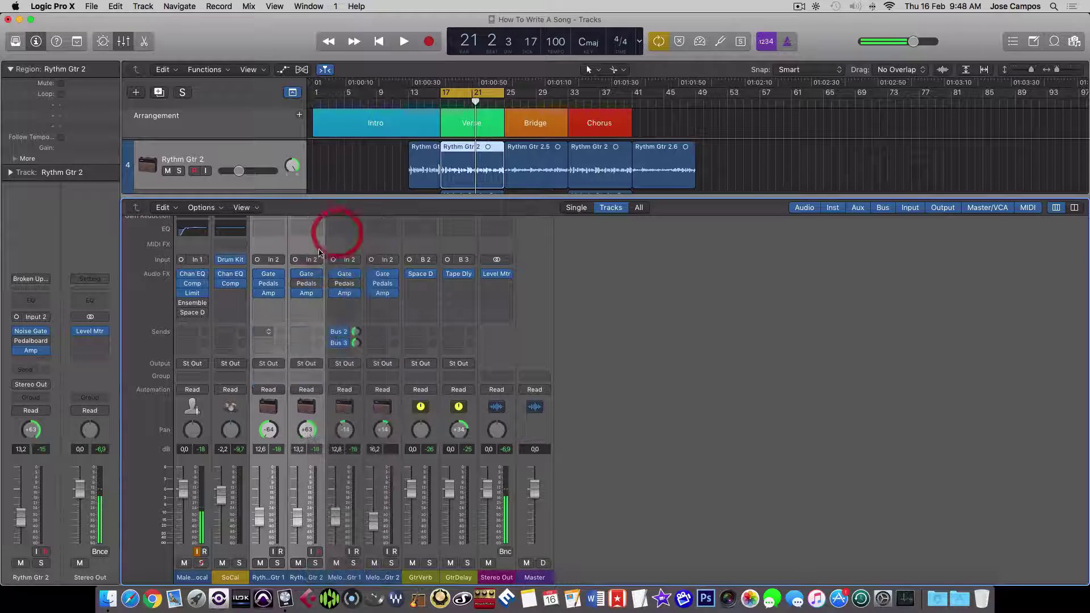
pyautogui.moveTo(278, 330); pyautogui.dragTo(278, 322)
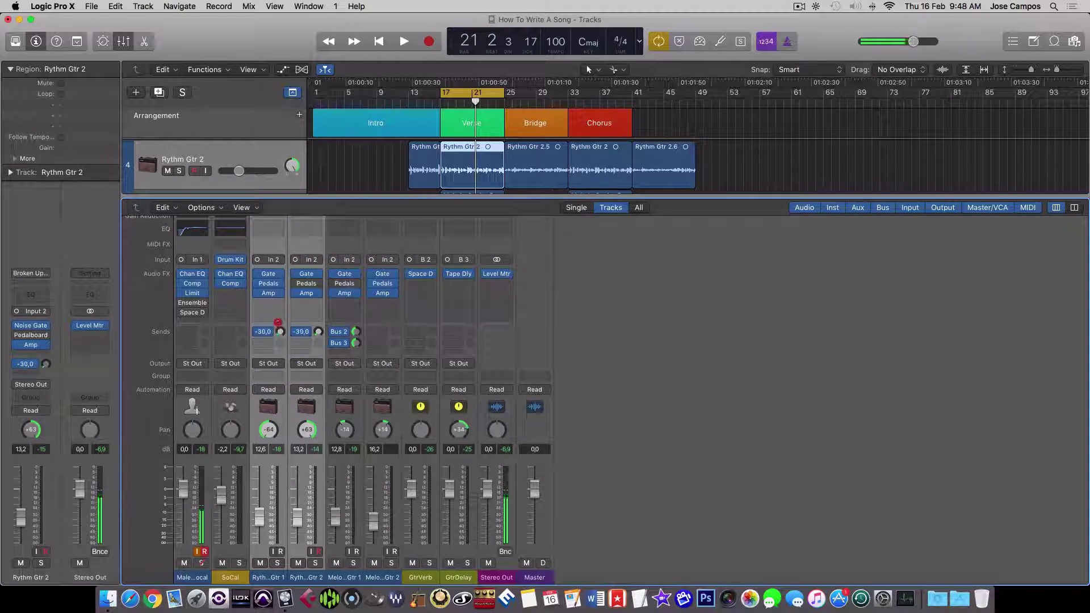
# Step: Audition the two rhythm guitars soloed with their reverb send, and clear the solo
pyautogui.click(277, 563)
pyautogui.press('space')
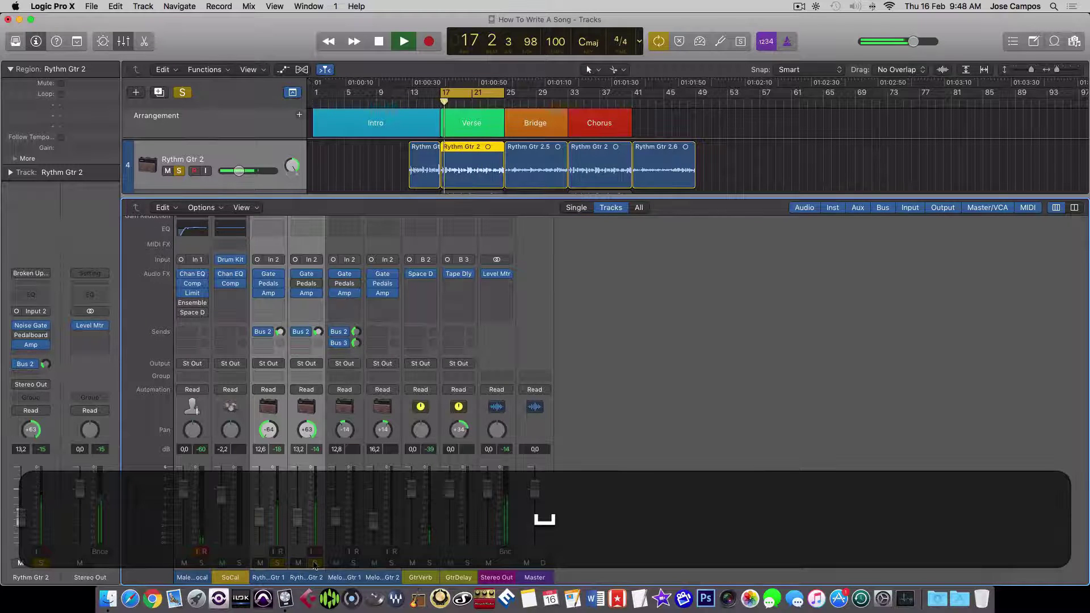
pyautogui.press('space')
pyautogui.keyDown('alt'); pyautogui.click(314, 563); pyautogui.keyUp('alt')
# Step: Play the full mix from the start of the Verse, hide the mixer, and stop playback
pyautogui.press('space')
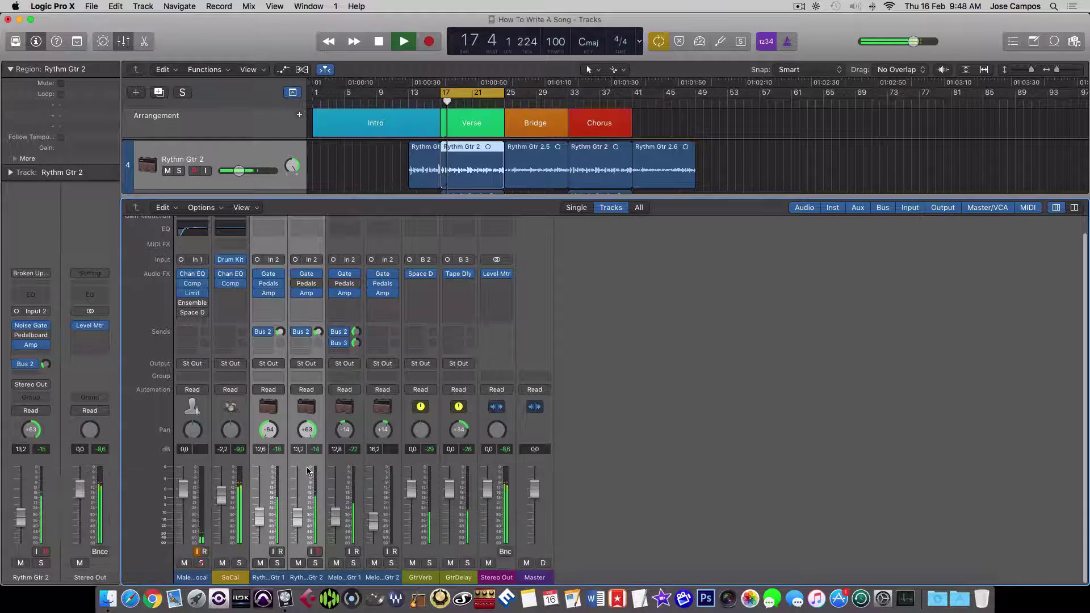
pyautogui.press('x')
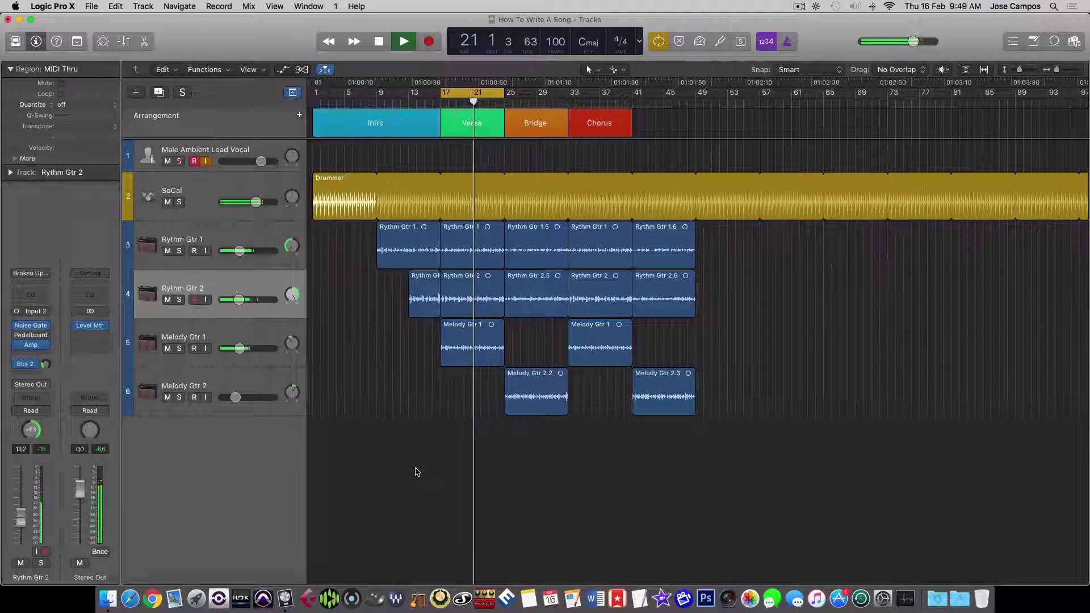
pyautogui.press('space')
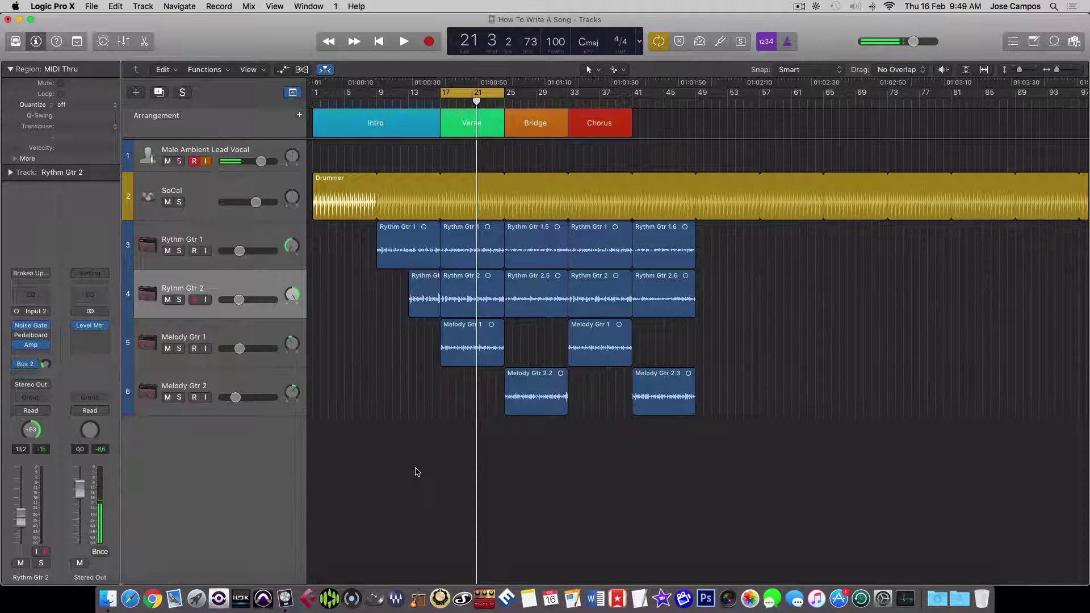
# Step: Select the Drummer region on the SoCal track and examine its conversion commands, including Convert to Midi Region, without applying any
pyautogui.hscroll(1, 414, 469)
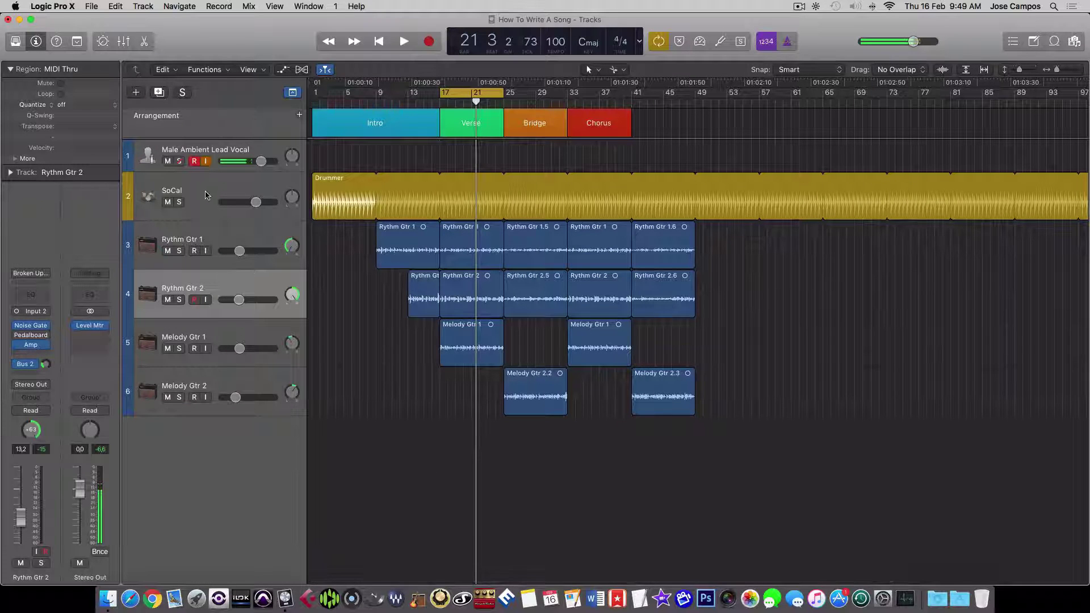
pyautogui.click(205, 192)
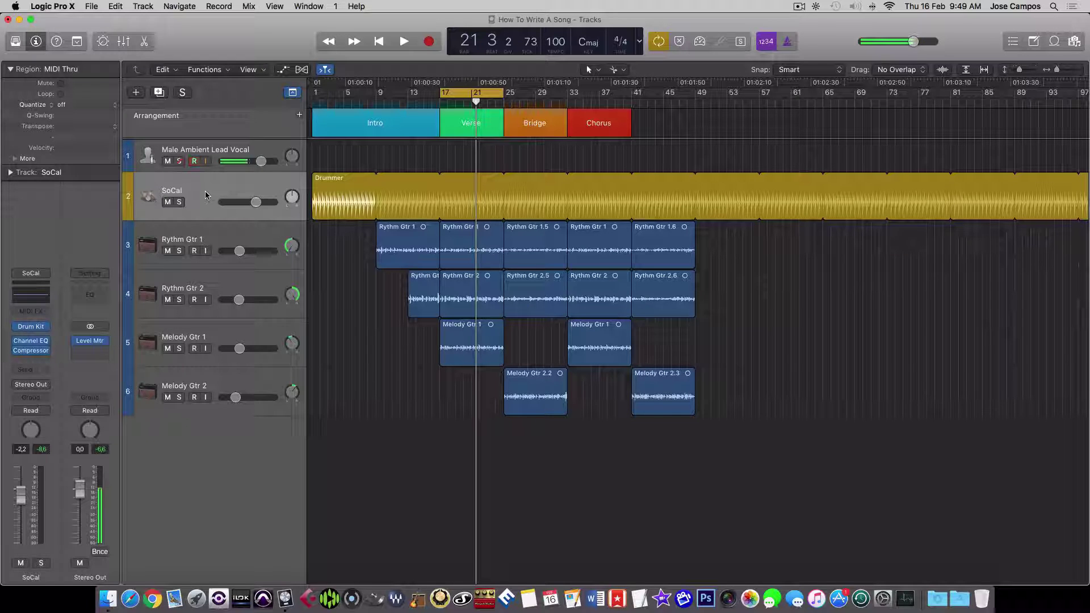
pyautogui.hscroll(1, 323, 180)
pyautogui.click(323, 180)
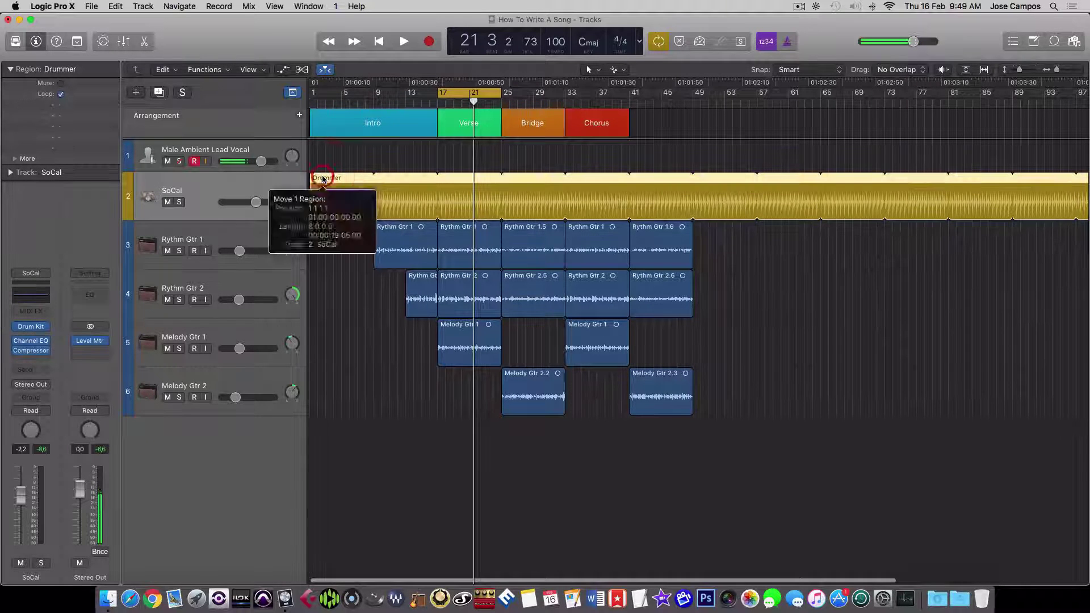
pyautogui.hscroll(-1, 324, 179)
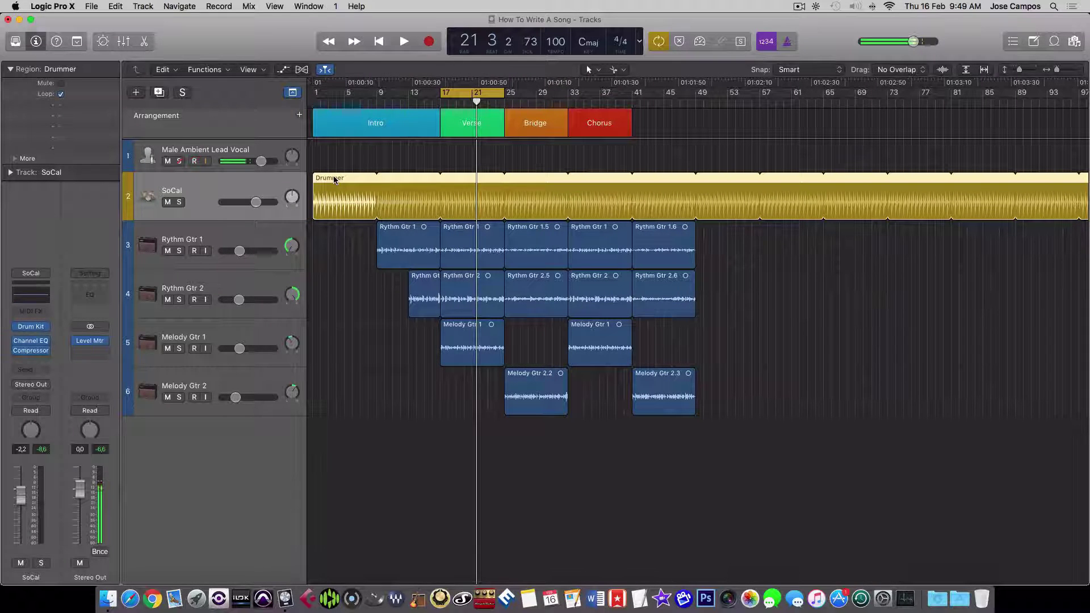
pyautogui.rightClick(334, 179)
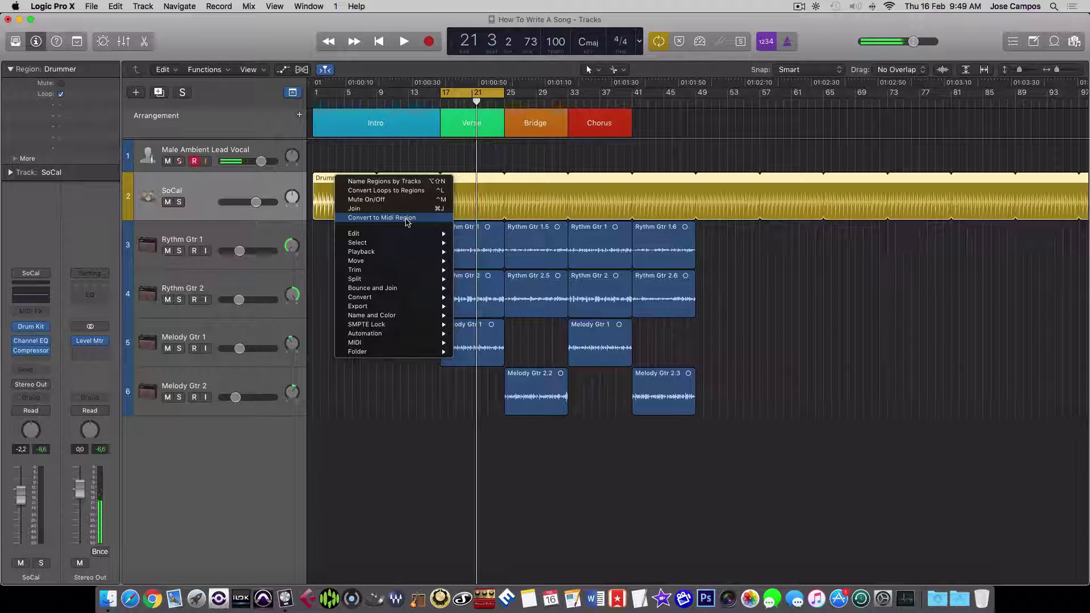
pyautogui.click(307, 222)
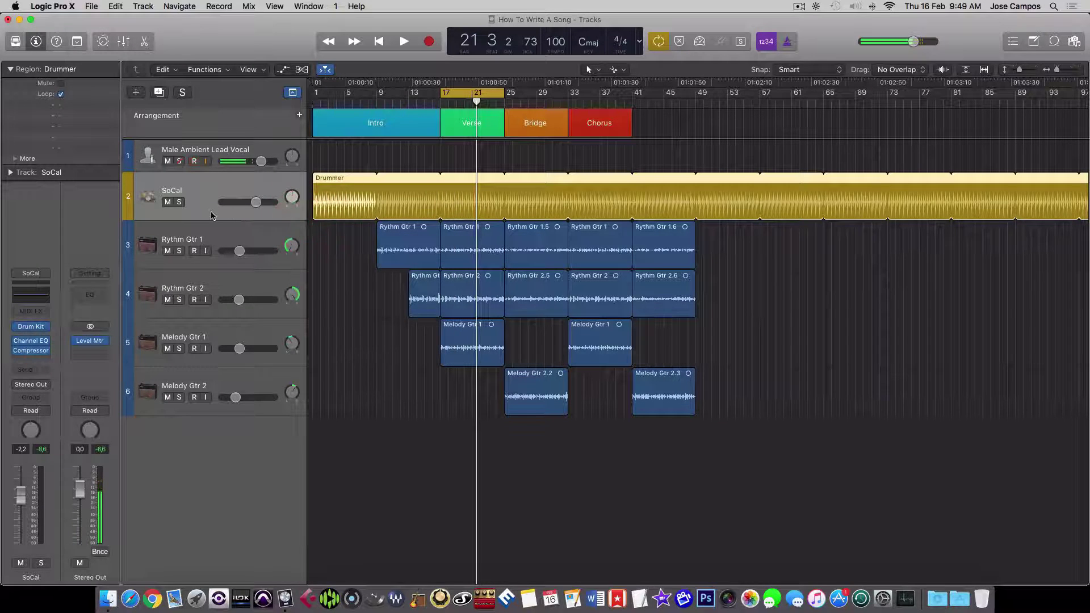
# Step: Duplicate the SoCal drummer track and copy its Drummer region onto the new track at bar 1
pyautogui.press('super+d')
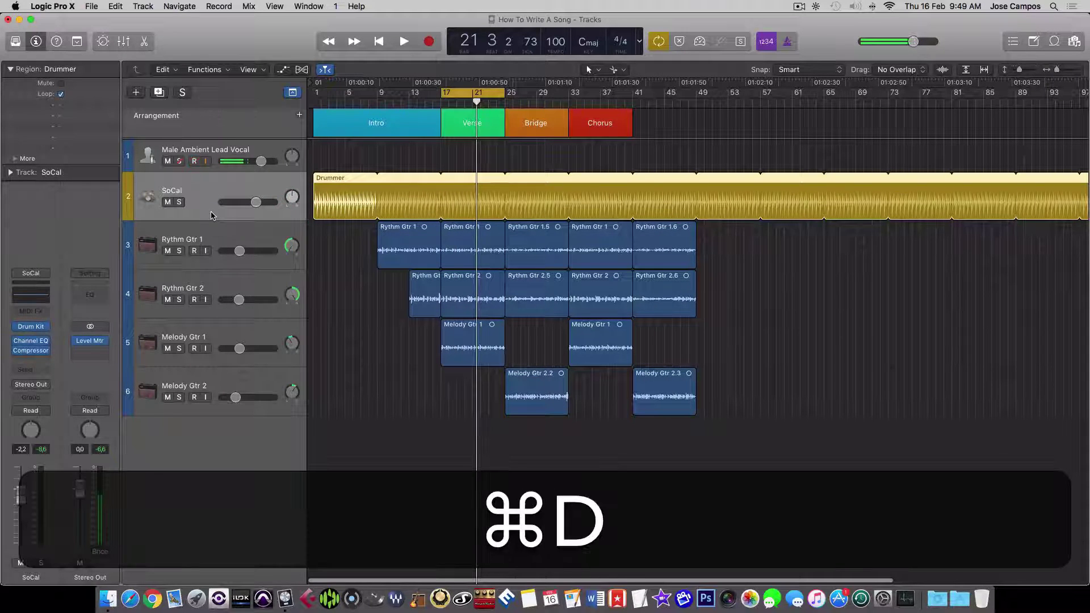
pyautogui.press('alt')
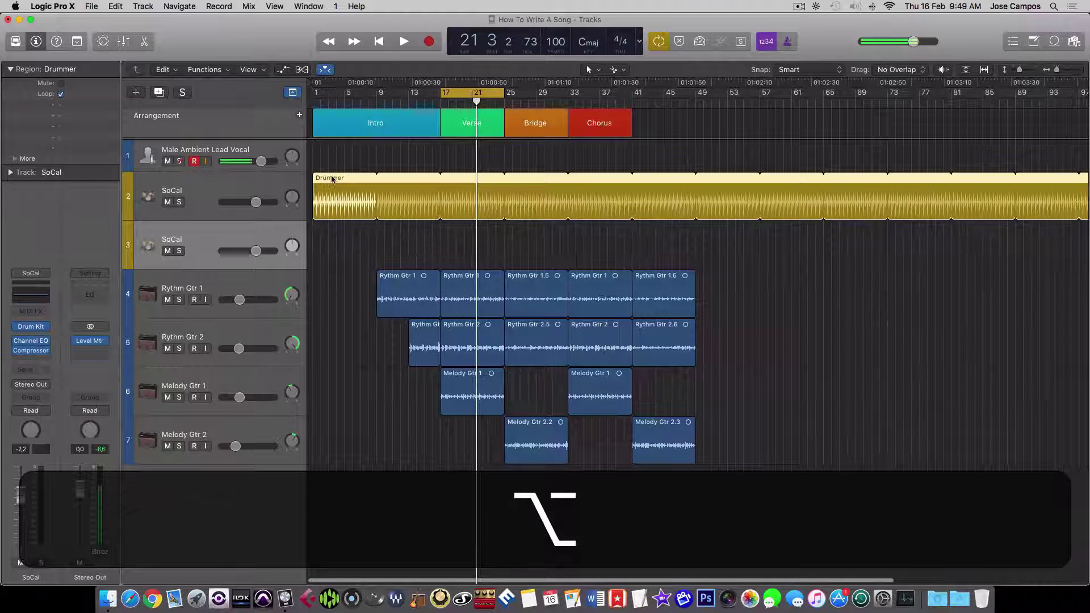
pyautogui.moveTo(332, 178); pyautogui.dragTo(333, 242)
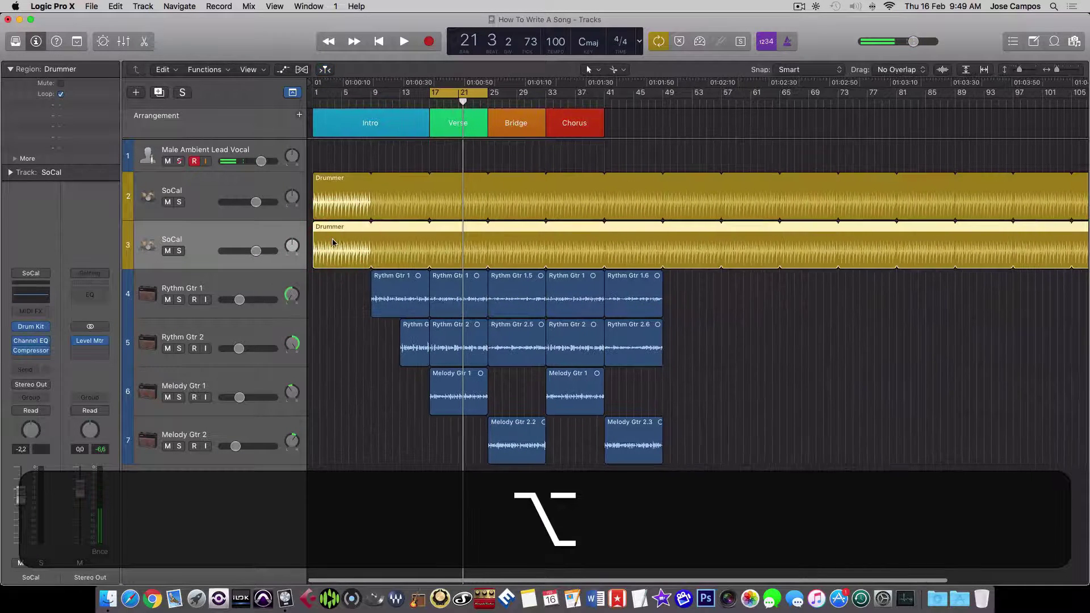
# Step: Mute the original SoCal track and convert the copied Drummer region to a MIDI region
pyautogui.click(167, 203)
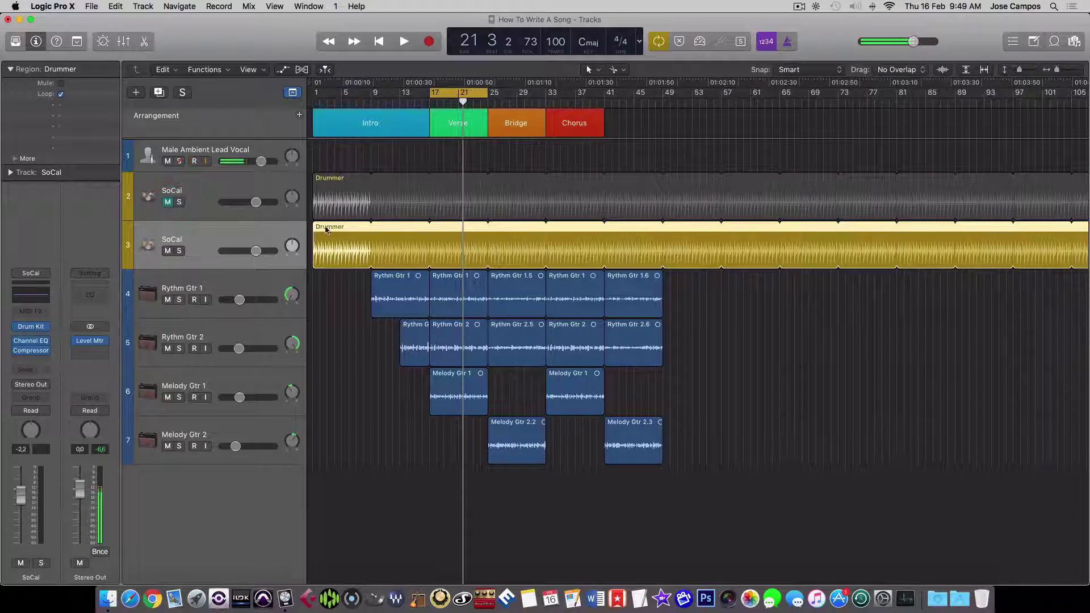
pyautogui.click(276, 233)
pyautogui.rightClick(317, 230)
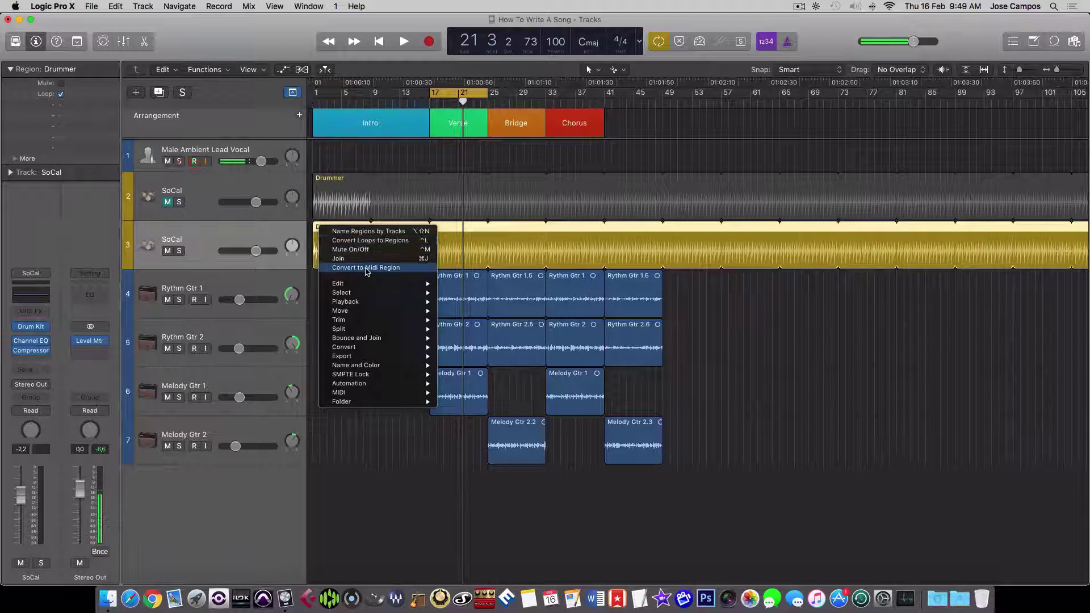
pyautogui.click(366, 268)
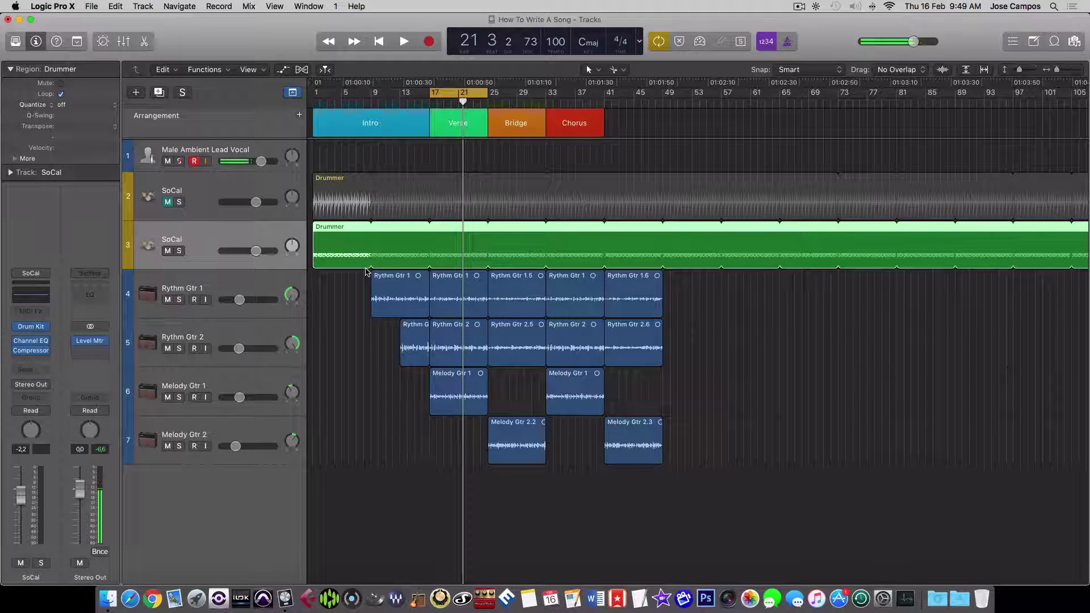
# Step: Convert the loops of the MIDI Drummer region into separate regions and clear the selection
pyautogui.press('super')
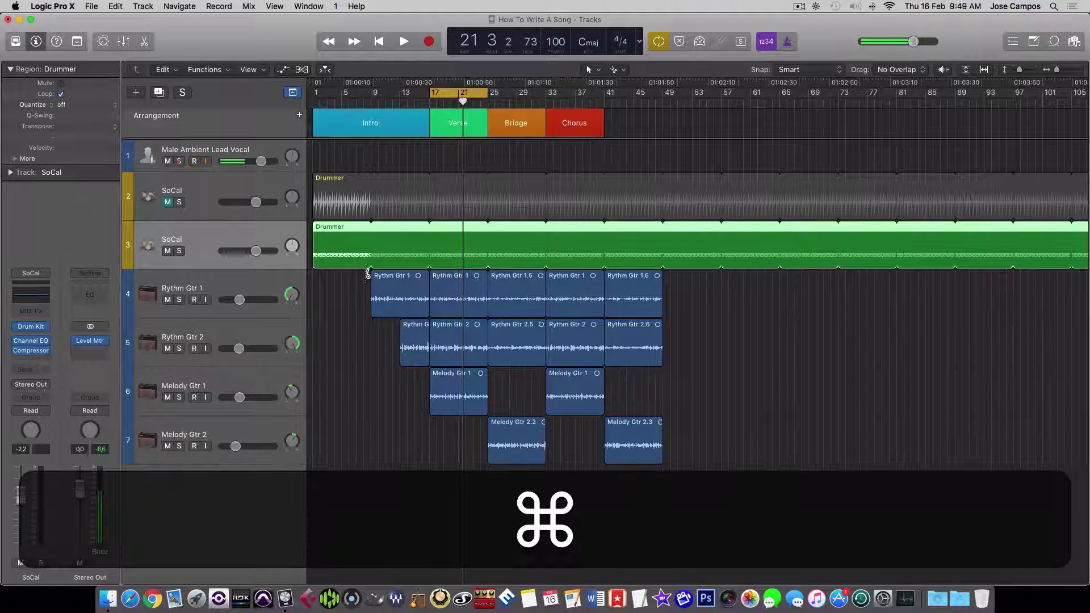
pyautogui.press('super+Left')
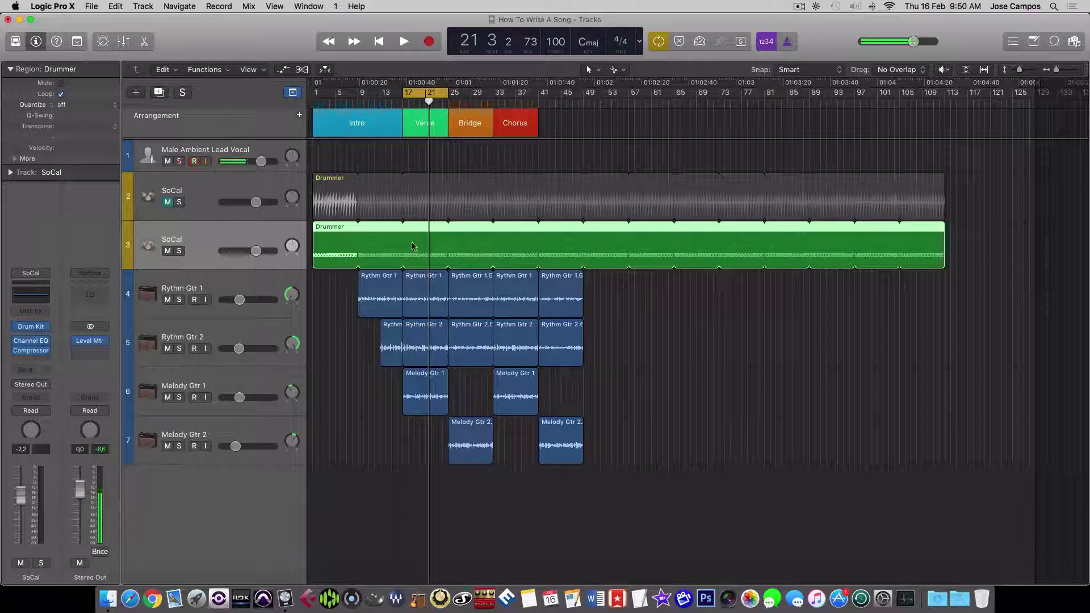
pyautogui.rightClick(327, 231)
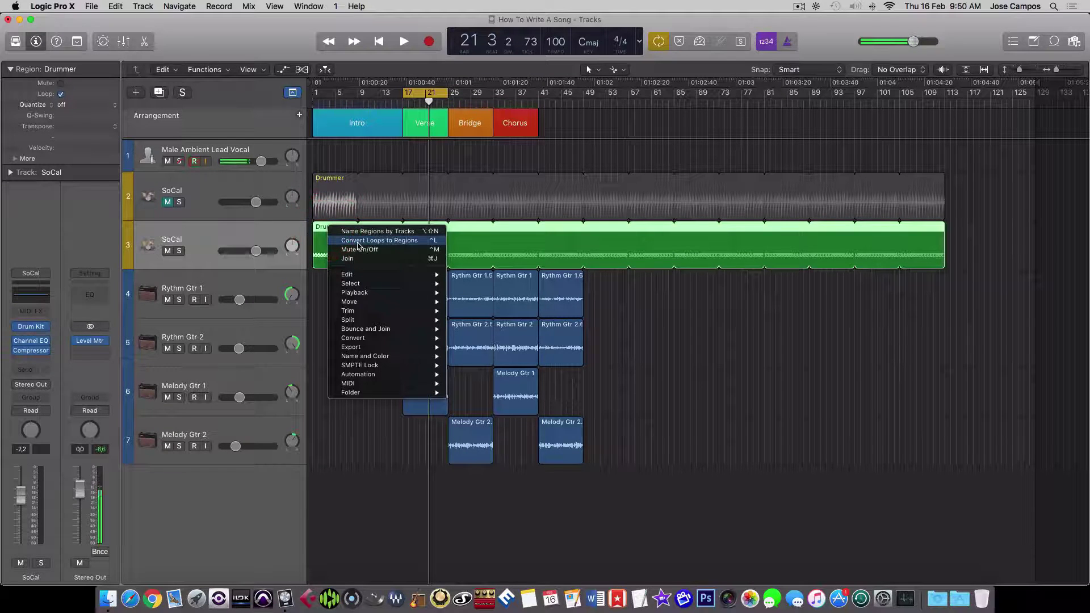
pyautogui.click(359, 240)
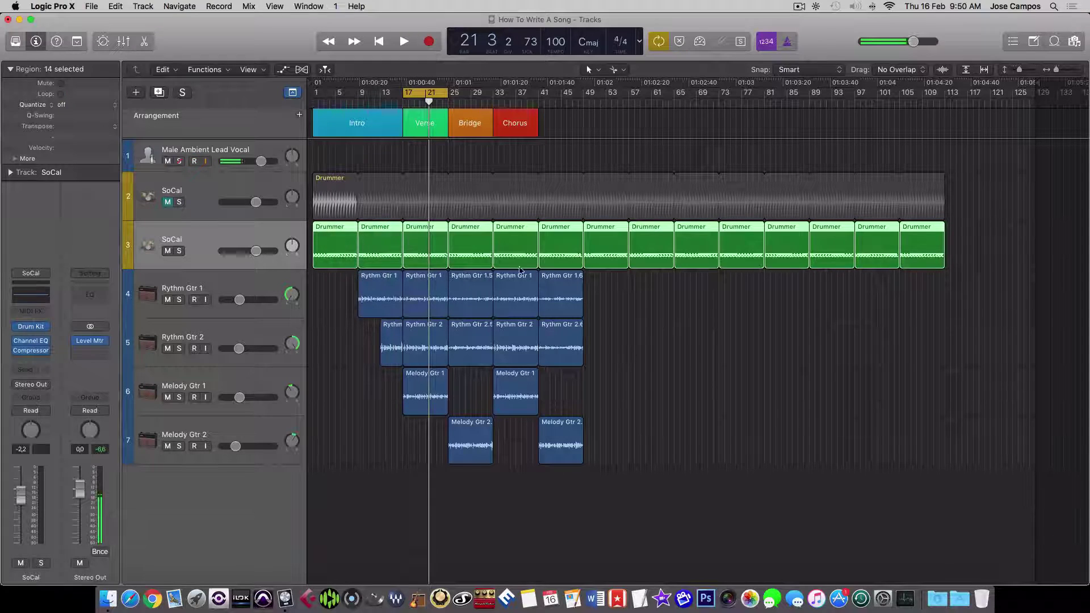
pyautogui.click(795, 308)
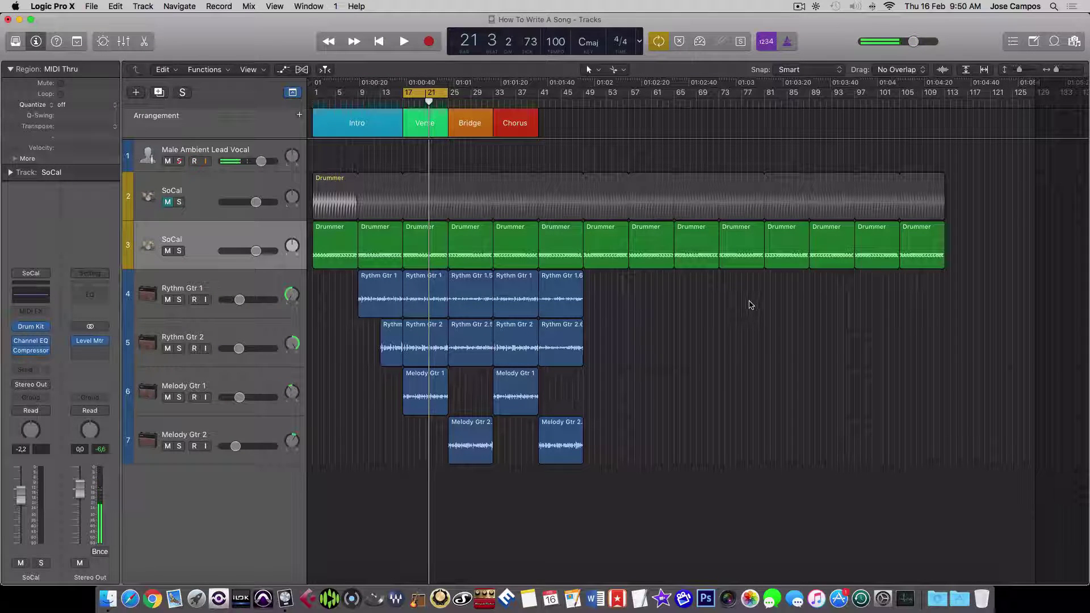
# Step: Extend the cycle area to start just before bar 17, and briefly play the lead-in to the Verse
pyautogui.press('super+Right')
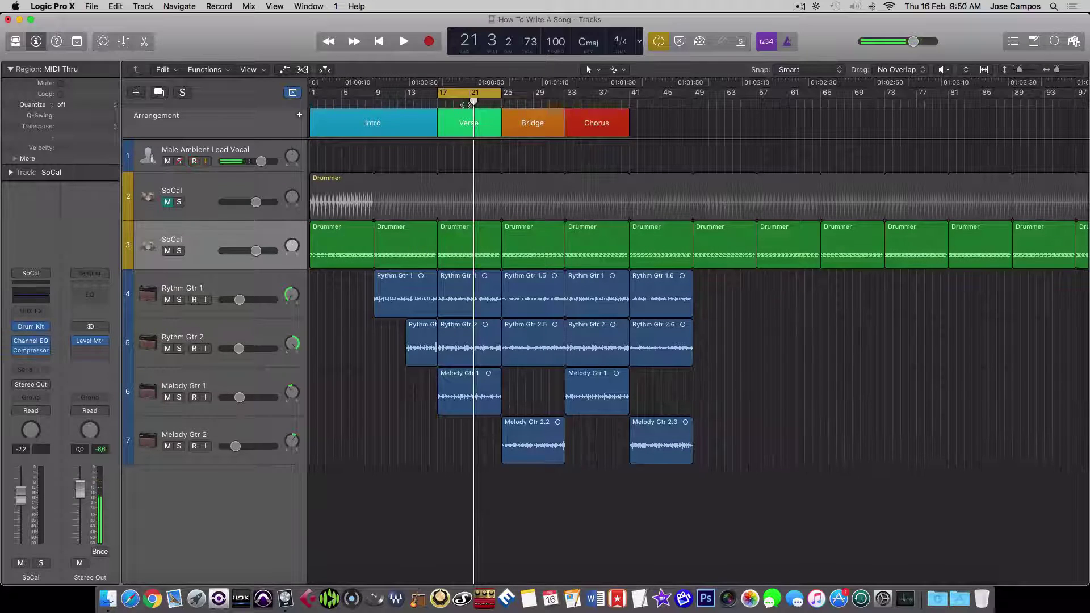
pyautogui.moveTo(437, 94); pyautogui.dragTo(430, 95)
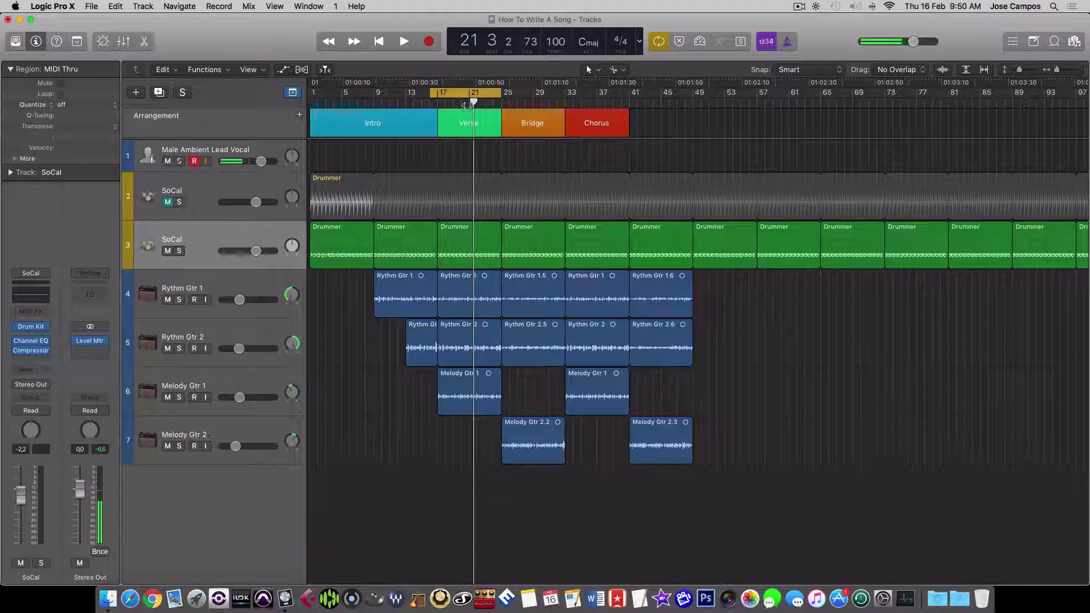
pyautogui.moveTo(466, 106); pyautogui.dragTo(438, 106)
pyautogui.press('space')
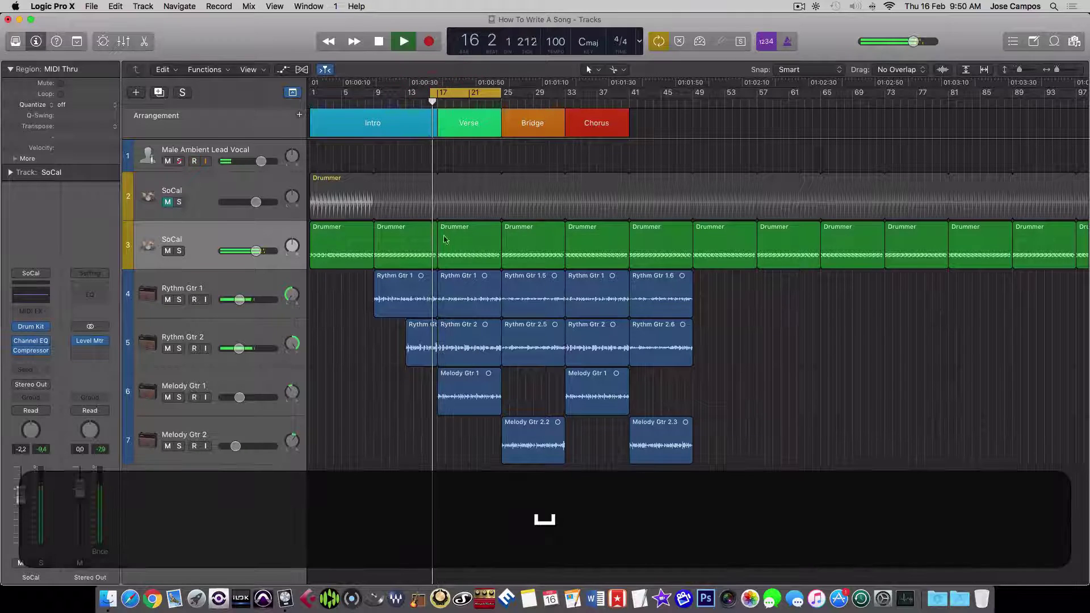
pyautogui.press('space')
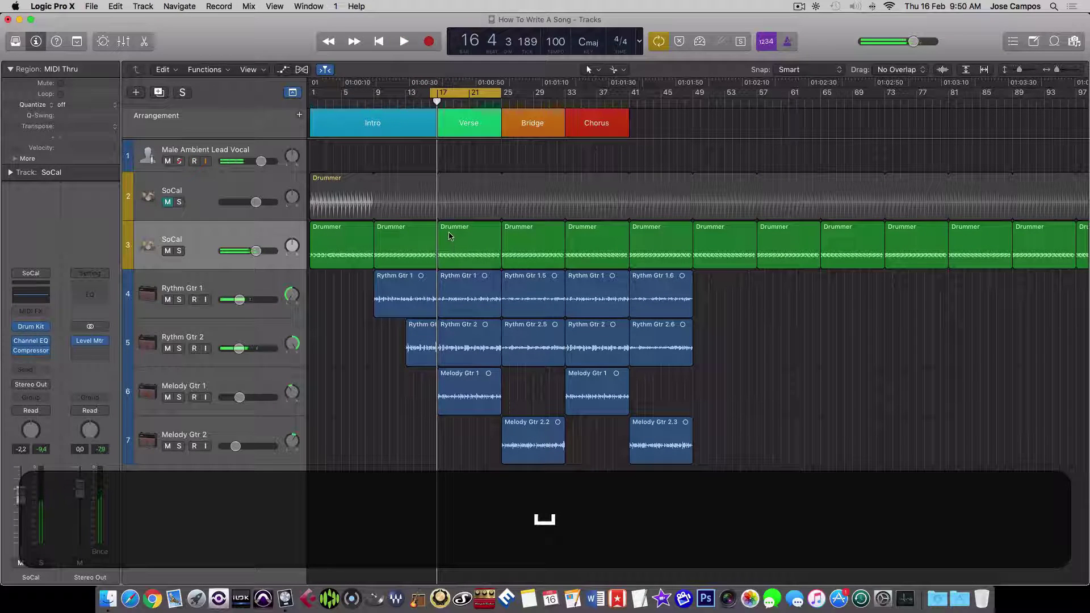
# Step: Open the Verse's MIDI Drummer region in an enlarged Piano Roll and play across its first beat
pyautogui.doubleClick(450, 232)
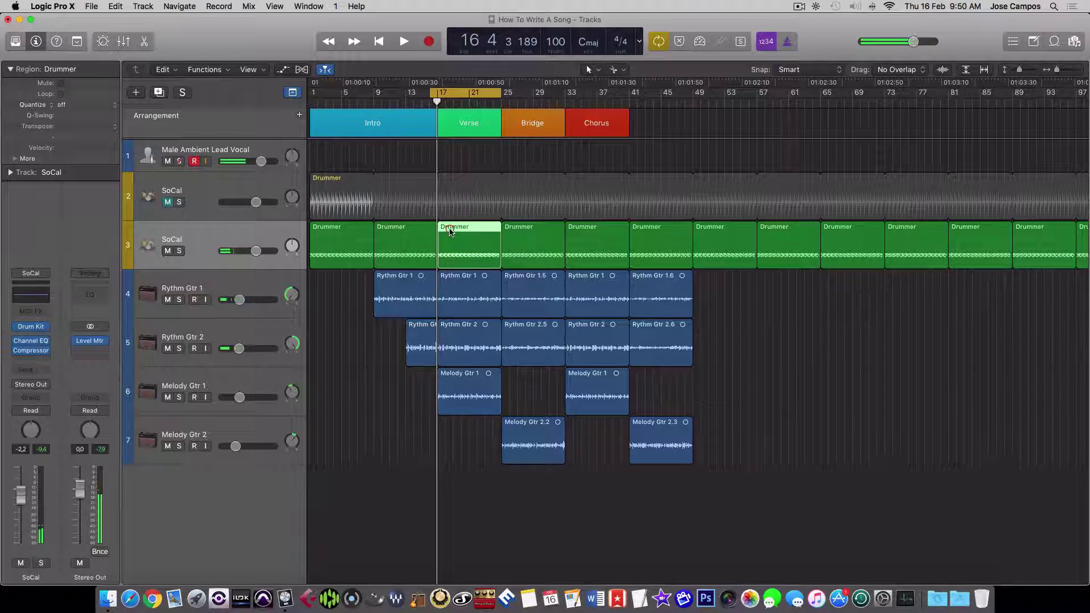
pyautogui.moveTo(457, 409); pyautogui.dragTo(473, 173)
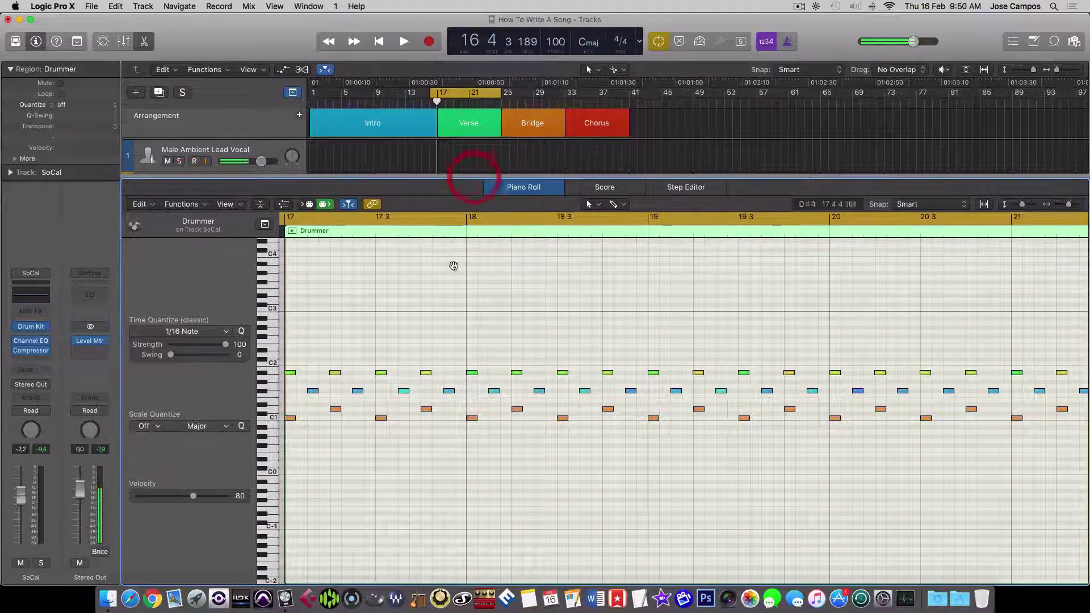
pyautogui.press('space')
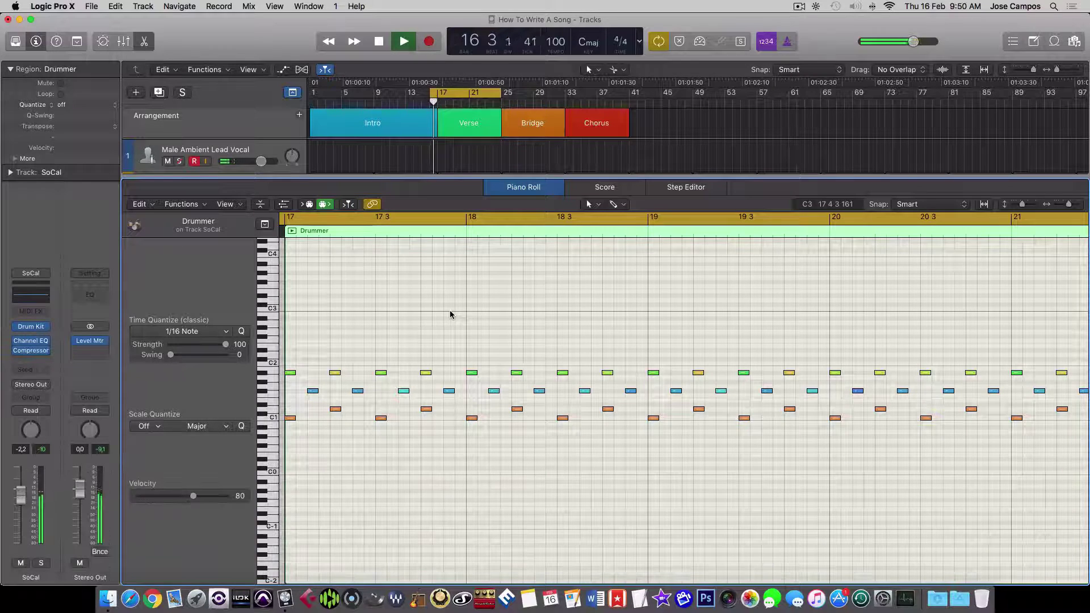
pyautogui.press('space')
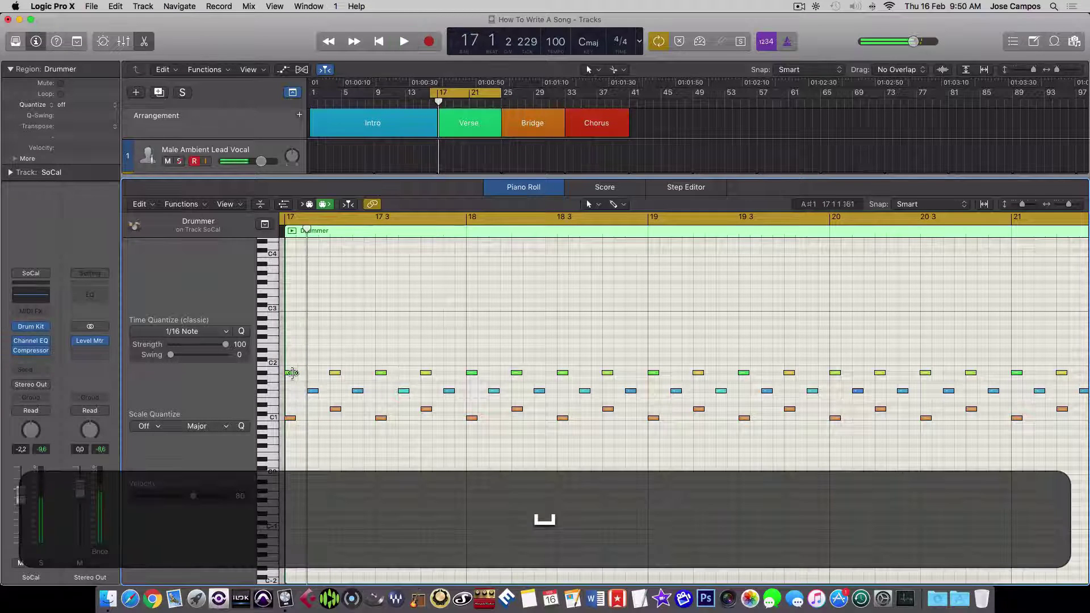
# Step: Raise the A#1 note at bar 17 to C#2, set its velocity to 75, and play the change
pyautogui.moveTo(292, 373); pyautogui.dragTo(290, 360)
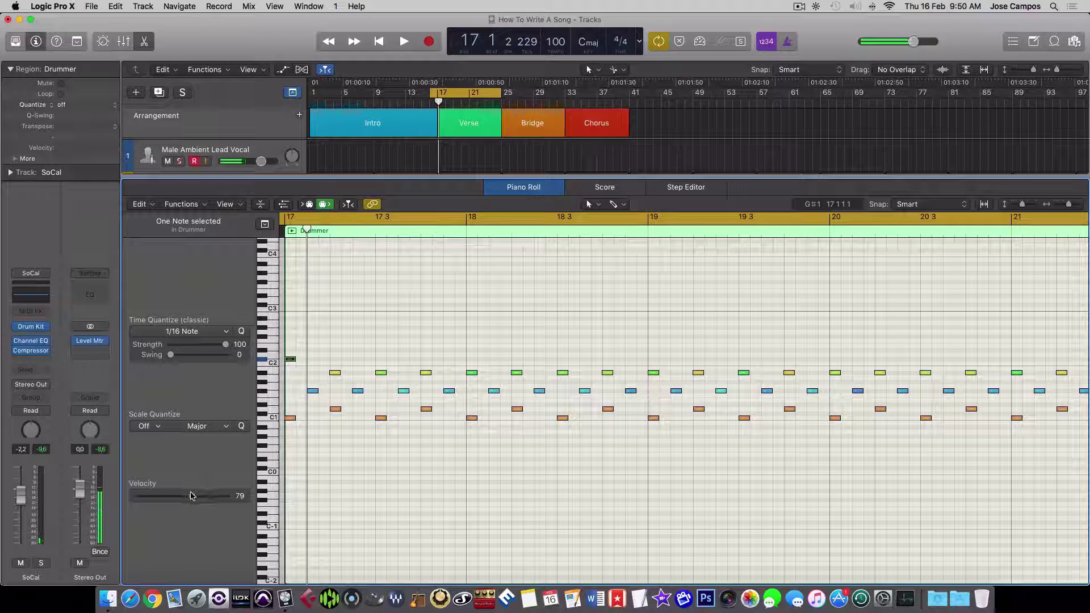
pyautogui.press('space')
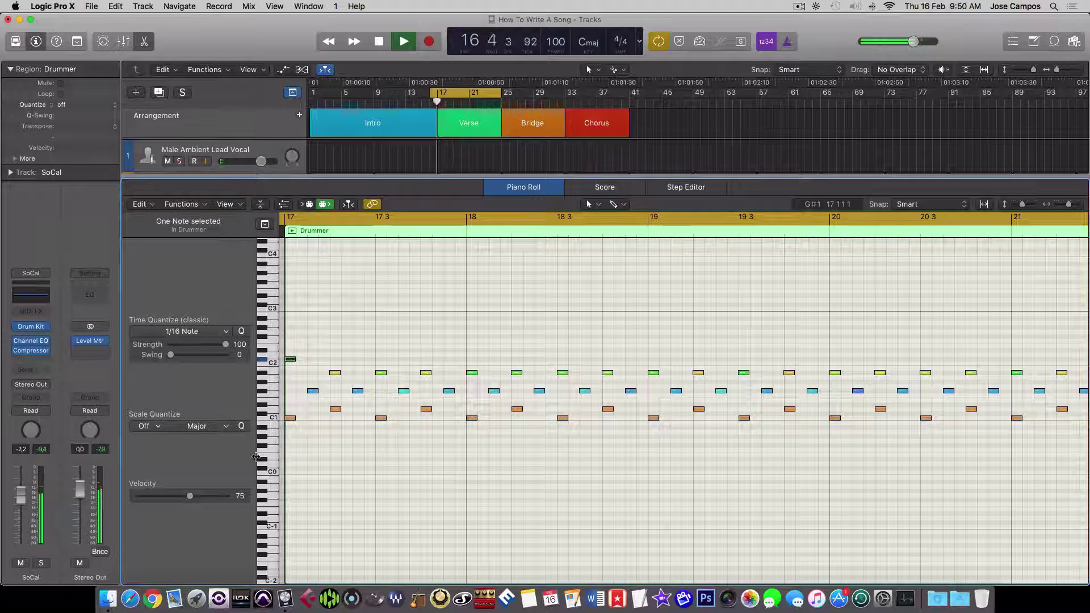
pyautogui.press('space')
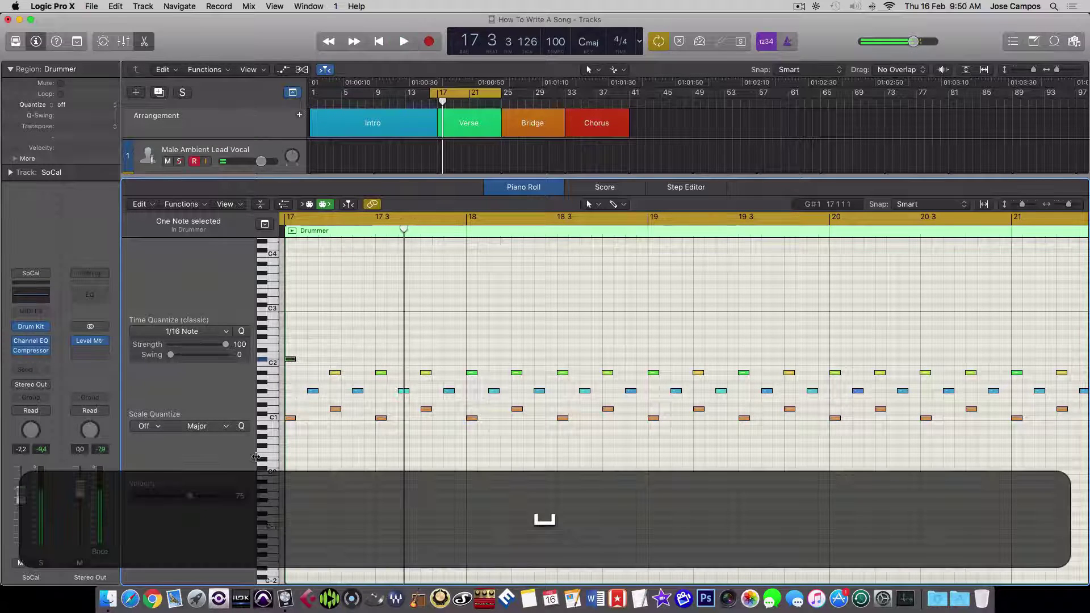
# Step: Open the Intro's second MIDI Drummer region, starting at bar 9, in the Piano Roll
pyautogui.click(453, 178)
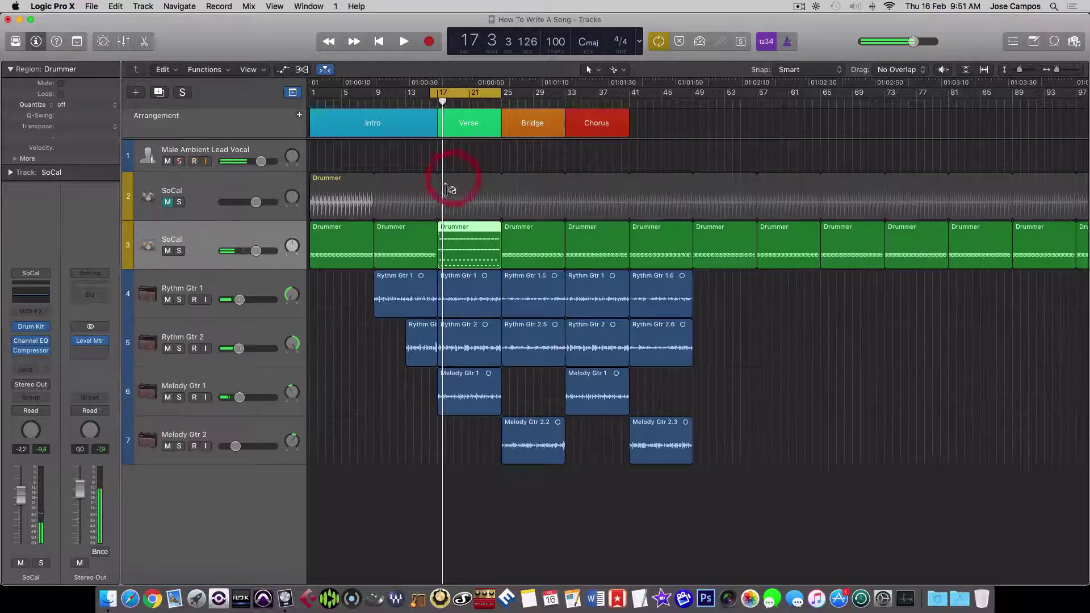
pyautogui.doubleClick(424, 228)
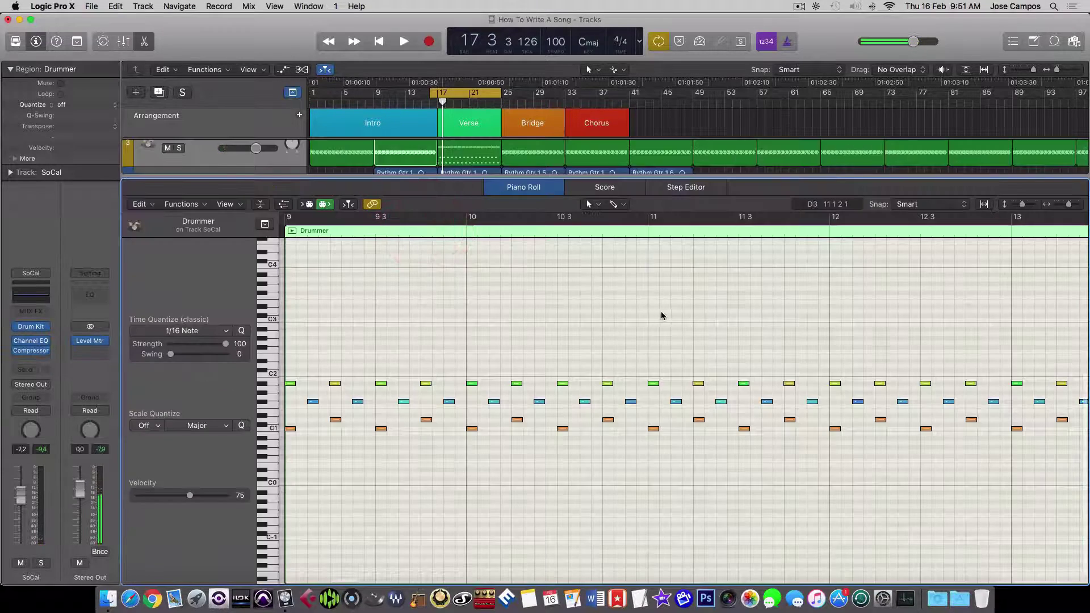
pyautogui.hscroll(5, 661, 315)
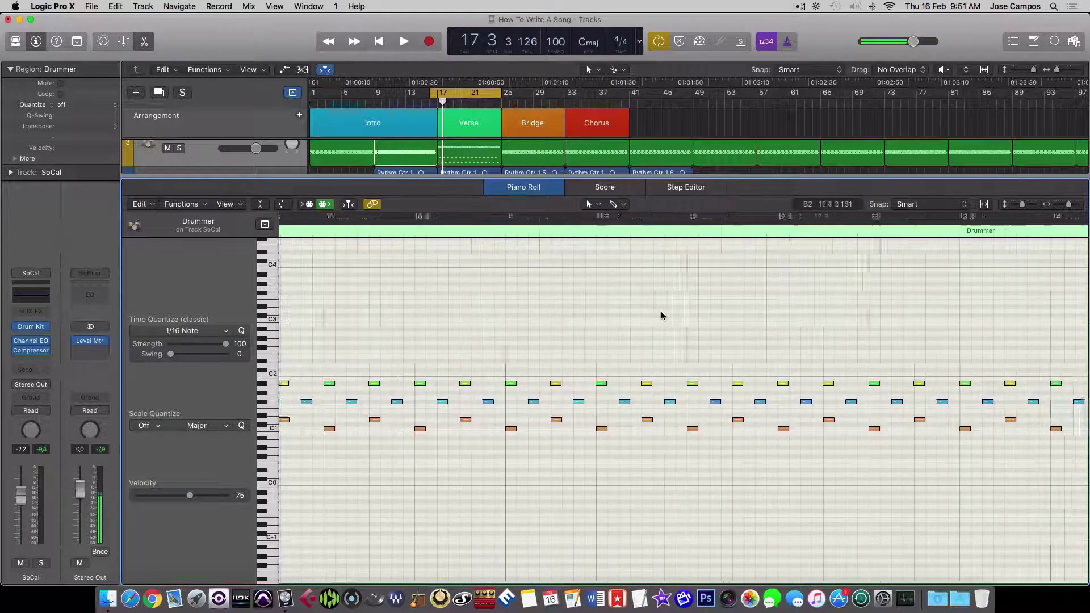
pyautogui.hscroll(2, 887, 238)
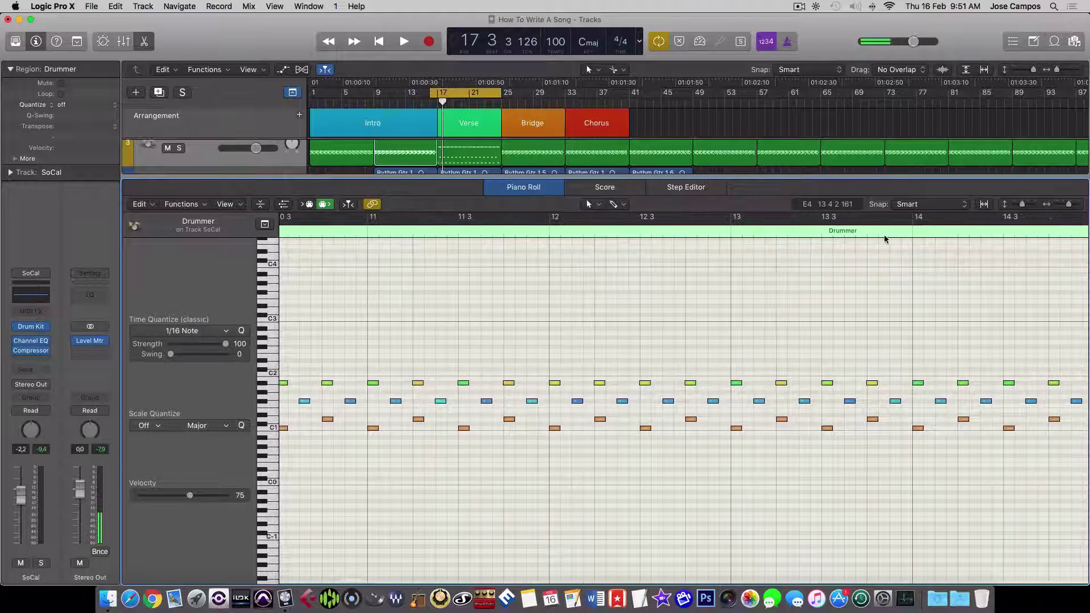
# Step: Turn off cycle mode and play the Intro's drum notes from around bar 14
pyautogui.click(463, 93)
pyautogui.click(890, 231)
pyautogui.press('space')
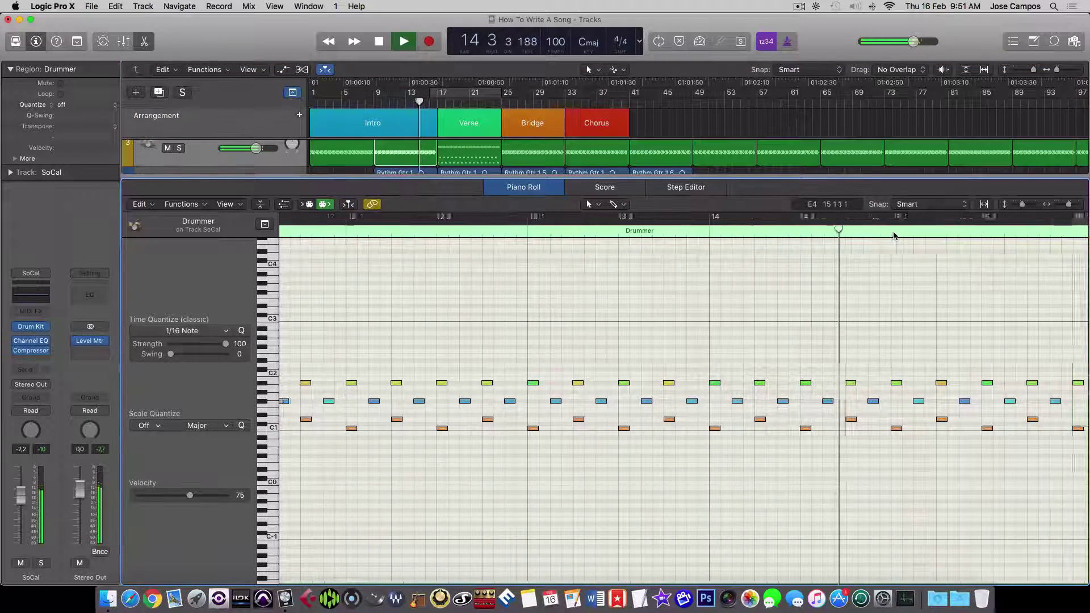
pyautogui.press('space')
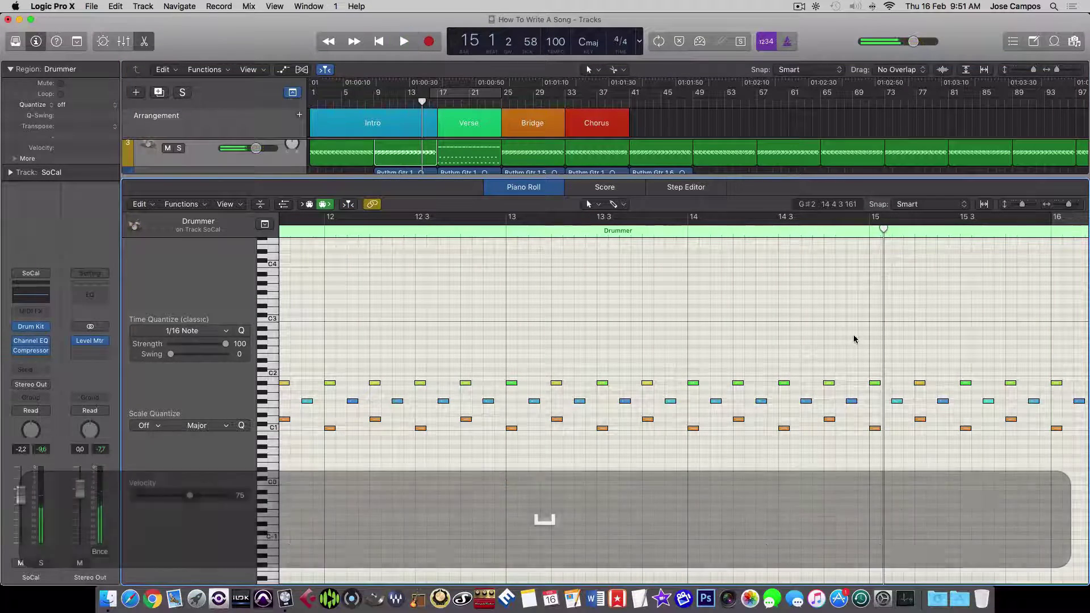
# Step: Play the end of the Intro's Drummer region from within bar 16 into the Verse
pyautogui.press('super+Left')
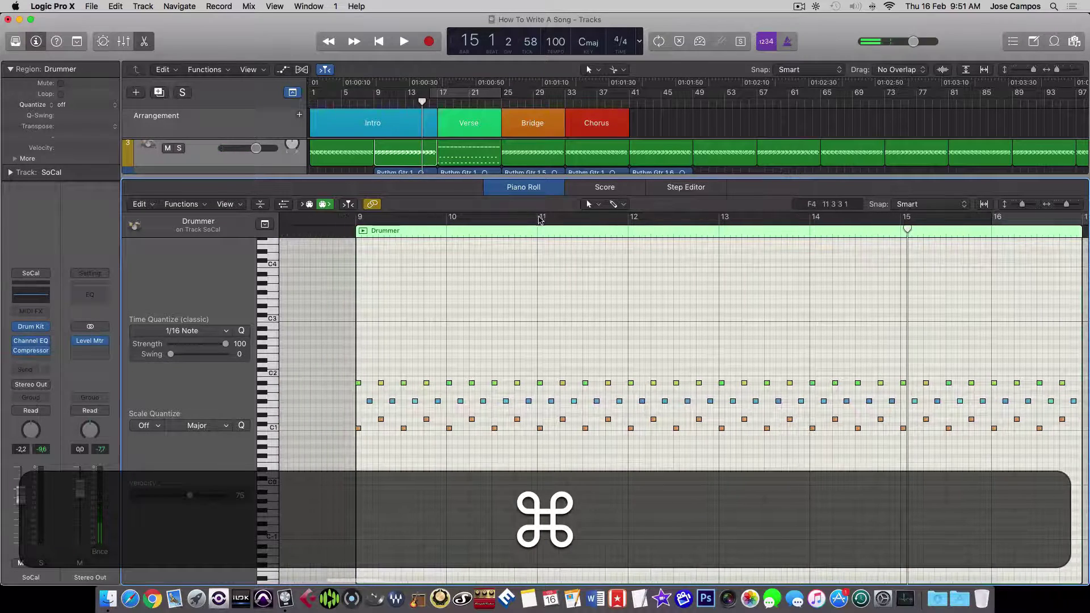
pyautogui.hscroll(5, 699, 254)
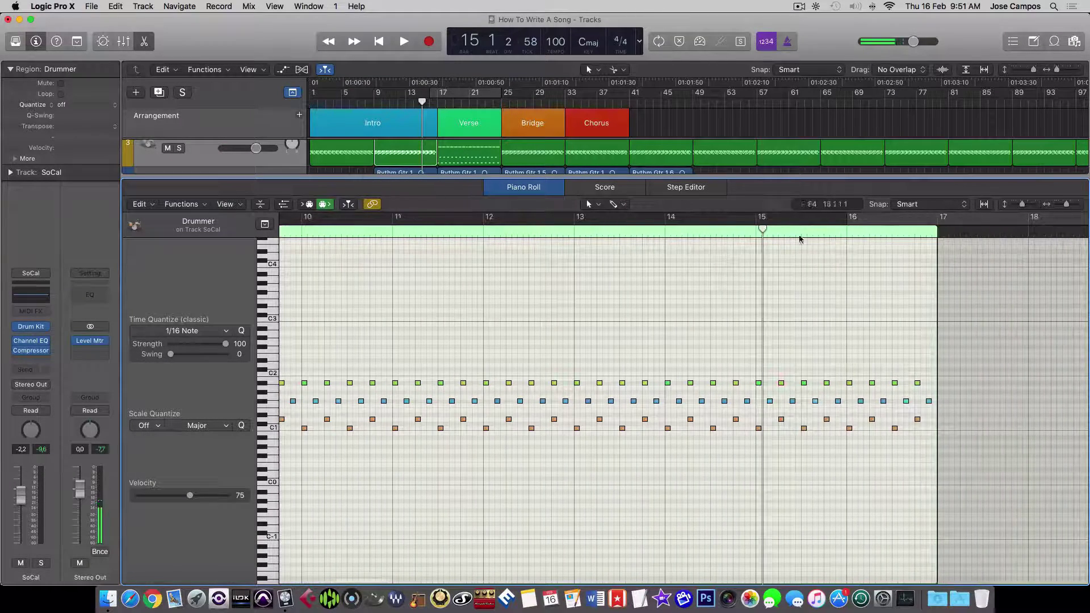
pyautogui.click(916, 235)
pyautogui.press('space')
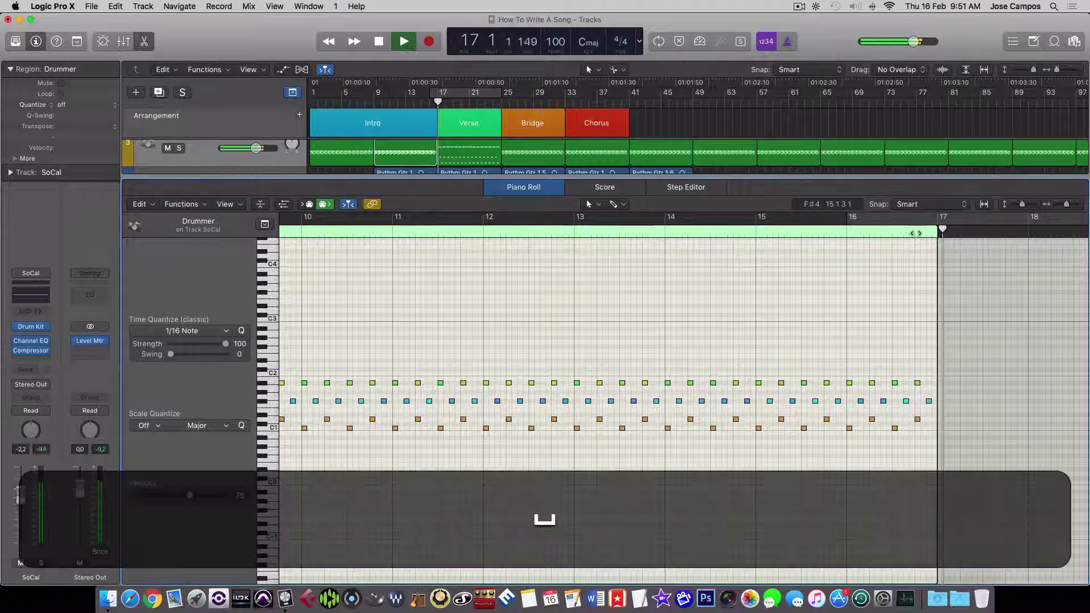
pyautogui.press('space')
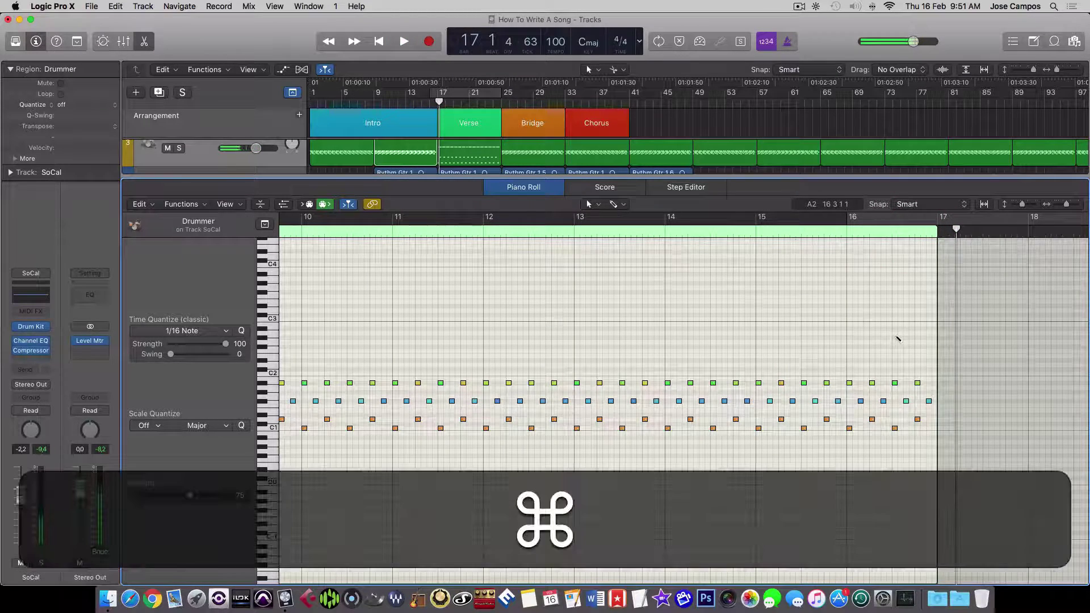
# Step: Copy the D1 note on beat 4 of bar 16 twice to fill the end of the Intro's Drummer region
pyautogui.press('super+Right')
pyautogui.press('super+Right')
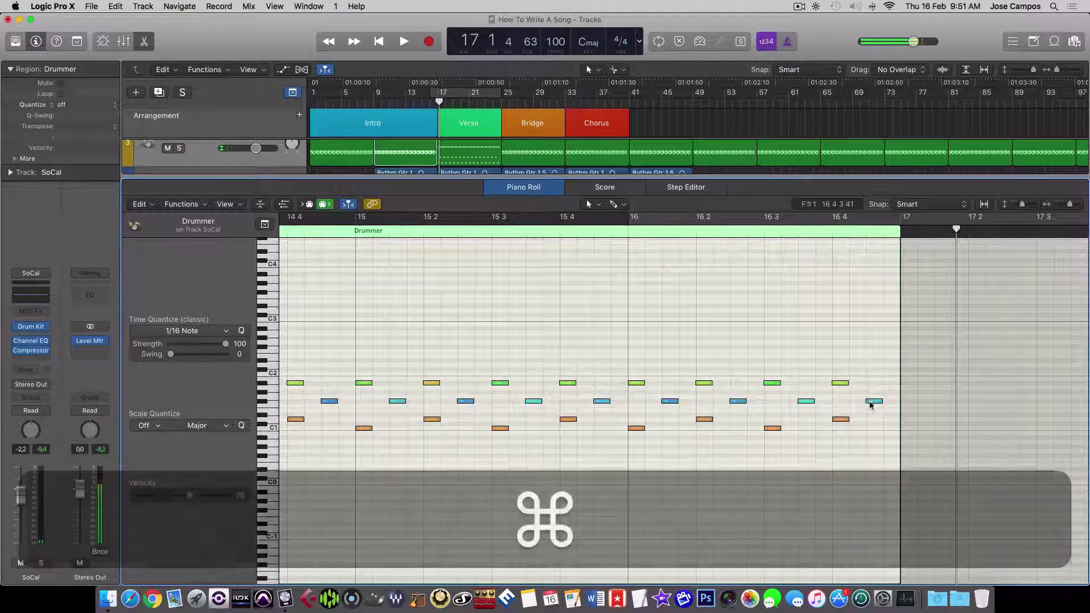
pyautogui.click(870, 402)
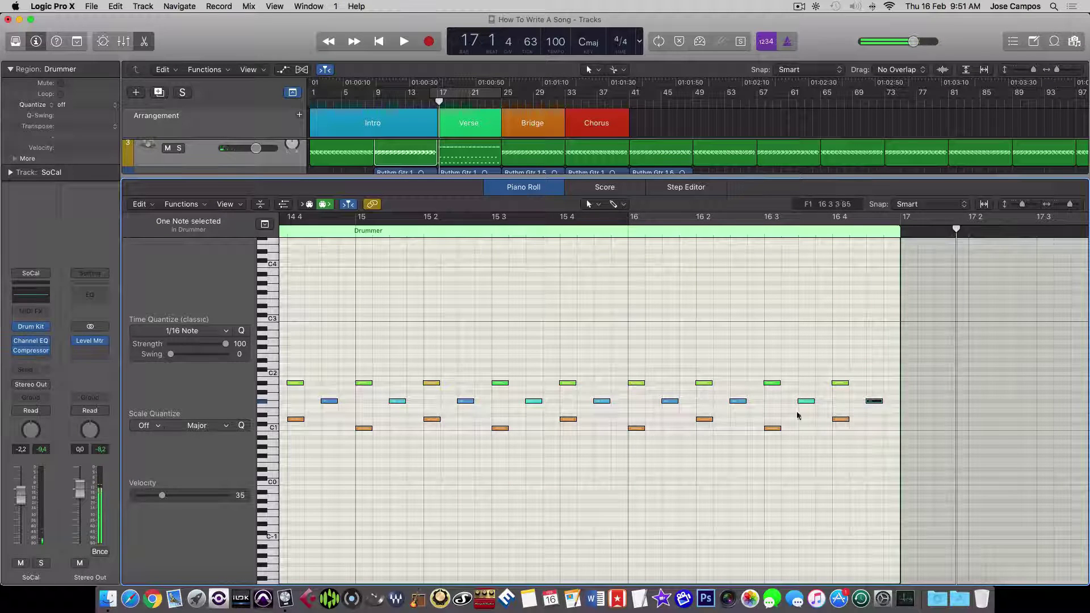
pyautogui.click(772, 428)
pyautogui.click(807, 401)
pyautogui.click(842, 419)
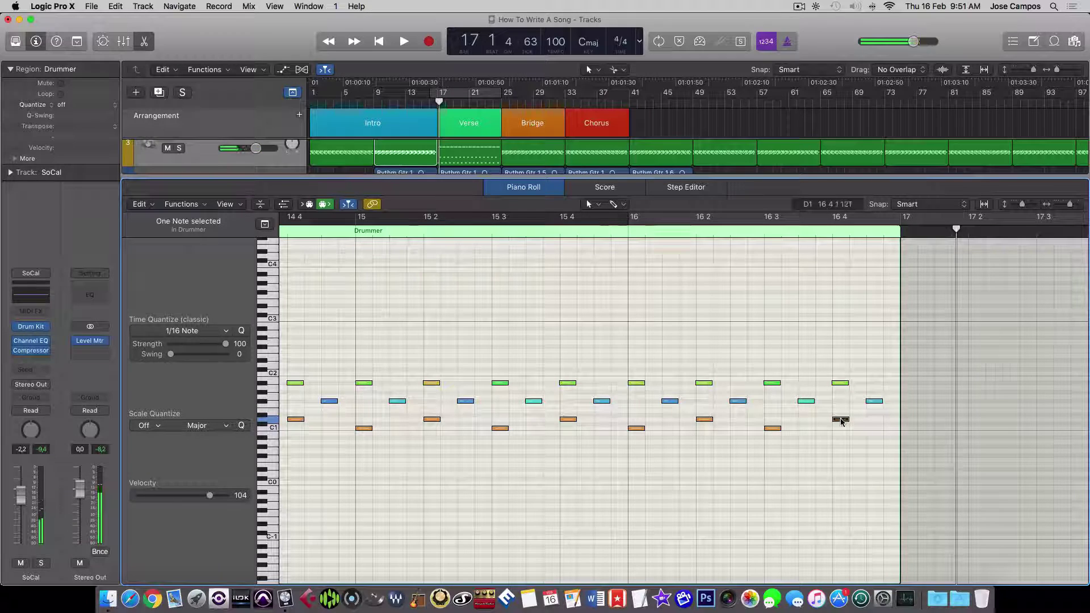
pyautogui.press('alt')
pyautogui.moveTo(842, 421); pyautogui.dragTo(876, 422)
pyautogui.moveTo(876, 421); pyautogui.dragTo(892, 420)
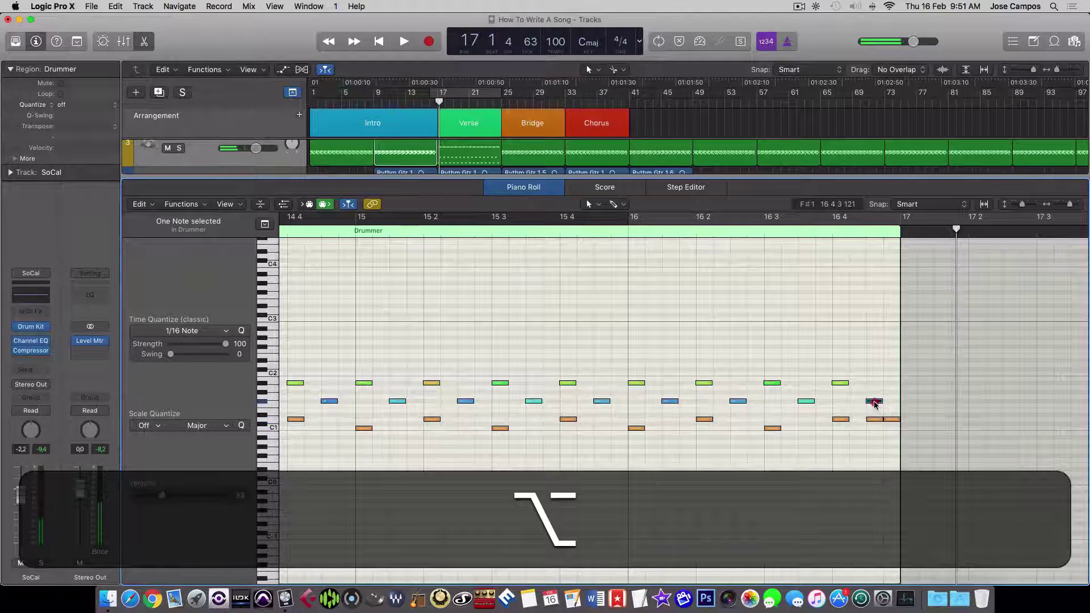
# Step: Delete the last F#1 note in bar 16 and play the transition into the Verse
pyautogui.click(875, 402)
pyautogui.press('BackSpace')
pyautogui.scroll(-1, 757, 235)
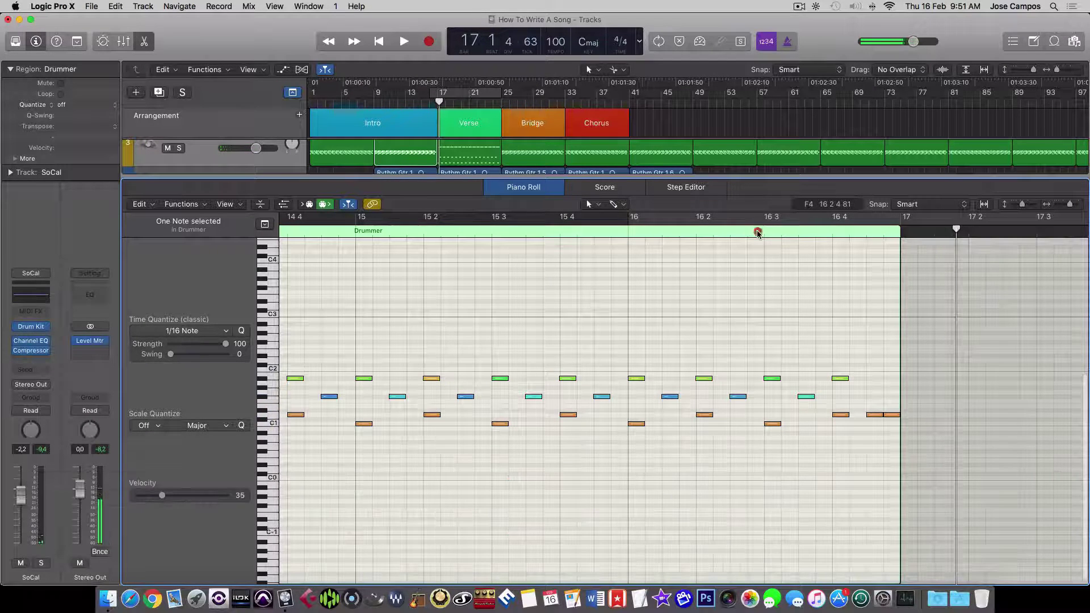
pyautogui.click(757, 232)
pyautogui.press('space')
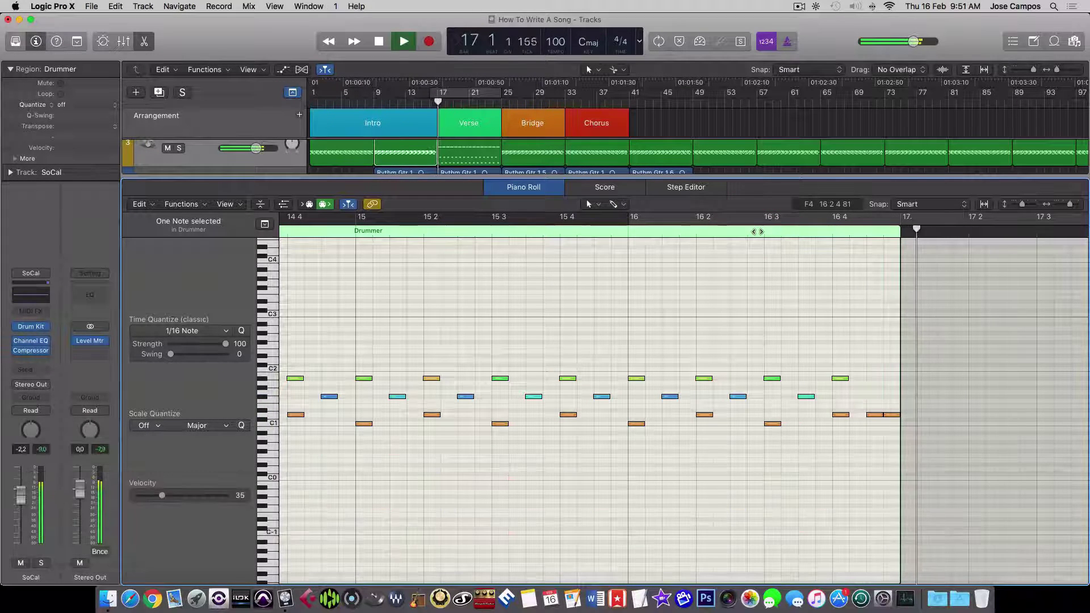
pyautogui.press('space')
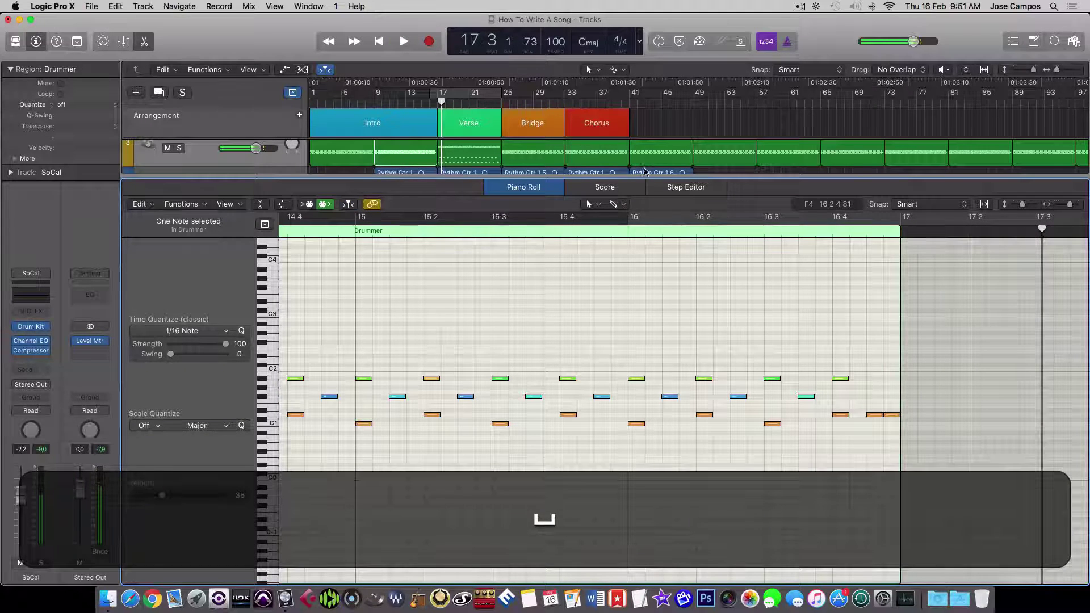
# Step: Open the Verse's MIDI Drummer region, starting at bar 17, in the Piano Roll
pyautogui.press('e')
pyautogui.click(471, 233)
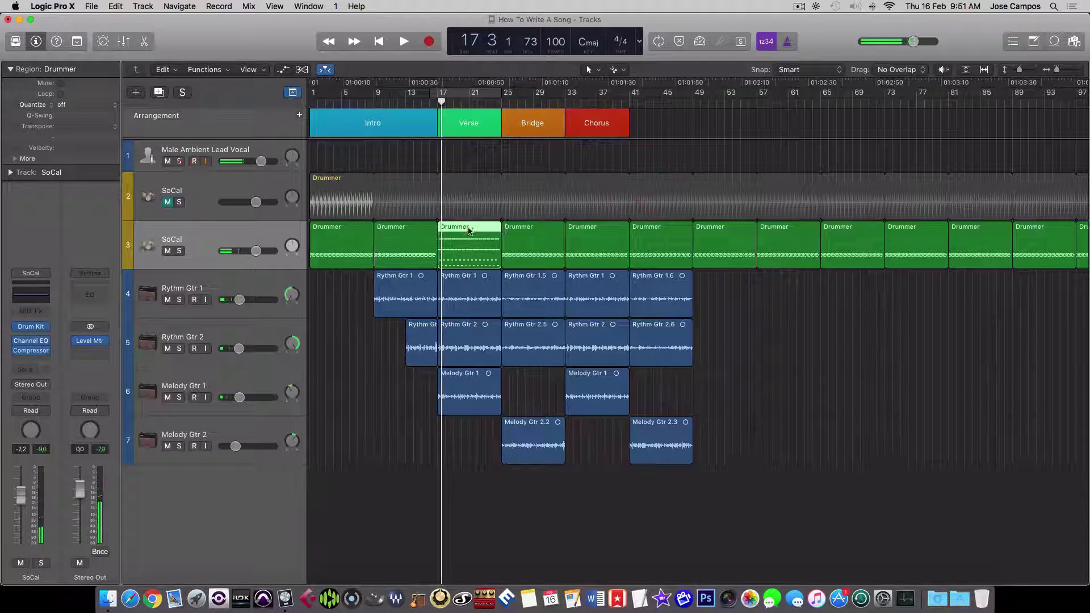
pyautogui.press('e')
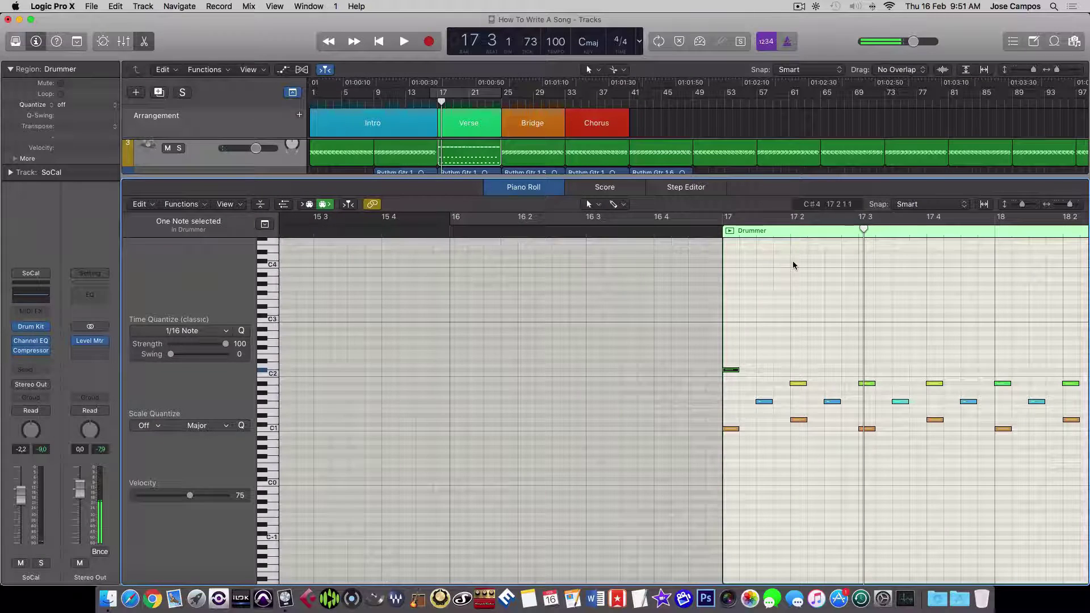
pyautogui.hscroll(10, 816, 274)
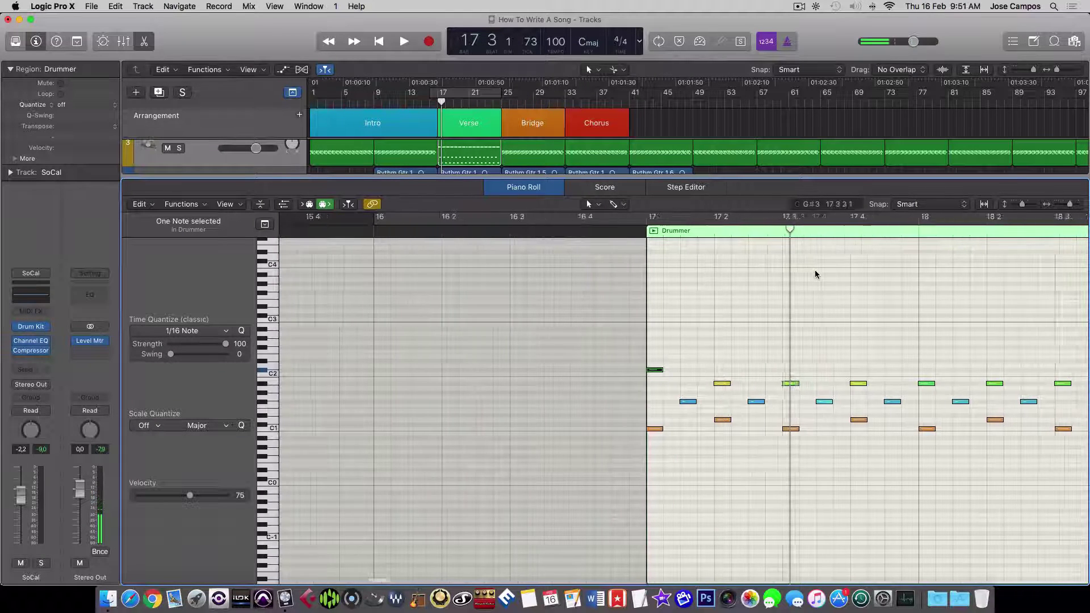
pyautogui.hscroll(4, 815, 274)
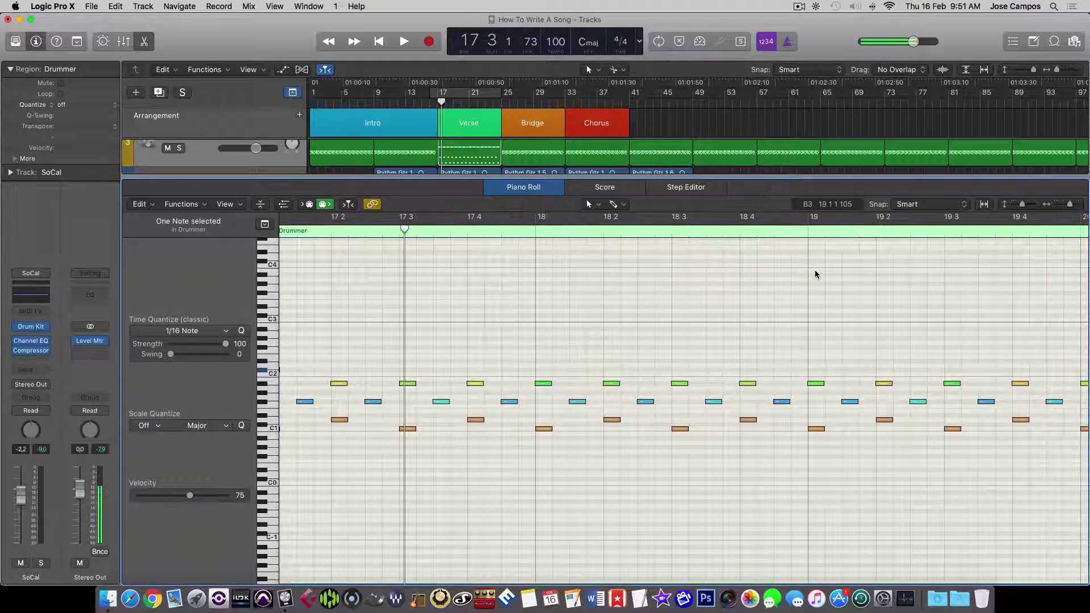
# Step: Raise all of the Verse region's A#1 notes together to a pitch between C2 and C3 and play the change
pyautogui.press('super+Left')
pyautogui.press('super+Left')
pyautogui.press('super+Left')
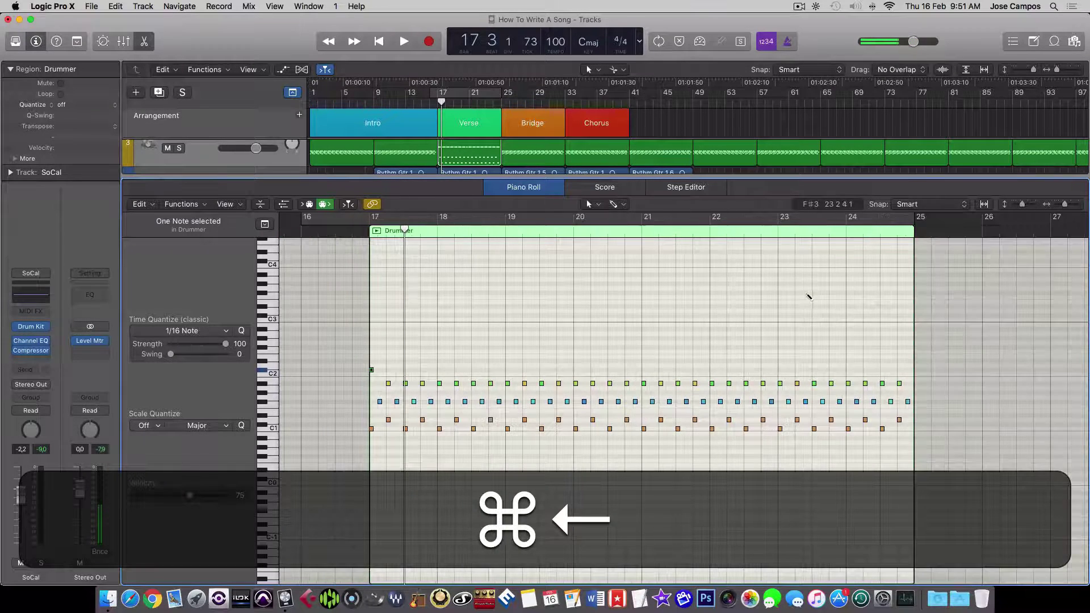
pyautogui.moveTo(379, 383); pyautogui.dragTo(914, 395)
pyautogui.press('super+Right')
pyautogui.press('super+Right')
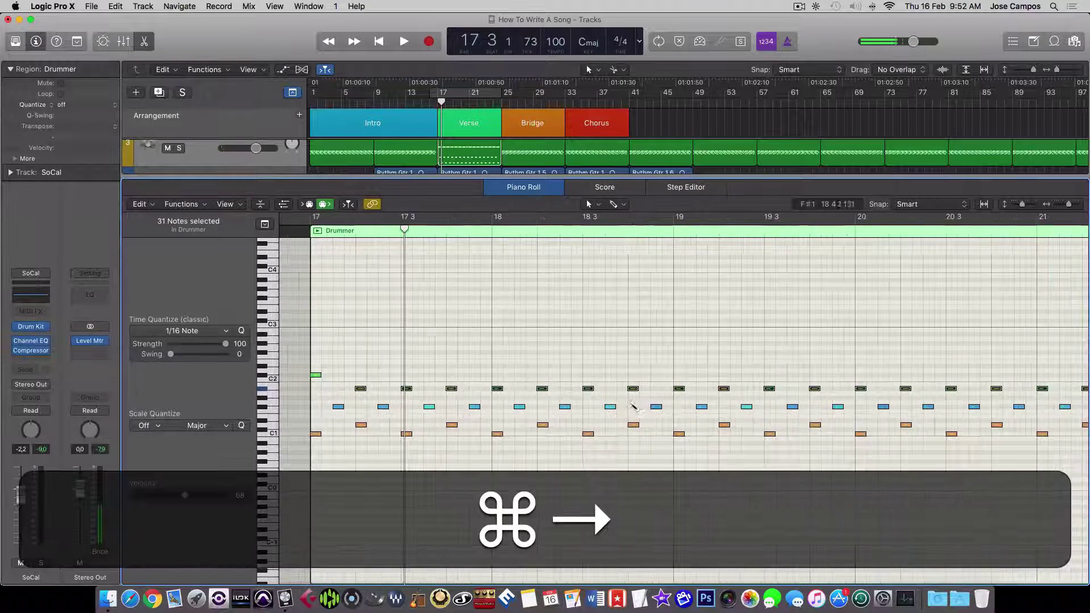
pyautogui.moveTo(343, 386); pyautogui.dragTo(345, 361)
pyautogui.scroll(-1, 370, 377)
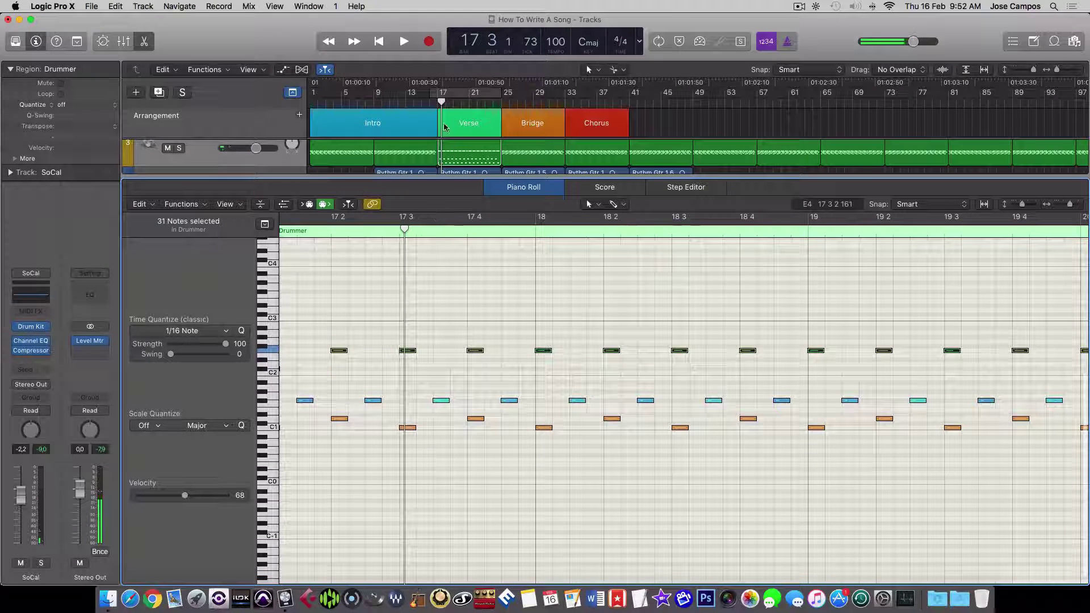
pyautogui.press('space')
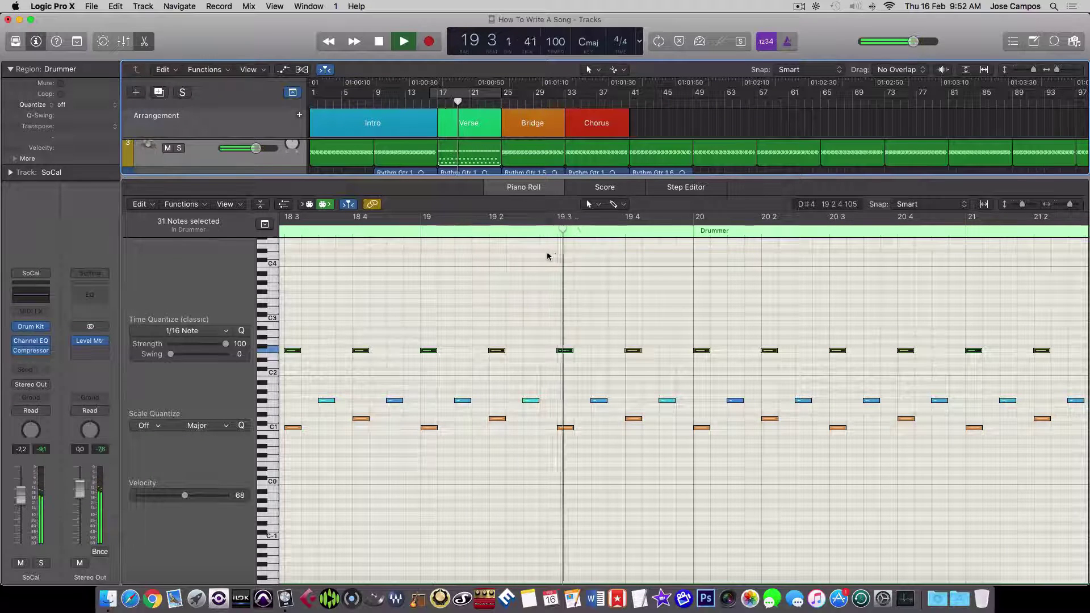
pyautogui.press('space')
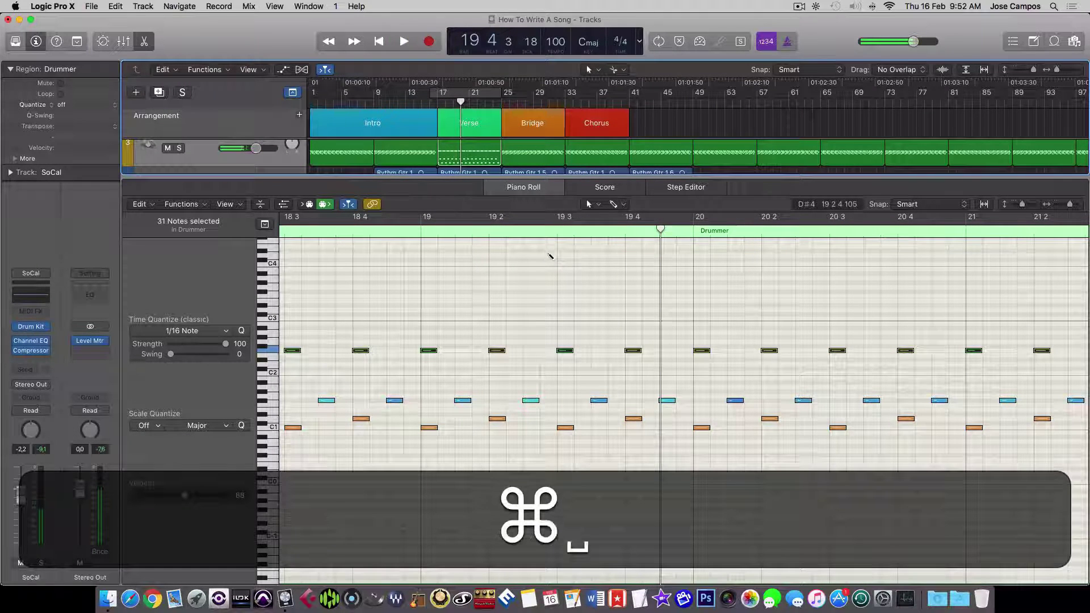
# Step: Deselect the notes, turn on cycle mode, and set the cycle range to start at bar 17 with the Verse
pyautogui.press('super+Left')
pyautogui.keyDown('super'); pyautogui.click(601, 306); pyautogui.keyUp('super')
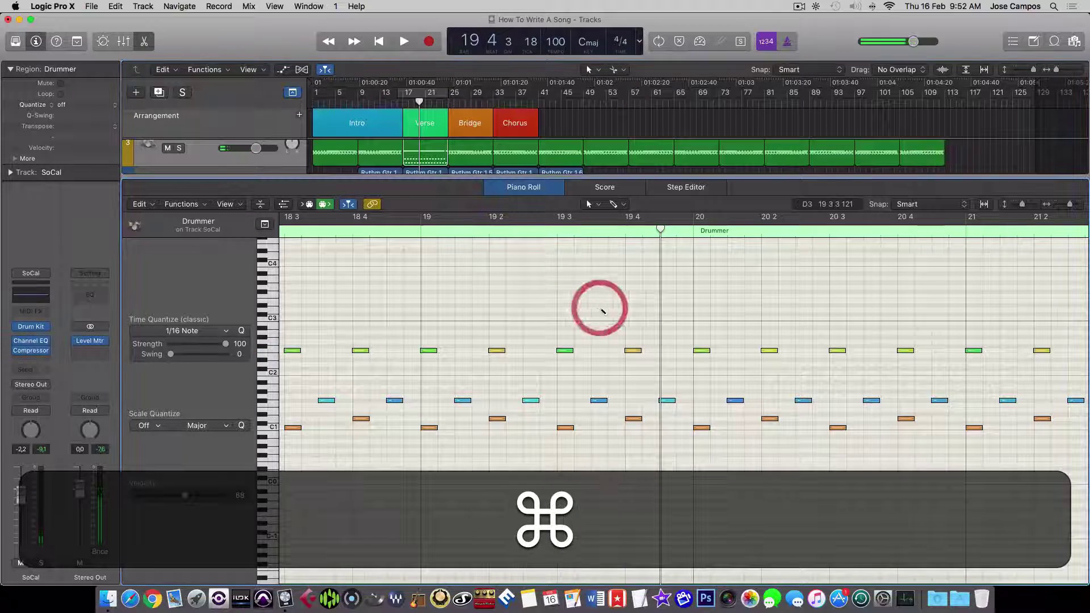
pyautogui.press('super+Left')
pyautogui.hscroll(-5, 475, 368)
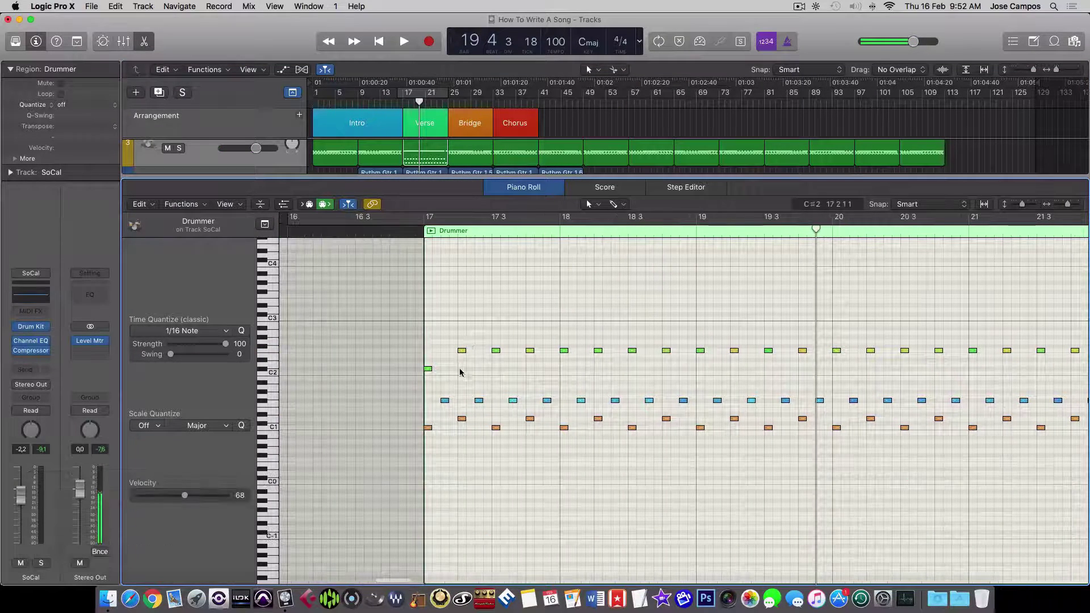
pyautogui.scroll(-1, 439, 310)
pyautogui.click(433, 94)
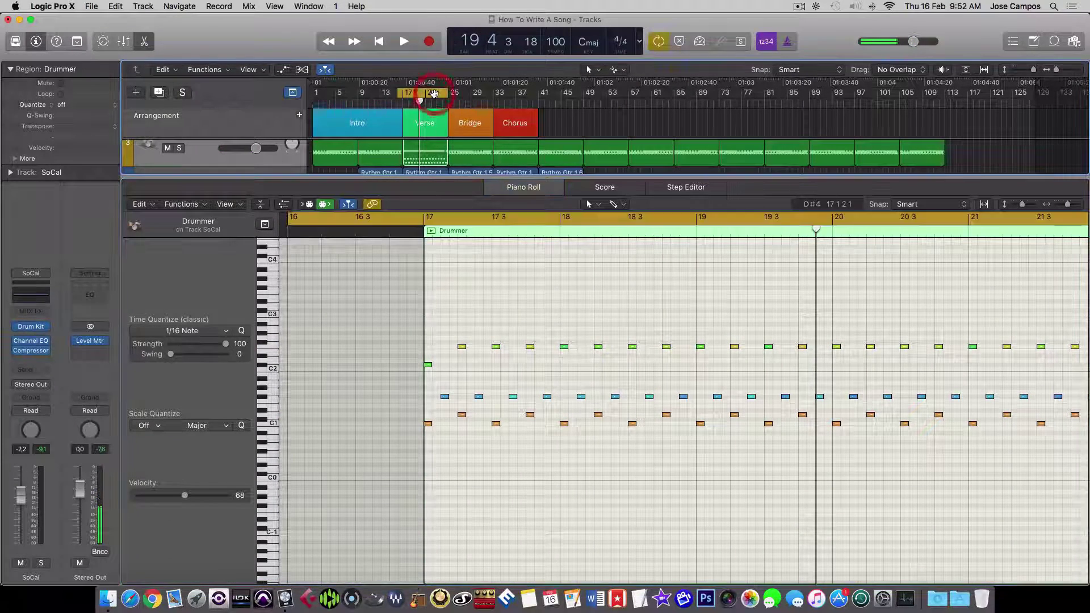
pyautogui.moveTo(401, 92); pyautogui.dragTo(414, 97)
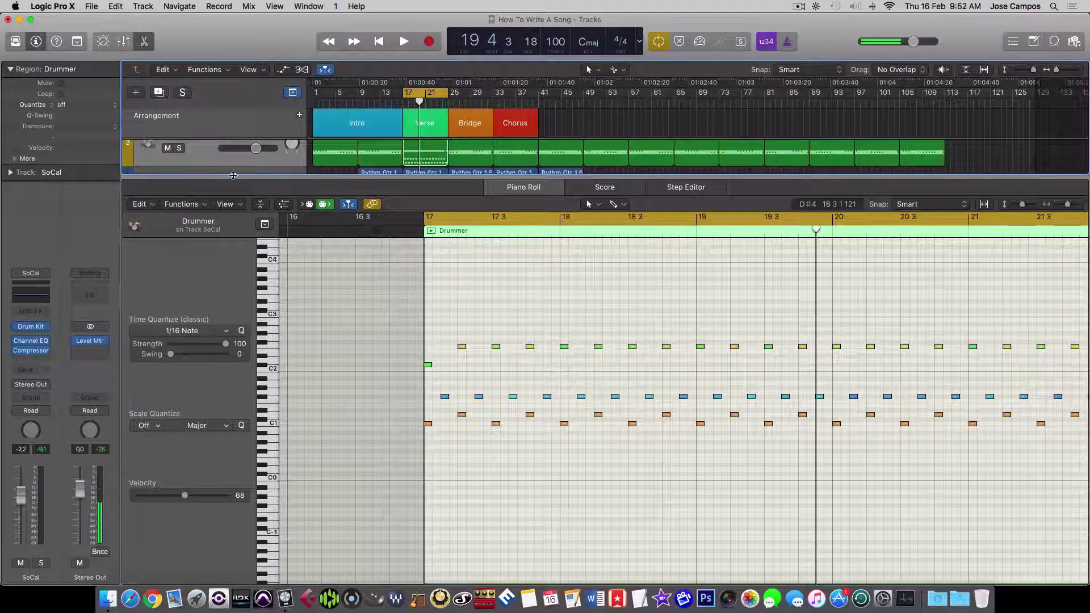
# Step: Solo the MIDI SoCal drum track and play the beginning of the Verse
pyautogui.click(180, 149)
pyautogui.press('space')
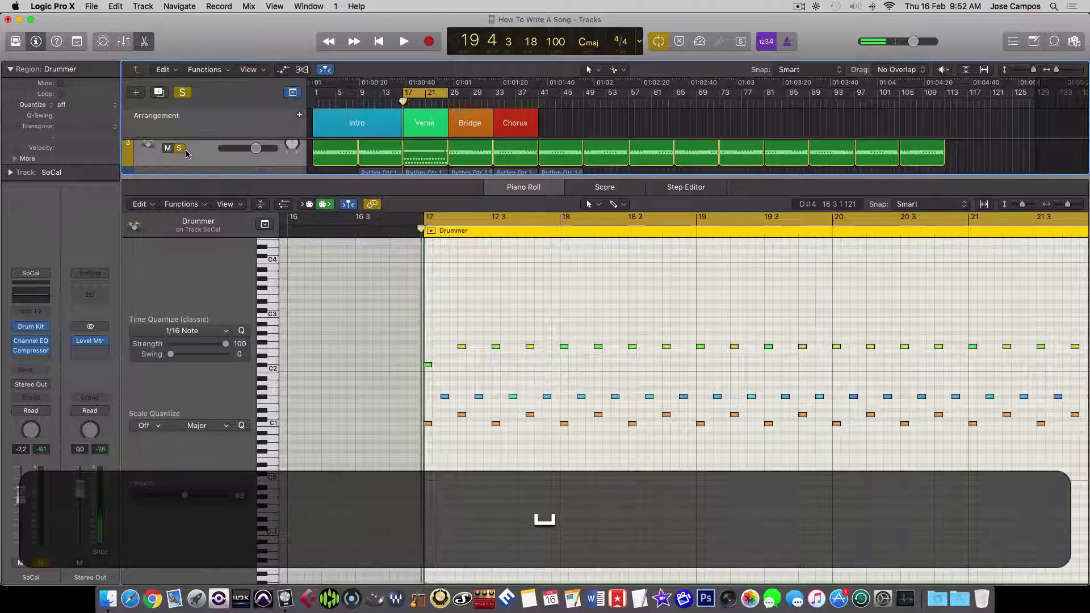
pyautogui.press('space')
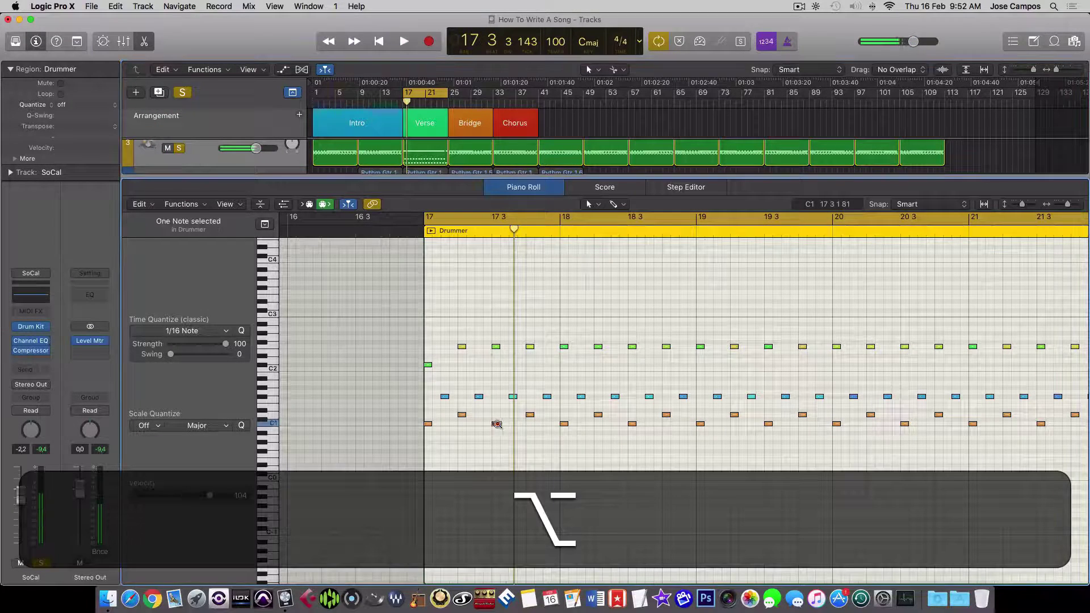
# Step: Copy the C1 note on beat 3 of bar 17 half a beat later and play the new pattern
pyautogui.moveTo(496, 425); pyautogui.dragTo(514, 424)
pyautogui.press('space')
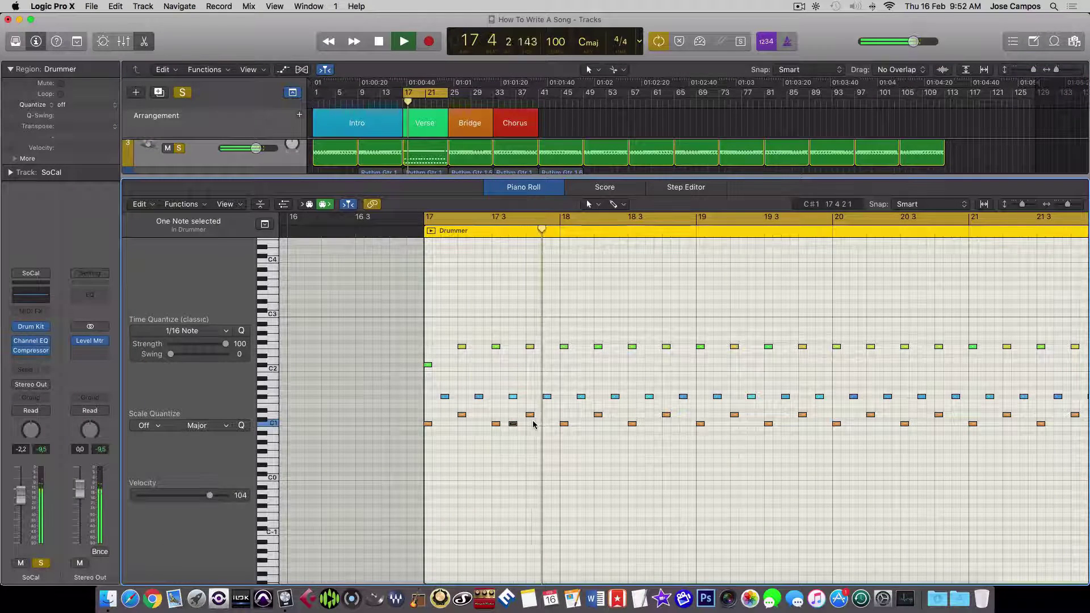
pyautogui.press('space')
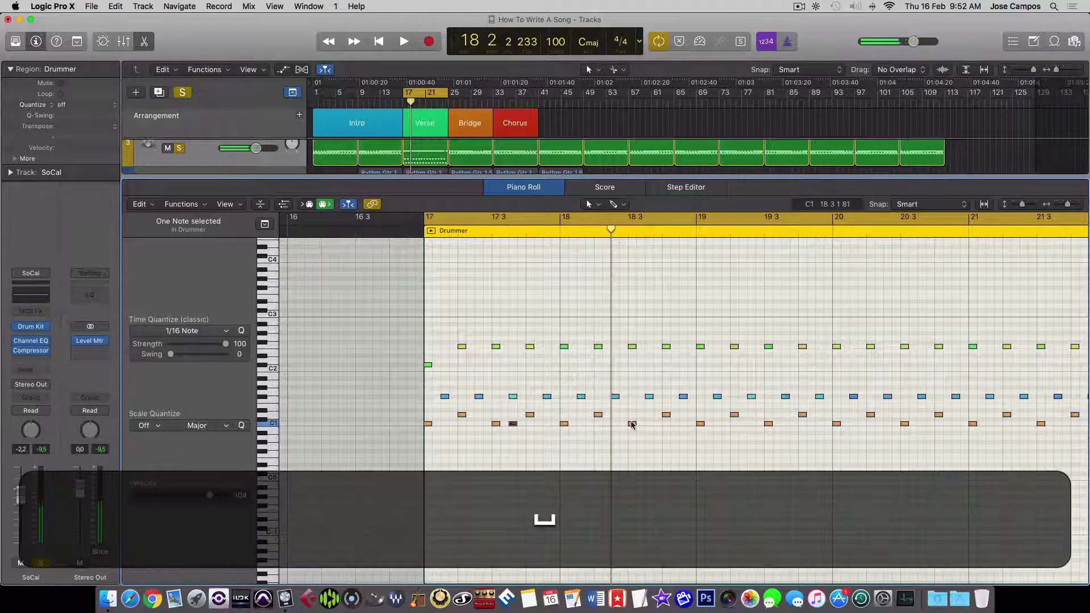
# Step: Move the C1 note on beat 3 of bar 18 half a beat earlier and play the change
pyautogui.moveTo(632, 425); pyautogui.dragTo(612, 428)
pyautogui.press('space')
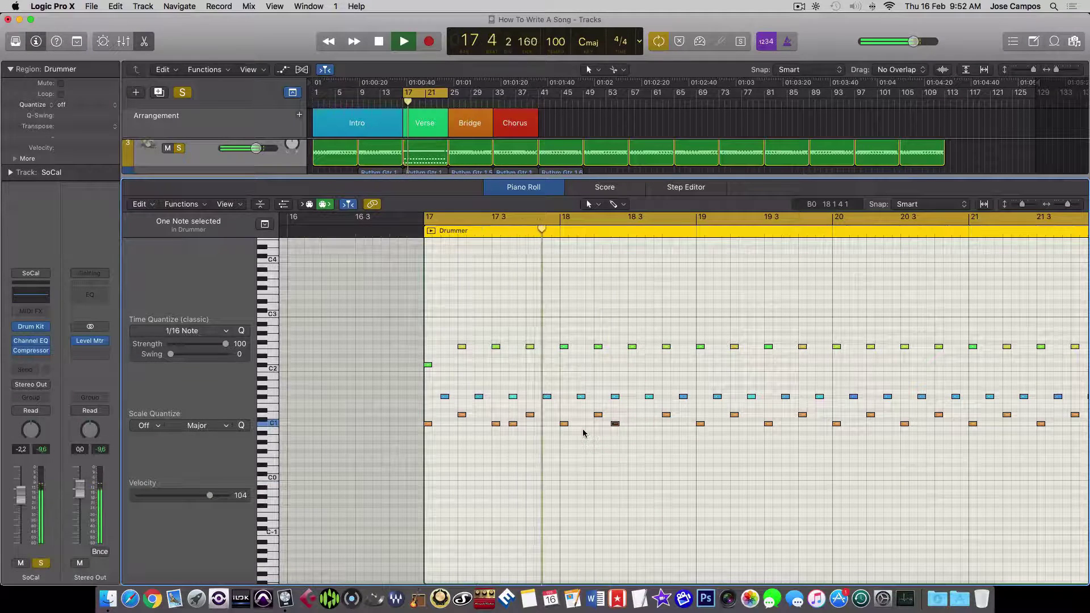
pyautogui.press('space')
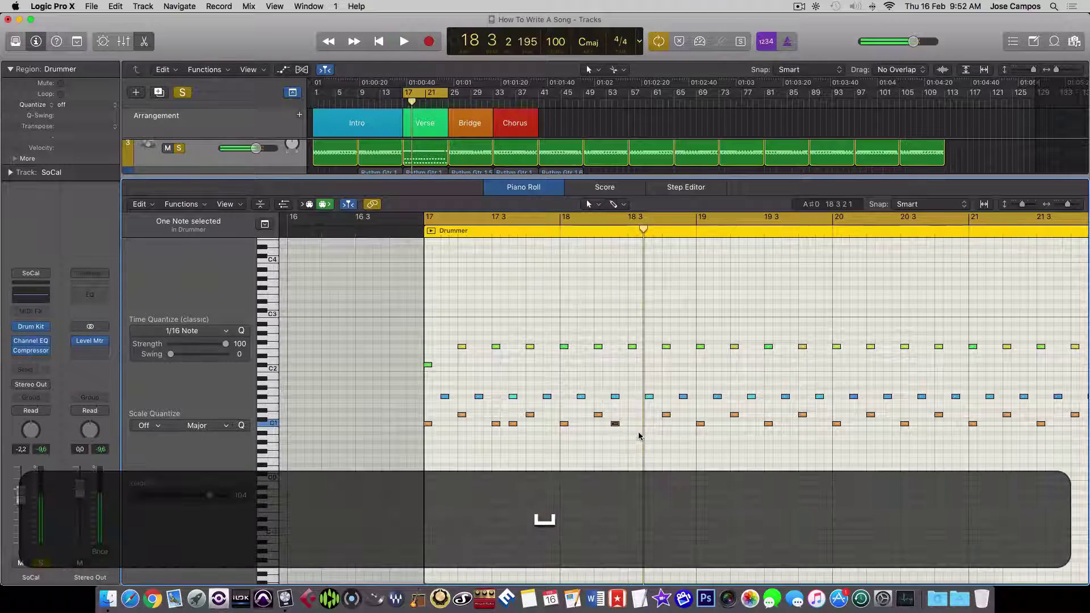
# Step: Copy the C1 note just before beat 3 of bar 18 to half a beat after beat 3, and play the groove
pyautogui.moveTo(616, 425); pyautogui.dragTo(641, 424)
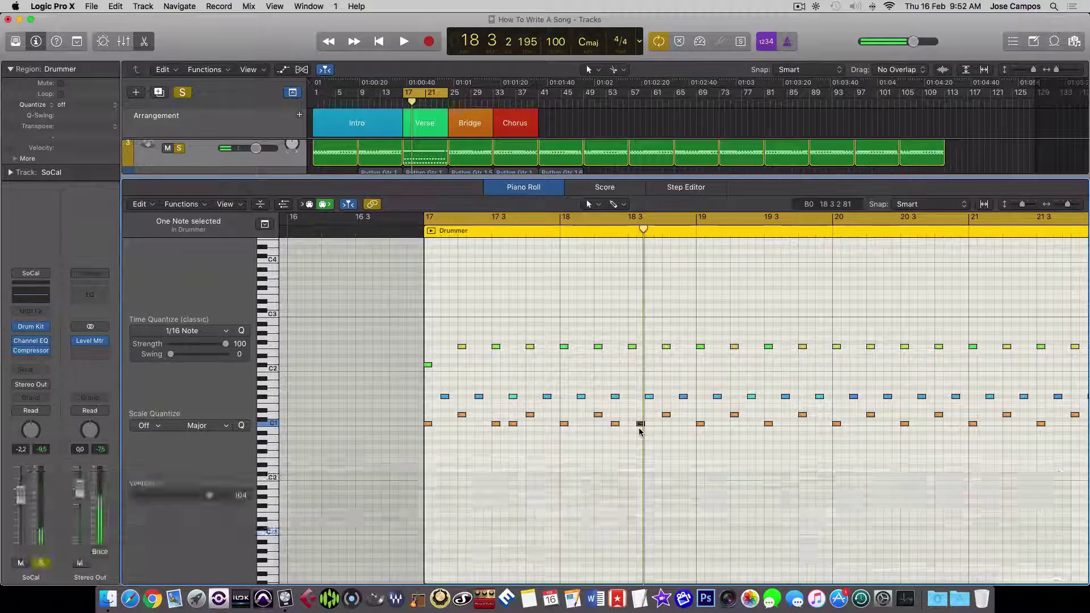
pyautogui.press('space')
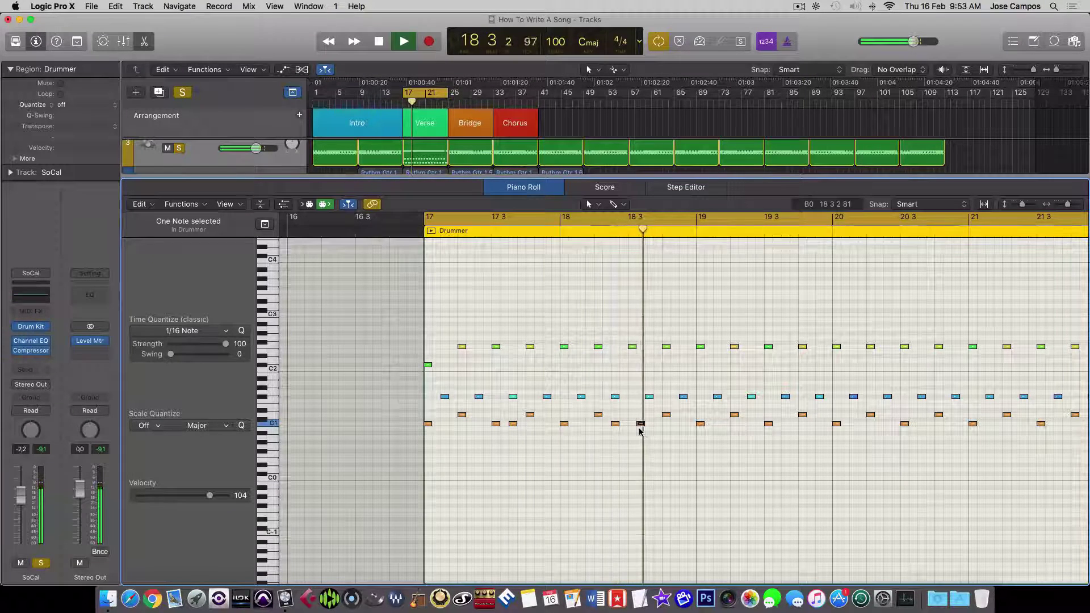
pyautogui.press('space')
pyautogui.moveTo(640, 424); pyautogui.dragTo(650, 424)
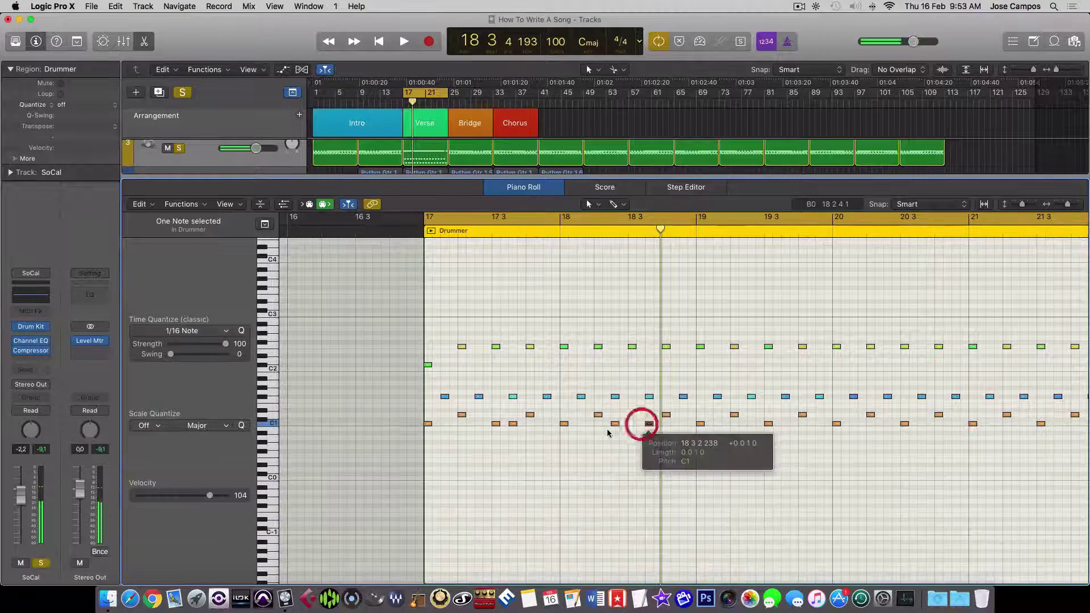
pyautogui.press('space')
pyautogui.click(647, 442)
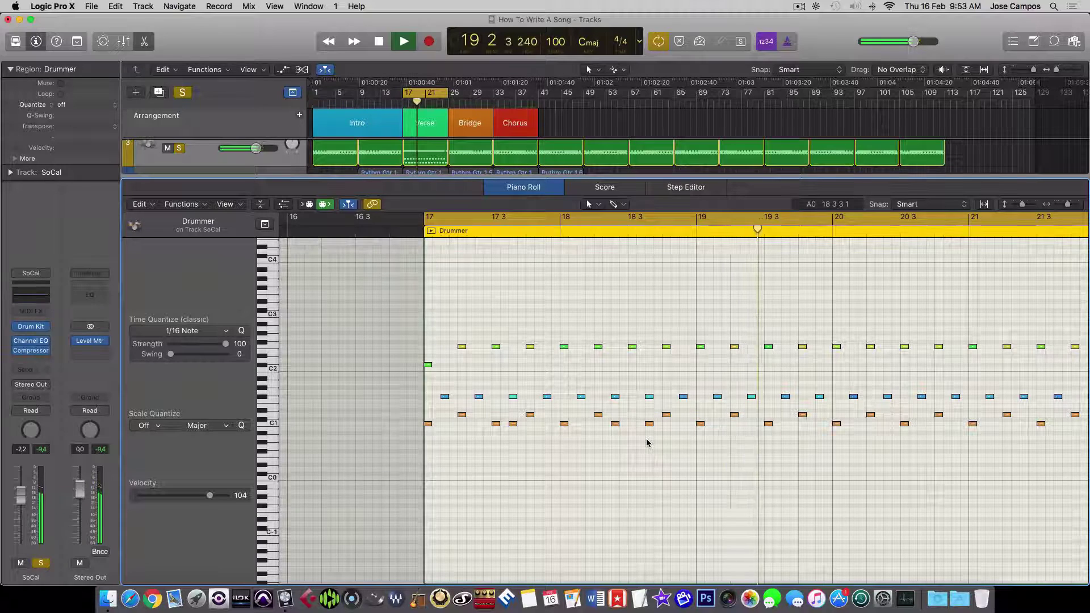
pyautogui.press('space')
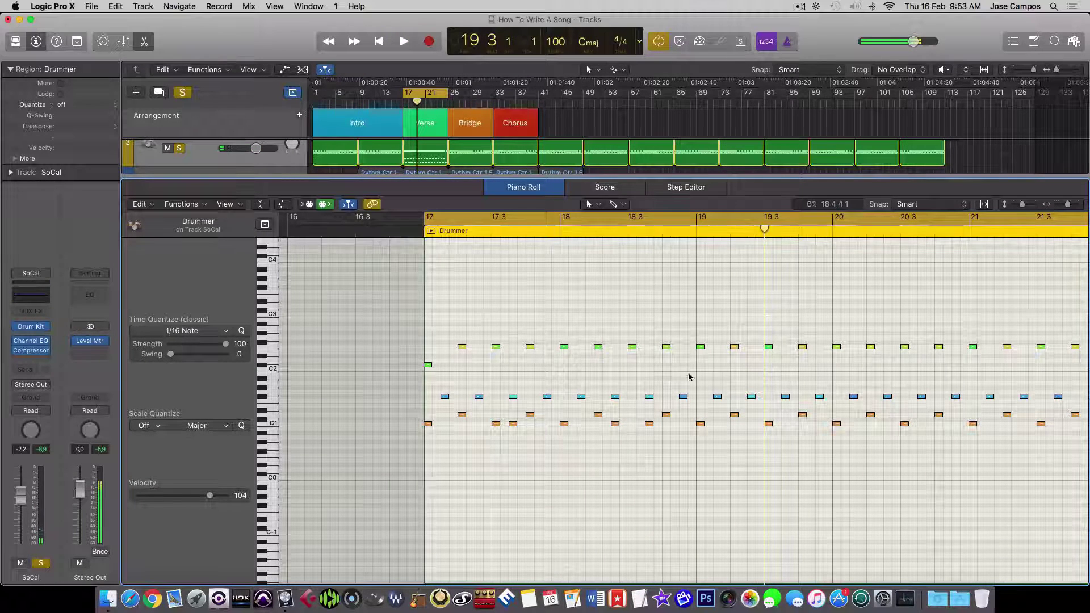
# Step: Close the Piano Roll and play the Verse's soloed Drummer region in the Tracks area
pyautogui.scroll(-1, 734, 304)
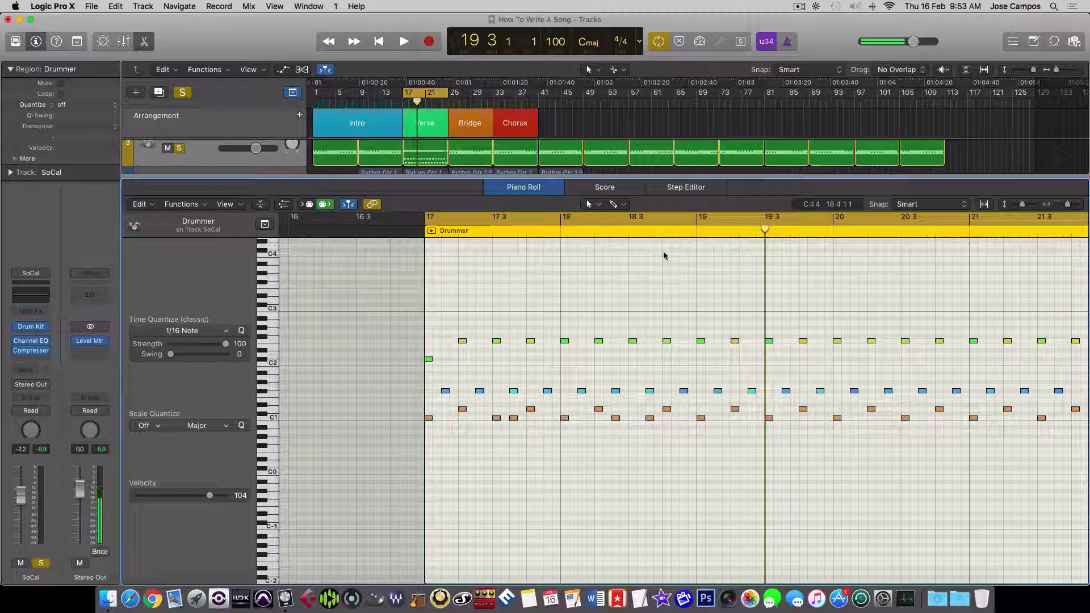
pyautogui.press('p')
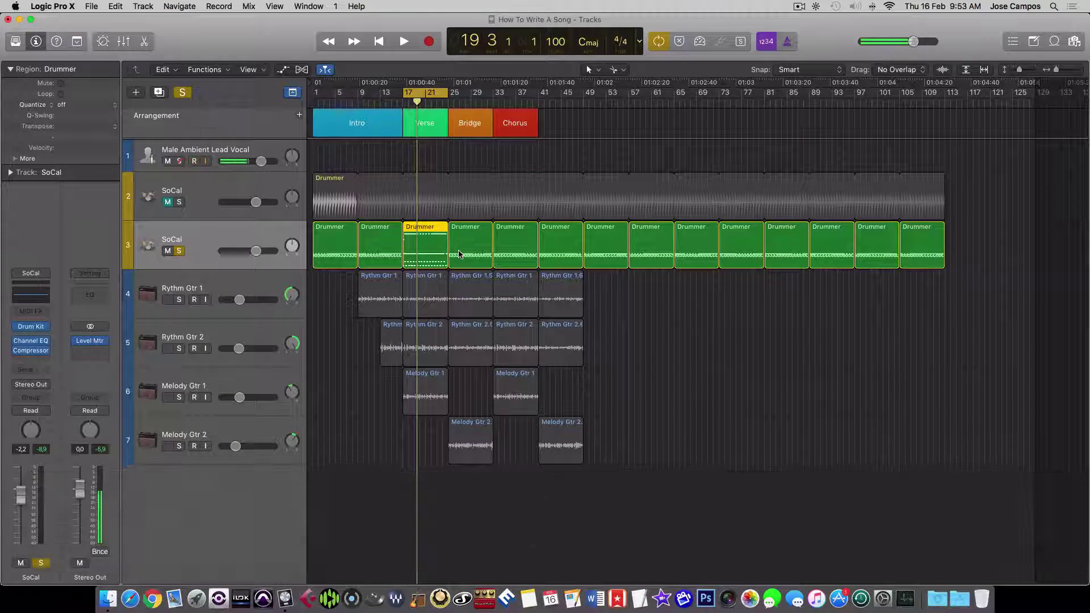
pyautogui.press('super')
pyautogui.press('super+Right')
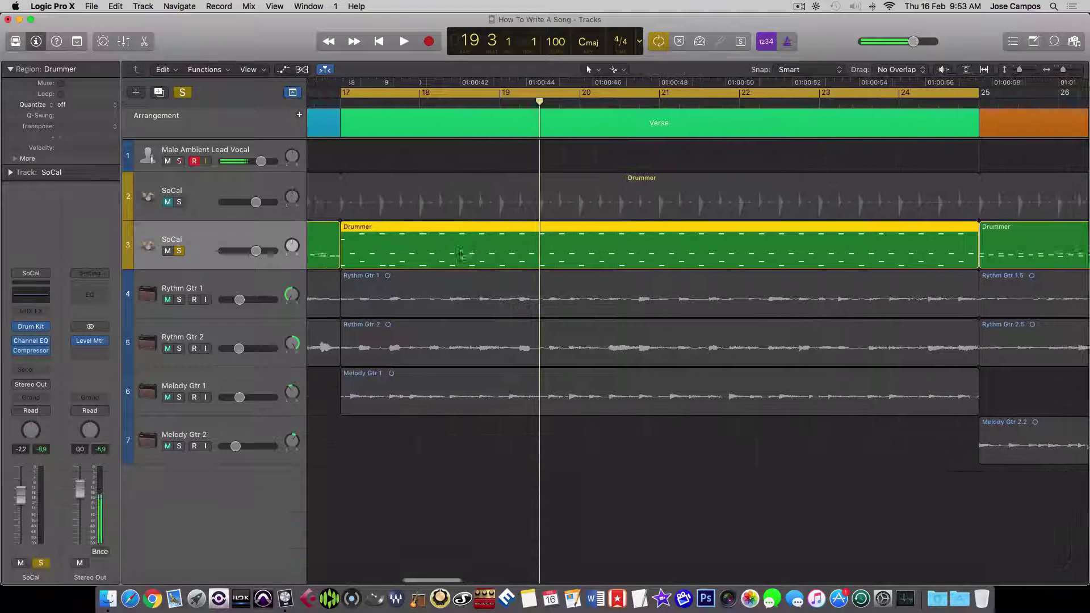
pyautogui.press('space')
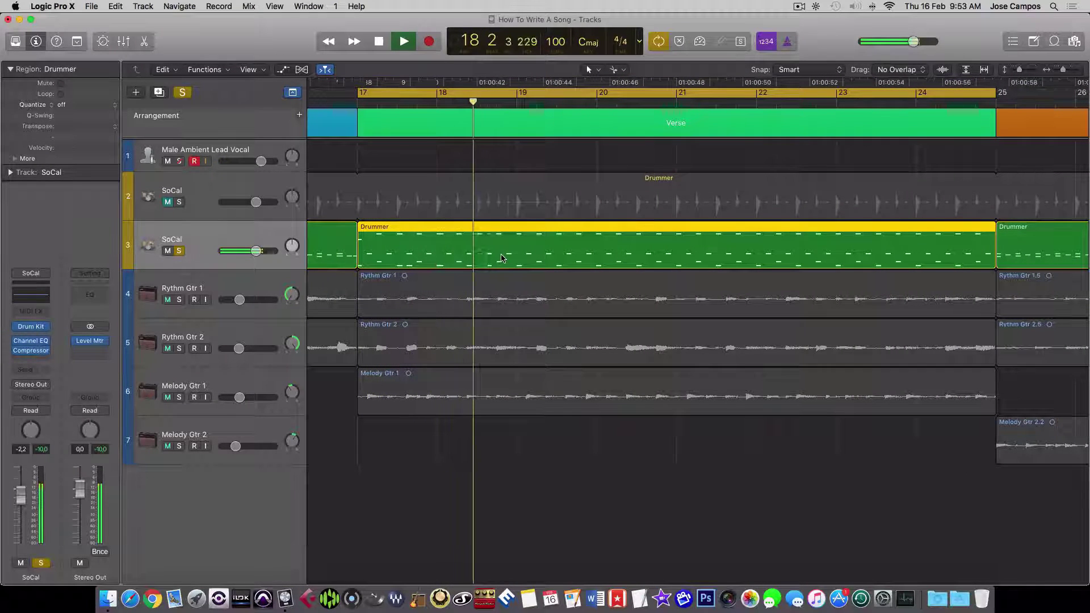
# Step: Stop playback and split the Verse's Drummer region at bar 19 with the Scissors tool, keeping notes that cross the split
pyautogui.press('space')
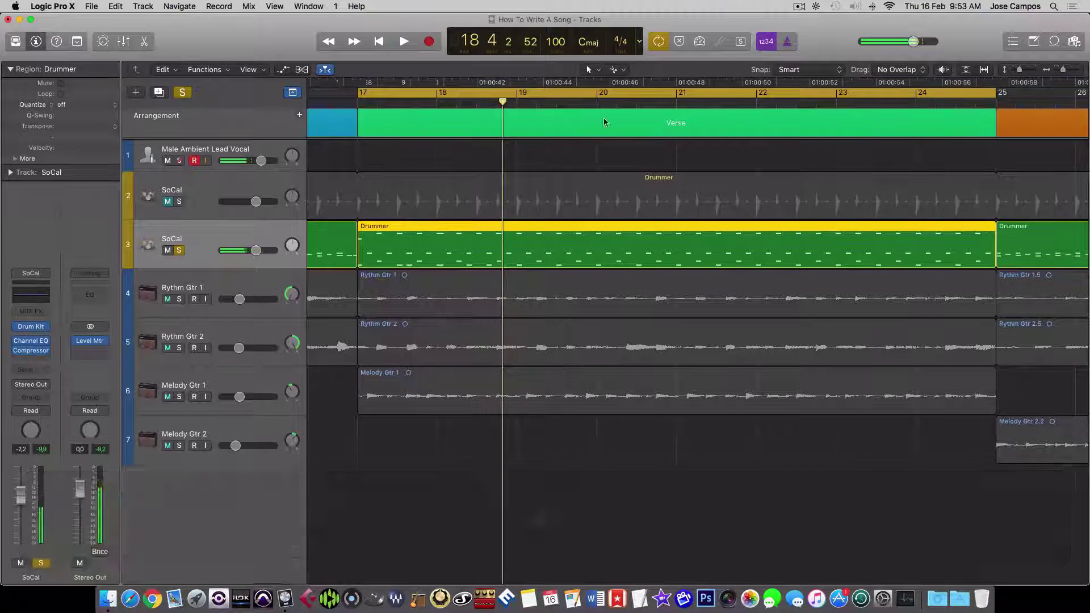
pyautogui.hscroll(-1, 613, 100)
pyautogui.click(624, 72)
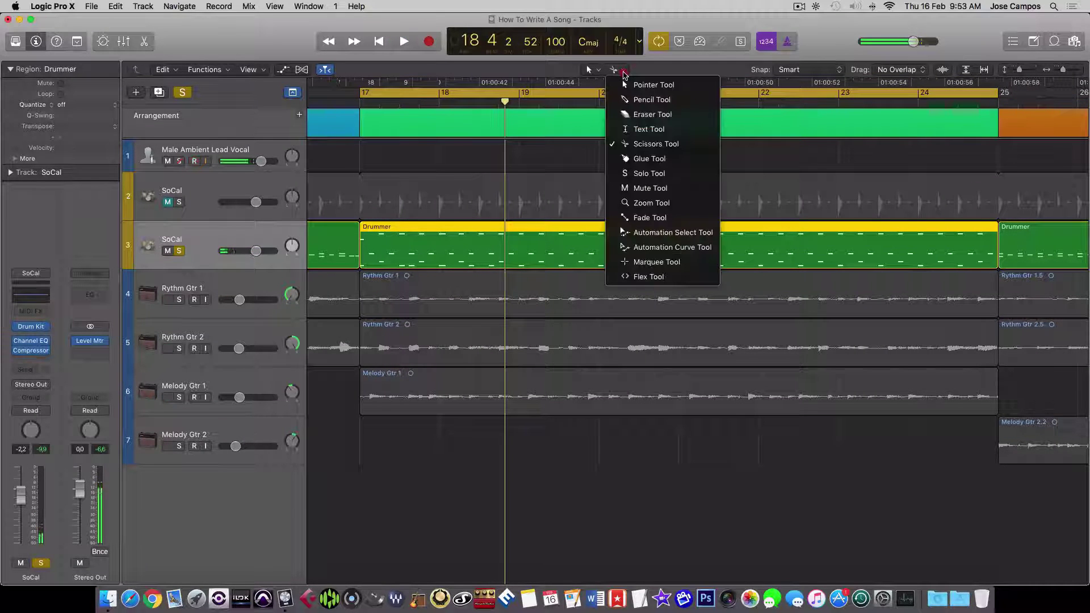
pyautogui.click(648, 143)
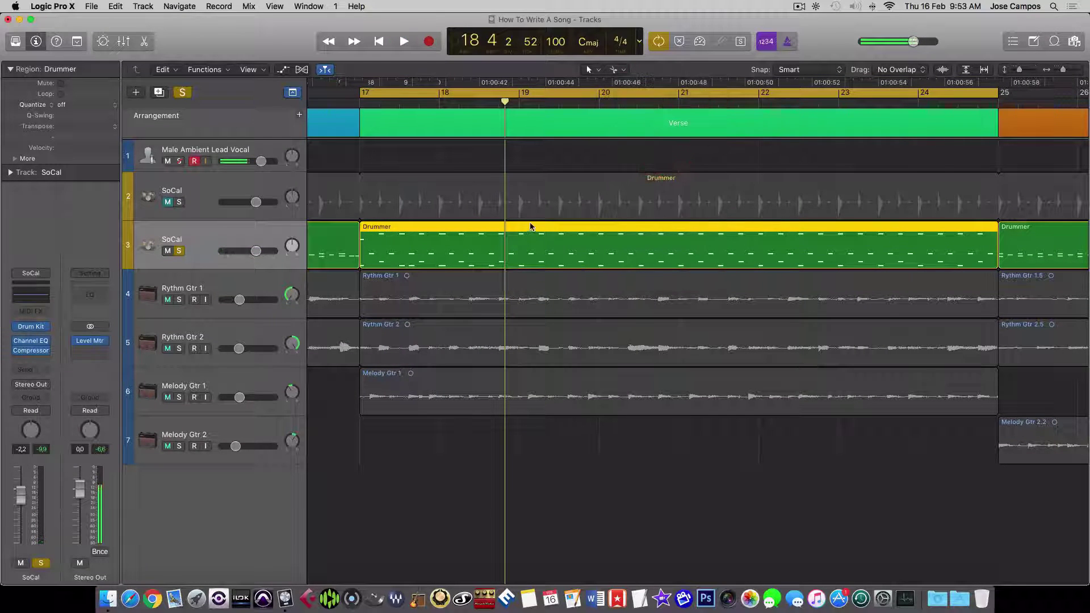
pyautogui.press('super')
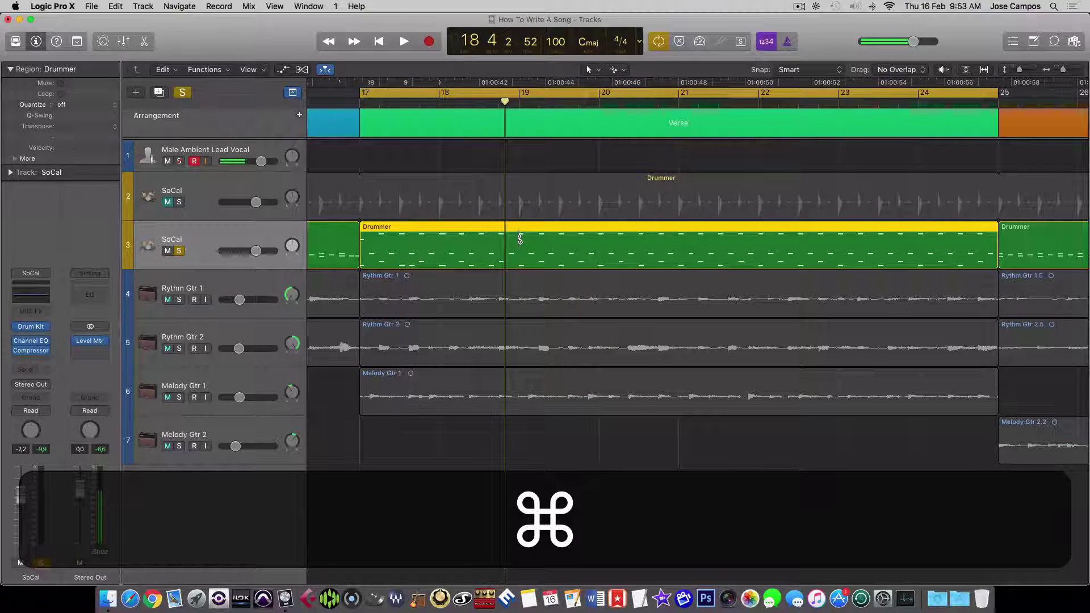
pyautogui.keyDown('super'); pyautogui.click(519, 239); pyautogui.keyUp('super')
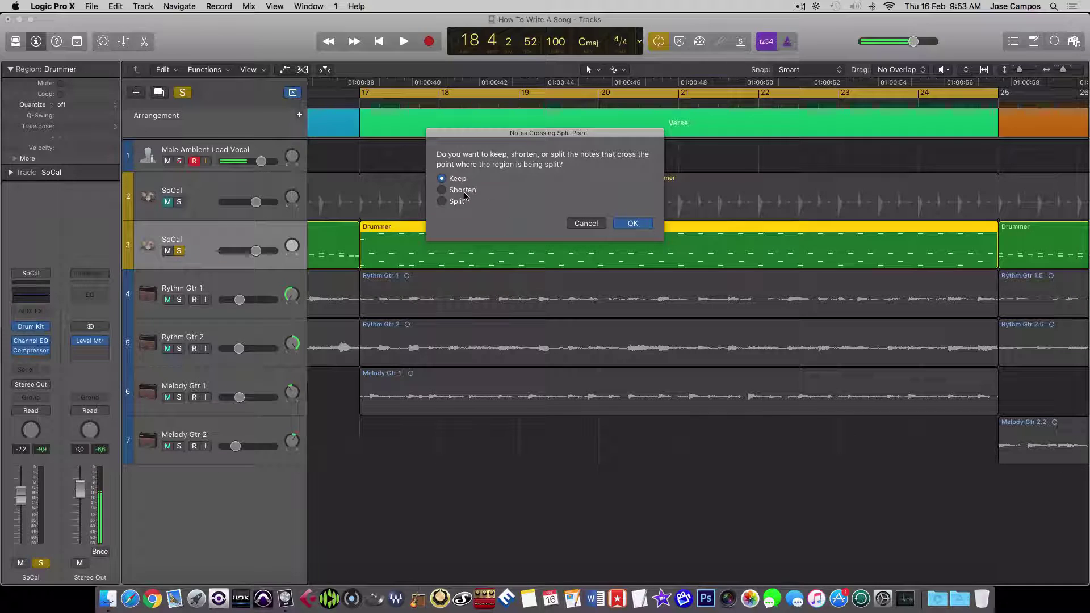
pyautogui.click(623, 227)
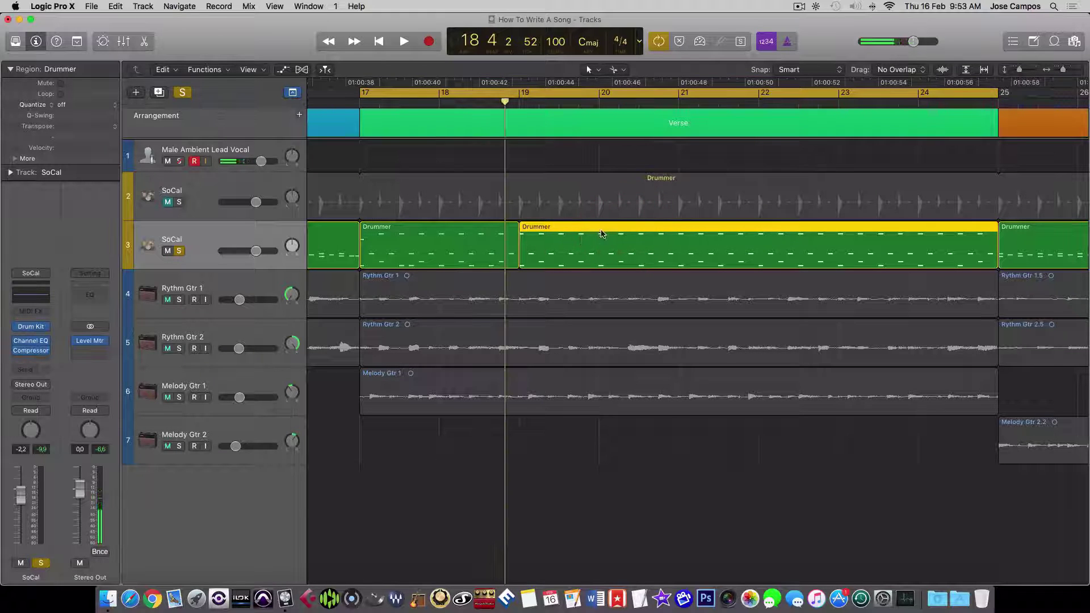
# Step: Delete the Verse's drum region after bar 19 and loop the remaining two-bar region up to bar 25
pyautogui.press('BackSpace')
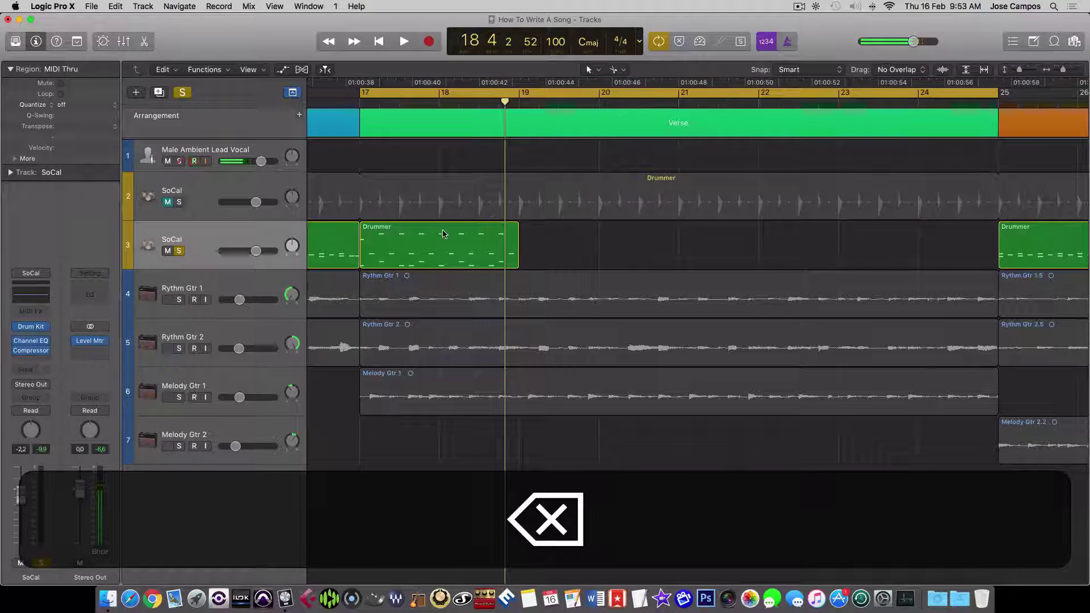
pyautogui.press('space')
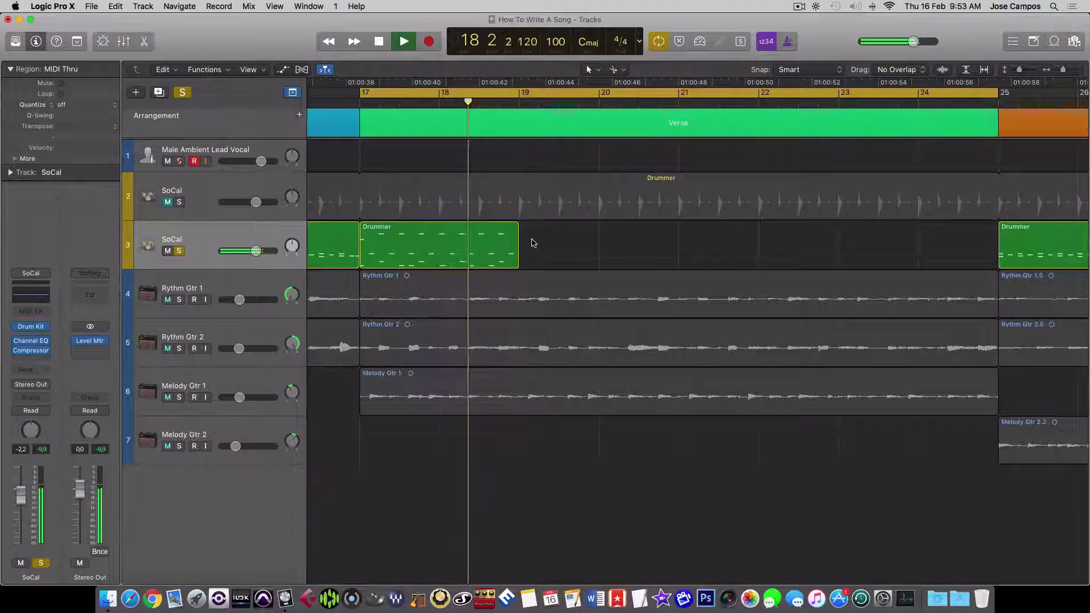
pyautogui.press('space')
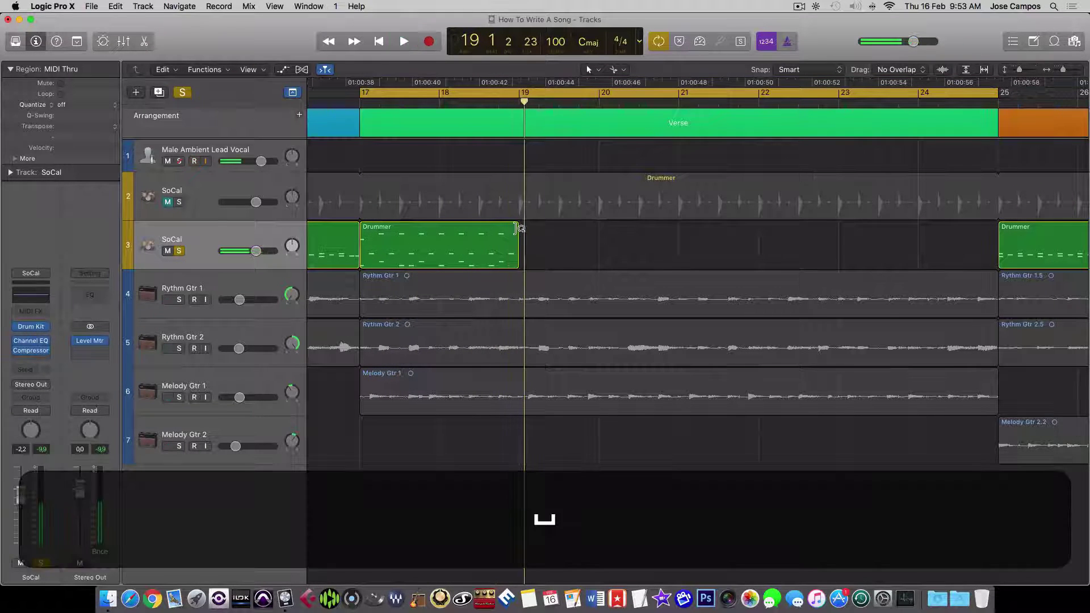
pyautogui.moveTo(526, 228); pyautogui.dragTo(995, 282)
# Step: Unsolo the MIDI drum track and play the transition into the Verse with the cycle range starting at about bar 16
pyautogui.click(179, 251)
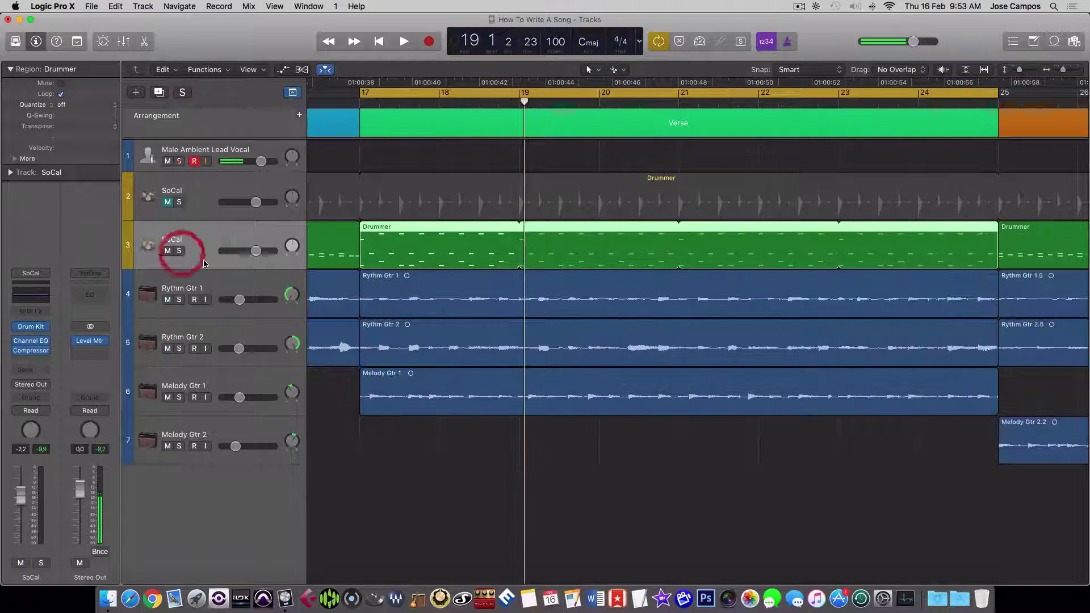
pyautogui.hscroll(-1, 296, 292)
pyautogui.press('super')
pyautogui.press('super+Left')
pyautogui.press('super+Left')
pyautogui.press('super+Left')
pyautogui.press('super+Left')
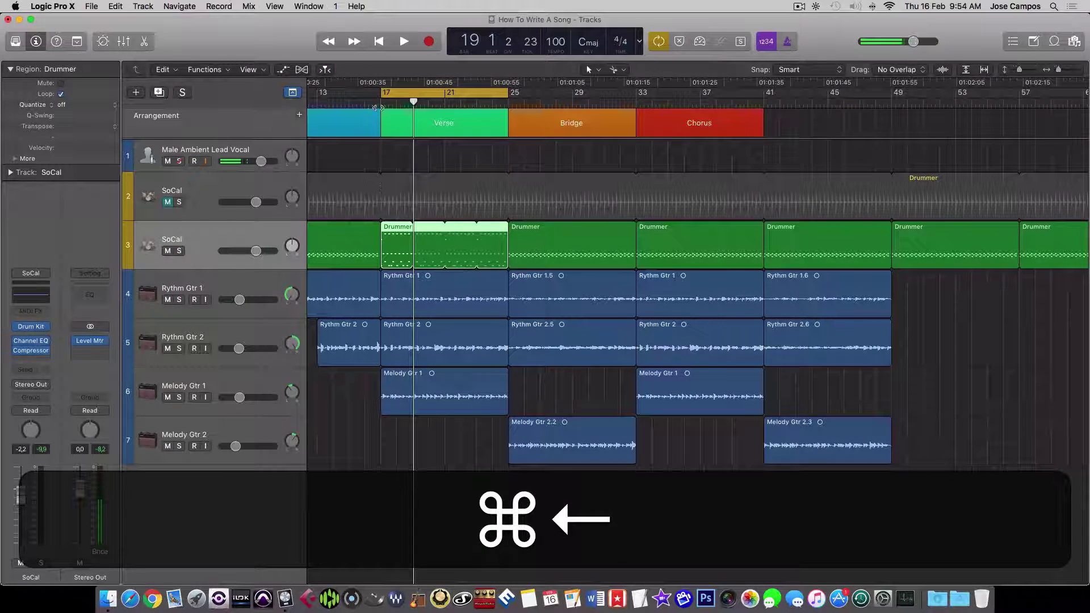
pyautogui.moveTo(382, 93); pyautogui.dragTo(365, 95)
pyautogui.press('space')
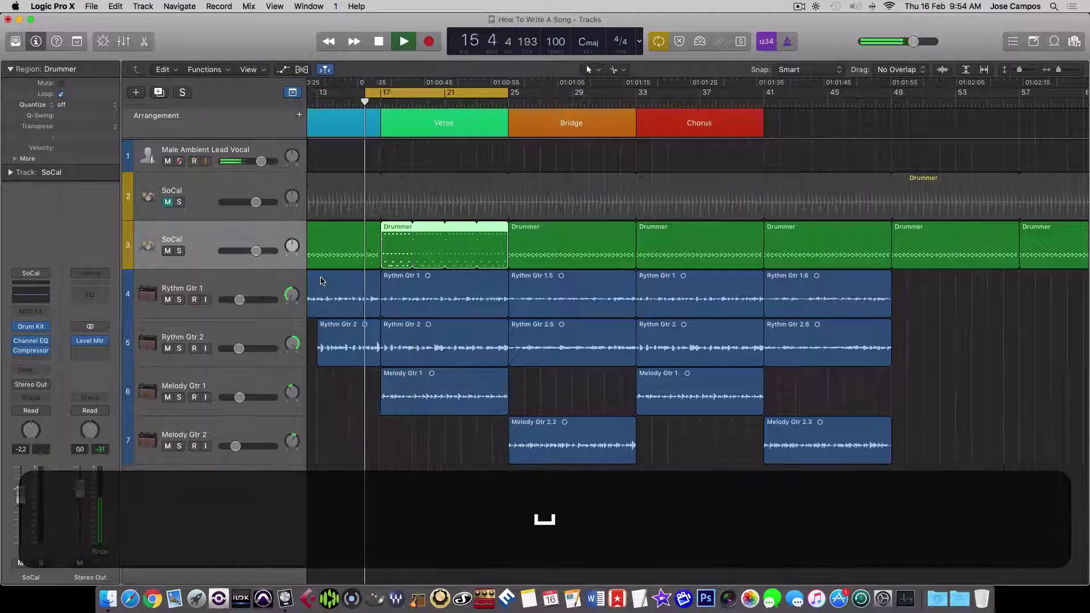
pyautogui.click(423, 446)
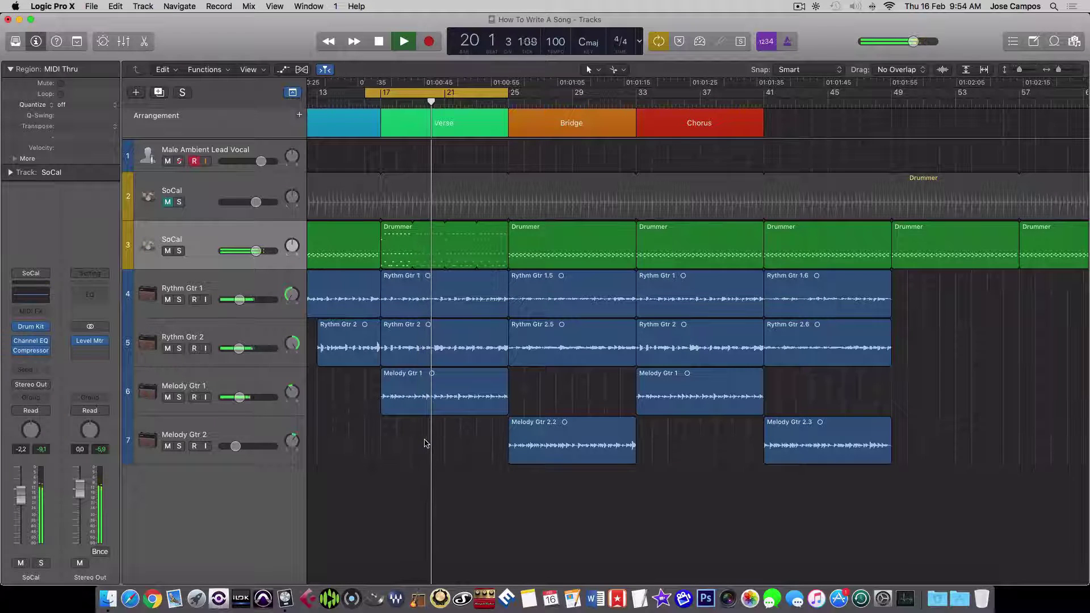
pyautogui.press('space')
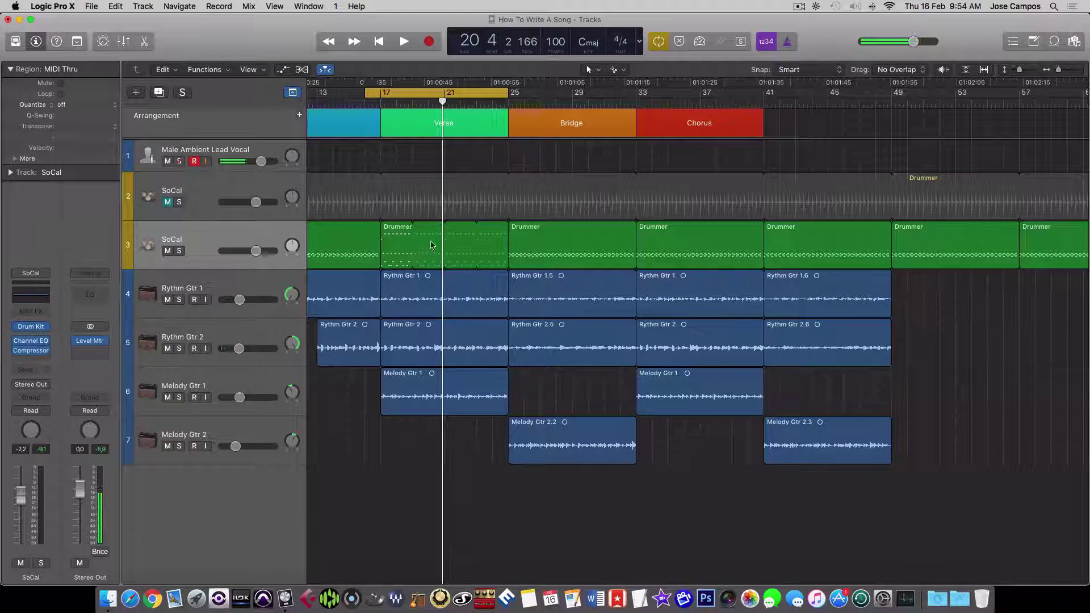
# Step: Convert the Verse's drum loops to regions and delete the last two, from bar 21 to bar 25
pyautogui.hscroll(-1, 391, 230)
pyautogui.rightClick(391, 231)
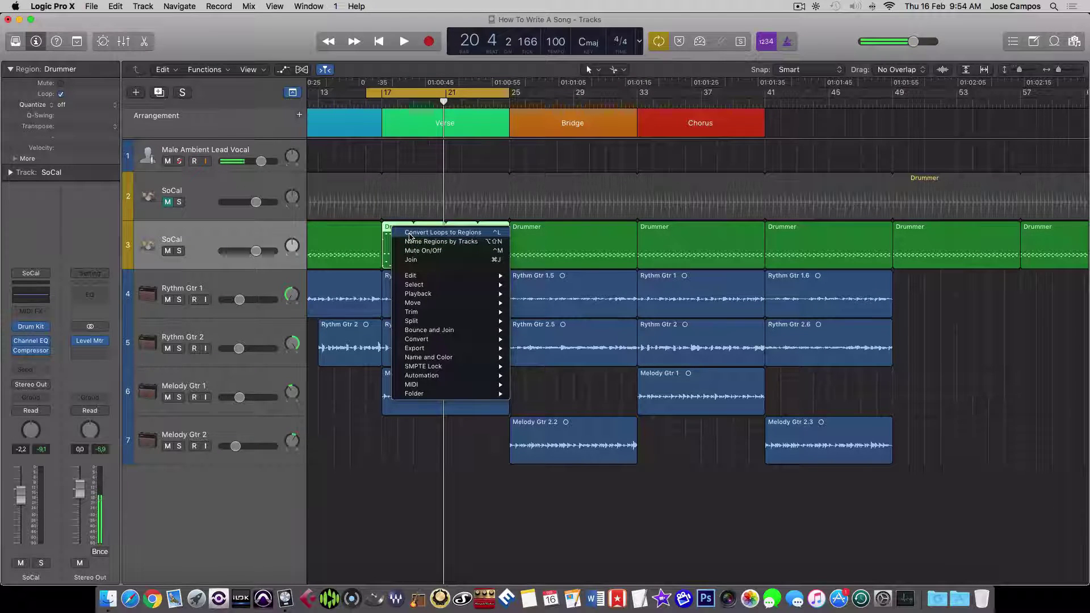
pyautogui.click(410, 233)
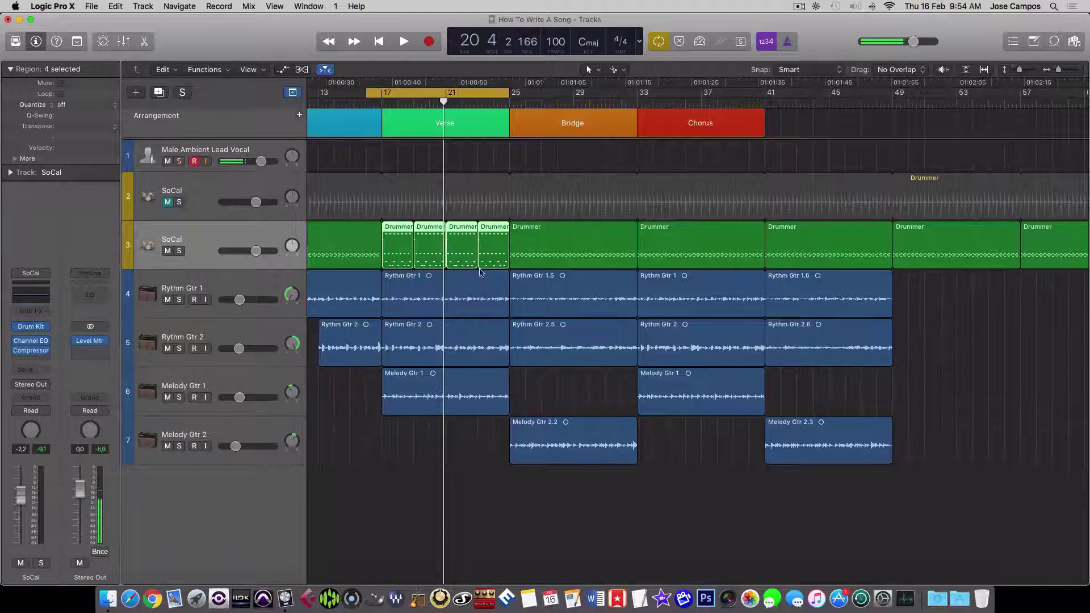
pyautogui.click(496, 444)
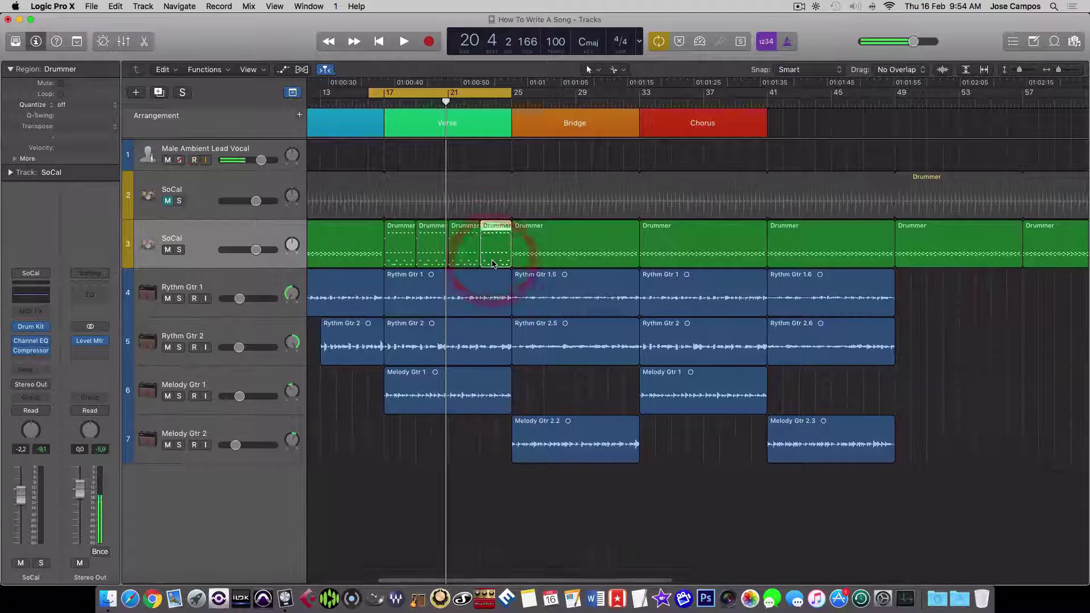
pyautogui.press('BackSpace')
pyautogui.click(459, 255)
pyautogui.press('BackSpace')
# Step: In the bar 19 drum region, move the opening note above C2 up to the row of repeating upper notes
pyautogui.doubleClick(437, 256)
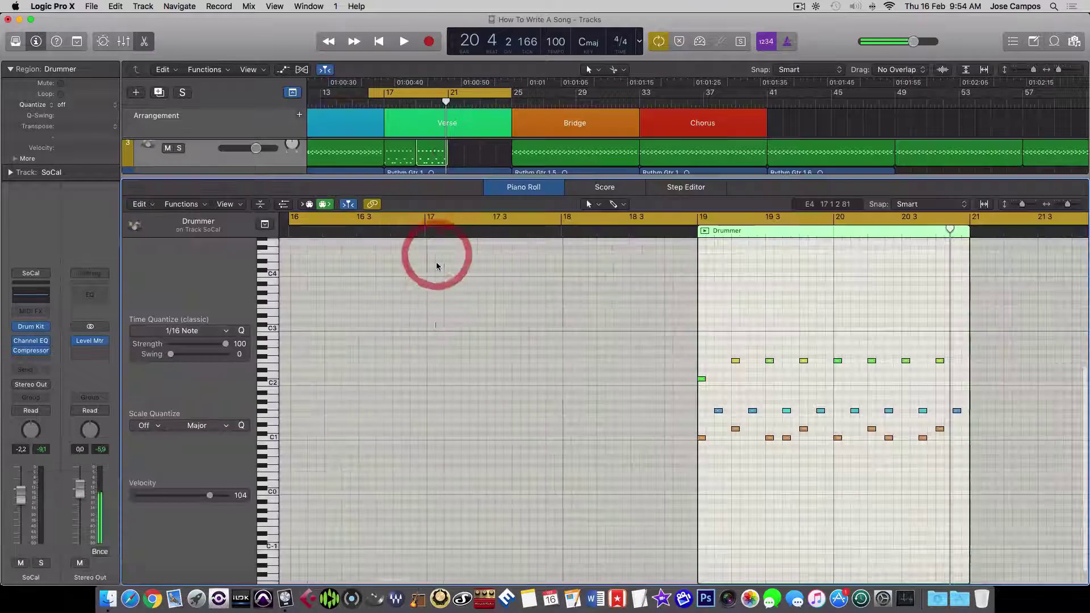
pyautogui.moveTo(702, 380)
pyautogui.mouseDown()
pyautogui.moveTo(703, 362)
pyautogui.moveTo(715, 381)
pyautogui.mouseUp()
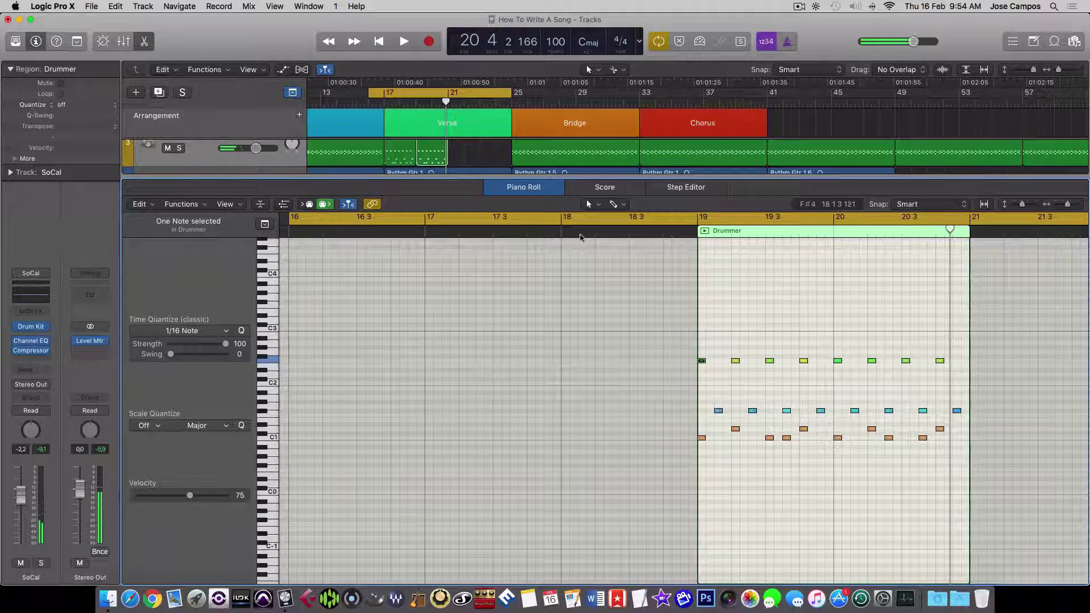
pyautogui.press('p')
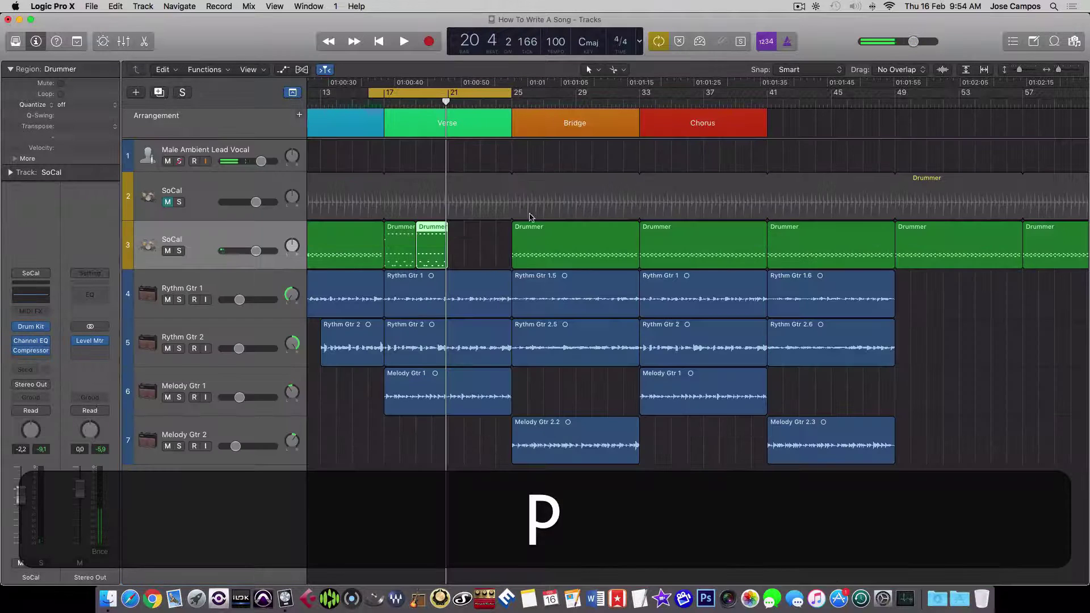
# Step: Loop the bar 19 drum region to the end of the Verse and play the section from about bar 16
pyautogui.moveTo(446, 226); pyautogui.dragTo(509, 239)
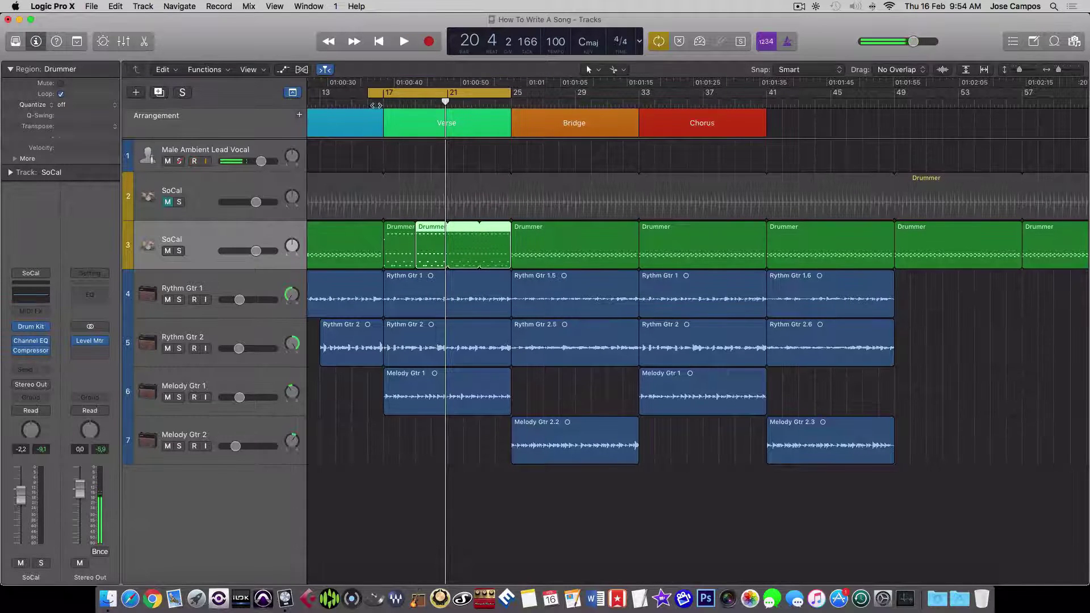
pyautogui.moveTo(376, 104); pyautogui.dragTo(369, 103)
pyautogui.press('space')
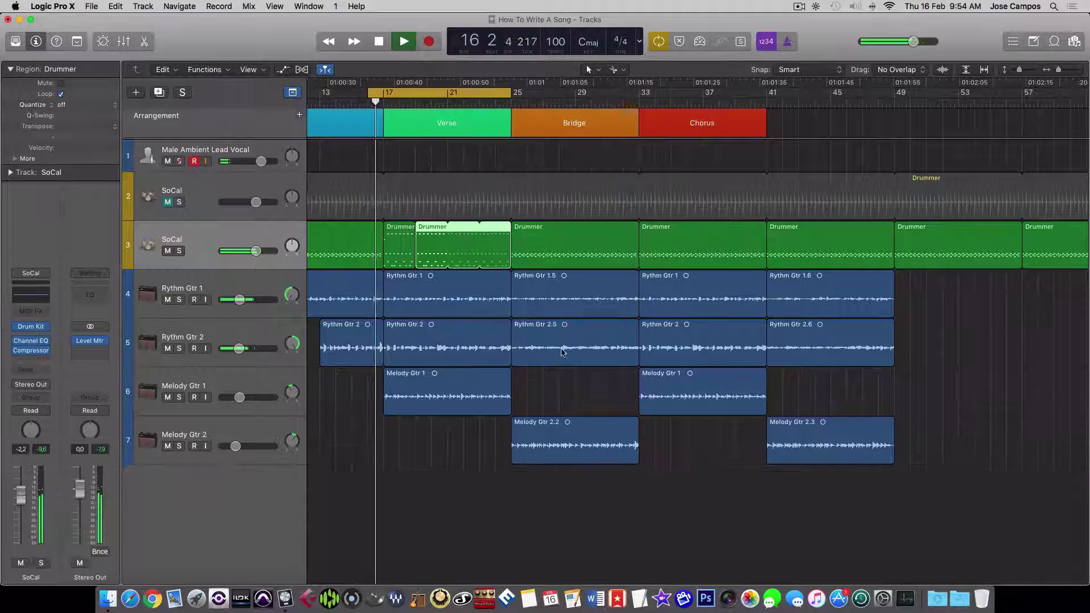
pyautogui.click(529, 482)
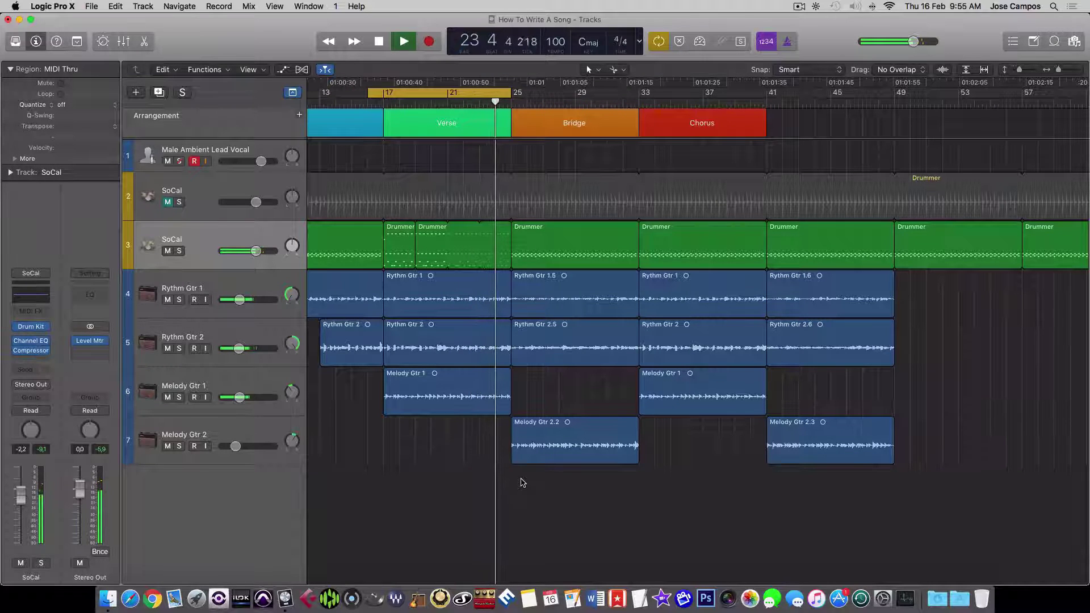
pyautogui.press('space')
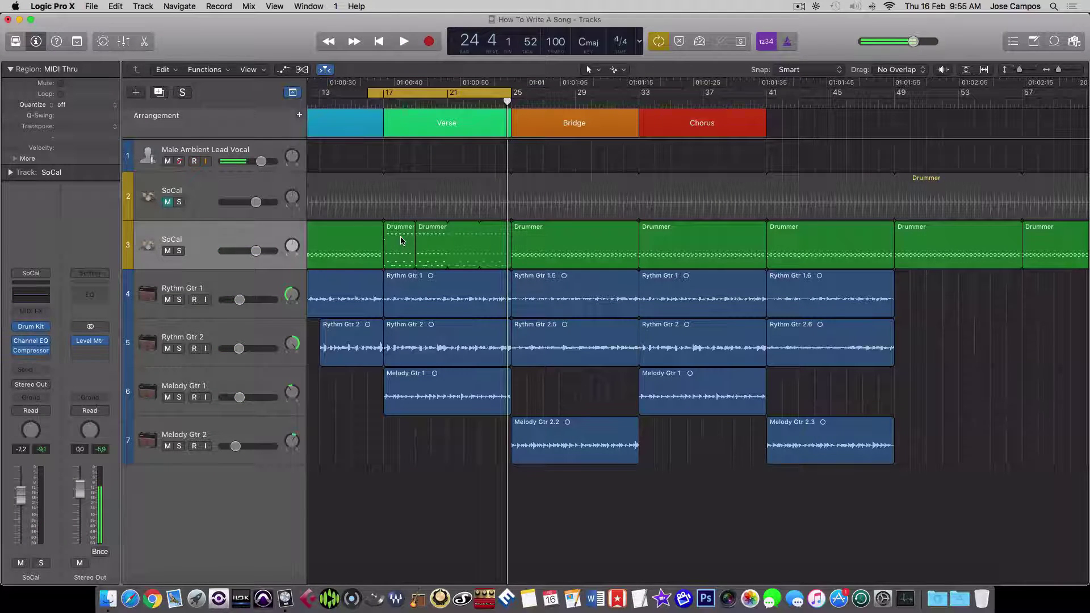
# Step: Set the cycle range to bars 17 to 19 and play the start of the Verse
pyautogui.press('super+Right')
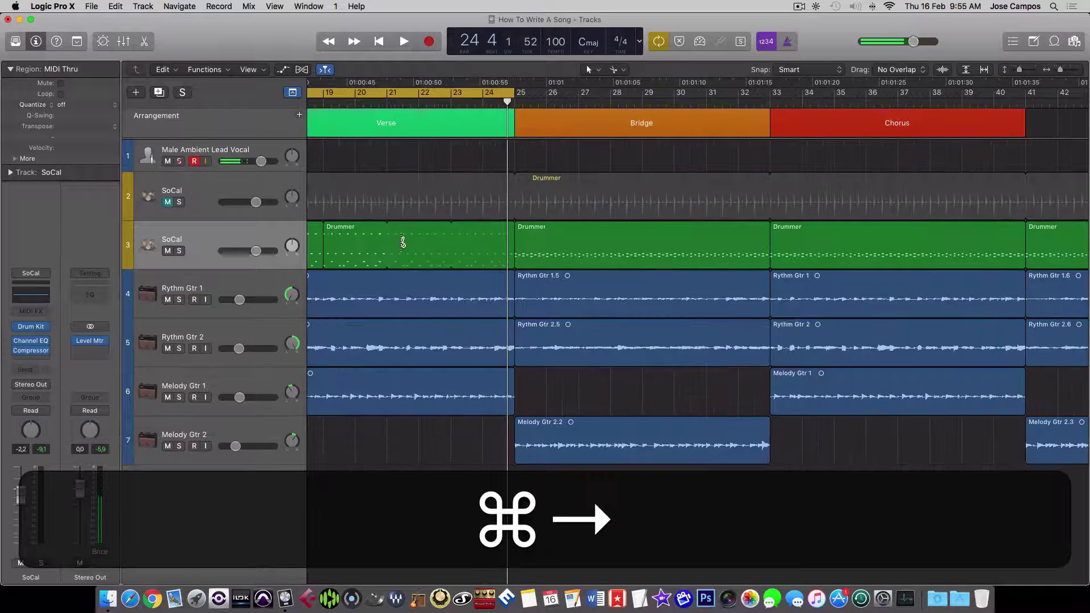
pyautogui.hscroll(-4, 401, 240)
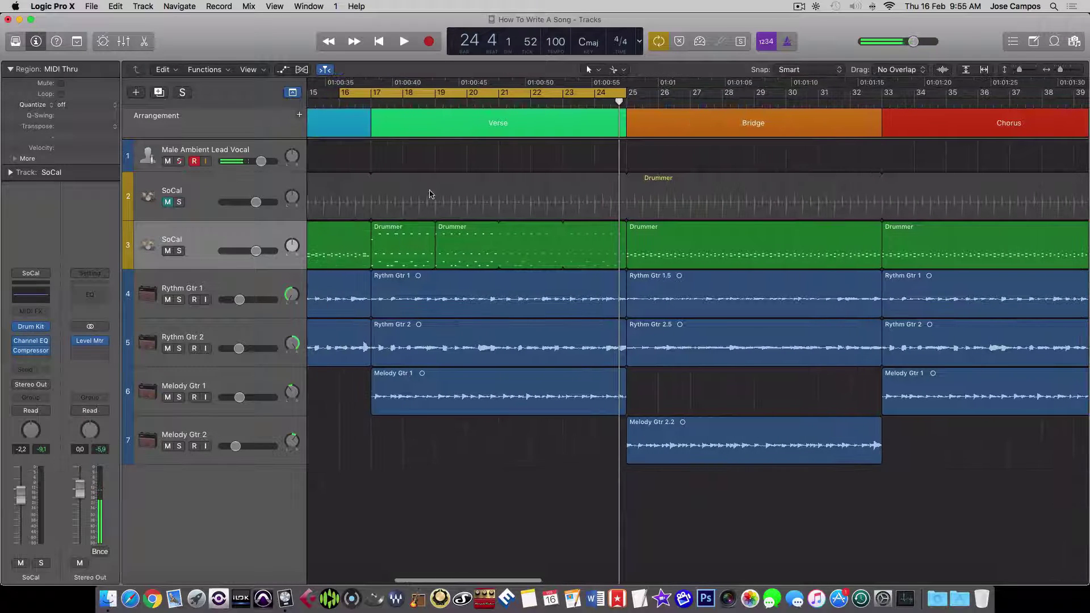
pyautogui.moveTo(341, 94); pyautogui.dragTo(372, 94)
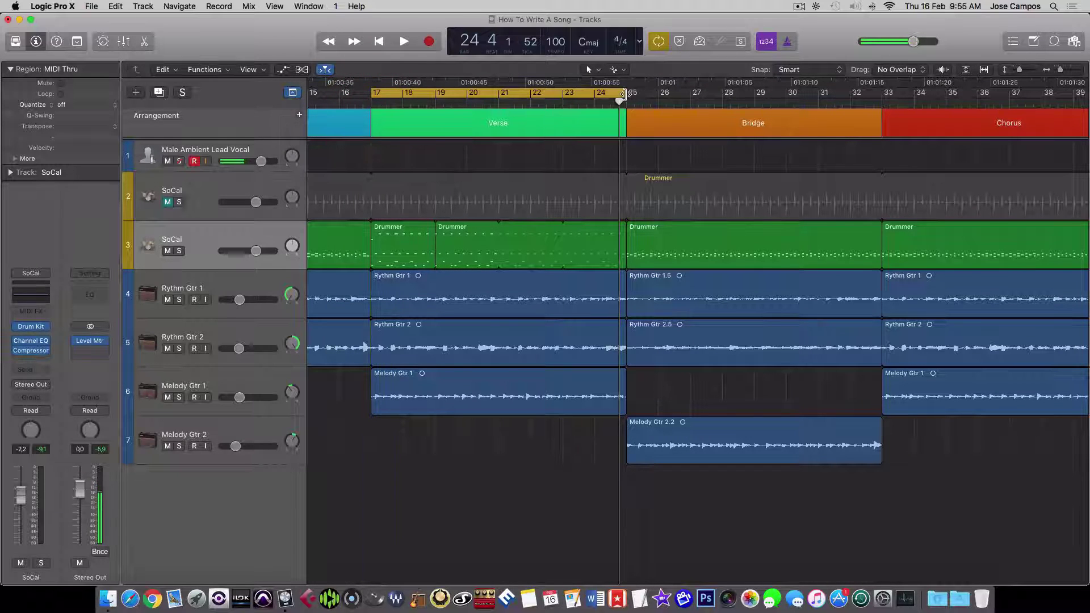
pyautogui.moveTo(625, 94); pyautogui.dragTo(438, 97)
pyautogui.press('space')
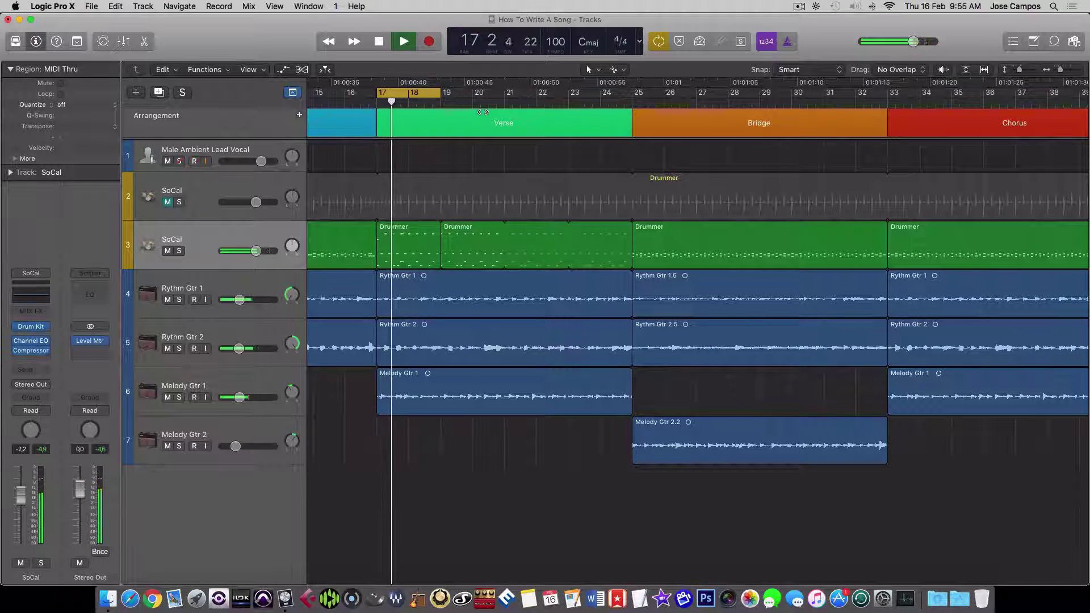
pyautogui.press('space')
# Step: Delete the C1 note half a beat after beat 3 of bar 17 in the Piano Roll and play the new groove
pyautogui.doubleClick(407, 237)
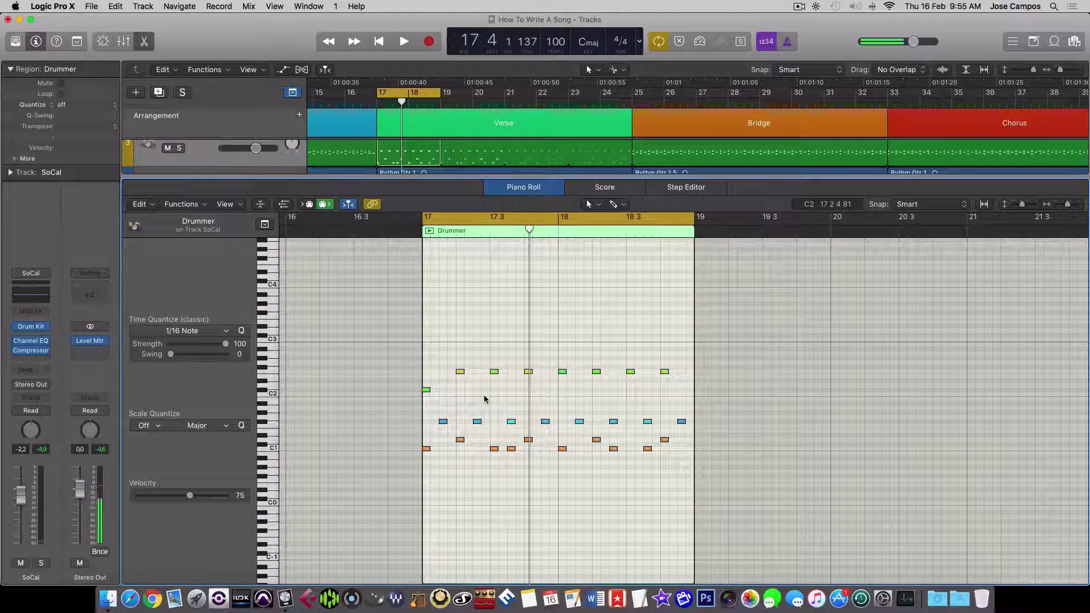
pyautogui.press('space')
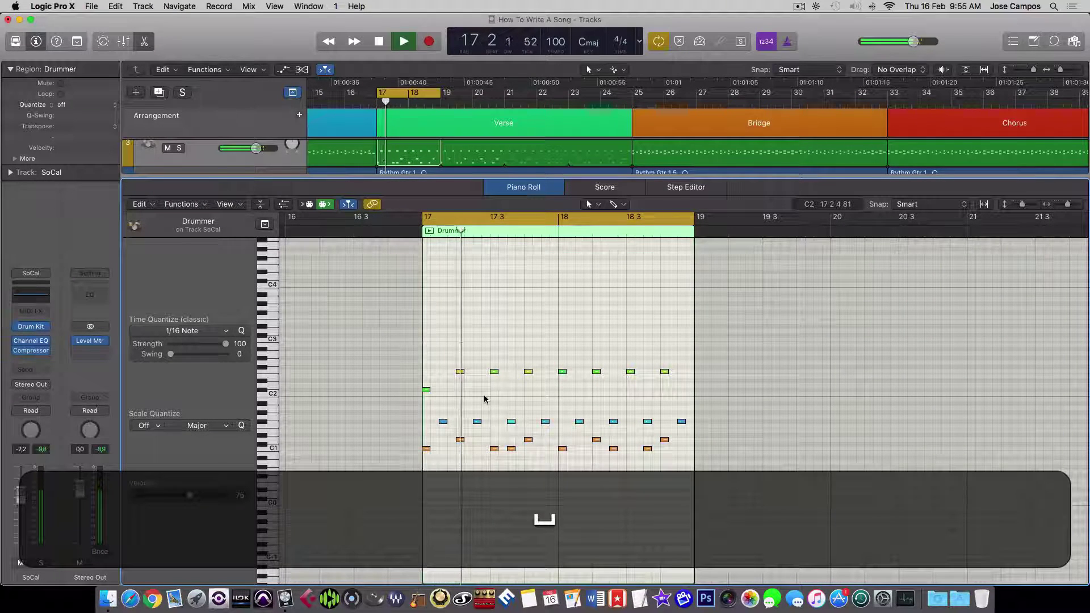
pyautogui.press('space')
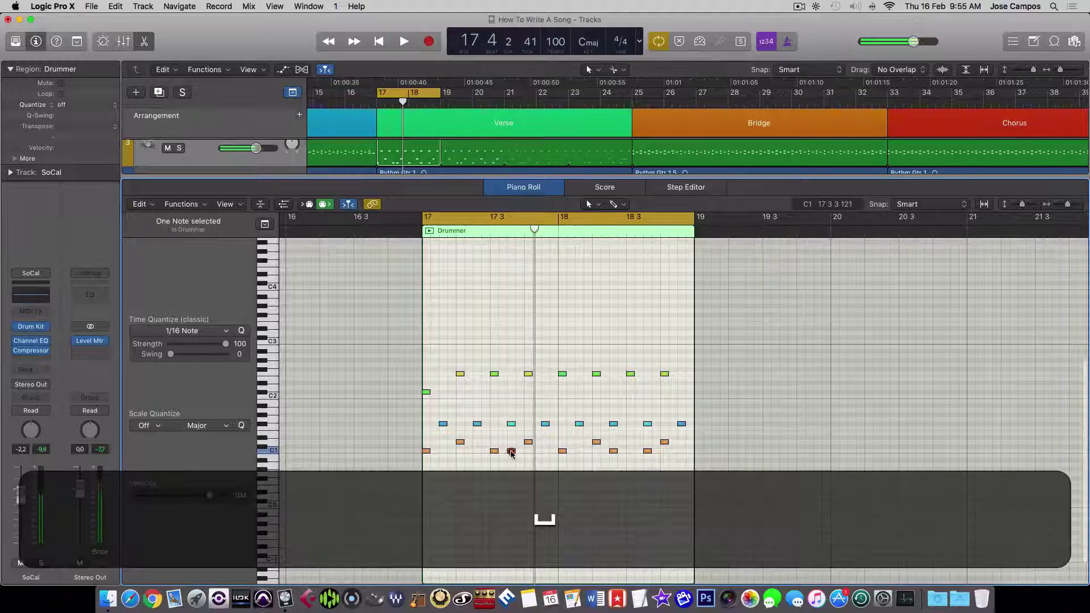
pyautogui.doubleClick(511, 451)
pyautogui.press('space')
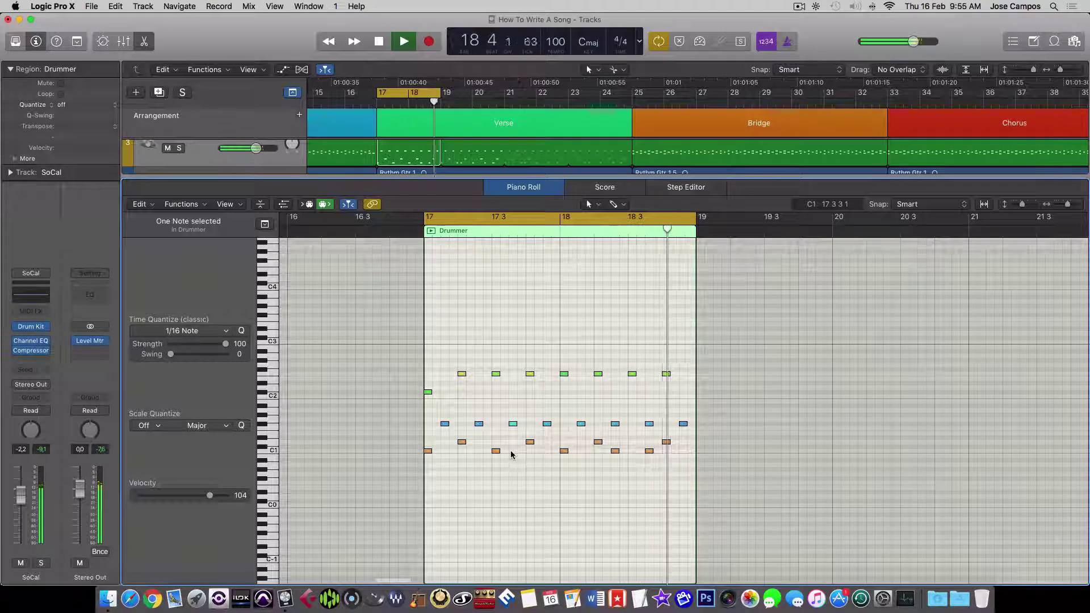
pyautogui.press('space')
pyautogui.scroll(-2, 536, 323)
pyautogui.press('p')
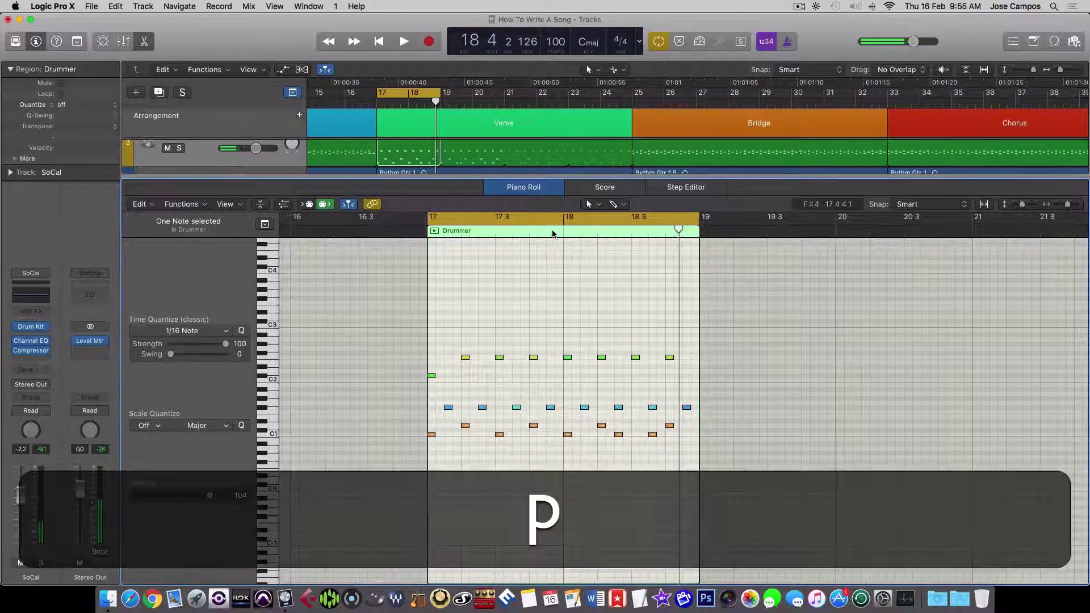
# Step: Delete the looped Drummer region that fills the Verse from bar 19 to bar 25
pyautogui.click(481, 238)
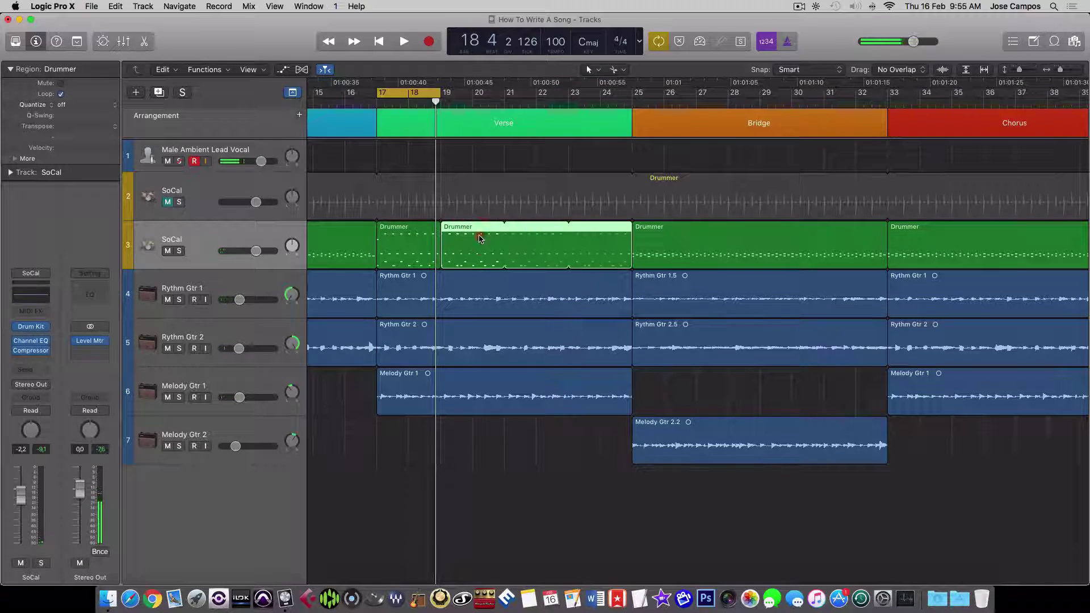
pyautogui.press('BackSpace')
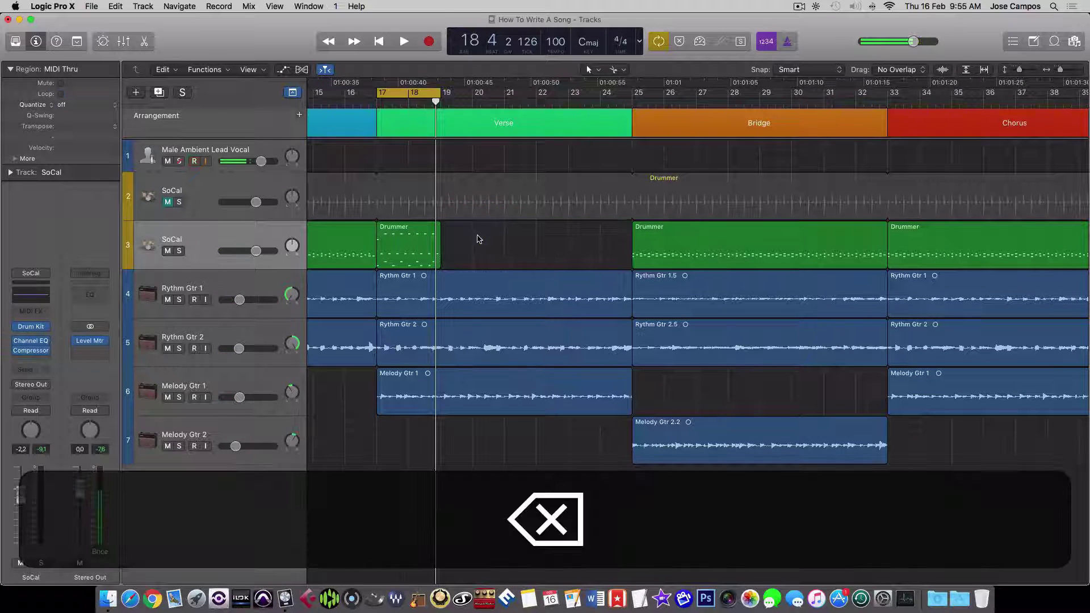
# Step: Copy the bar 17 Drummer region to bar 19 and raise the copy's first cymbal note to the row of the other top notes
pyautogui.press('alt')
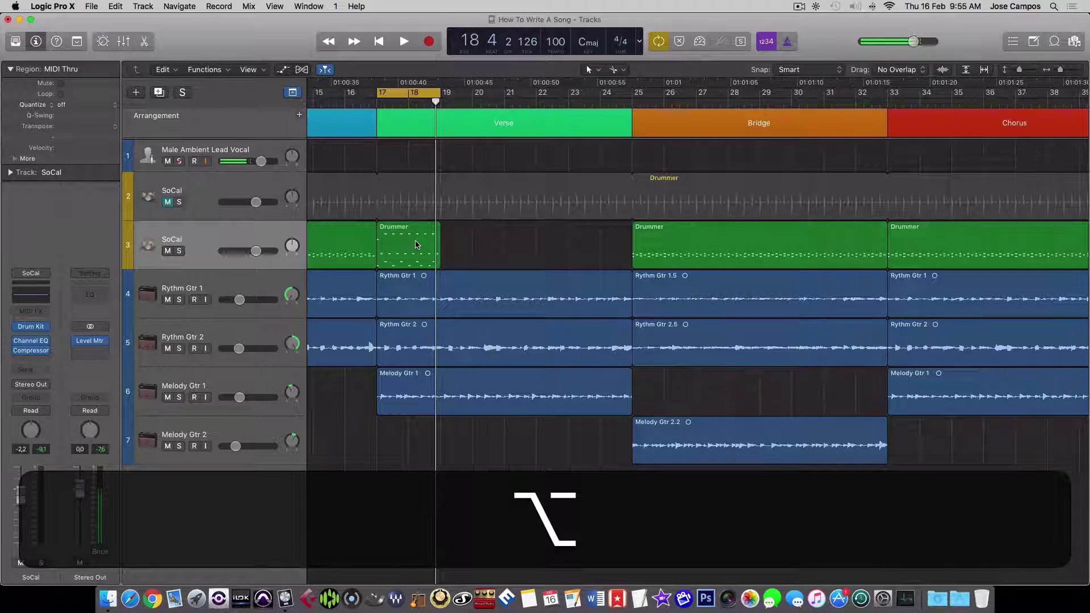
pyautogui.moveTo(415, 245); pyautogui.dragTo(471, 244)
pyautogui.doubleClick(471, 228)
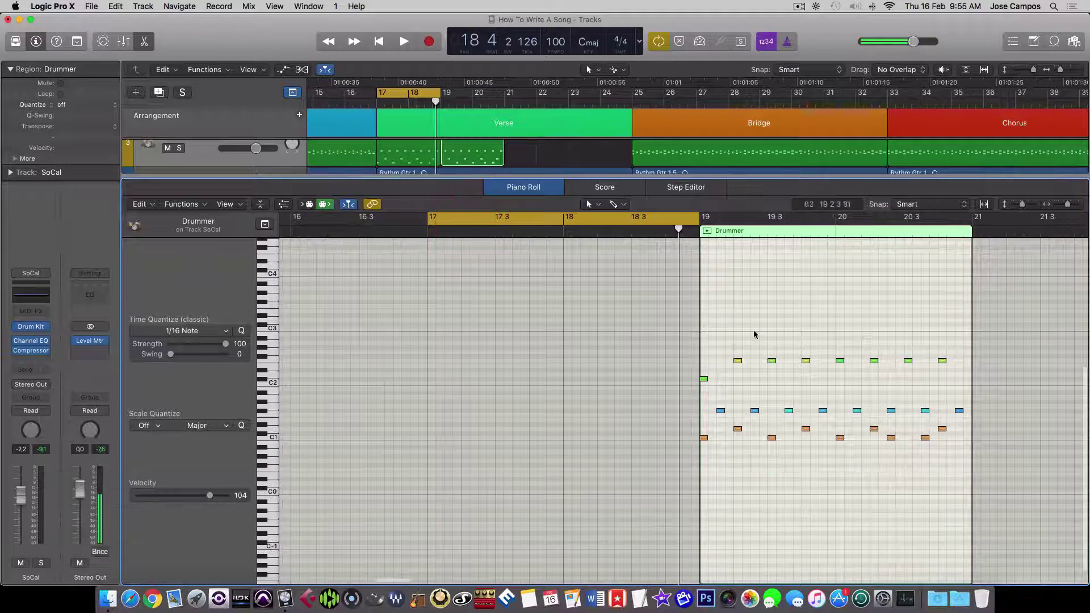
pyautogui.click(751, 330)
pyautogui.moveTo(705, 379); pyautogui.dragTo(704, 361)
pyautogui.press('p')
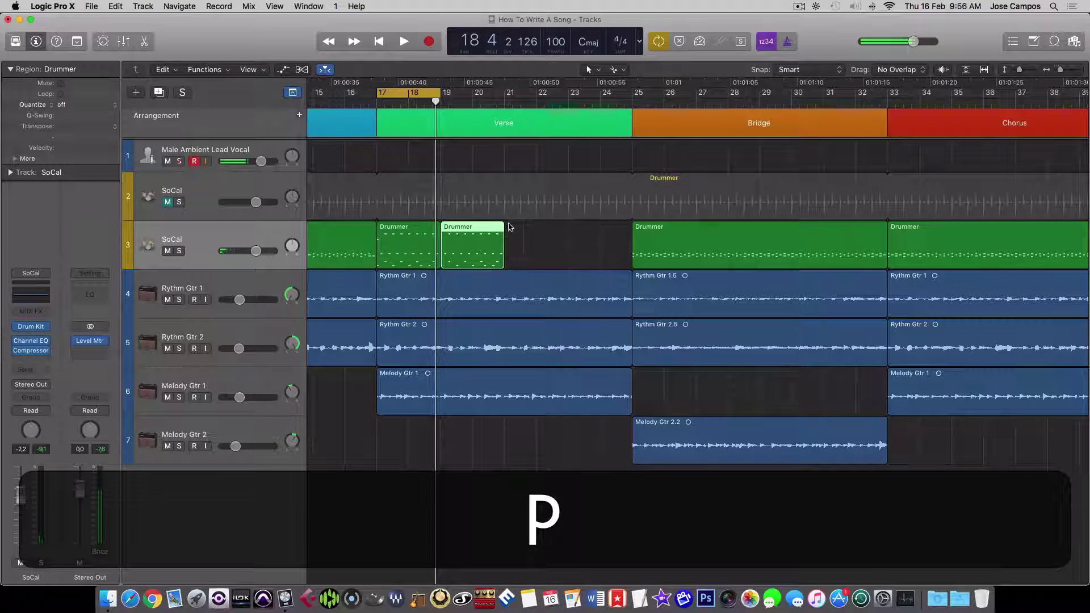
# Step: Loop the bar 19 Drummer region to the end of the Verse at bar 25 and convert the loops to regions
pyautogui.moveTo(504, 228); pyautogui.dragTo(617, 239)
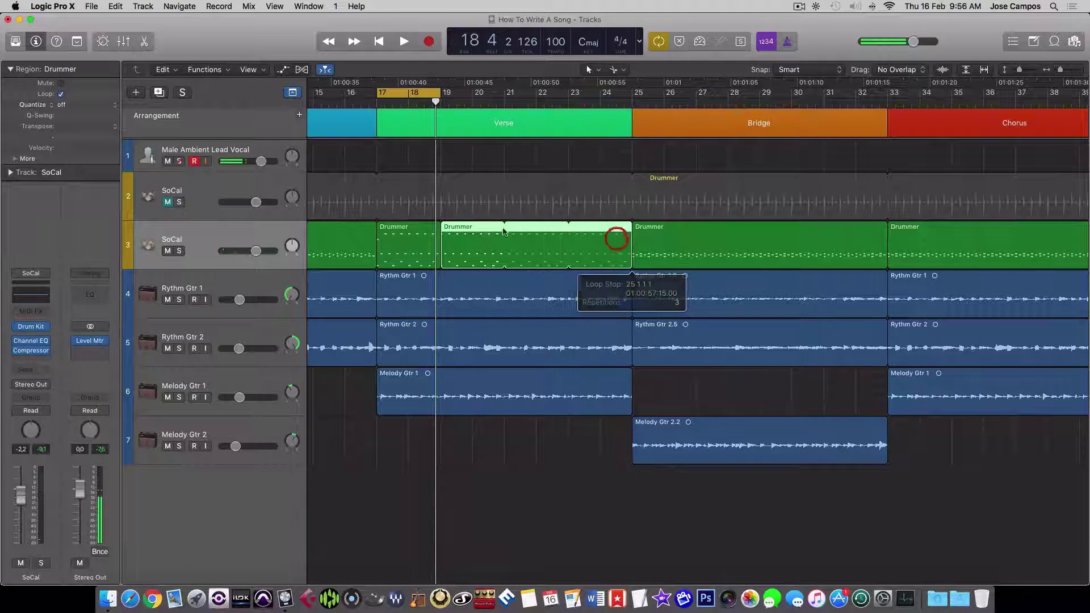
pyautogui.rightClick(450, 227)
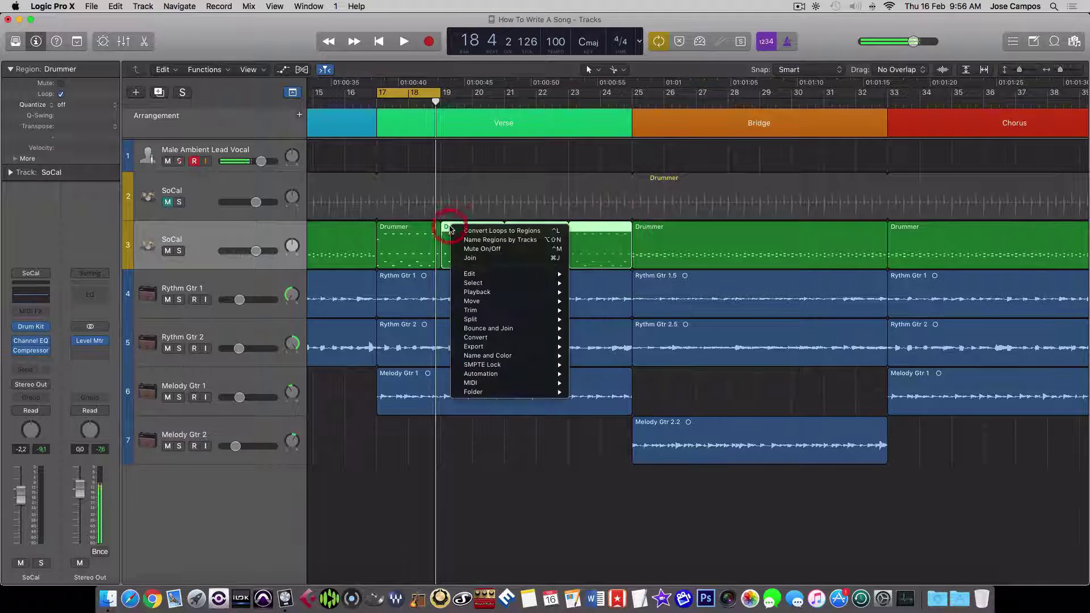
pyautogui.click(492, 231)
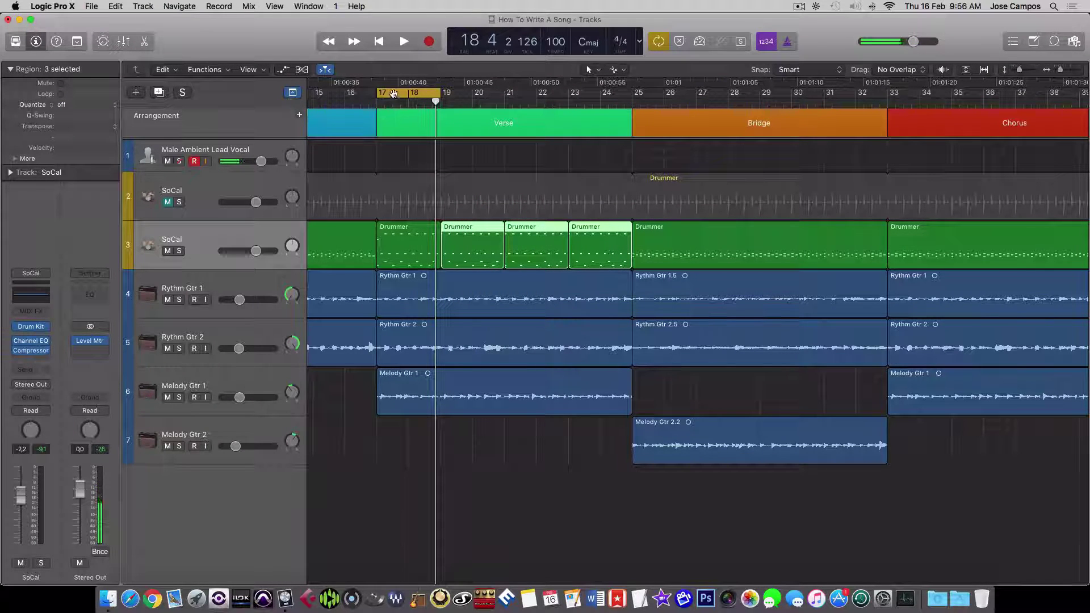
# Step: Turn off the cycle and play the Verse from about bar 16 to the end of bar 24
pyautogui.click(360, 103)
pyautogui.press('space')
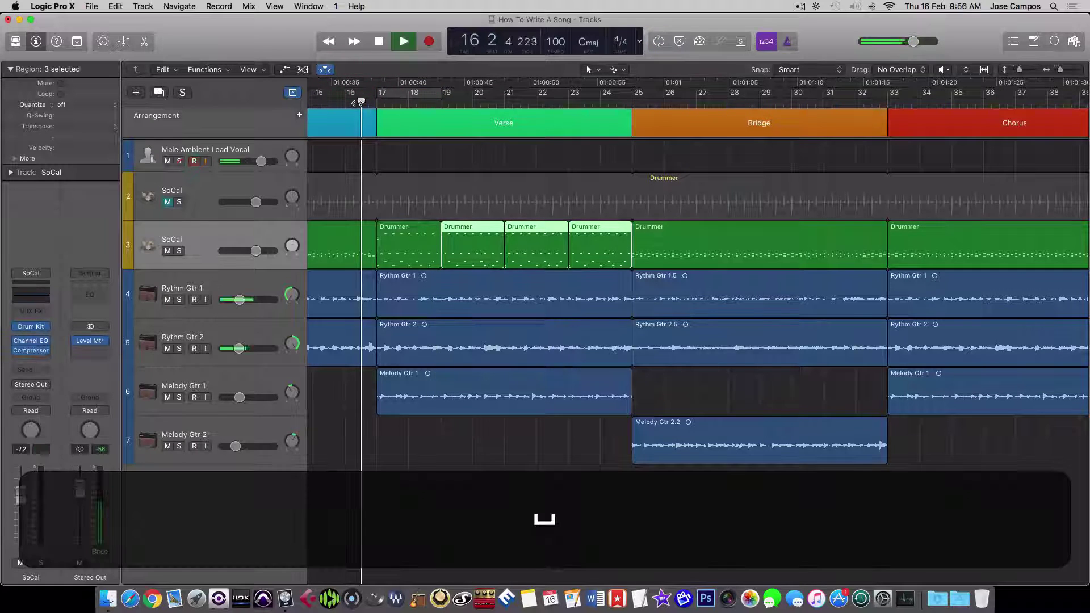
pyautogui.click(480, 436)
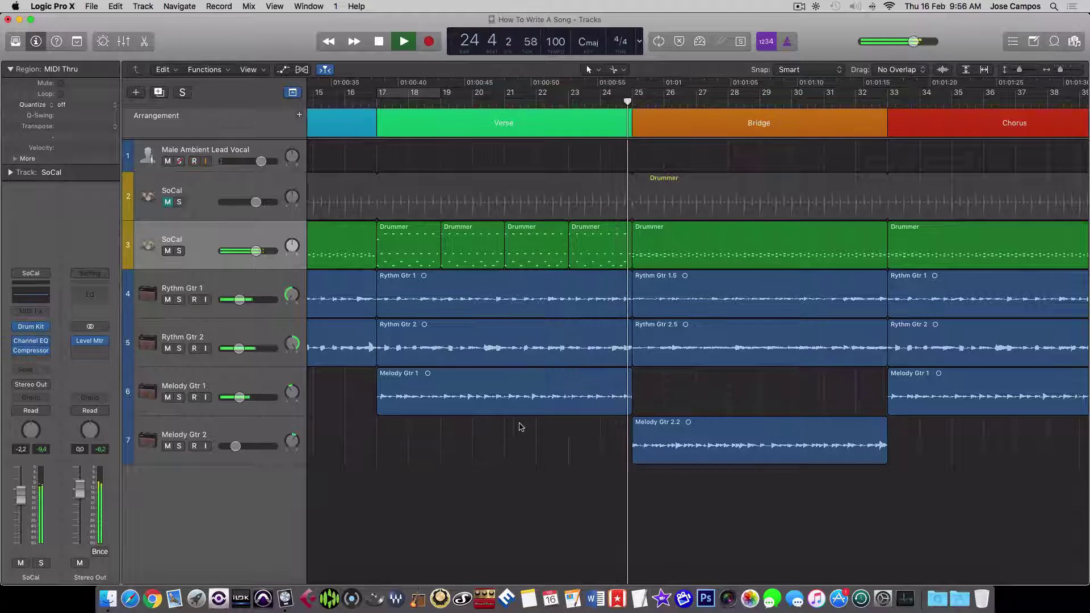
pyautogui.press('space')
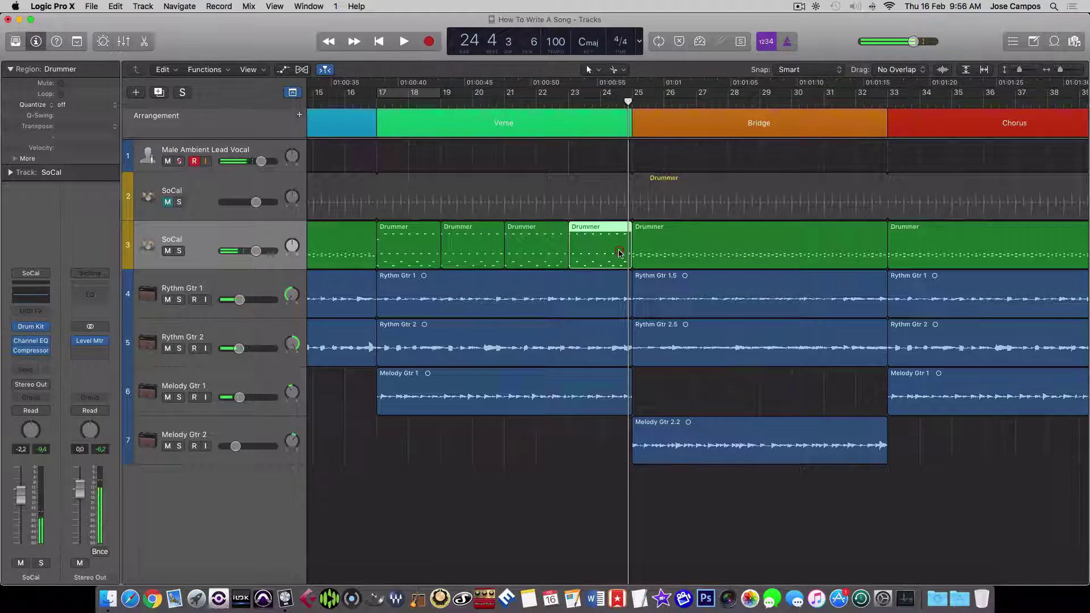
# Step: Open the bar 23 Drummer region in the Piano Roll and delete its last F#1 note in bar 24
pyautogui.doubleClick(621, 253)
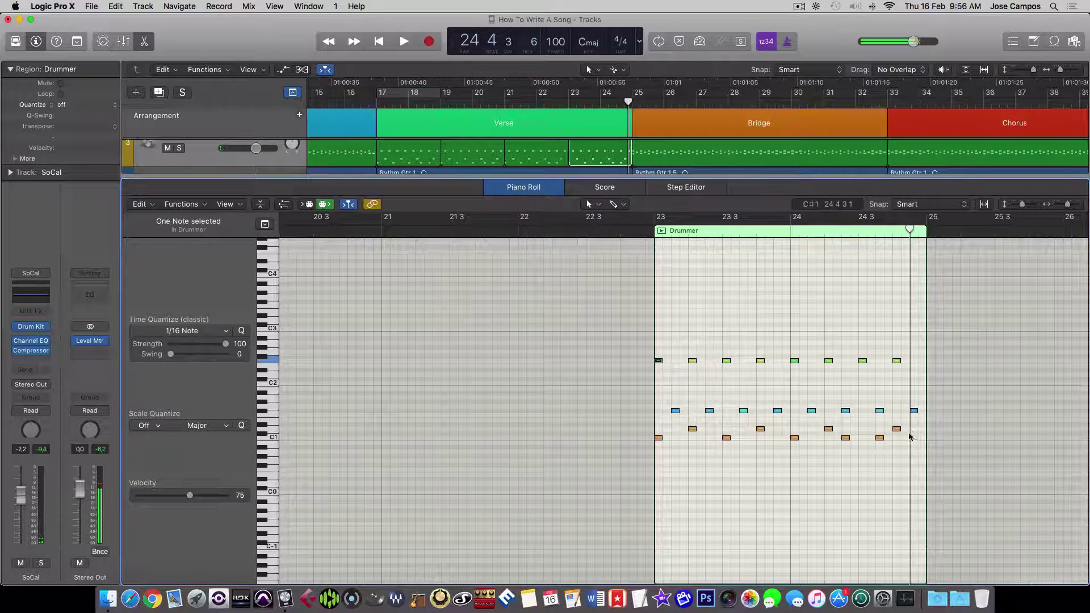
pyautogui.hscroll(3, 891, 414)
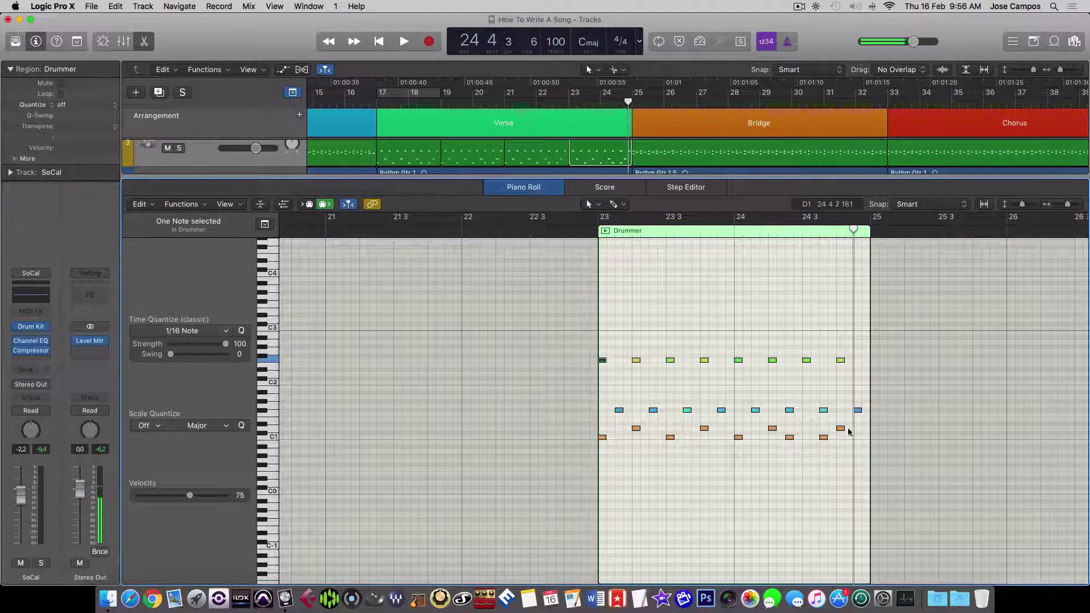
pyautogui.keyDown('alt'); pyautogui.click(840, 429); pyautogui.keyUp('alt')
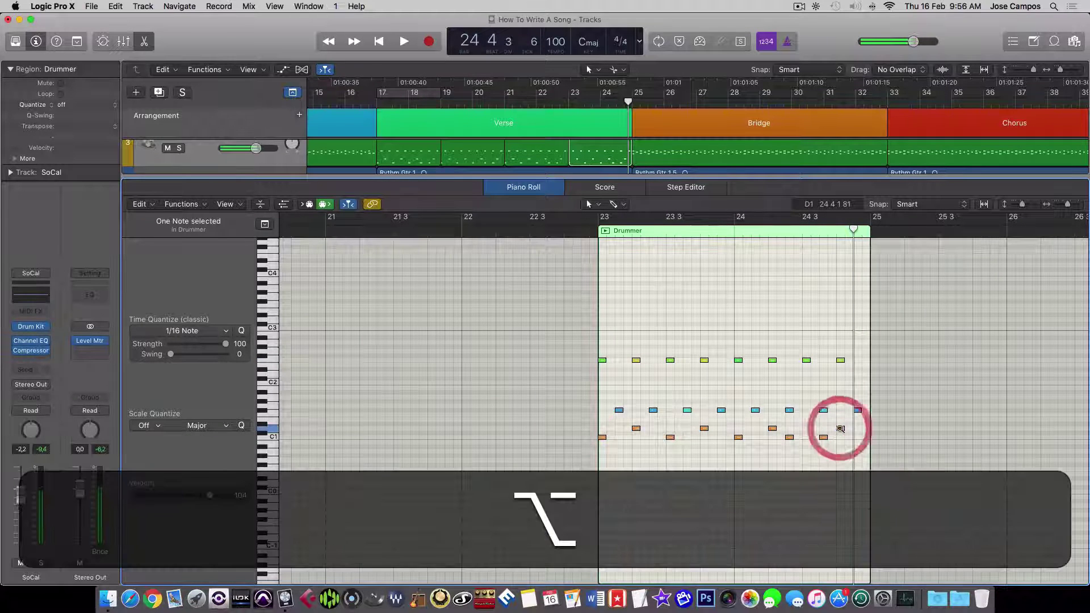
pyautogui.press('BackSpace')
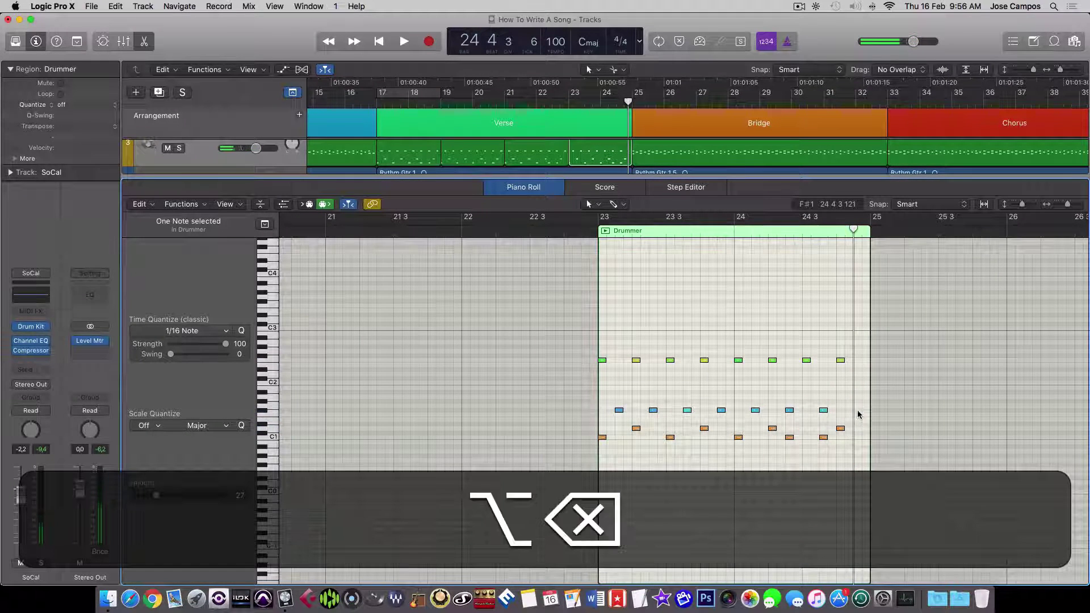
# Step: Copy the D1 note on beat 4 of bar 24 to A1 and G1 at the bar's end as a tom fill and play it
pyautogui.moveTo(841, 430); pyautogui.dragTo(867, 406)
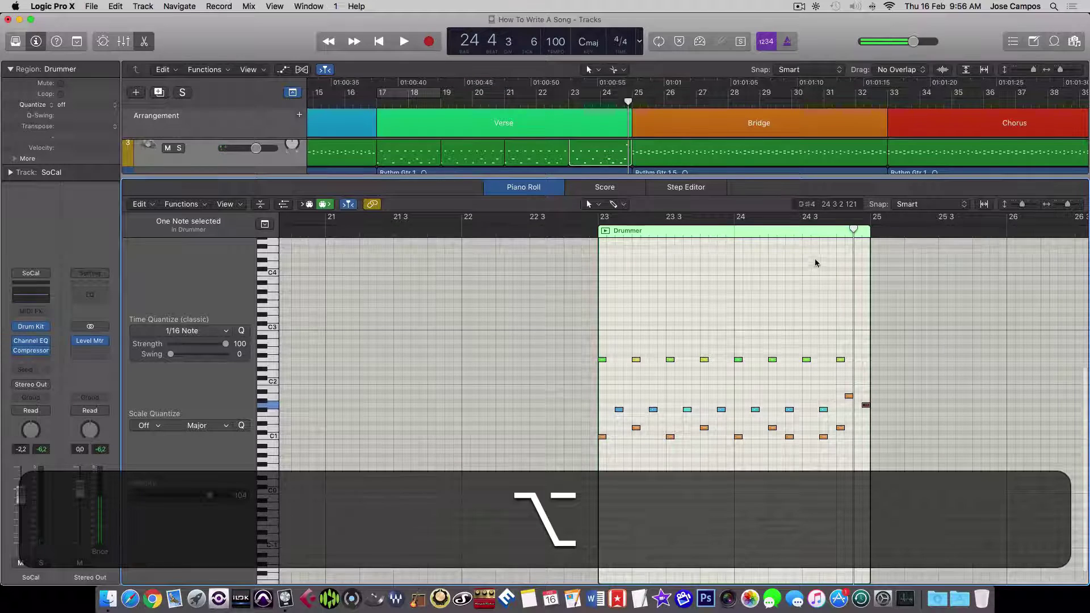
pyautogui.click(802, 226)
pyautogui.press('space')
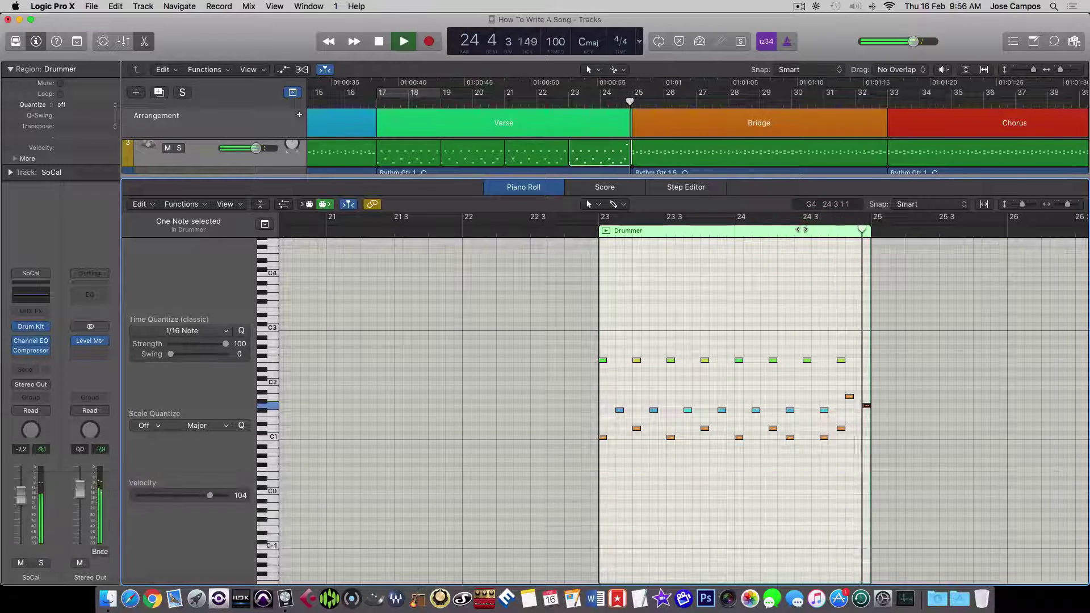
pyautogui.press('space')
# Step: Move the fill's A1 note a sixteenth later, directly before the G1 note, and play the fill again
pyautogui.click(850, 397)
pyautogui.moveTo(850, 397); pyautogui.dragTo(858, 397)
pyautogui.click(777, 233)
pyautogui.press('space')
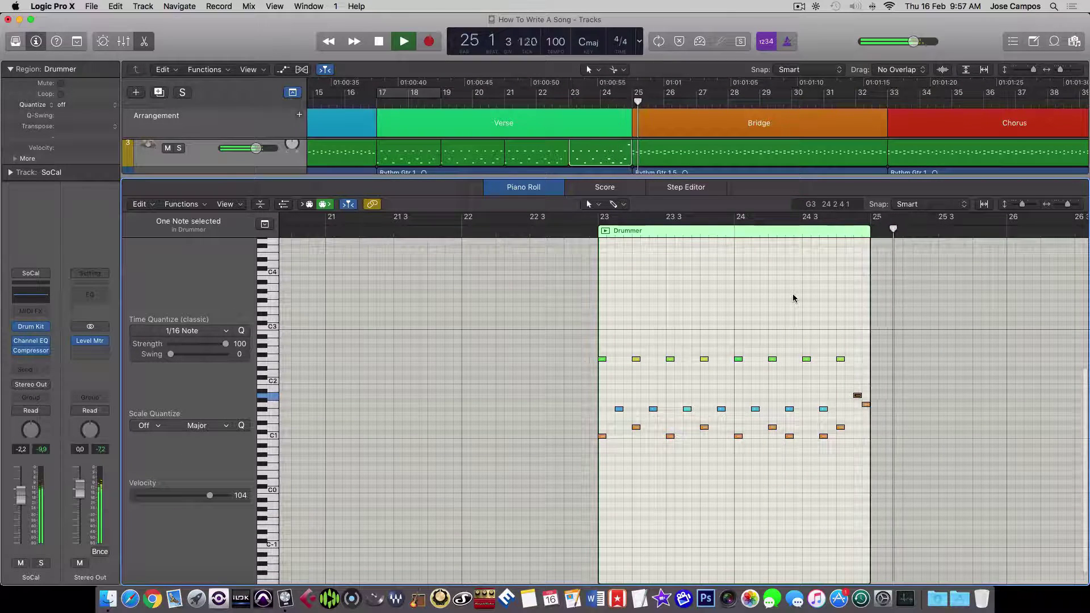
pyautogui.press('space')
pyautogui.click(851, 377)
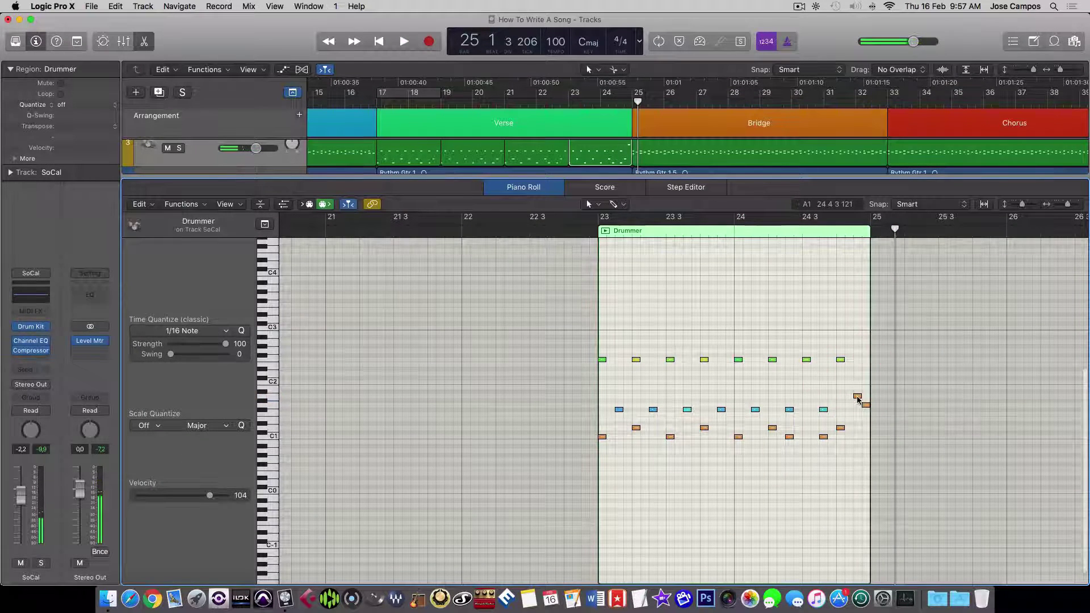
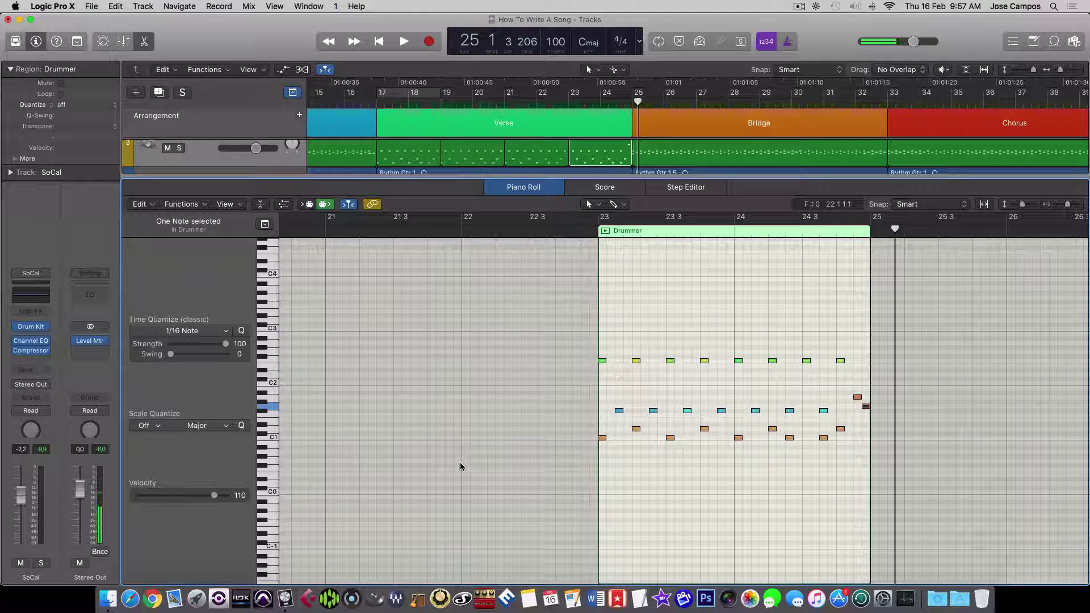
# Step: Return to the arrangement and play from bar 23 across the fill into the Bridge
pyautogui.press('p')
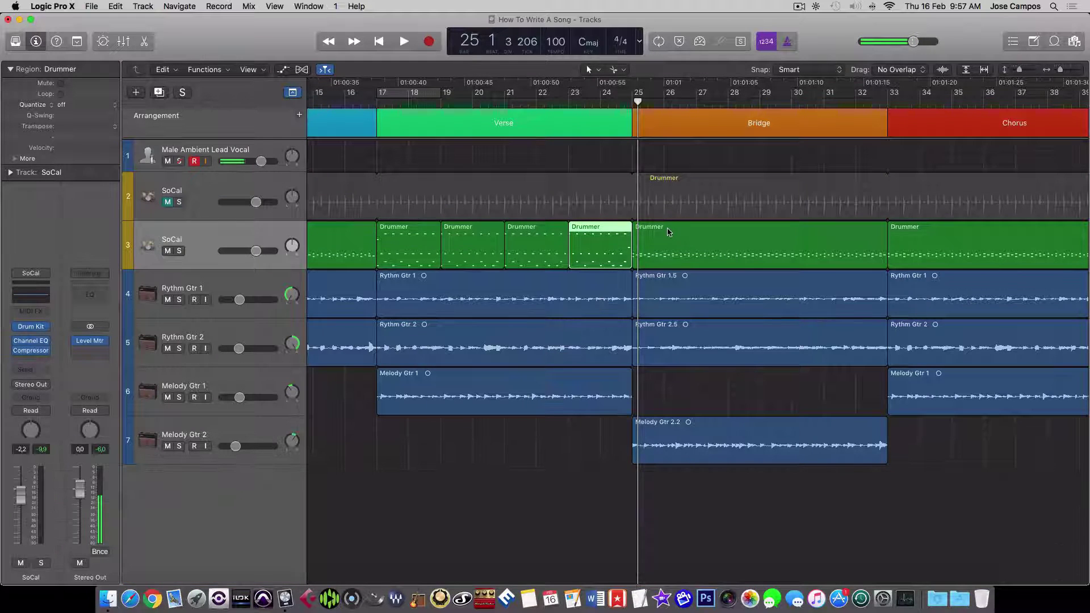
pyautogui.hscroll(-1, 606, 109)
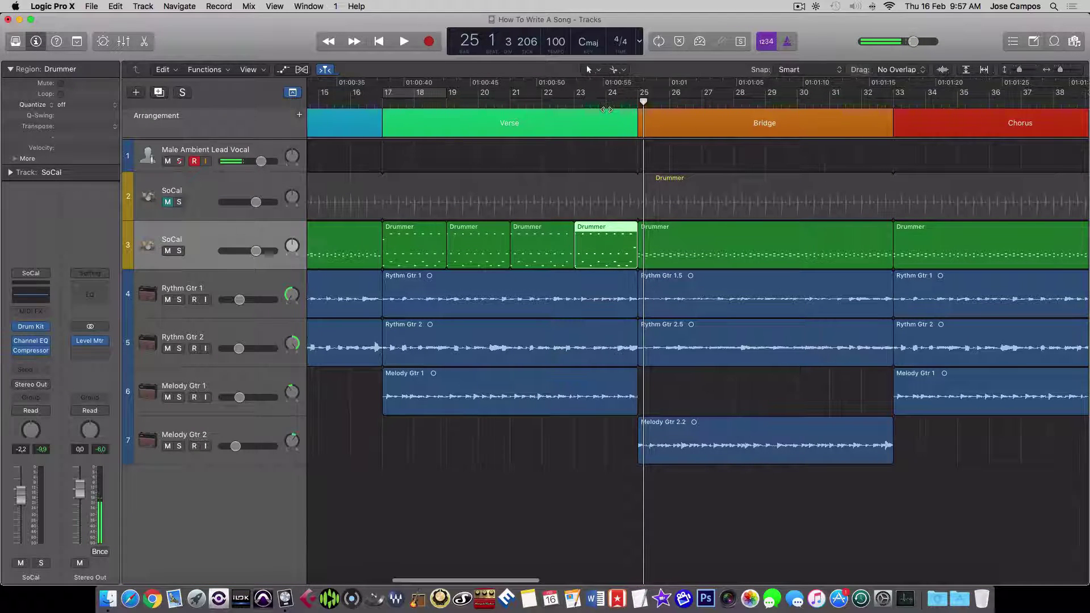
pyautogui.click(575, 102)
pyautogui.press('space')
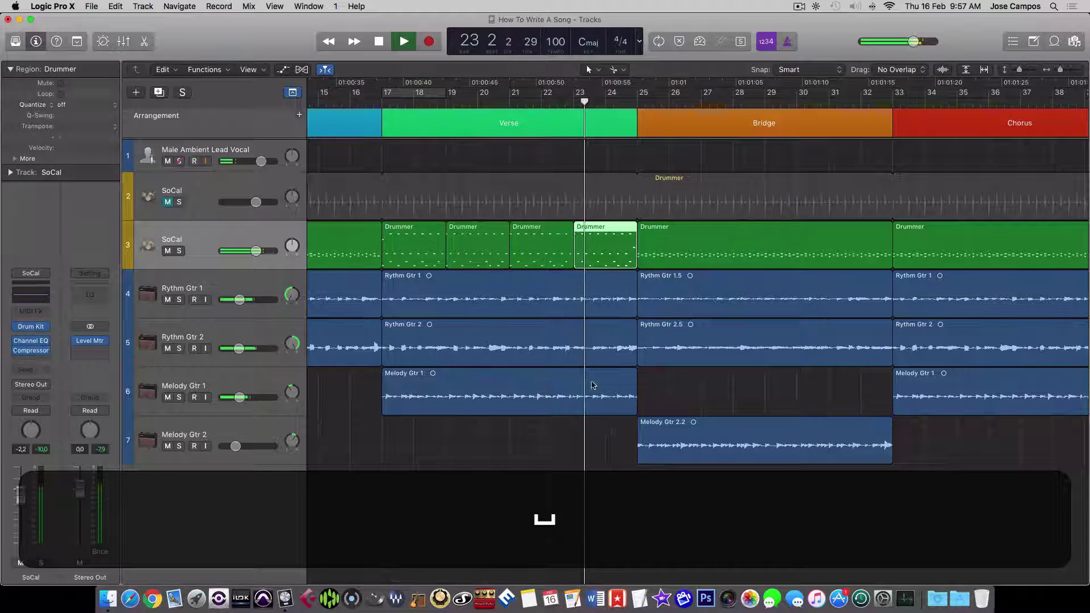
pyautogui.click(596, 414)
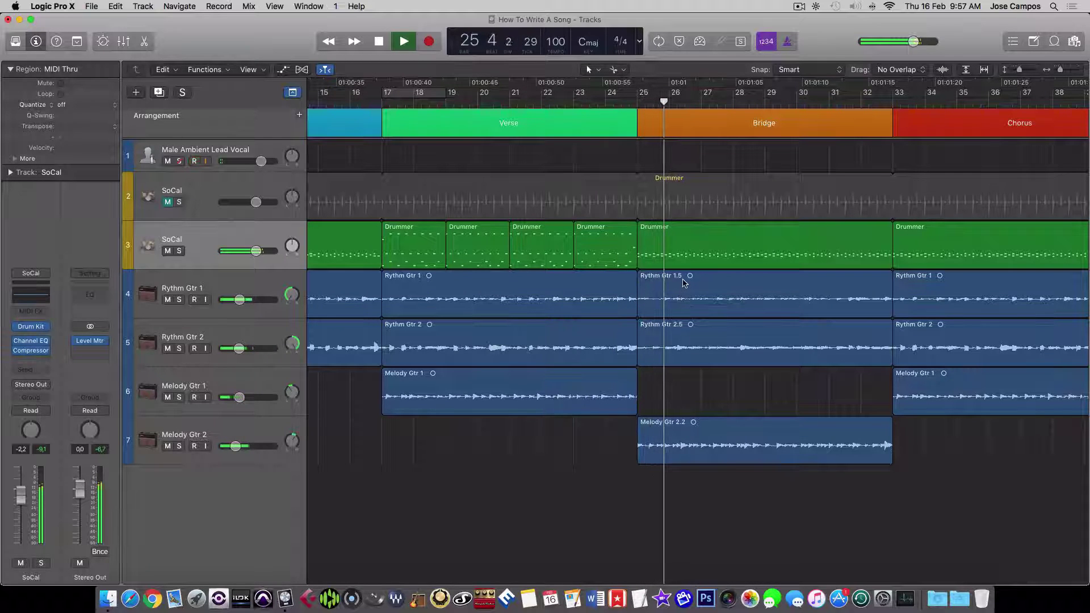
pyautogui.press('space')
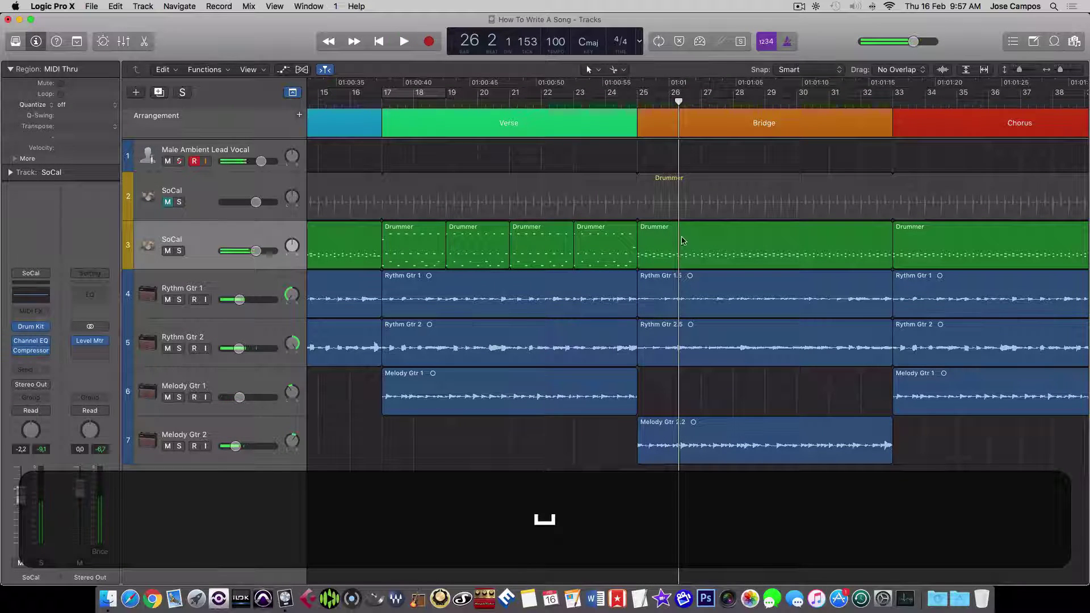
# Step: Open the Bridge's Drummer region in the Piano Roll and raise its whole top row of notes to C#2
pyautogui.doubleClick(682, 240)
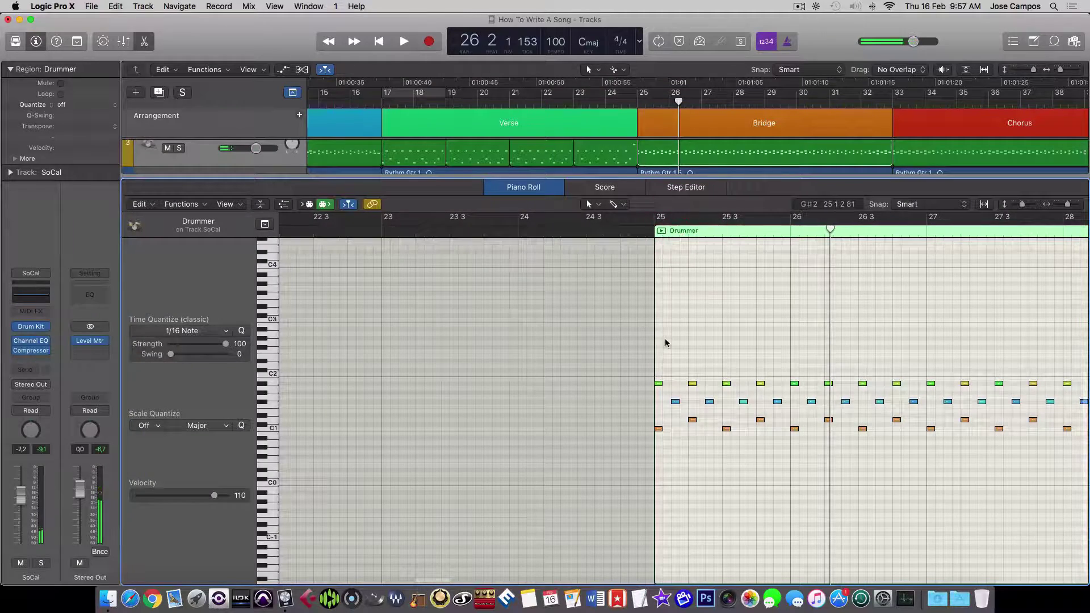
pyautogui.hscroll(5, 666, 343)
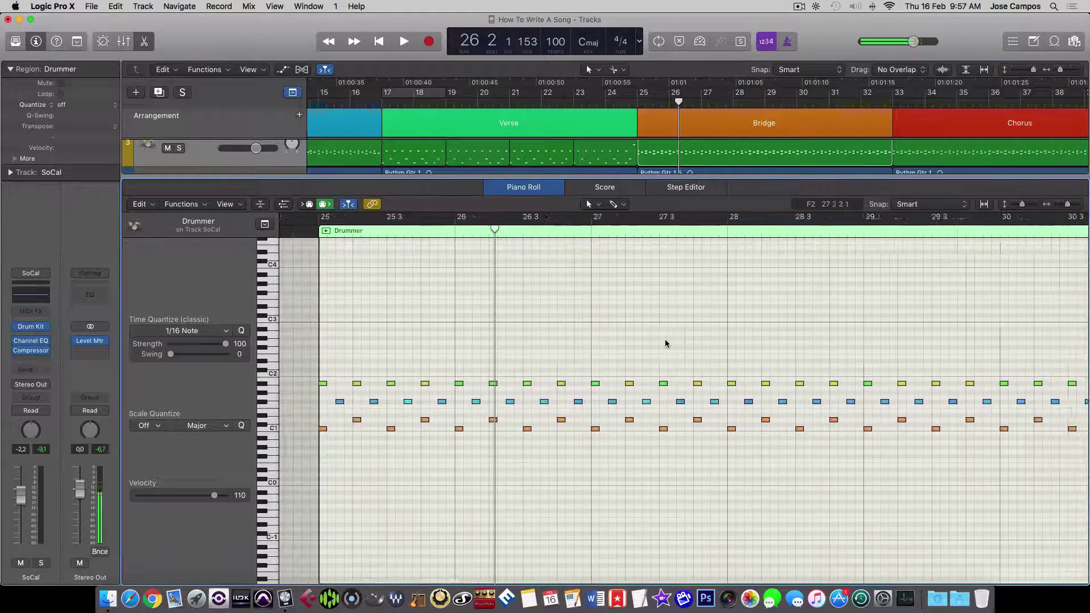
pyautogui.press('super+Left')
pyautogui.press('super+Left')
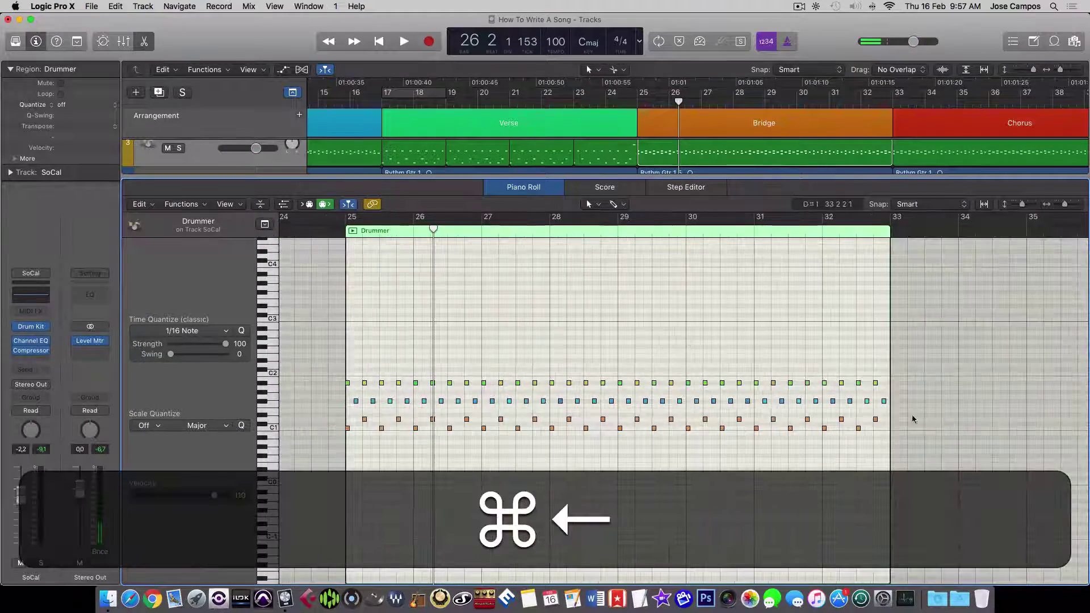
pyautogui.moveTo(903, 393); pyautogui.dragTo(348, 370)
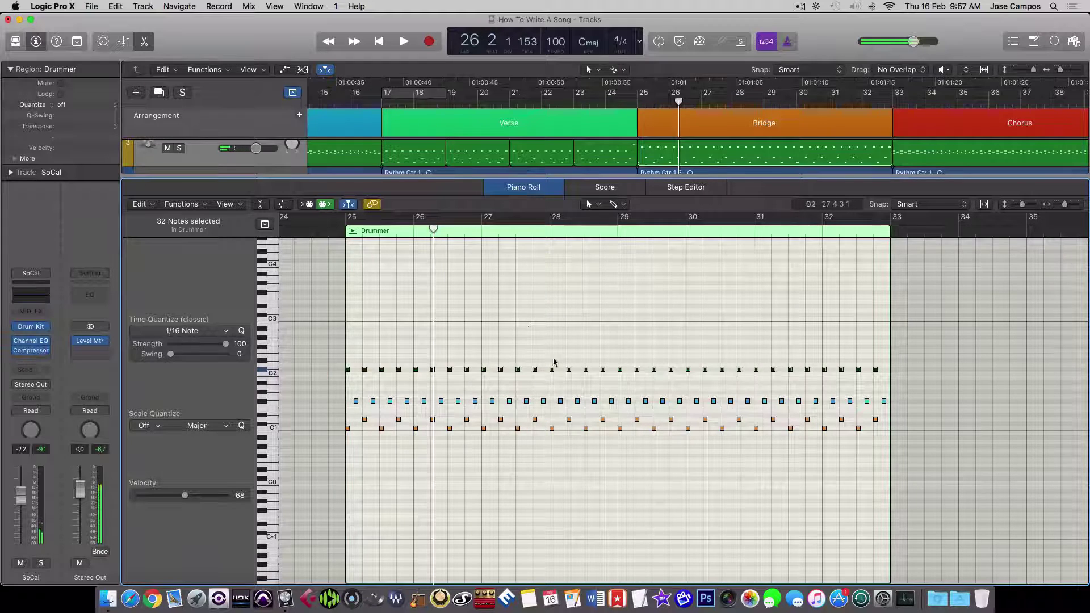
pyautogui.click(385, 331)
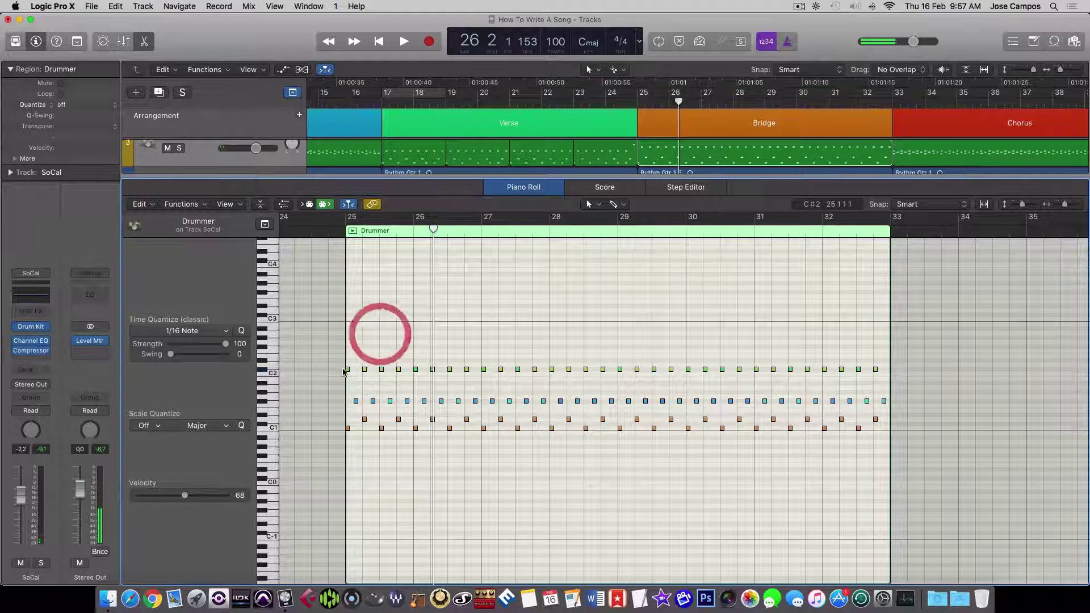
# Step: Raise the first C#2 note at bar 25 about three semitones and play the transition into the Bridge from about bar 24
pyautogui.moveTo(347, 369)
pyautogui.mouseDown()
pyautogui.moveTo(348, 346)
pyautogui.moveTo(348, 357)
pyautogui.mouseUp()
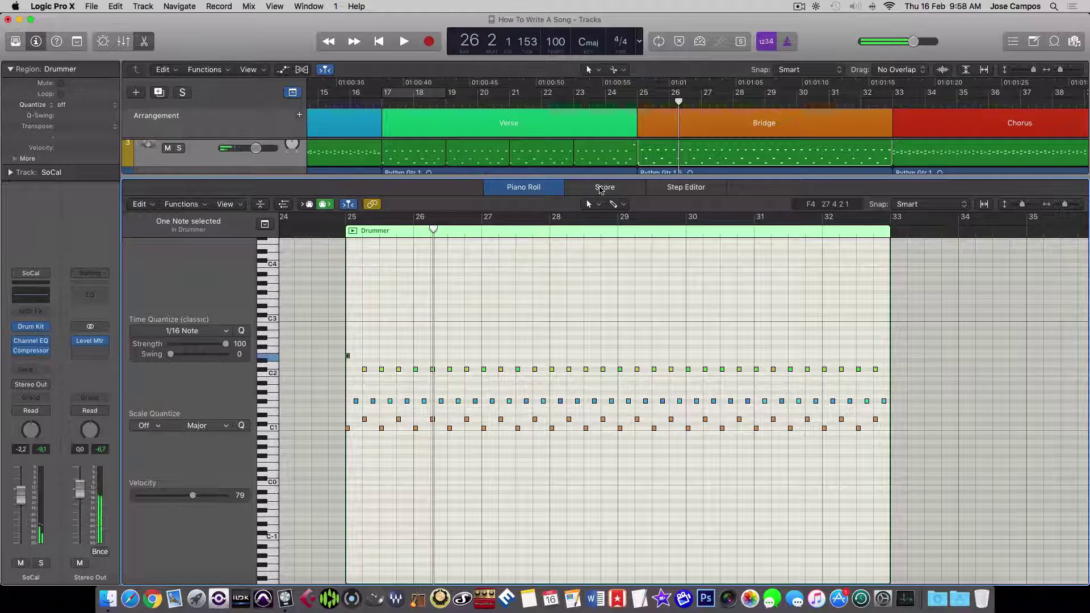
pyautogui.press('p')
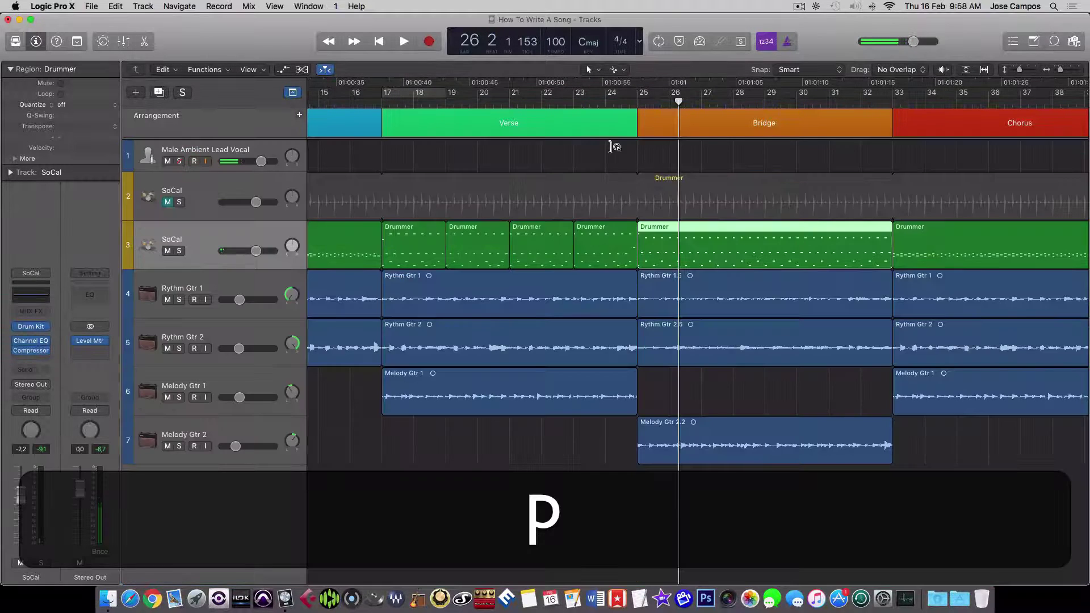
pyautogui.keyDown('super'); pyautogui.click(611, 104); pyautogui.keyUp('super')
pyautogui.keyDown('super'); pyautogui.click(614, 100); pyautogui.keyUp('super')
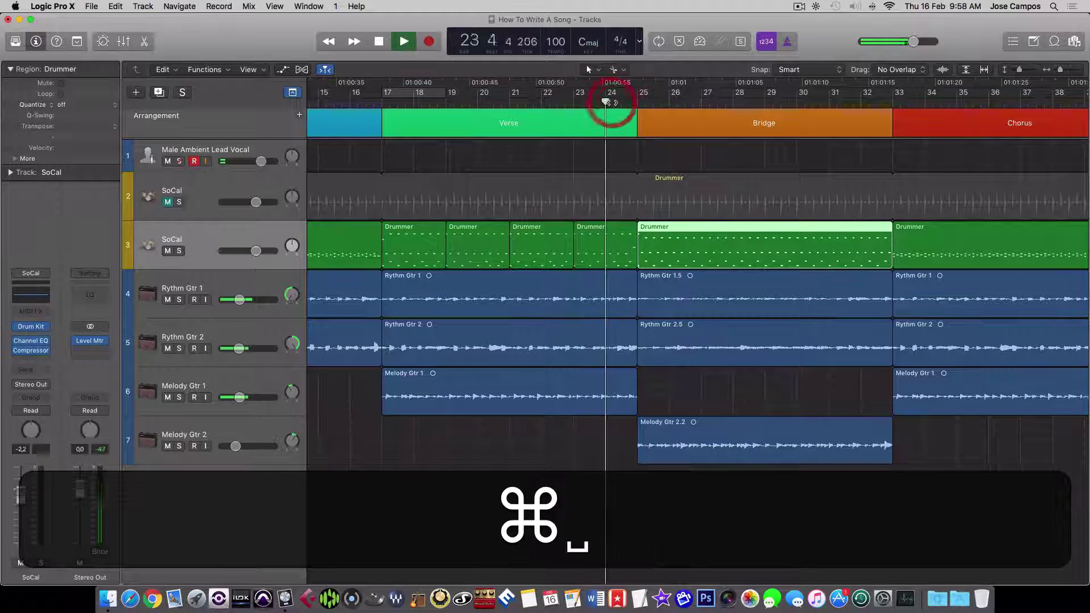
pyautogui.click(724, 491)
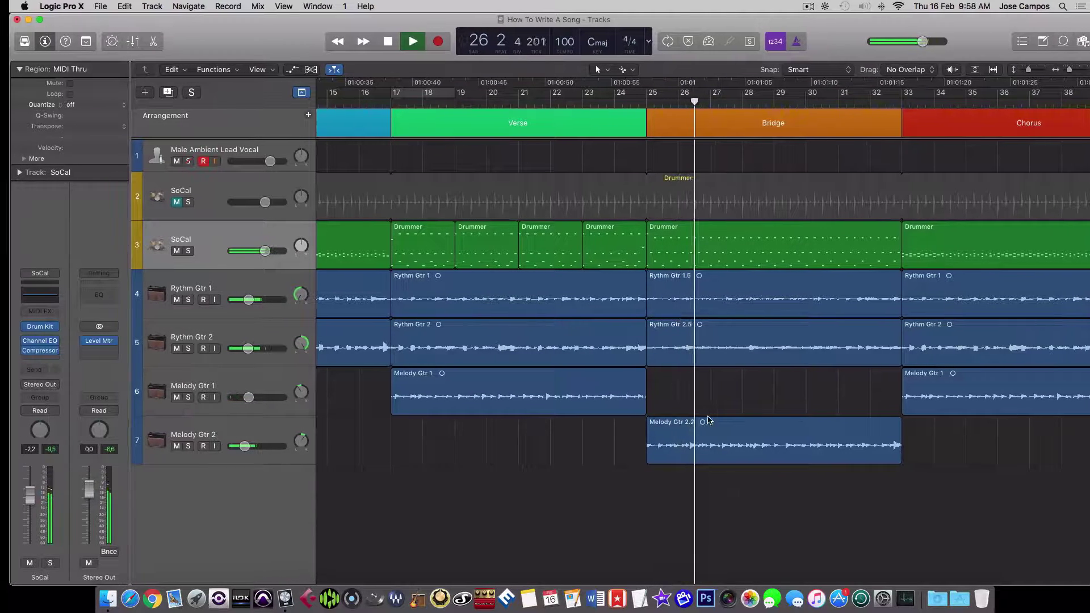
pyautogui.press('space')
# Step: In the Bridge's Drummer region, set the velocity of all C#2 notes to 40 and play the transition from just before bar 25
pyautogui.doubleClick(738, 258)
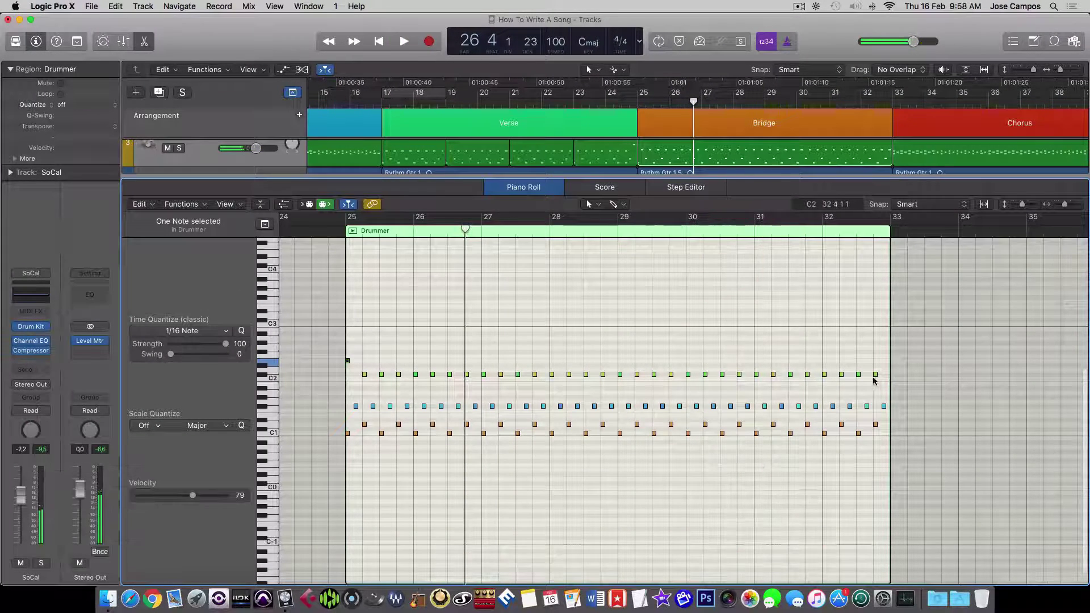
pyautogui.moveTo(765, 376); pyautogui.dragTo(379, 370)
pyautogui.press('super+z')
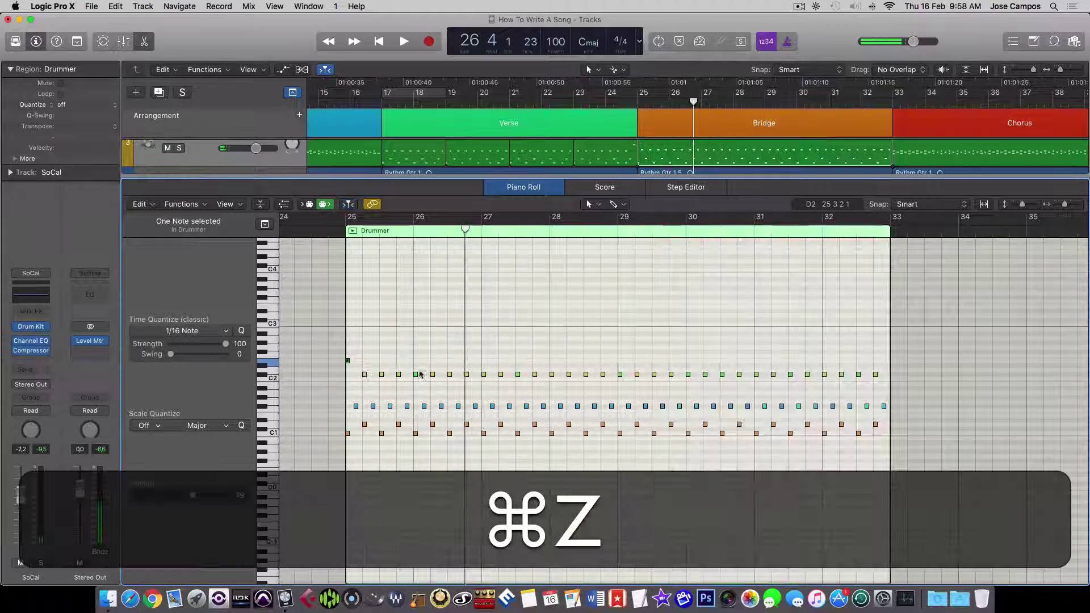
pyautogui.moveTo(881, 384); pyautogui.dragTo(332, 373)
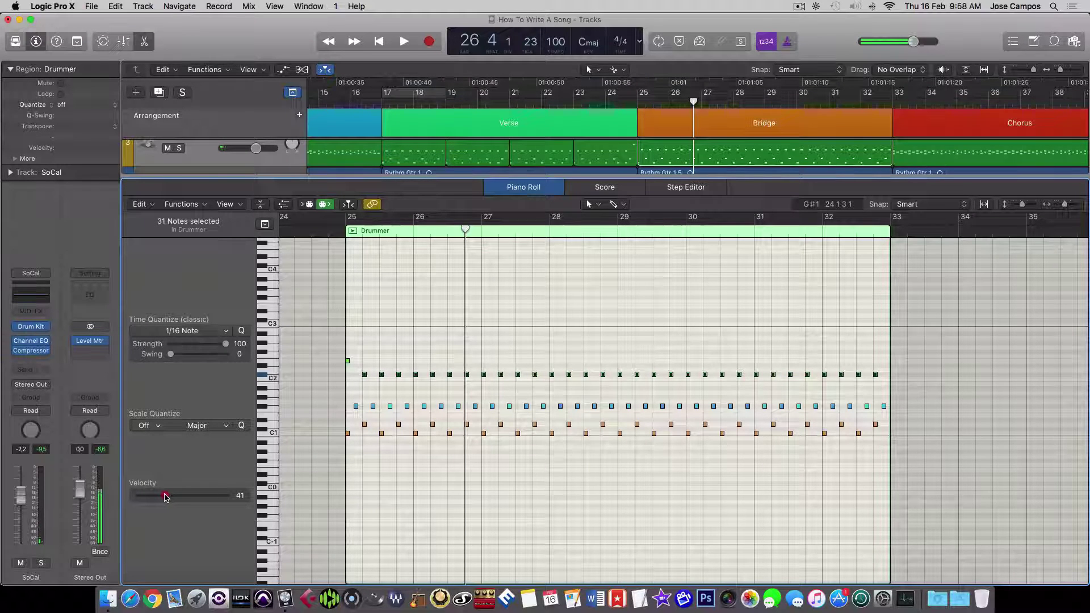
pyautogui.moveTo(164, 497); pyautogui.dragTo(165, 496)
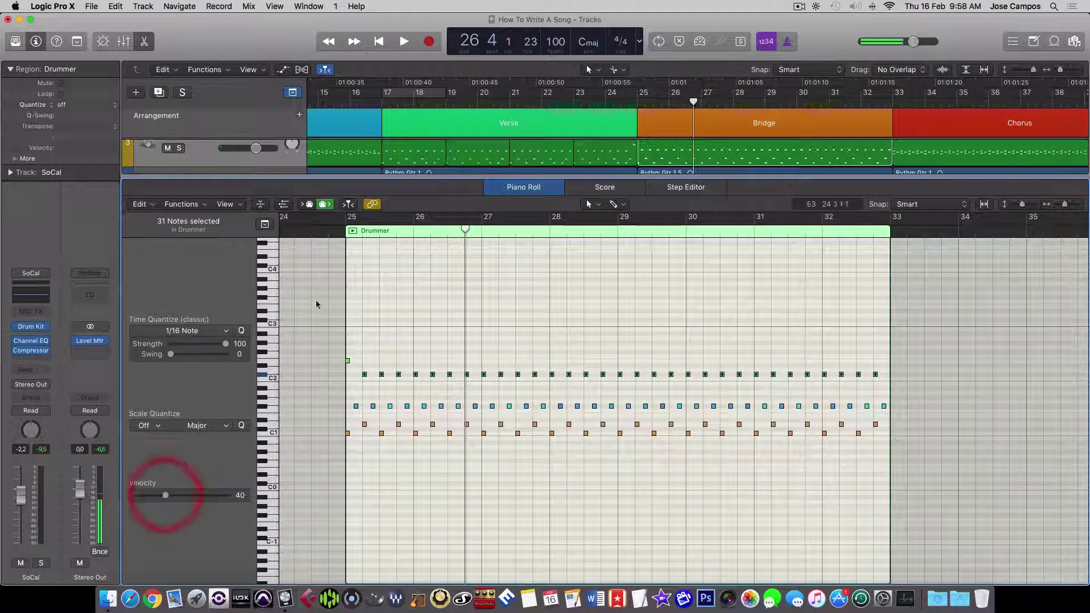
pyautogui.click(332, 231)
pyautogui.press('space')
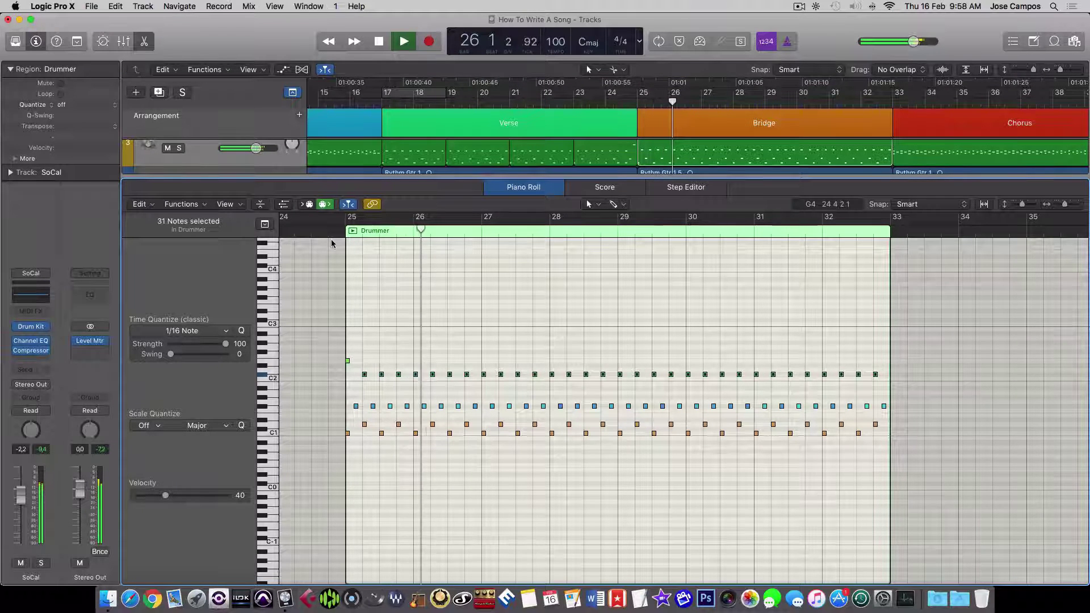
pyautogui.press('space')
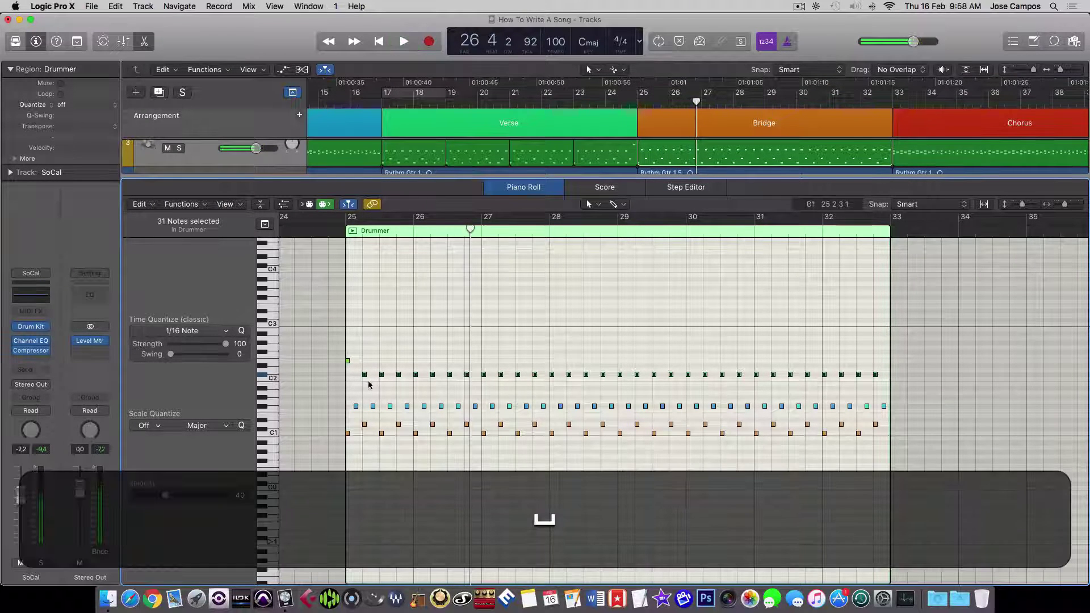
# Step: Lower the selected row of Bridge notes by about three semitones and return to the arrangement showing the whole song
pyautogui.moveTo(364, 377); pyautogui.dragTo(365, 388)
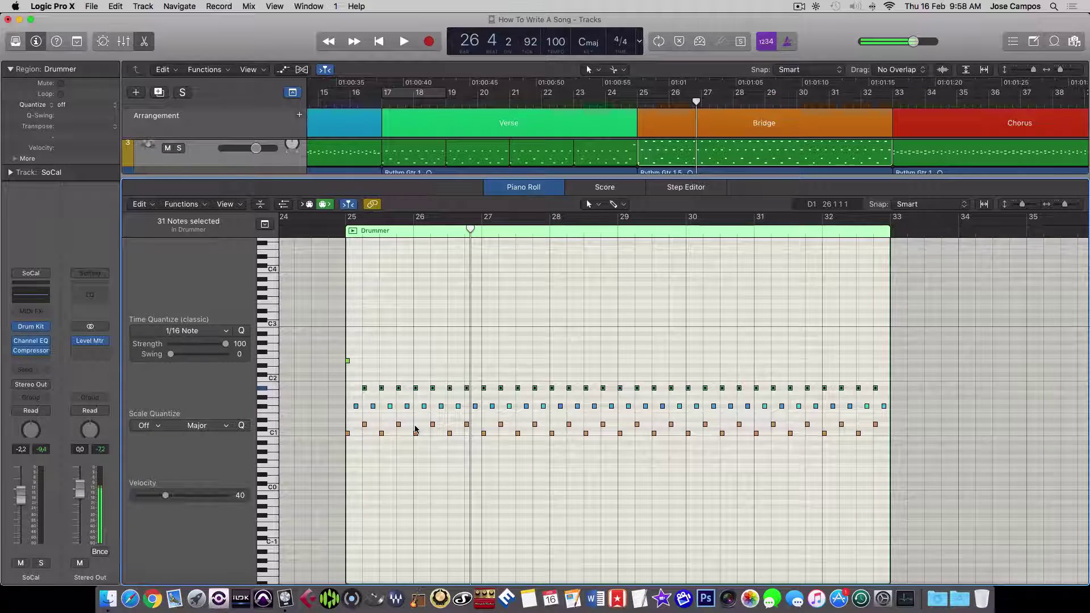
pyautogui.press('p')
pyautogui.click(490, 476)
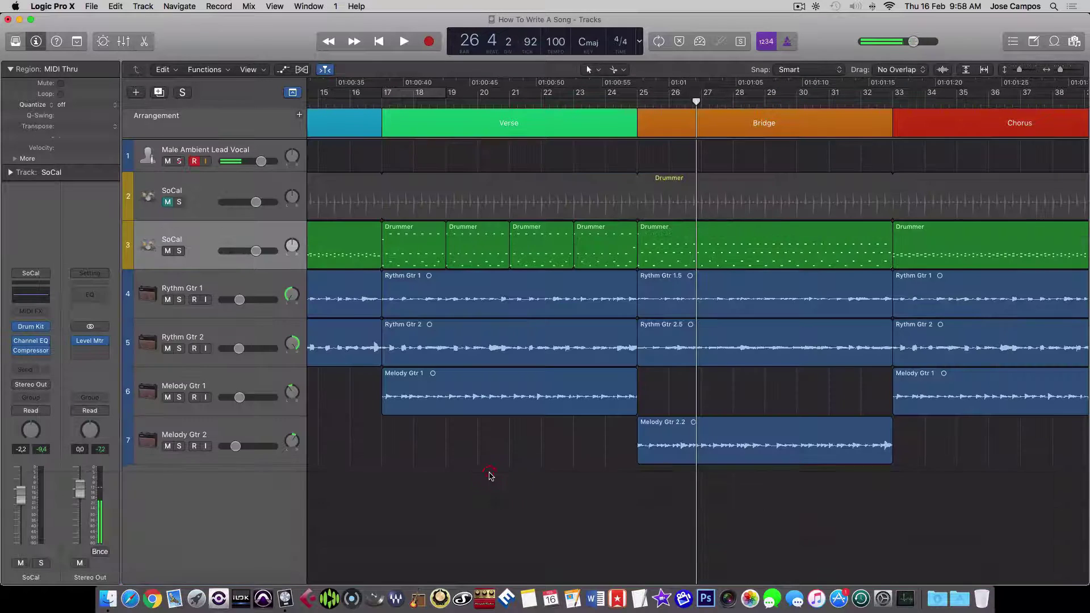
pyautogui.press('super+Left')
pyautogui.press('super+Left')
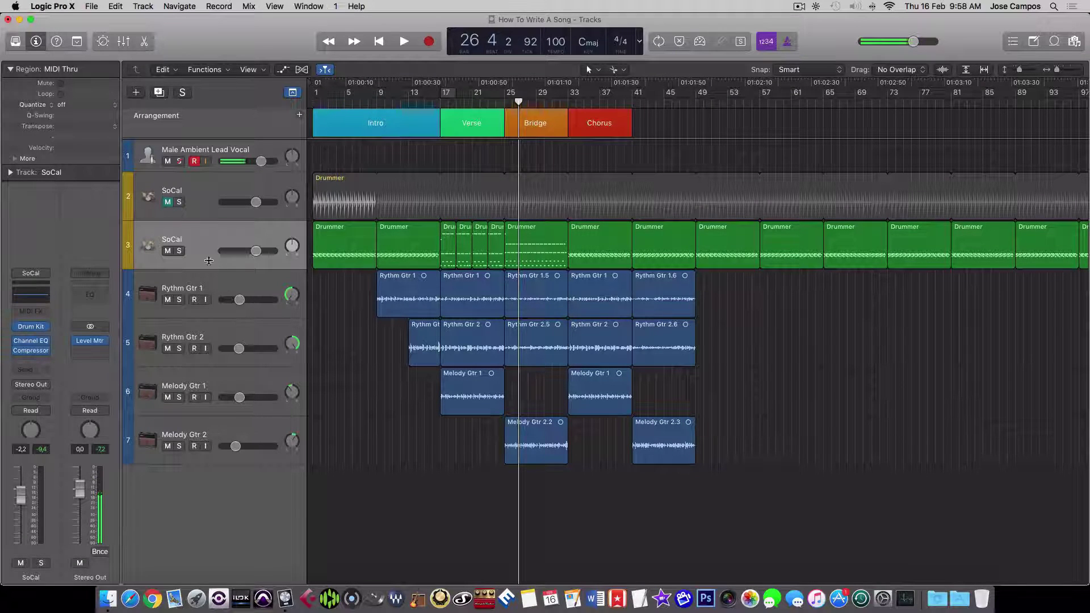
# Step: Mute the MIDI drum track (track 3) and unmute the original SoCal Drummer track (track 2)
pyautogui.click(168, 251)
pyautogui.click(168, 202)
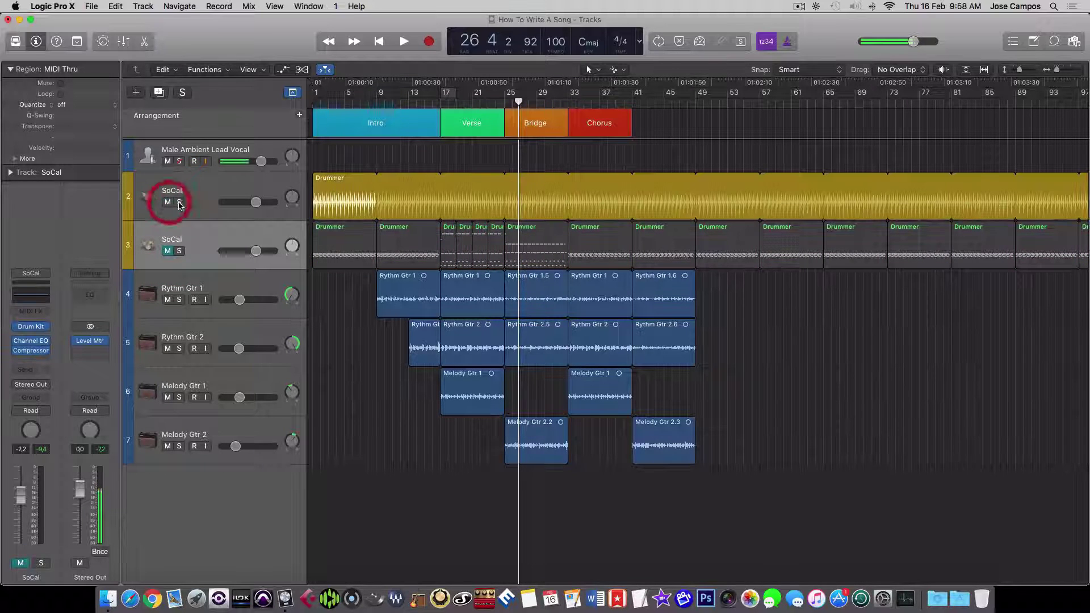
pyautogui.hscroll(1, 193, 204)
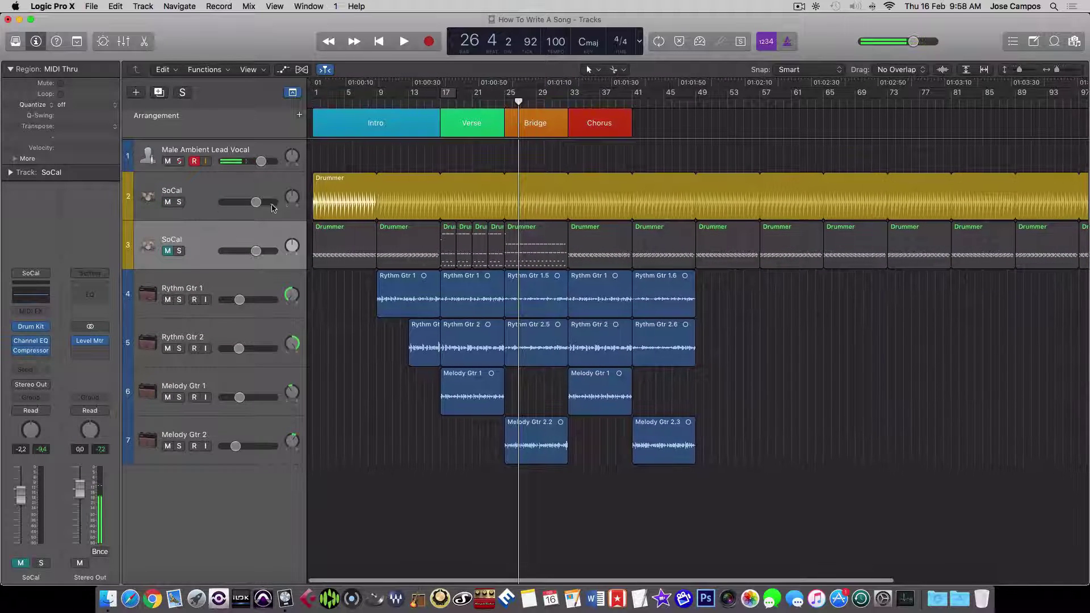
pyautogui.press('super')
pyautogui.press('super+Left')
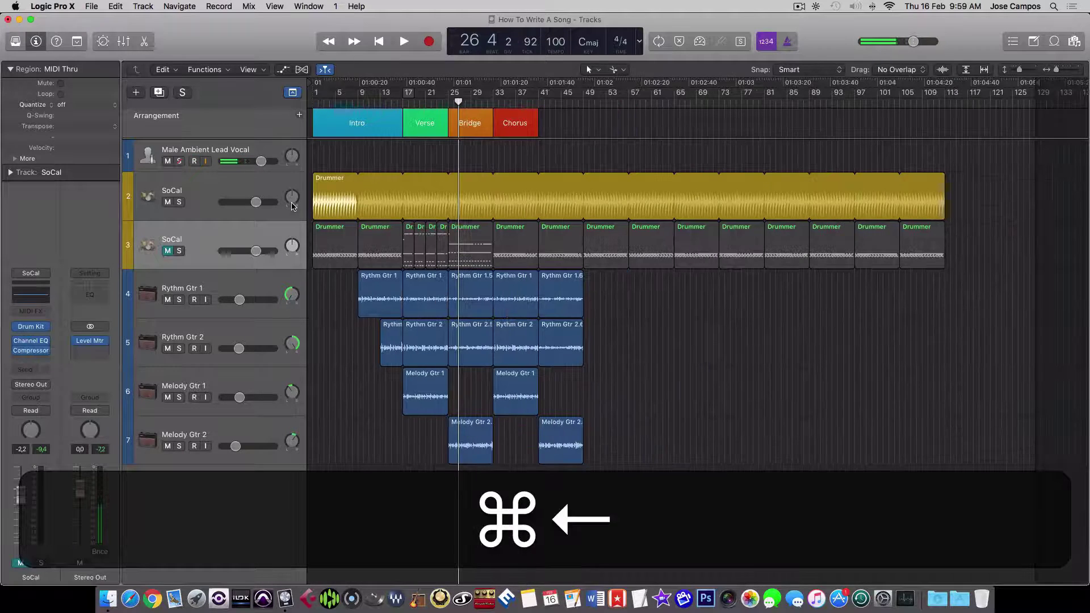
# Step: Convert the loops of the original SoCal Drummer region on track 2 into separate regions
pyautogui.rightClick(322, 180)
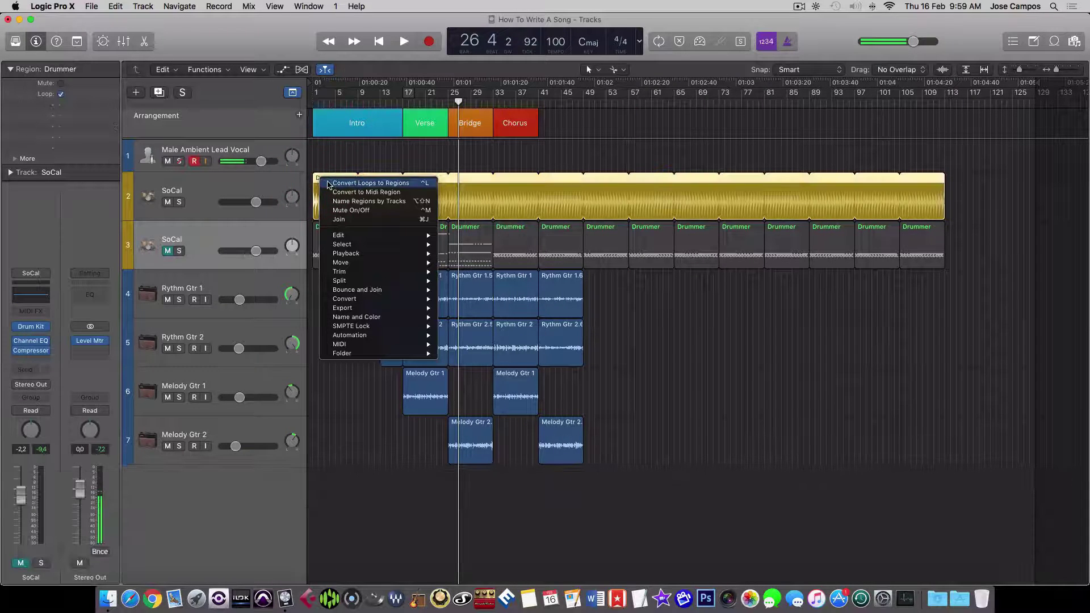
pyautogui.click(324, 183)
pyautogui.click(218, 188)
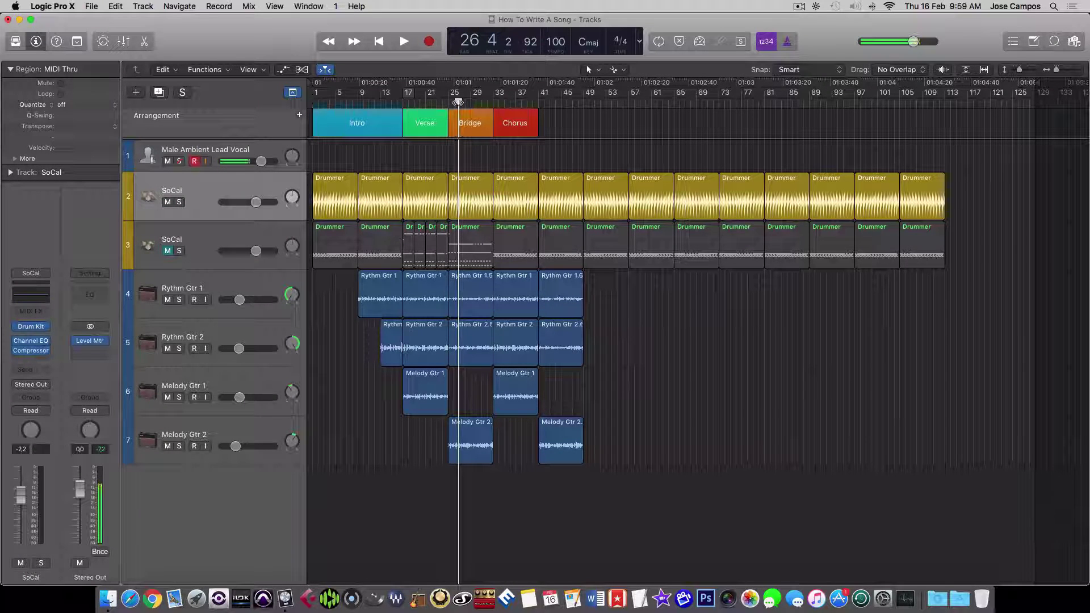
# Step: Open track 2's Verse region in the Drummer editor, make its beat louder and more complex, and play from bar 15
pyautogui.moveTo(459, 101); pyautogui.dragTo(403, 101)
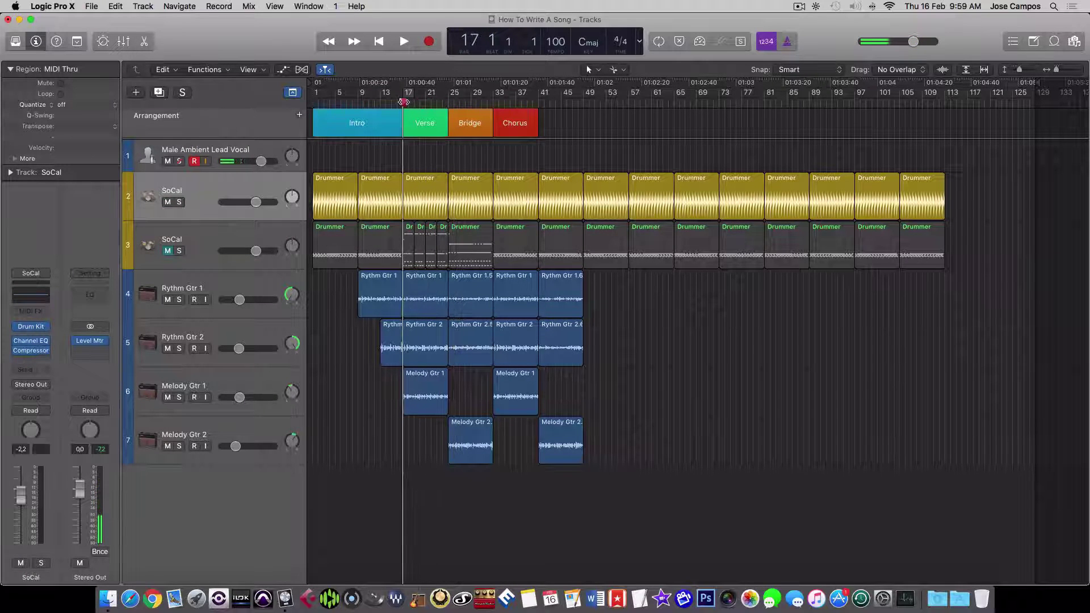
pyautogui.click(426, 181)
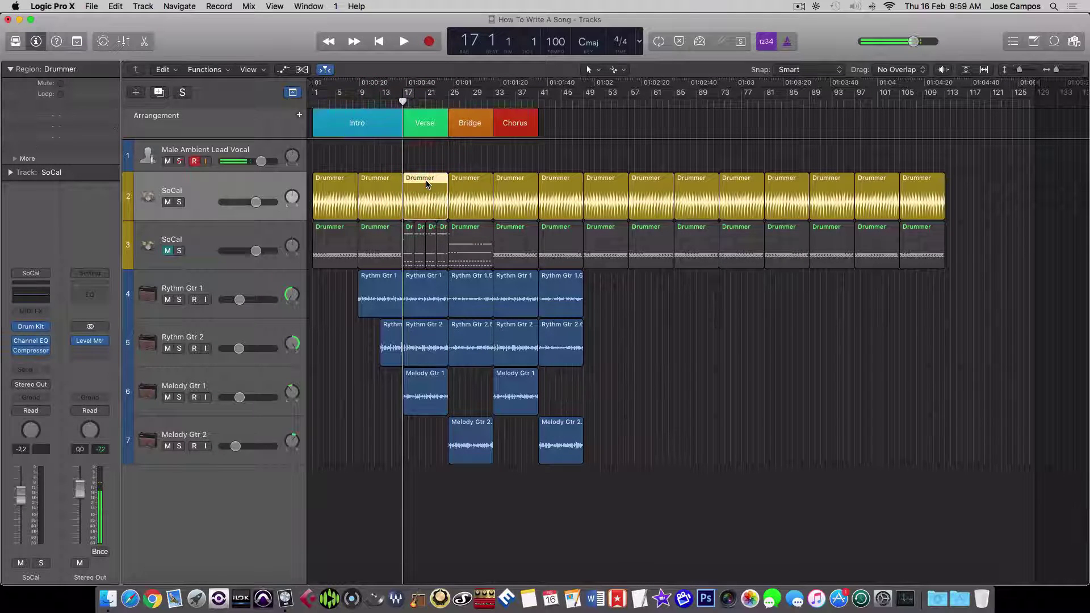
pyautogui.doubleClick(429, 180)
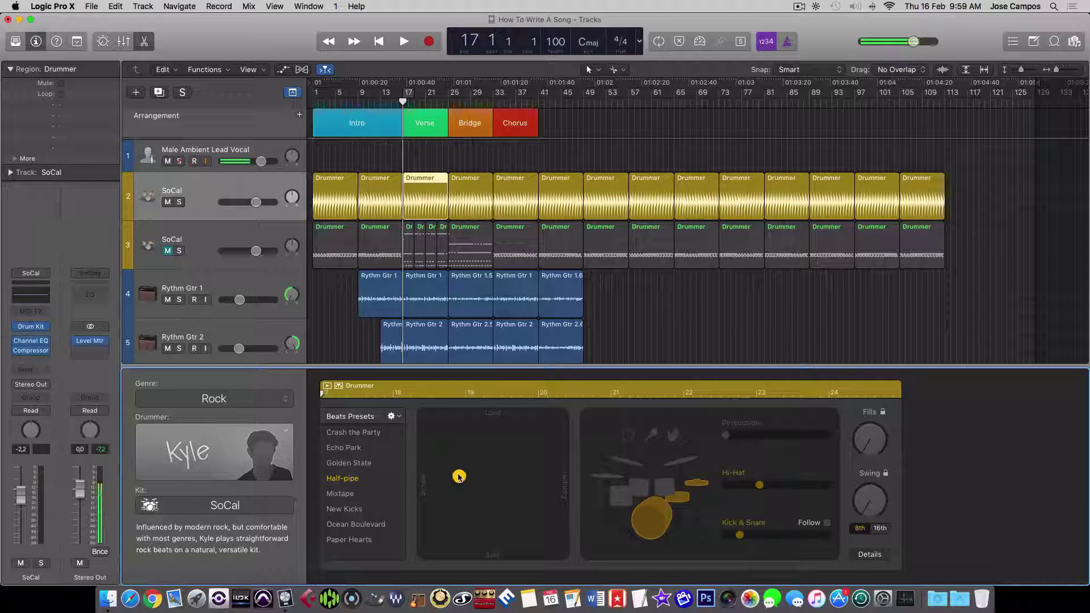
pyautogui.moveTo(459, 477); pyautogui.dragTo(506, 464)
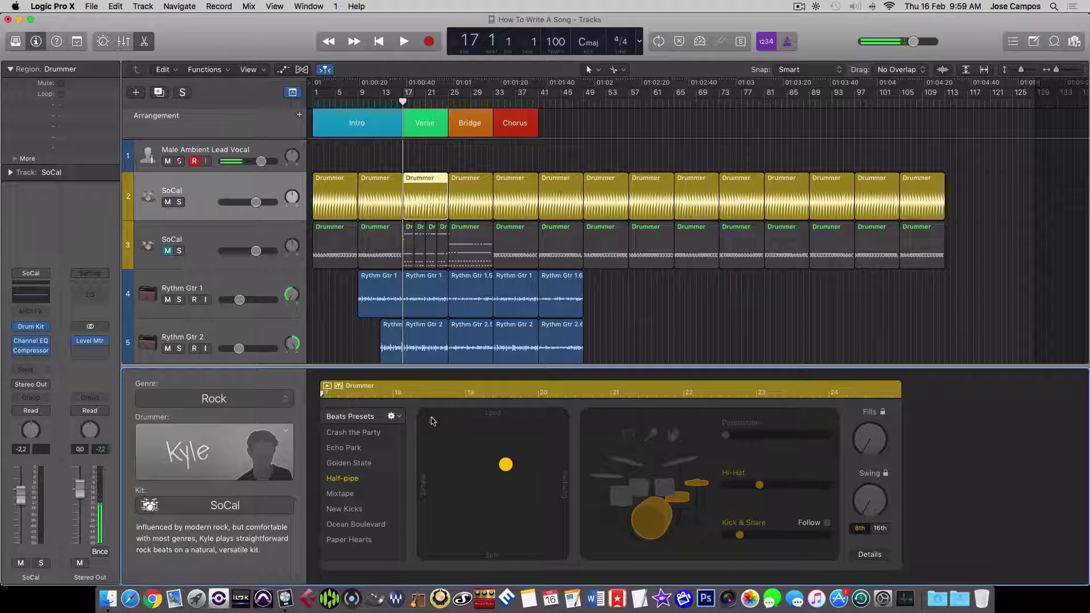
pyautogui.click(393, 103)
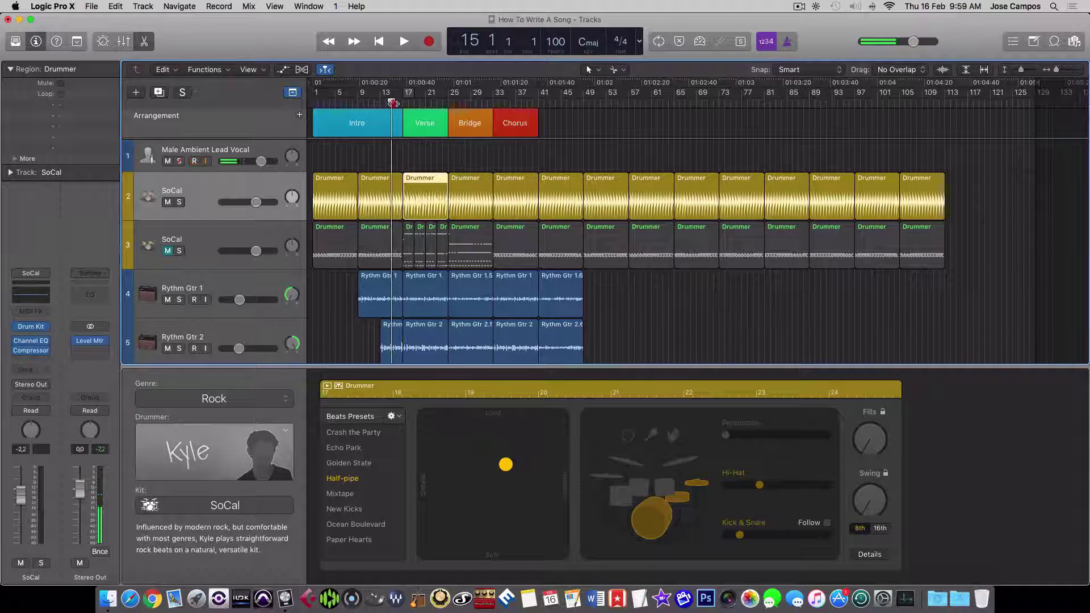
pyautogui.press('space')
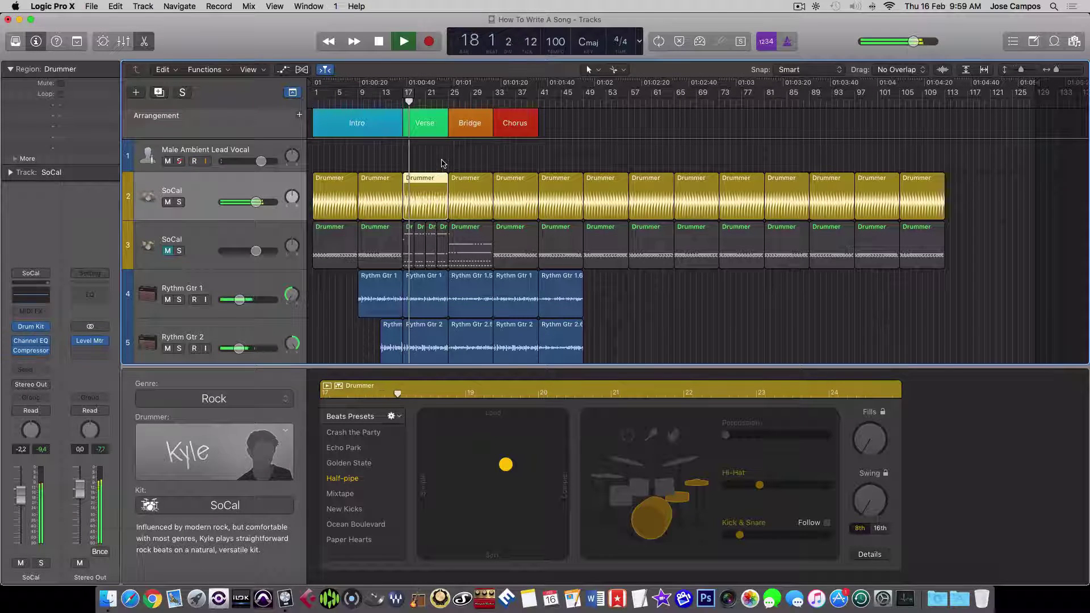
pyautogui.press('space')
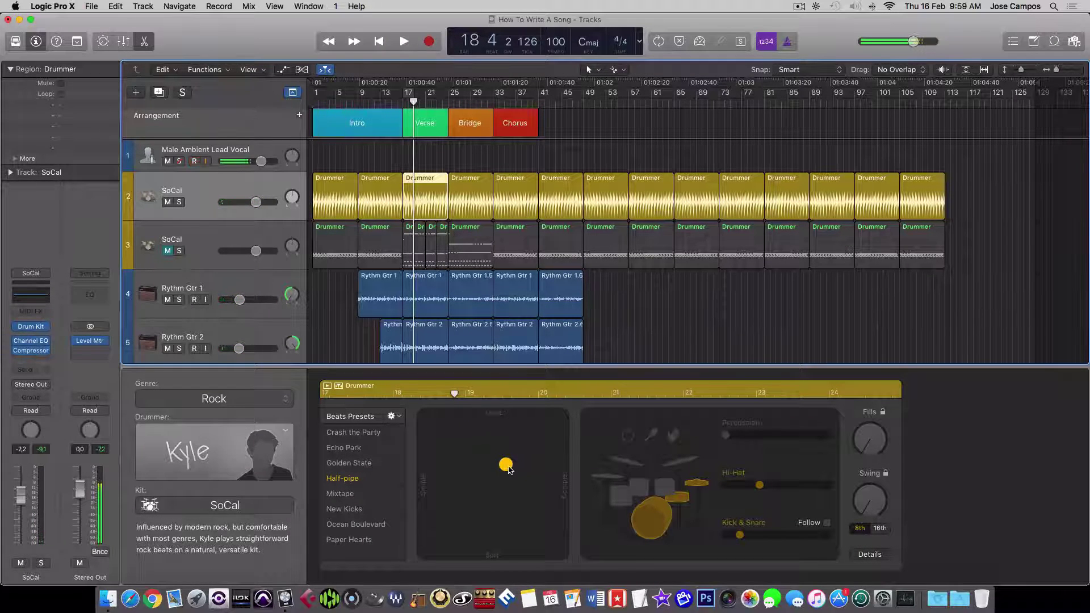
# Step: Try an even more complex Verse beat during playback from bar 18 and settle on a simpler, slightly louder one
pyautogui.moveTo(509, 469); pyautogui.dragTo(537, 462)
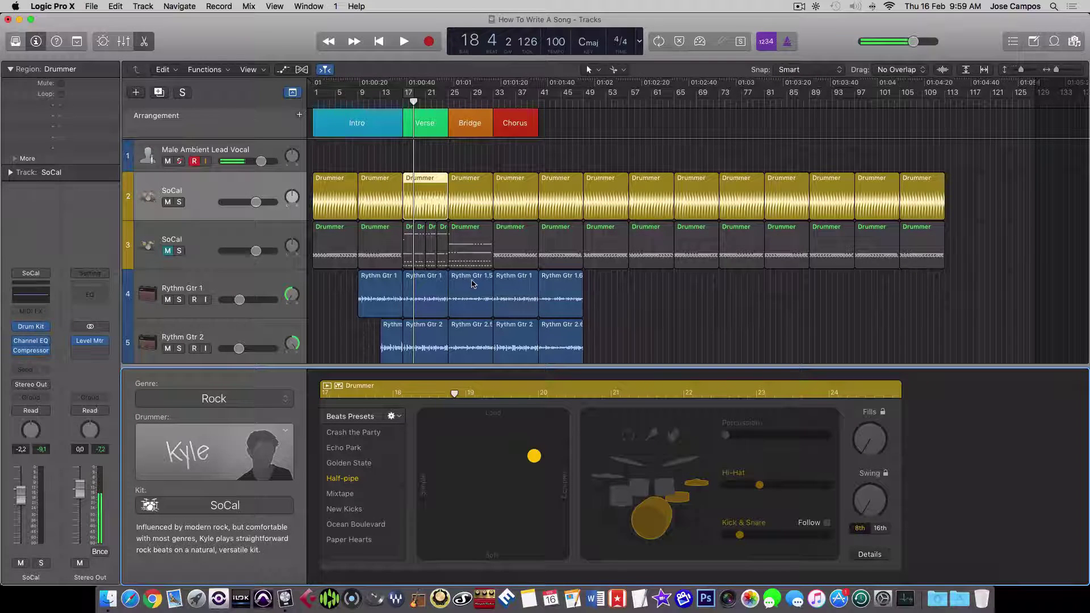
pyautogui.click(535, 455)
pyautogui.press('space')
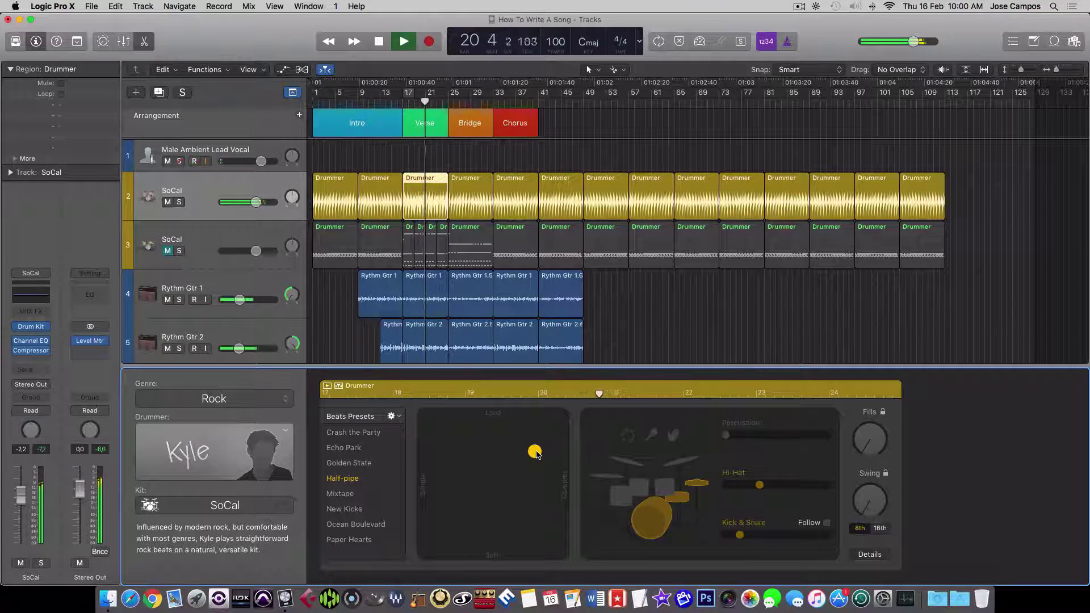
pyautogui.moveTo(537, 454); pyautogui.dragTo(464, 448)
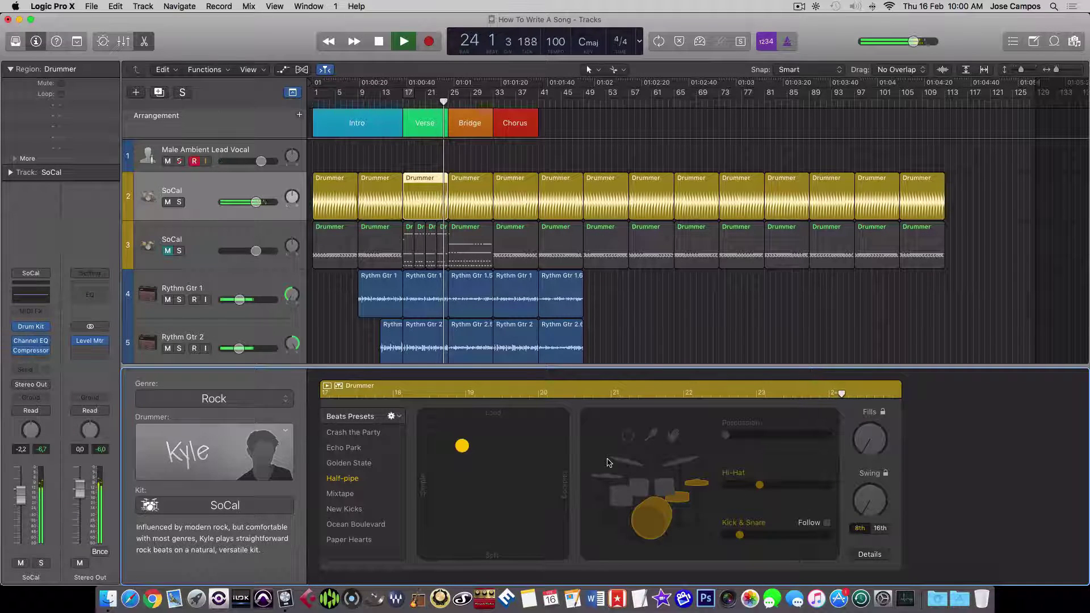
pyautogui.press('space')
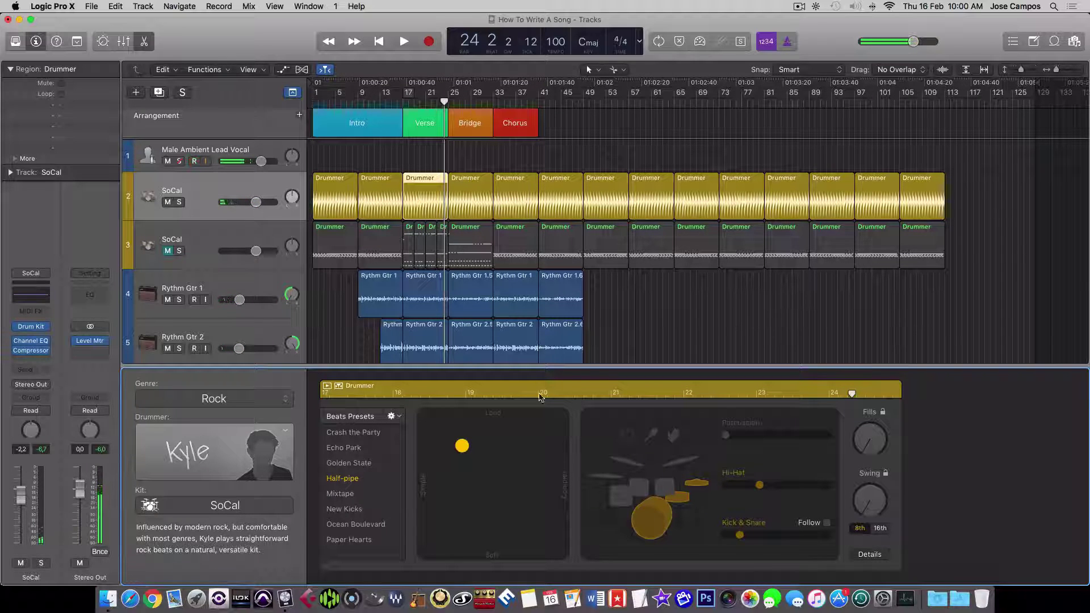
# Step: Raise the Fills amount of track 2's Verse Drummer region and play from bar 23 into the Bridge
pyautogui.click(467, 205)
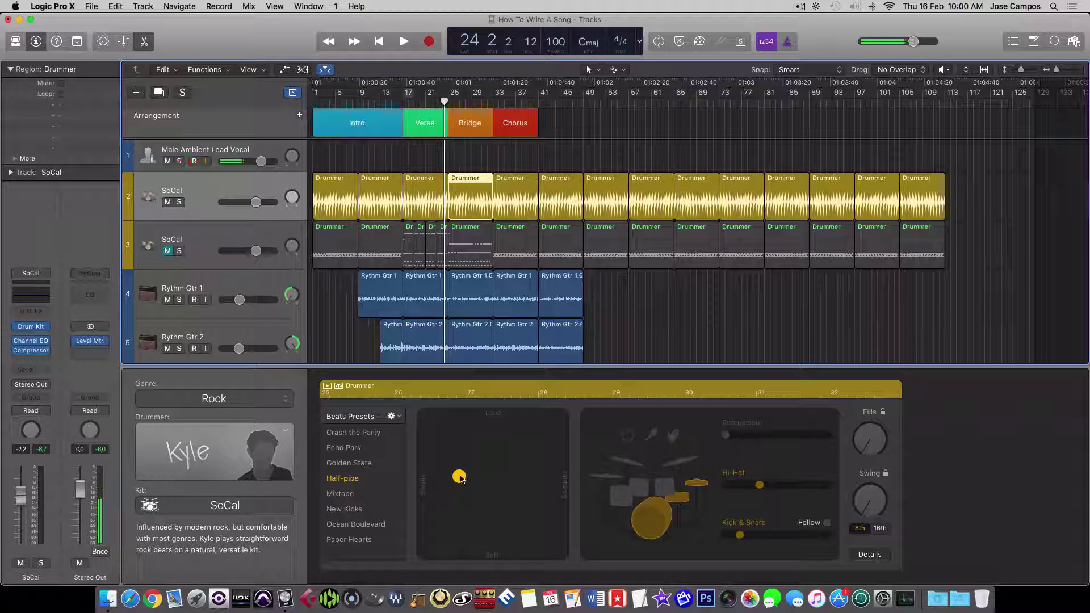
pyautogui.click(427, 193)
pyautogui.moveTo(867, 452); pyautogui.dragTo(867, 473)
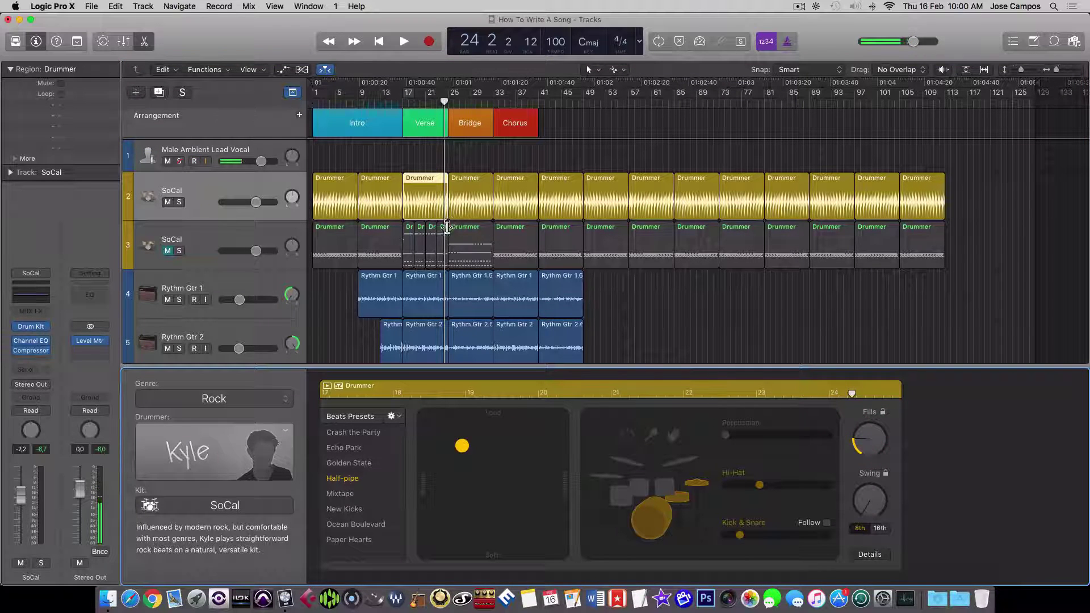
pyautogui.click(441, 103)
pyautogui.click(437, 103)
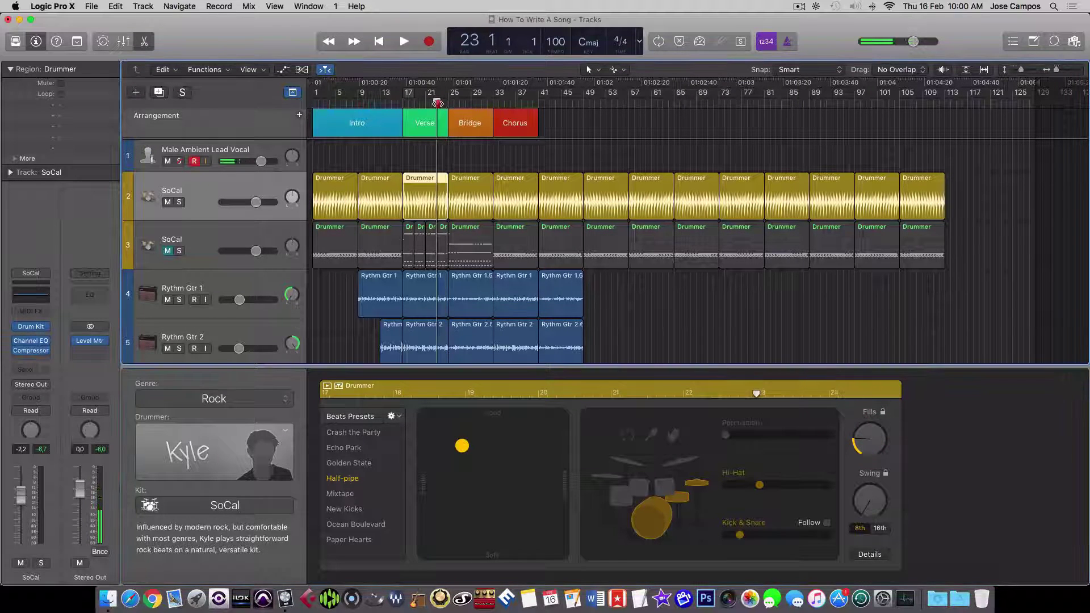
pyautogui.press('space')
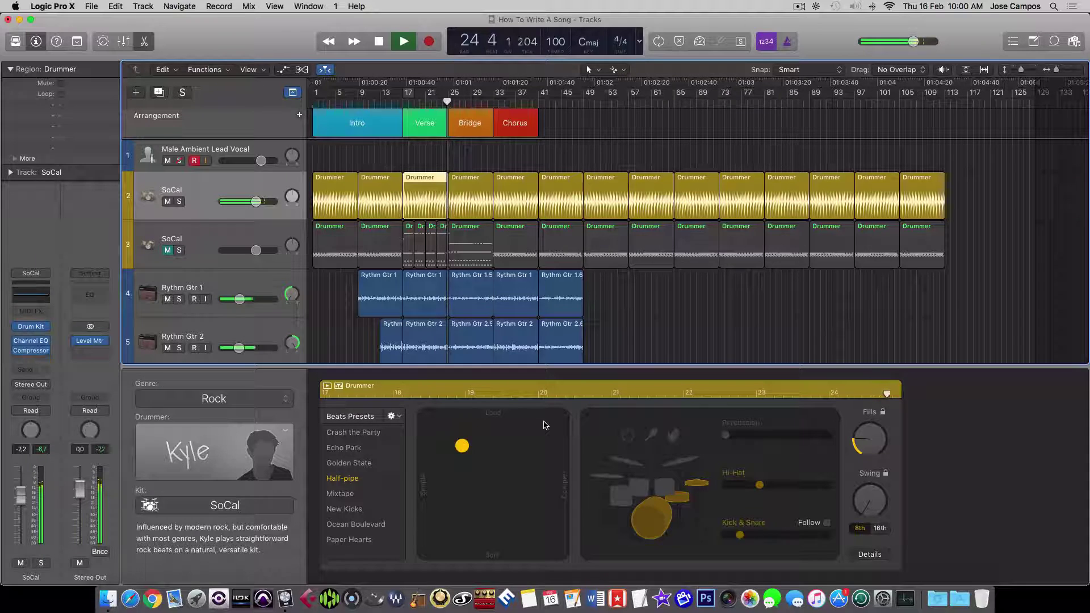
pyautogui.press('space')
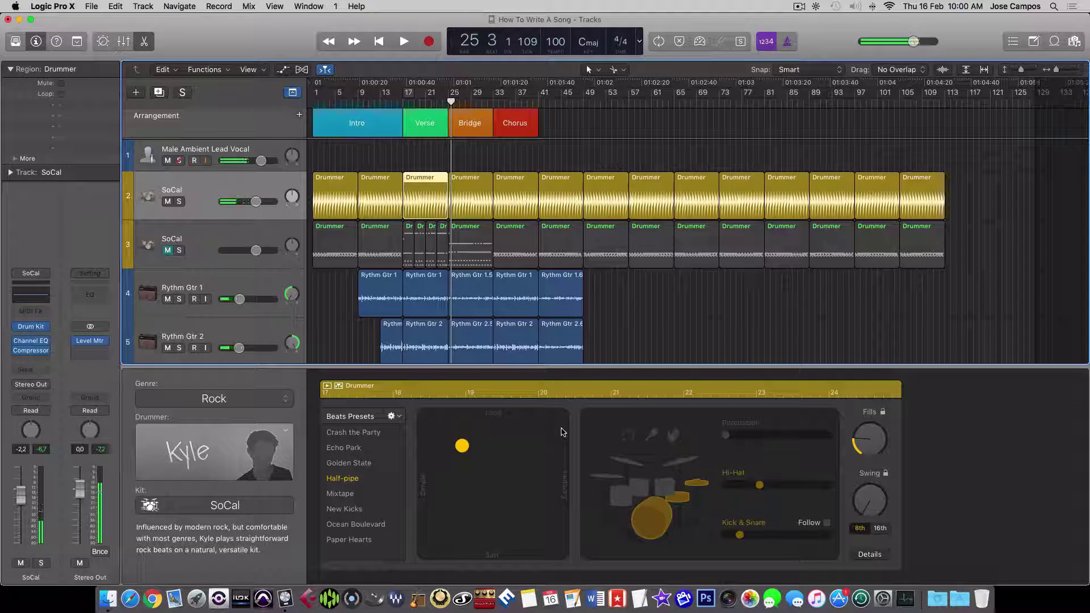
# Step: Close the Drummer editor, mute the Drummer track (track 2) and unmute the MIDI drum track (track 3)
pyautogui.click(616, 366)
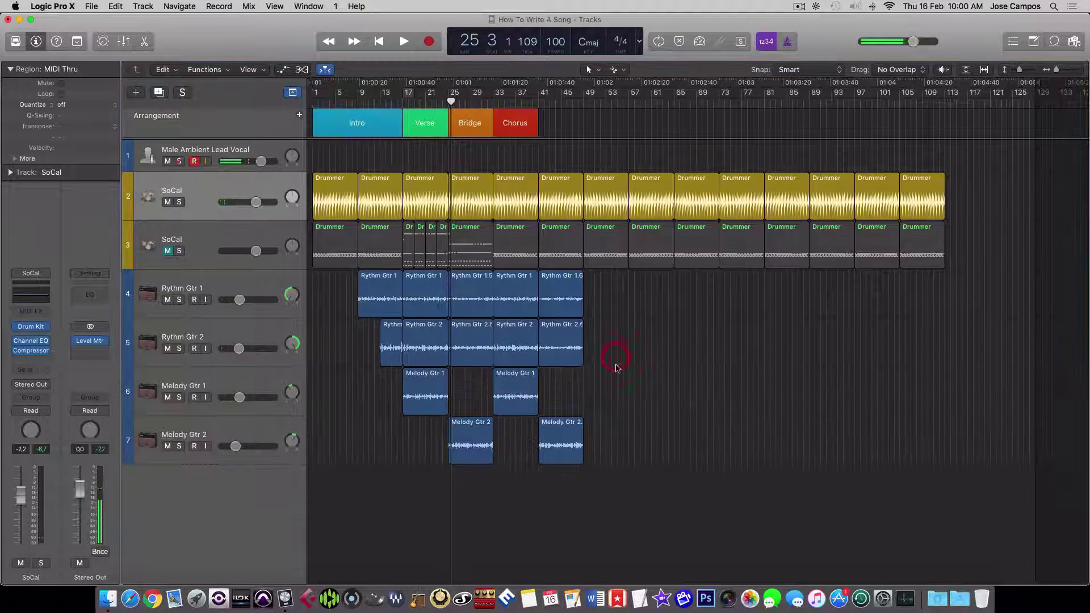
pyautogui.click(167, 203)
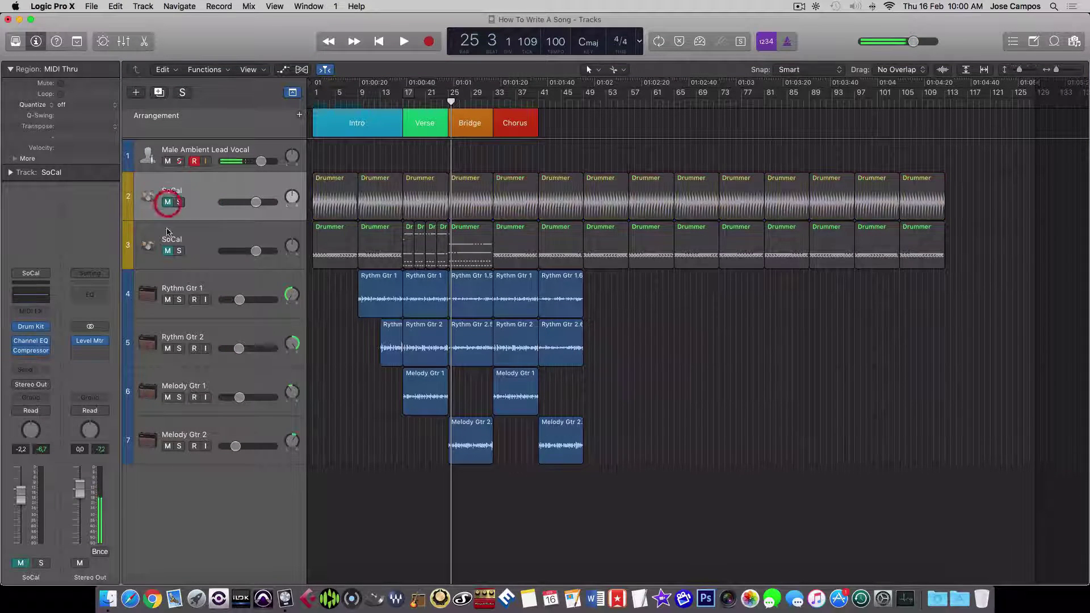
pyautogui.click(167, 250)
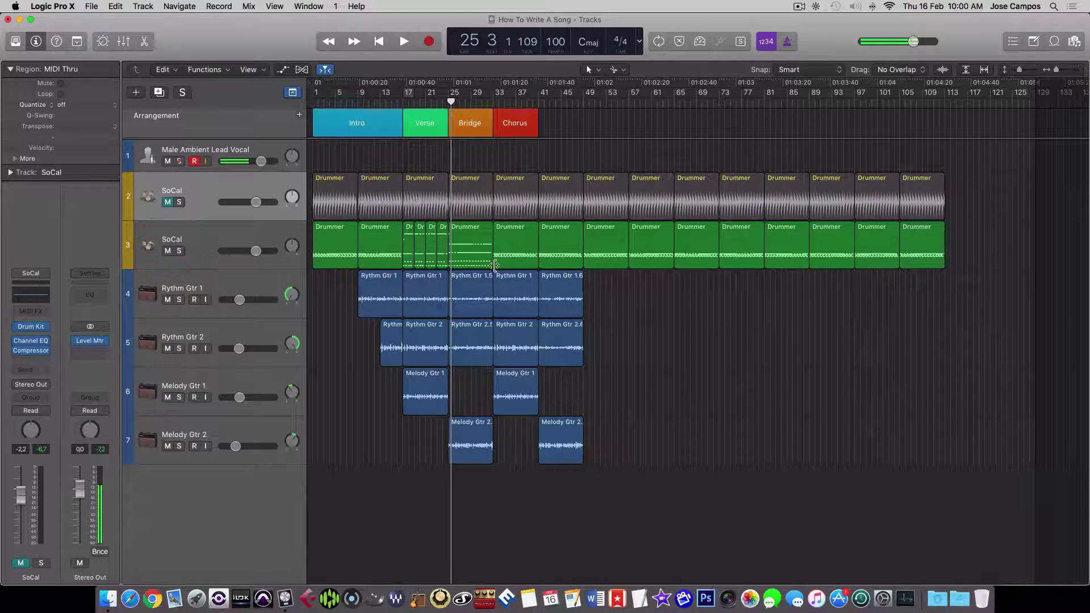